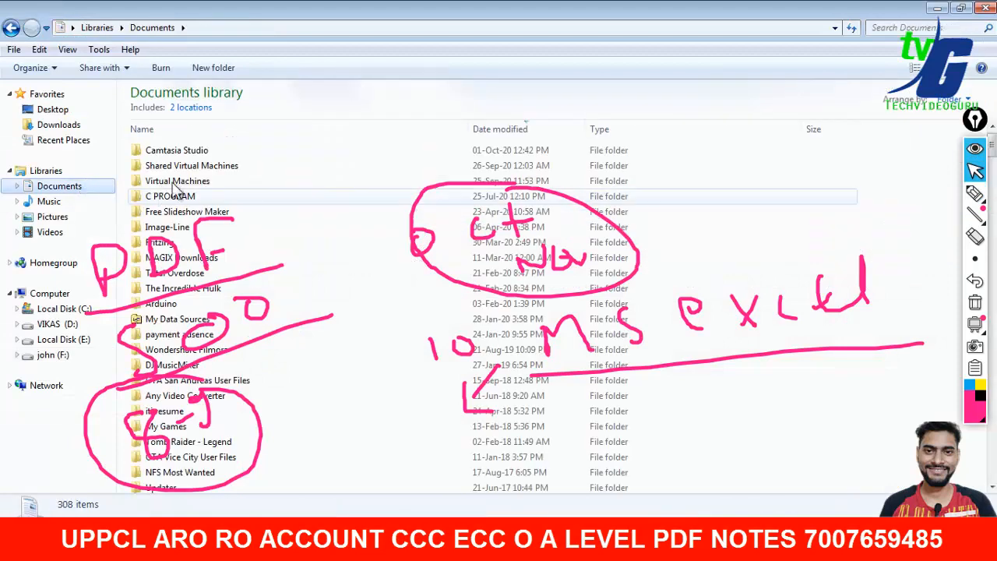
- Open the UPPCL Technician Syllabus 2020 document from the Documents library
double_click(183, 152)
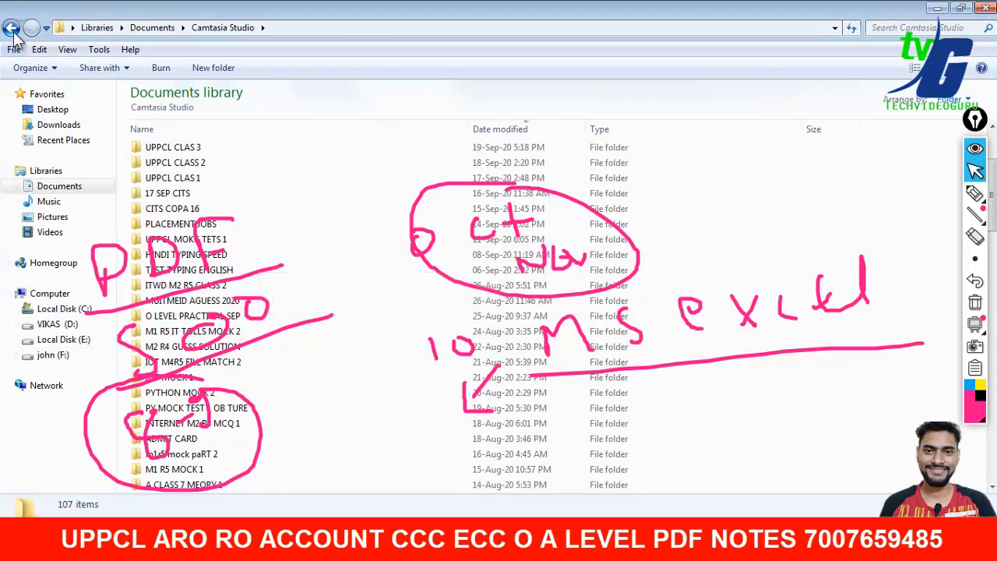
key("BackSpace")
scroll(263, 328, "down", 12)
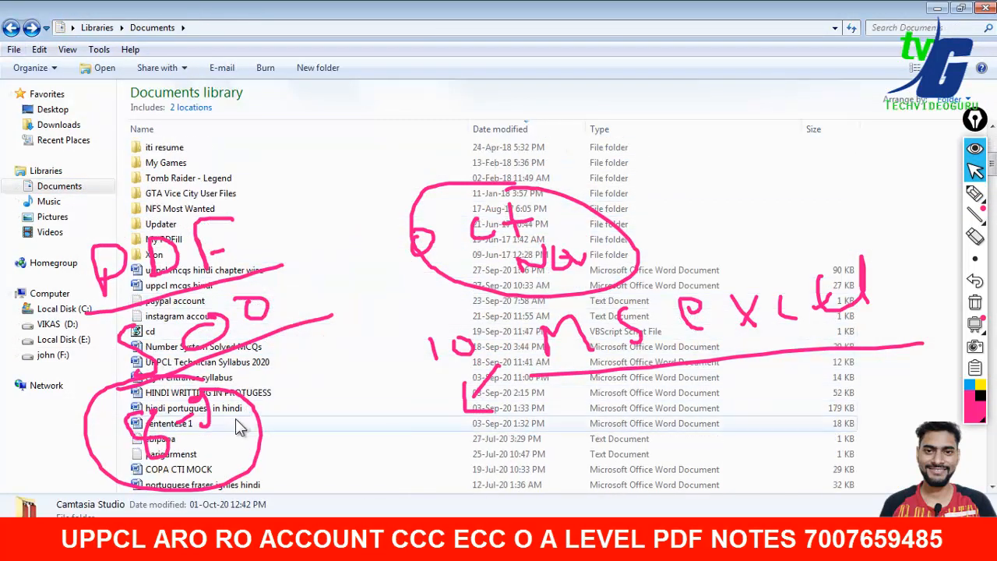
left_click(251, 364)
double_click(250, 372)
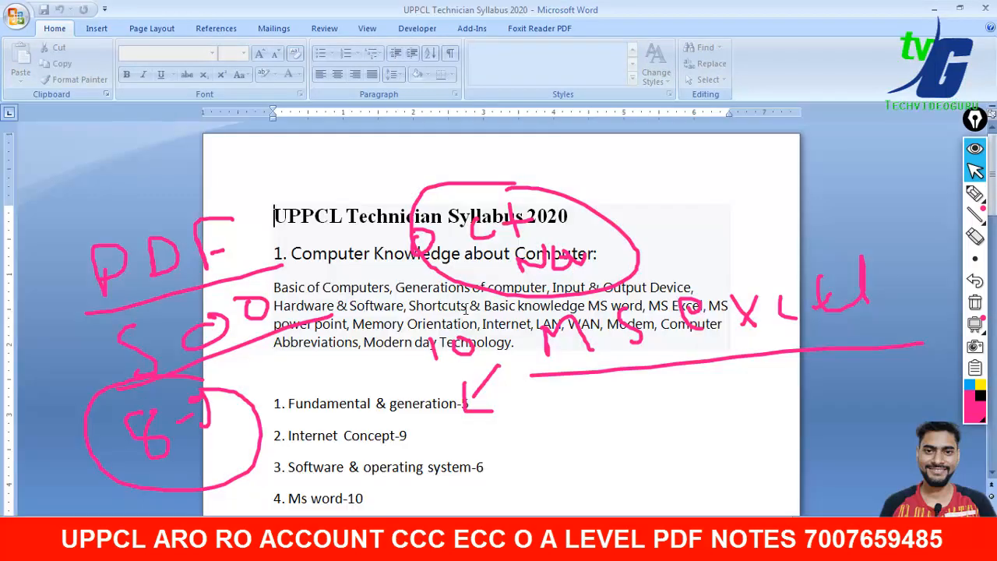
- Clear the pen marks from the screen and review the numbered topic list in the syllabus
scroll(497, 273, "down", 4)
scroll(278, 204, "down", 5)
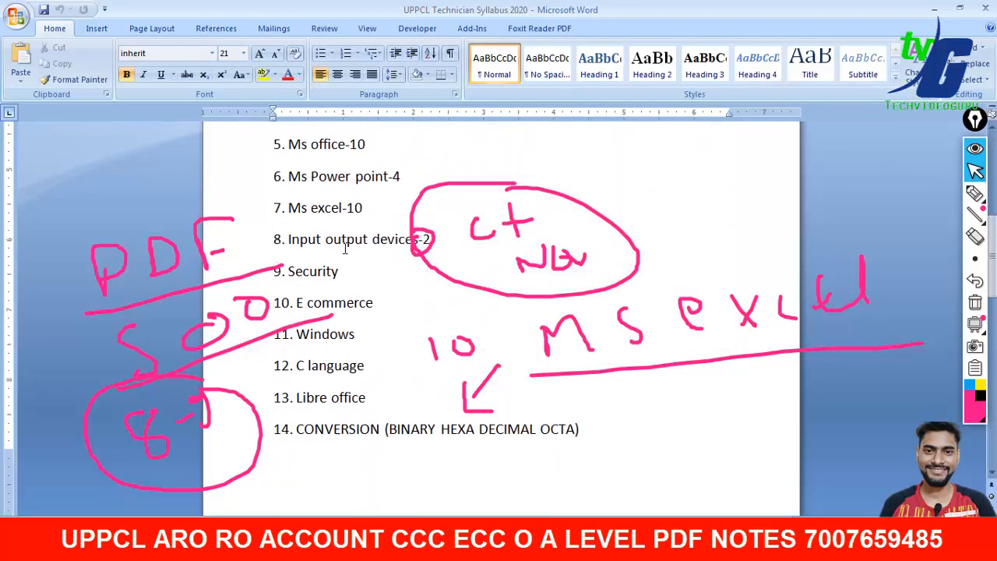
left_click(974, 303)
scroll(715, 312, "up", 5)
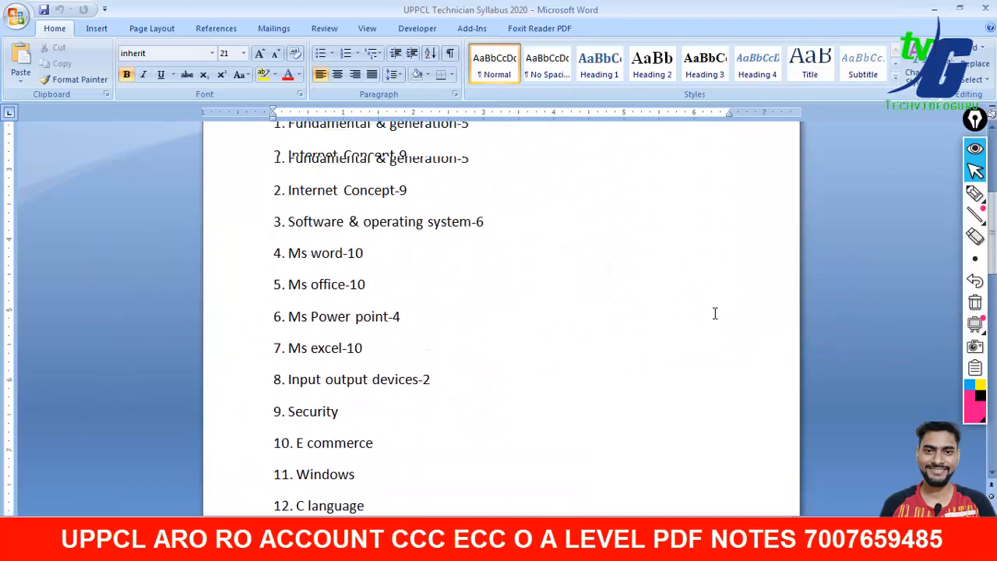
scroll(331, 260, "down", 5)
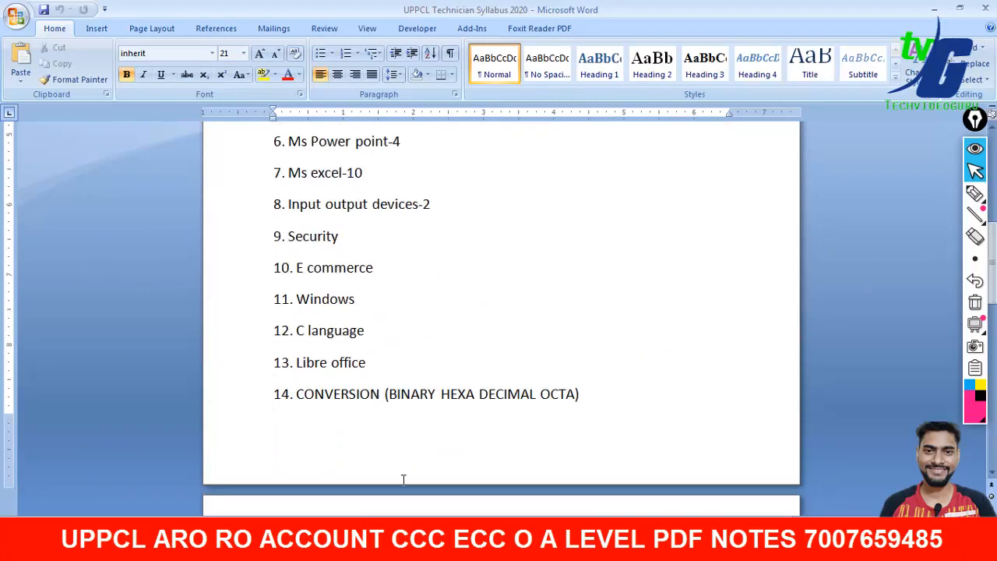
- Switch to the browser's TechVideo Guru playlists page and draw a pen arrow pointing at the UPPCL RO/ARO/ACCOUNT 2020 playlist
key("alt+Tab")
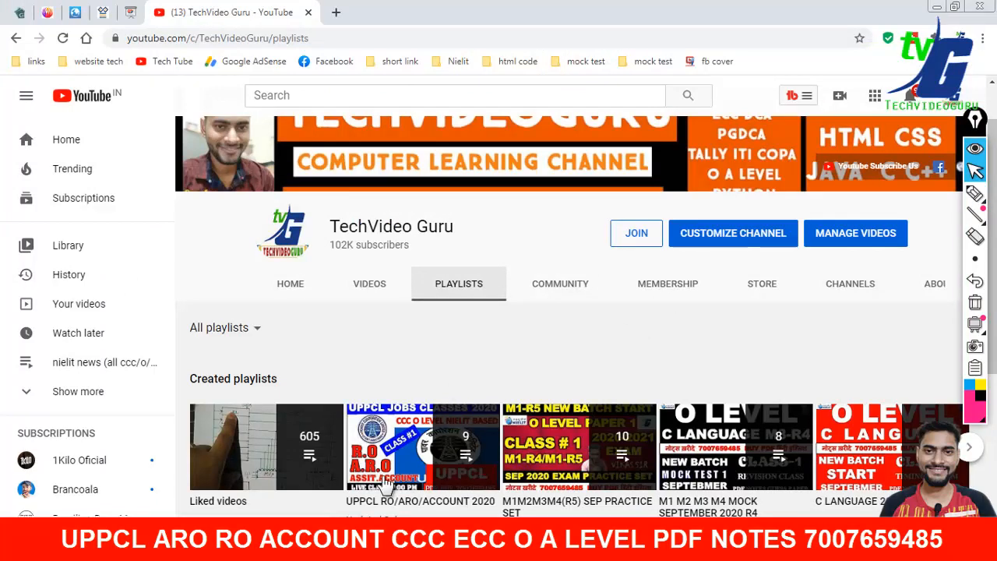
left_click(975, 193)
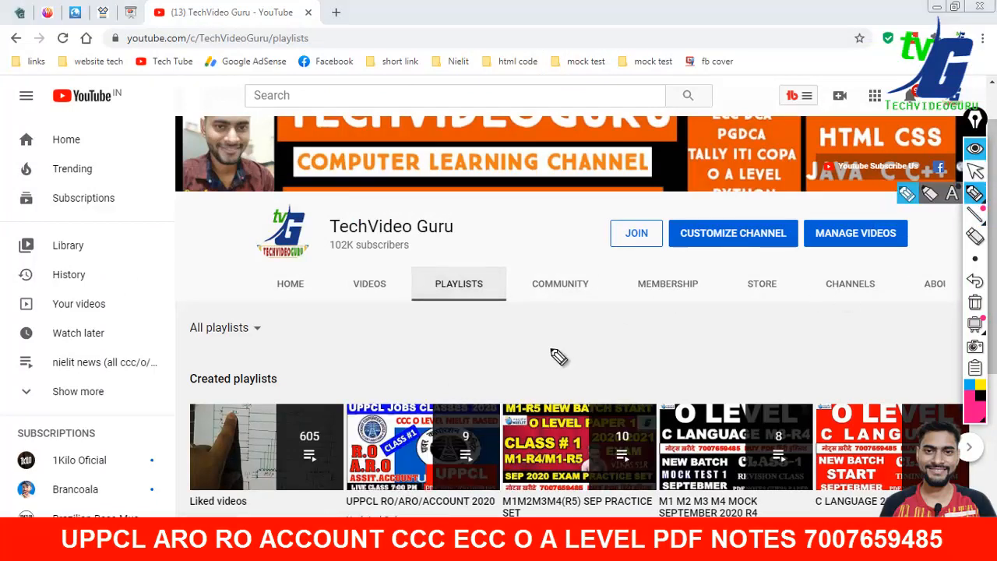
left_click_drag(521, 336, 413, 406)
left_click_drag(421, 365, 448, 406)
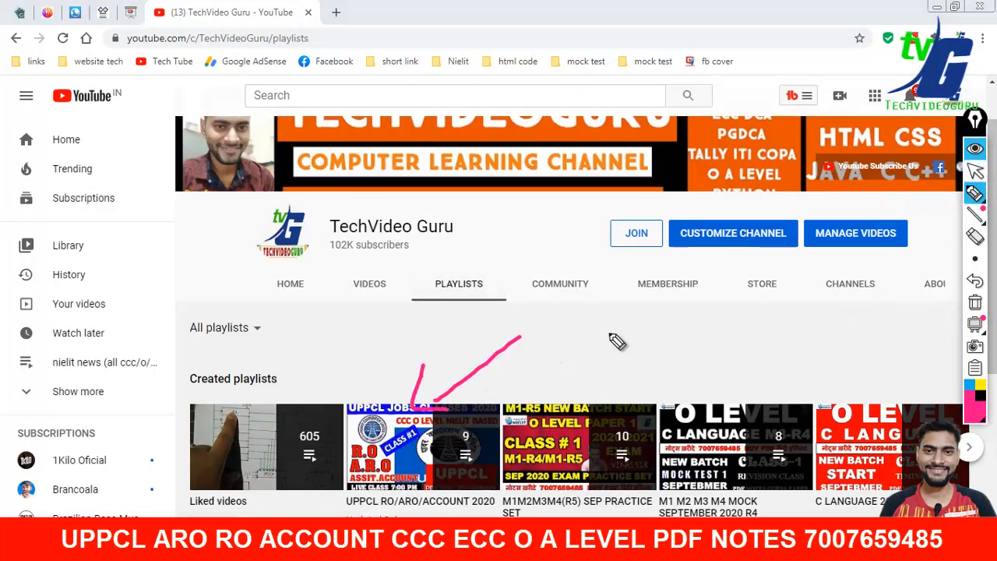
- Handwrite the class time 7:00 PM with the pen beside the arrow above the playlists
left_click_drag(575, 330, 592, 378)
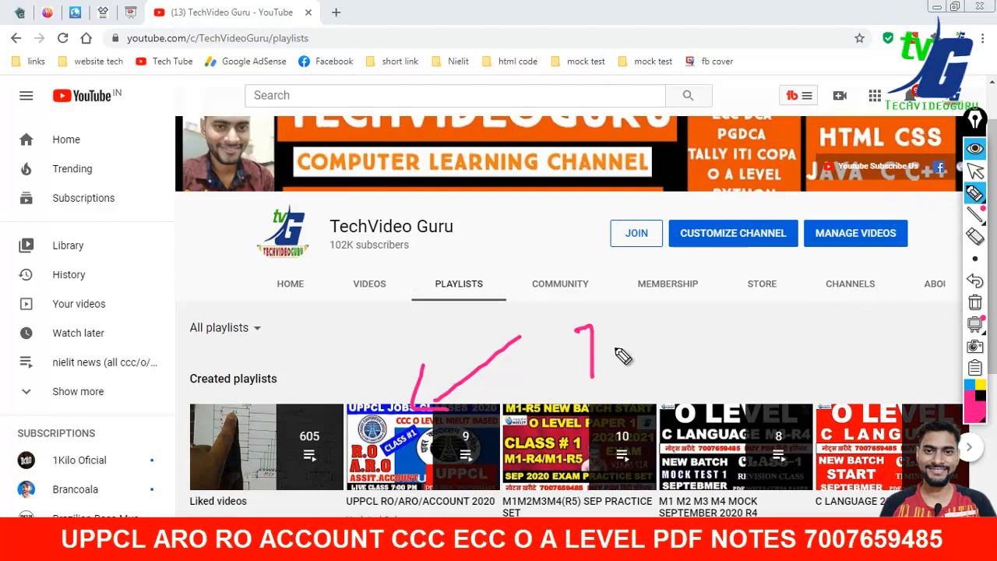
left_click(614, 349)
left_click(617, 374)
mouse_move(664, 316)
left_mouse_down()
mouse_move(656, 320)
mouse_move(686, 321)
left_mouse_up()
mouse_move(734, 310)
left_mouse_down()
mouse_move(733, 343)
mouse_move(754, 301)
mouse_move(824, 308)
left_mouse_up()
- Handwrite "MS" twice with the pen above the playlists, and clear all pen annotations from the page
left_click_drag(180, 304, 226, 285)
left_click_drag(263, 246, 245, 296)
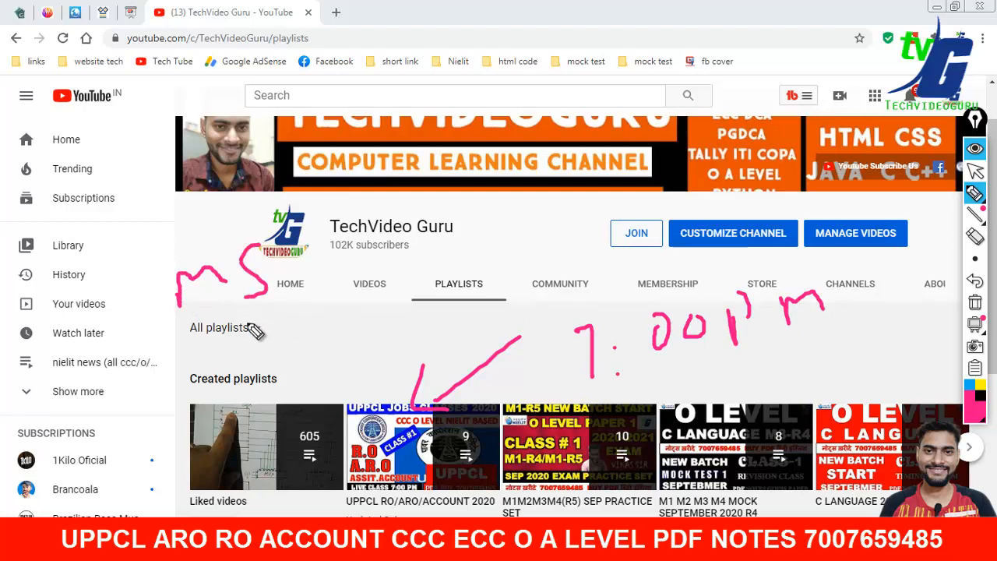
mouse_move(189, 327)
left_mouse_down()
mouse_move(182, 352)
mouse_move(228, 336)
left_mouse_up()
left_click_drag(266, 313, 254, 335)
left_click_drag(335, 308, 332, 313)
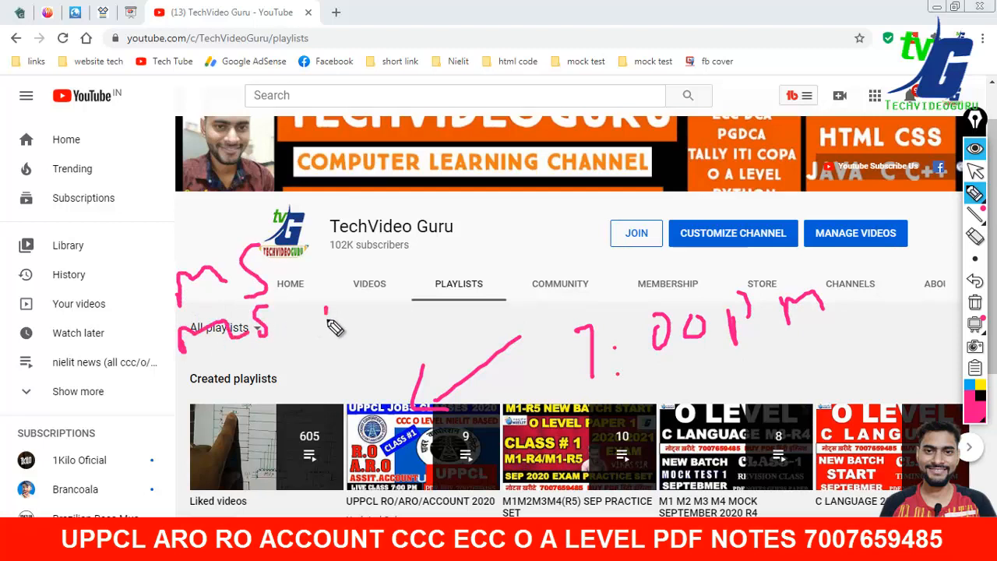
left_click_drag(394, 291, 391, 296)
left_click_drag(262, 356, 273, 381)
mouse_move(293, 369)
left_mouse_down()
mouse_move(294, 380)
mouse_move(350, 376)
left_mouse_up()
left_click(975, 303)
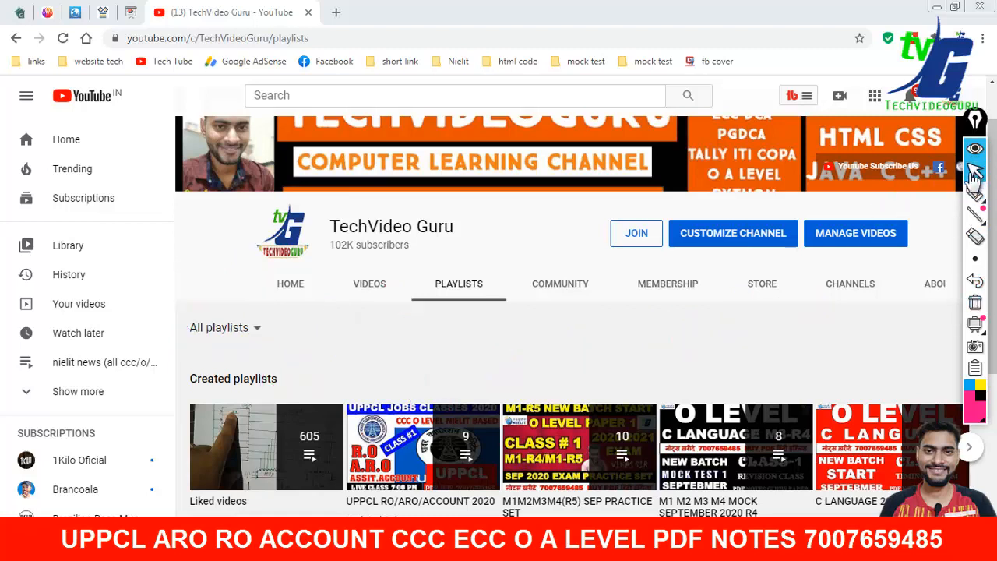
left_click(975, 173)
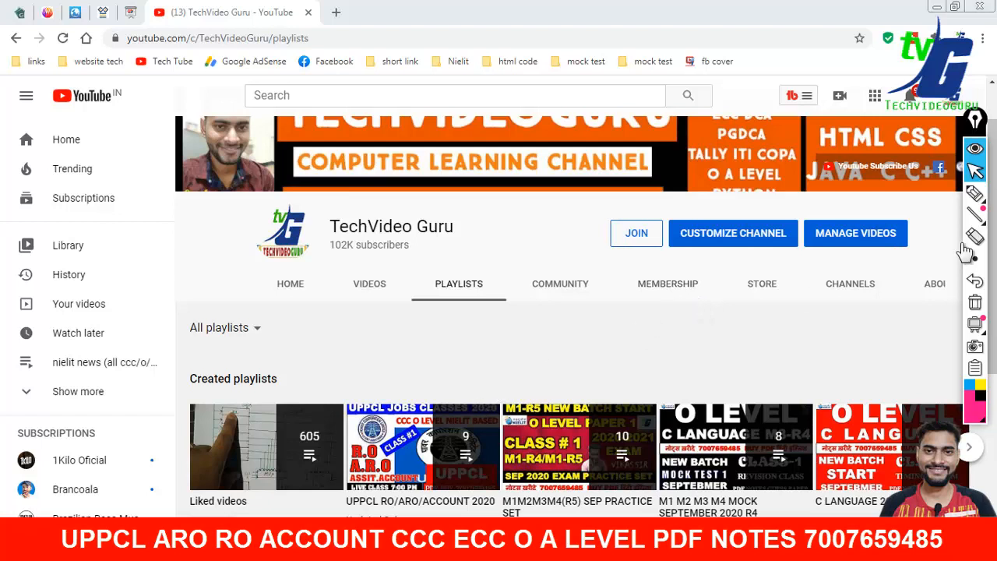
- Handwrite and circle the contact phone number across the playlists page, and clear the drawing
left_click(975, 193)
left_click_drag(266, 335, 293, 380)
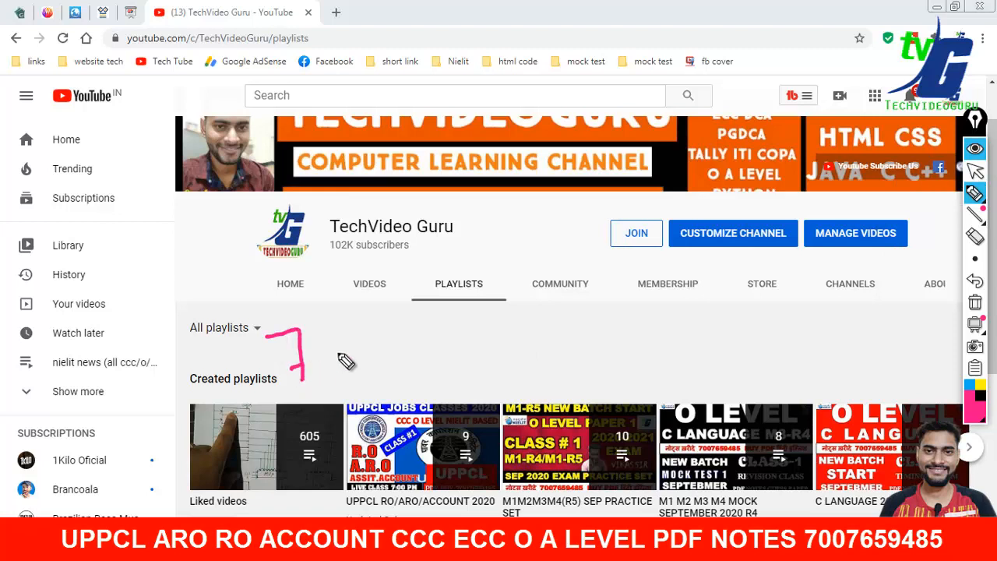
left_click_drag(364, 342, 473, 357)
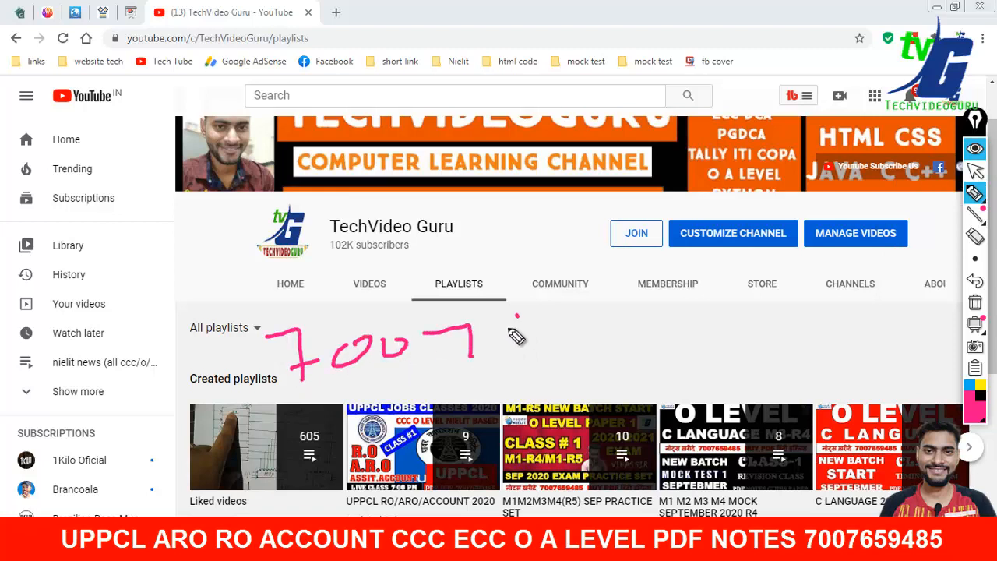
left_click_drag(520, 313, 507, 336)
left_click_drag(575, 310, 550, 349)
mouse_move(617, 311)
left_mouse_down()
mouse_move(637, 333)
mouse_move(677, 335)
mouse_move(689, 348)
left_mouse_up()
left_click_drag(739, 303, 725, 343)
mouse_move(755, 304)
left_mouse_down()
mouse_move(763, 327)
mouse_move(771, 287)
left_mouse_up()
left_click_drag(767, 267, 393, 234)
mouse_move(138, 257)
left_mouse_down()
mouse_move(927, 436)
mouse_move(773, 282)
left_mouse_up()
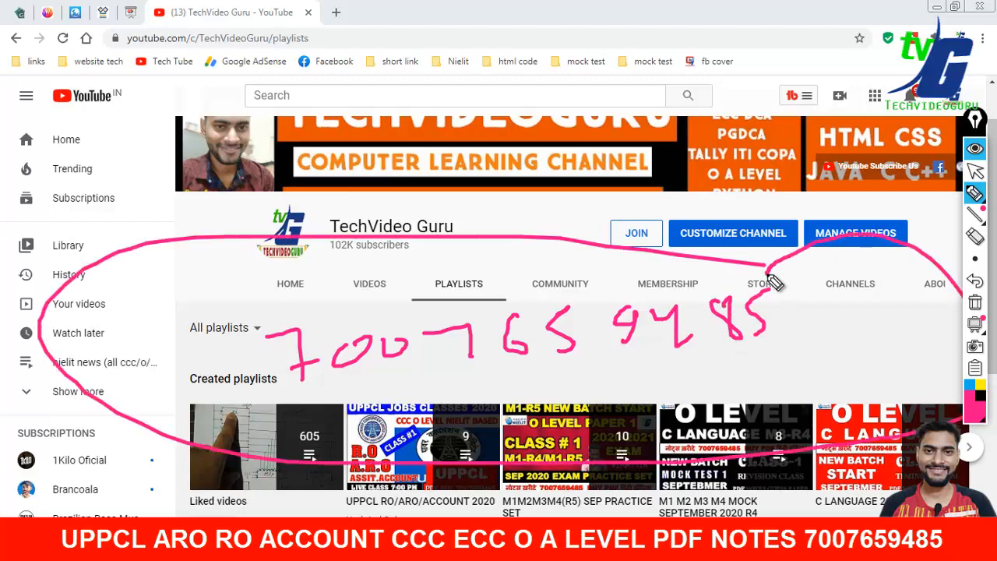
left_click(974, 303)
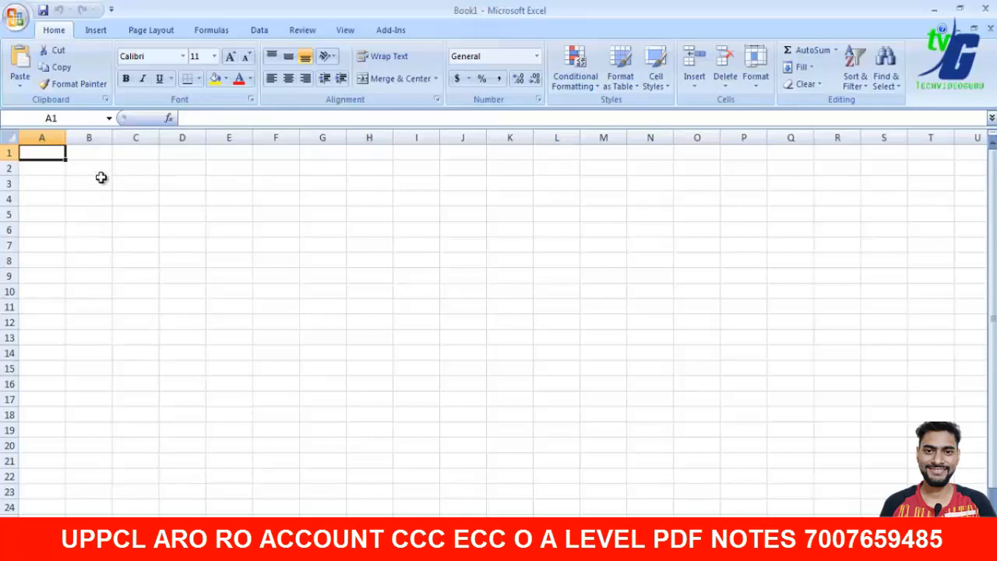
- Select column A, row 1 and column B one after another in the blank Excel worksheet
left_click(57, 136)
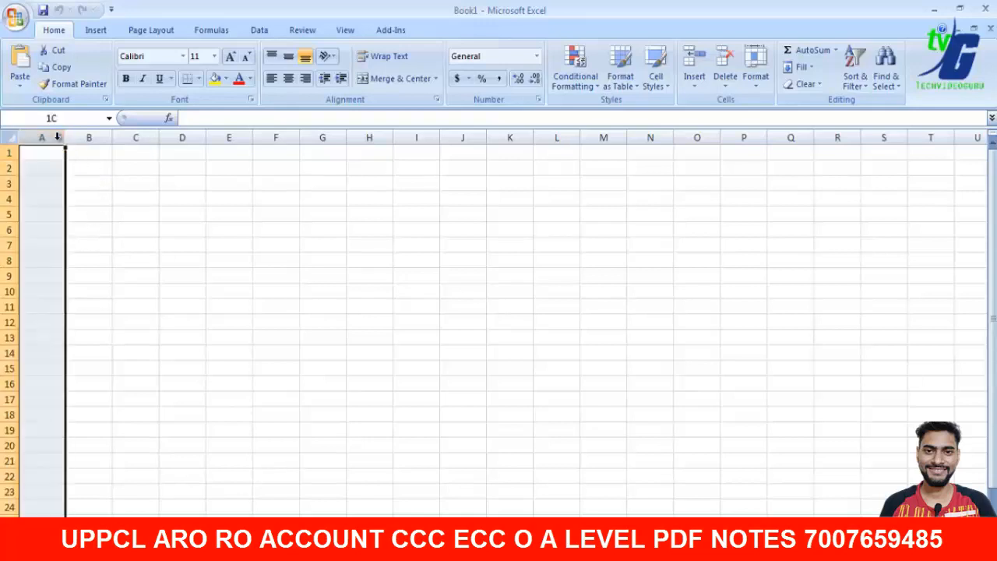
left_click(9, 153)
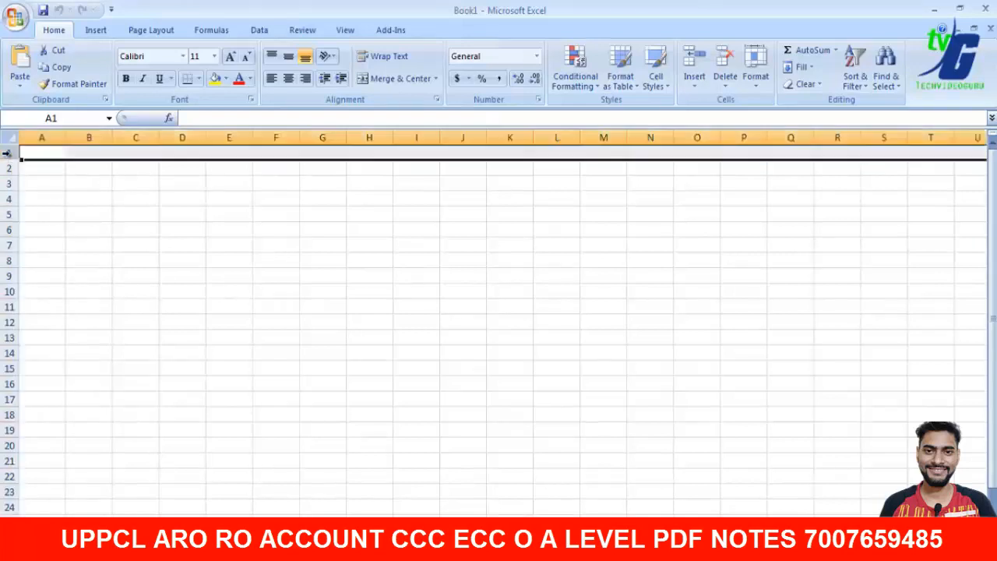
left_click(89, 138)
- Select individual cells such as D4, C8, B5 and E5, and the cell range B5:J13
left_click(193, 199)
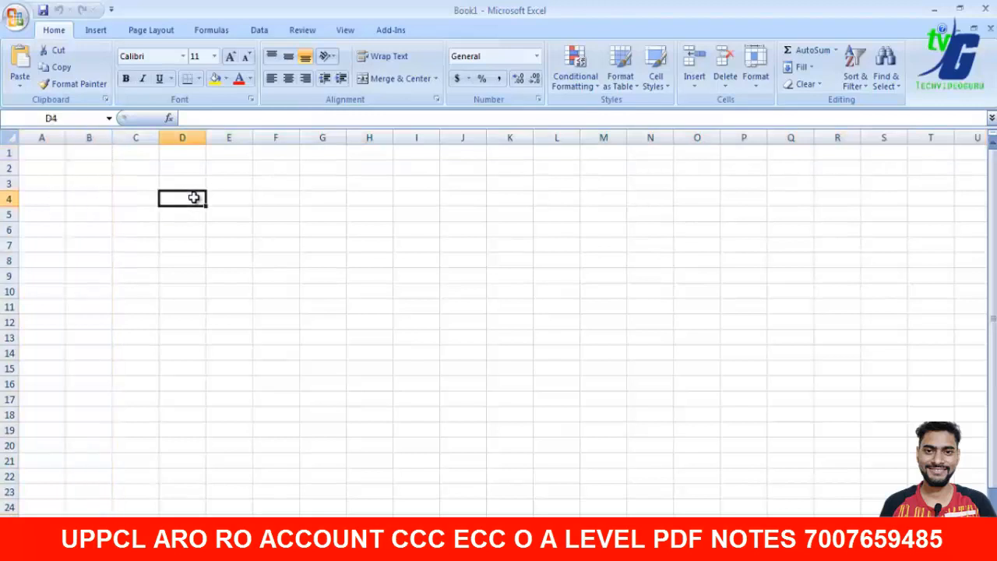
left_click(118, 258)
left_click(81, 228)
left_click(88, 214)
left_click(227, 215)
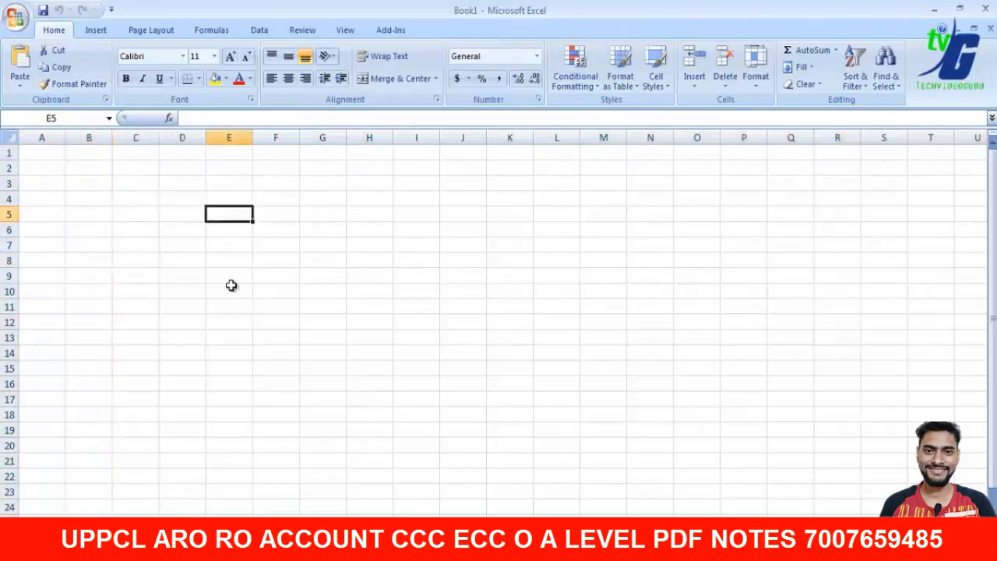
left_click(231, 285)
left_click_drag(98, 210, 458, 340)
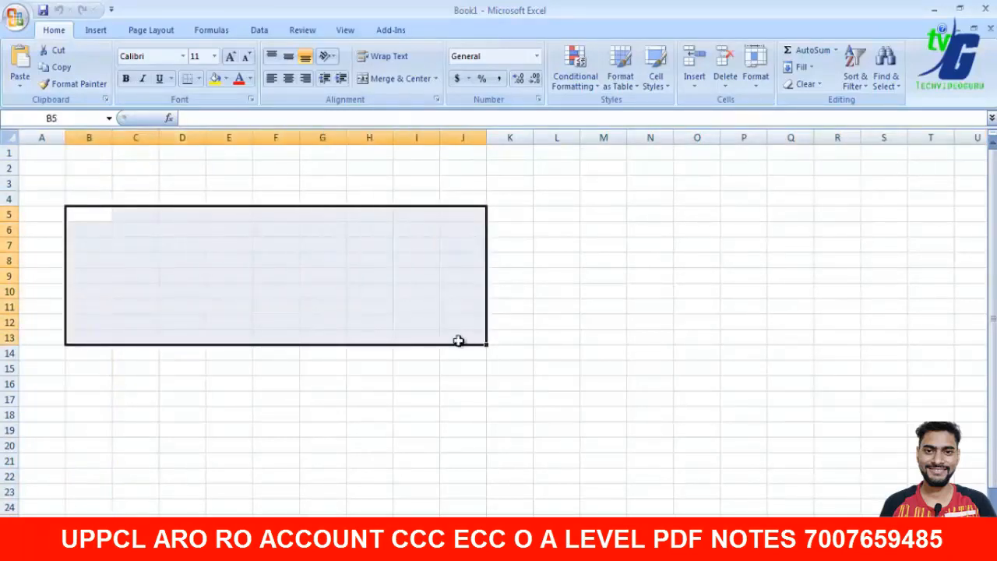
left_click(384, 356)
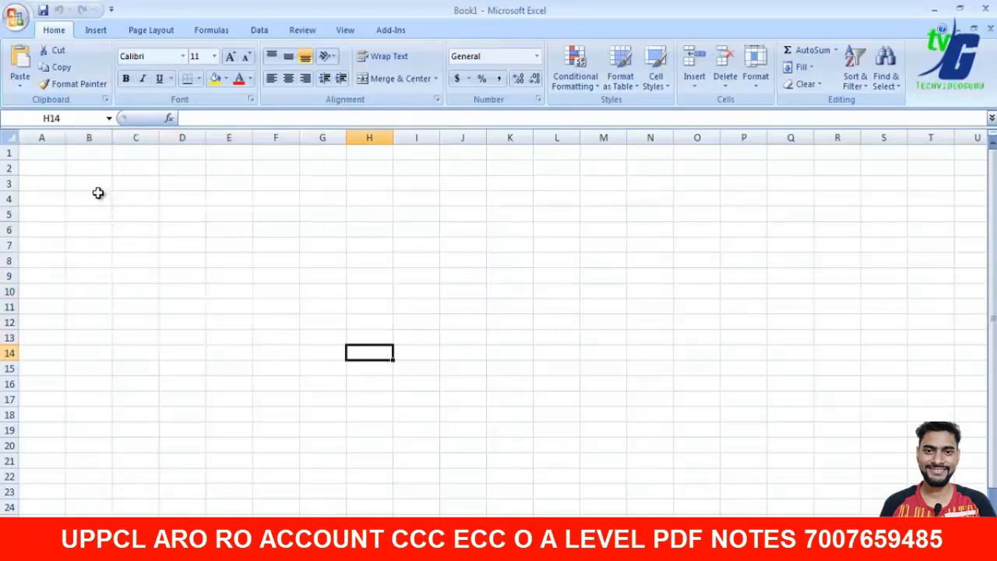
- Check the cell references of A1, N8, K13 and C6 by selecting these cells in the worksheet
left_click(48, 154)
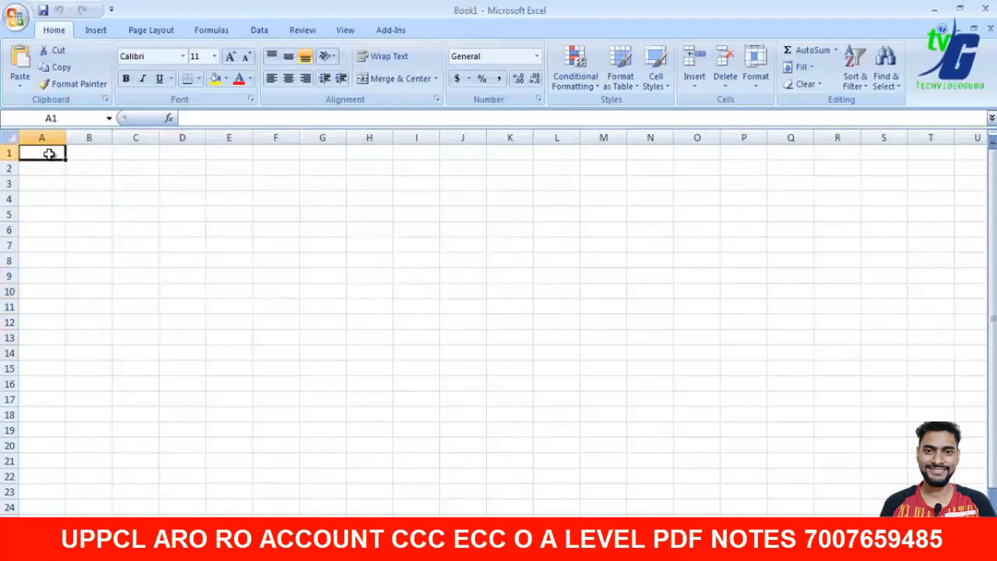
left_click(16, 117)
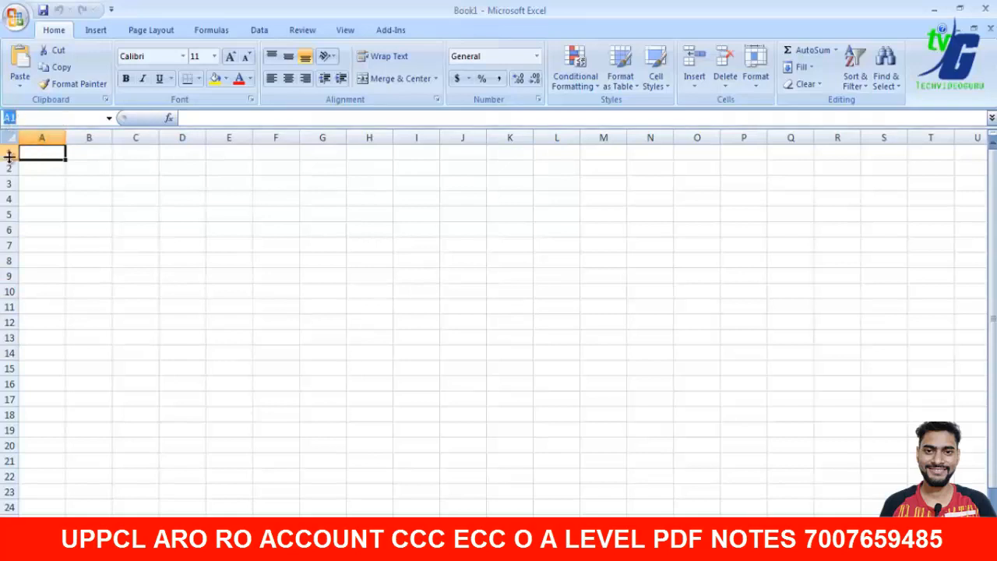
left_click(120, 228)
left_click(650, 259)
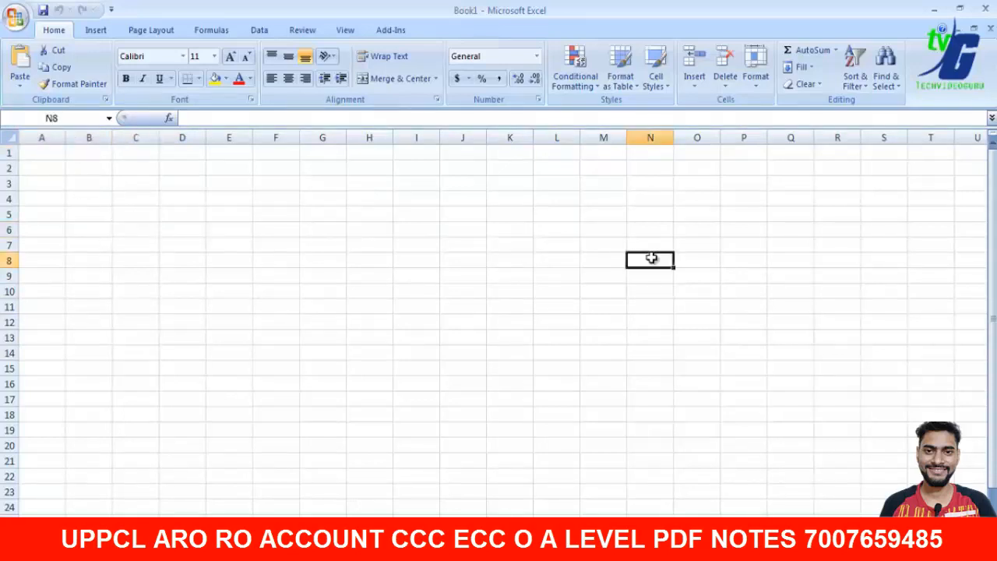
left_click(622, 340)
left_click(501, 340)
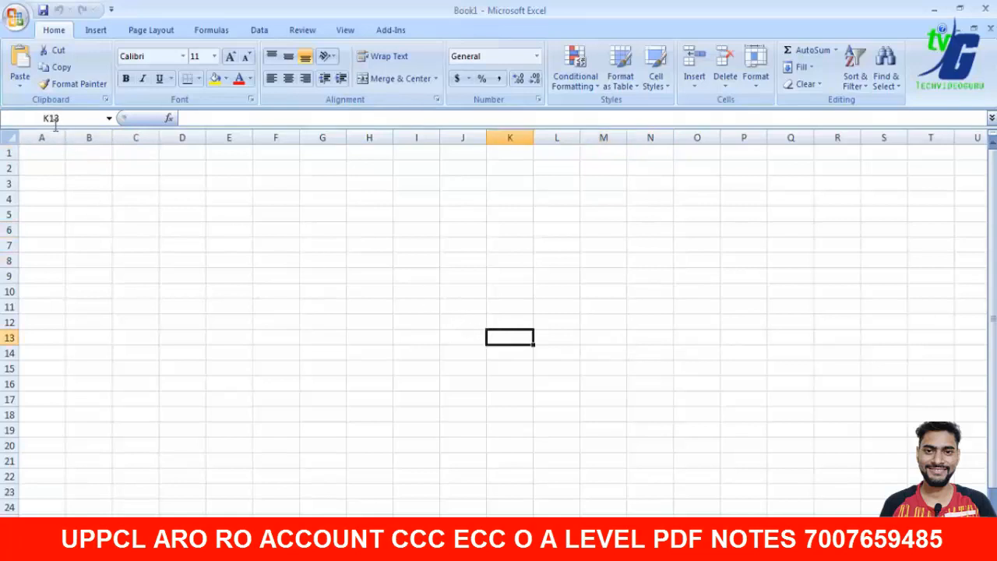
left_click(53, 155)
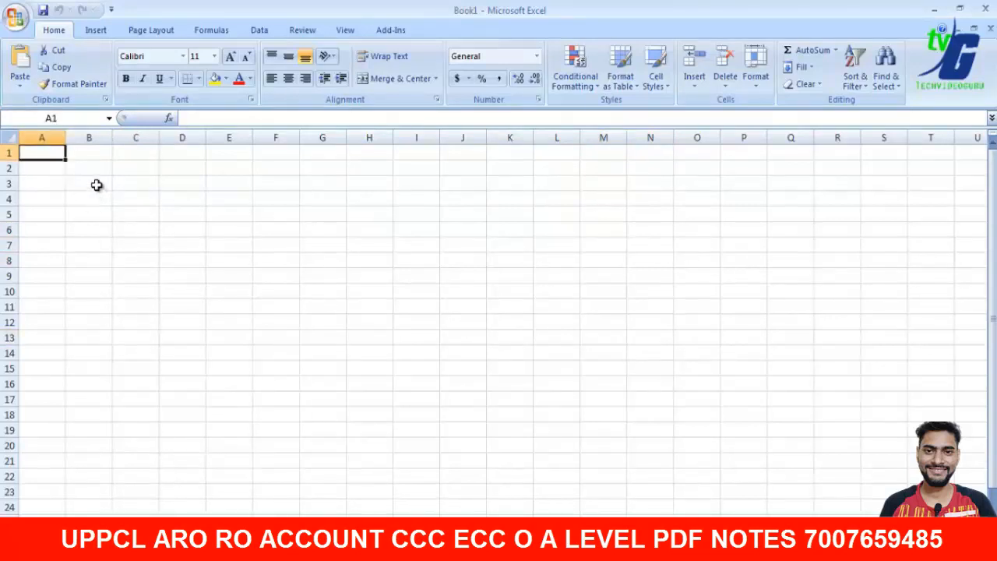
left_click(113, 228)
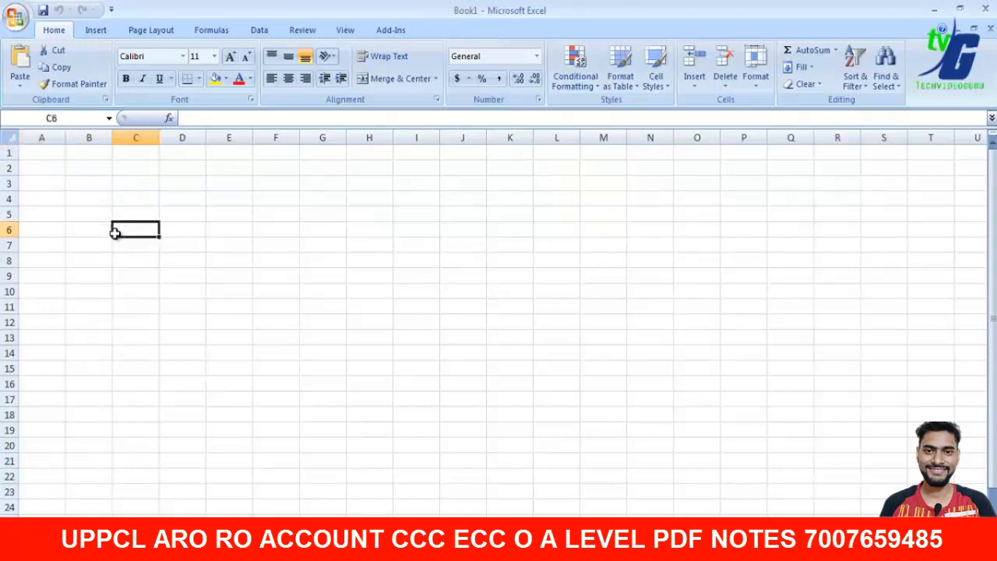
left_click(122, 187)
type("=")
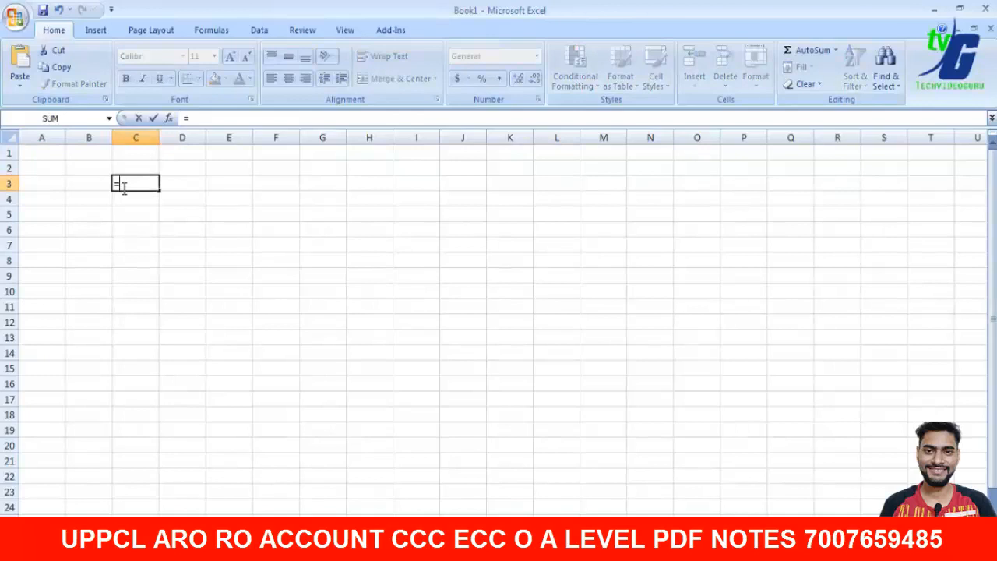
left_click(133, 149)
type("25")
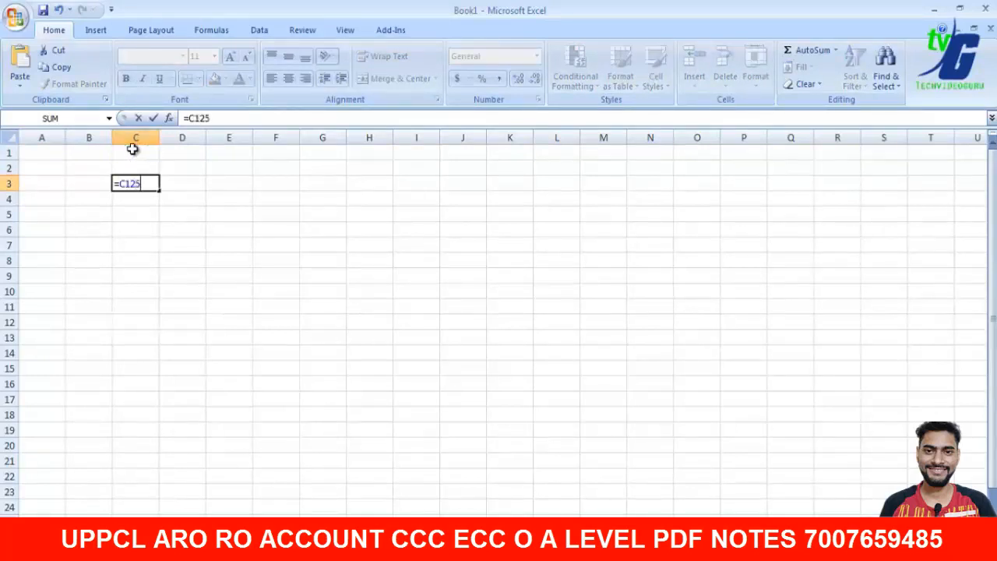
key("BackSpace")
key("BackSpace")
key("BackSpace")
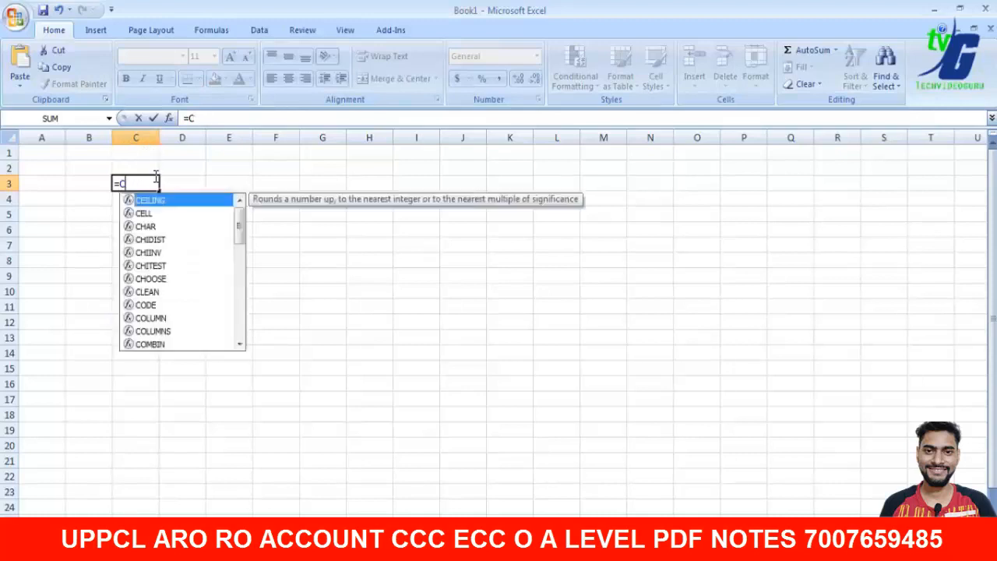
key("Escape")
- Enter the value 25 in both cell C1 and cell C2
key("Up")
key("Up")
type("25")
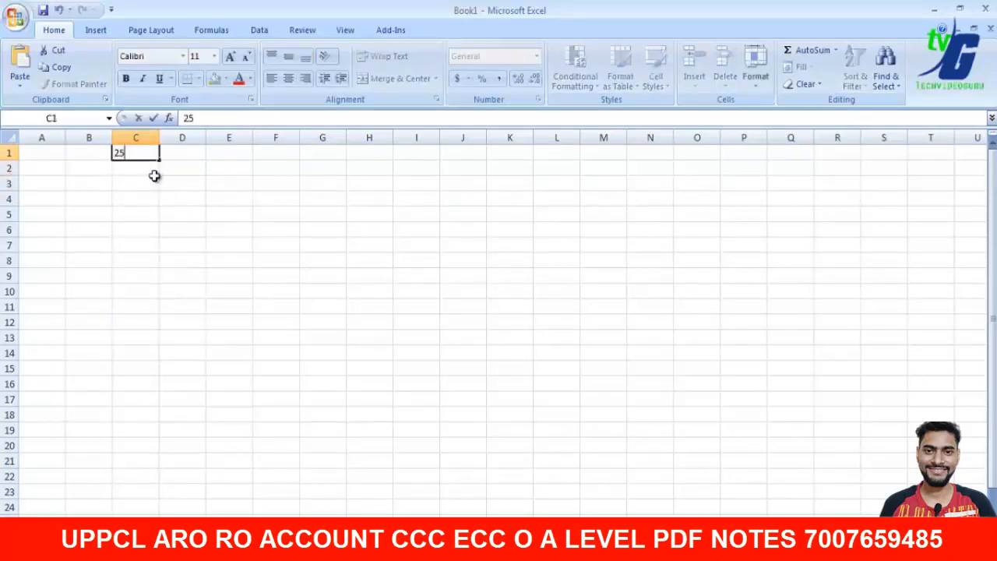
key("Return")
type("25")
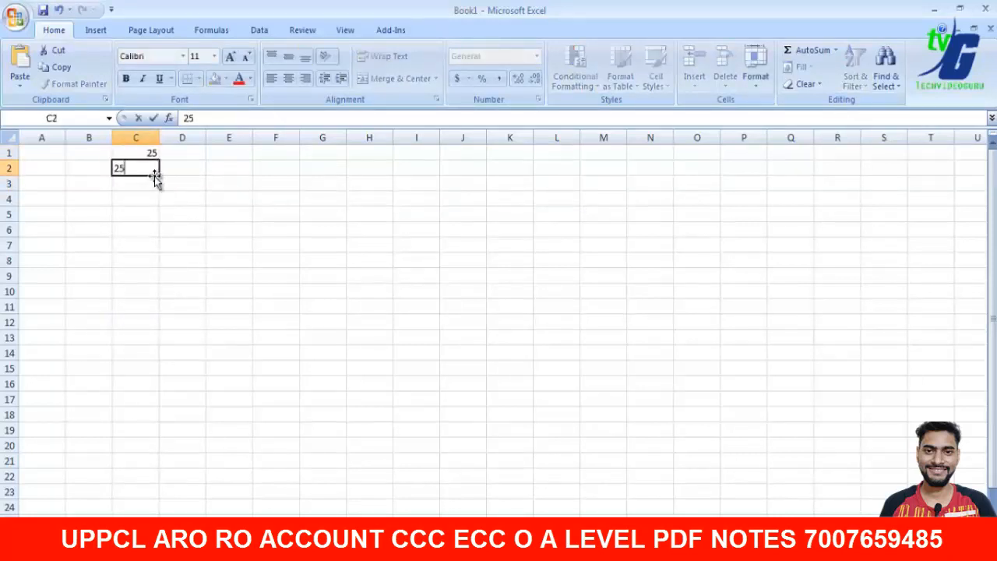
key("Return")
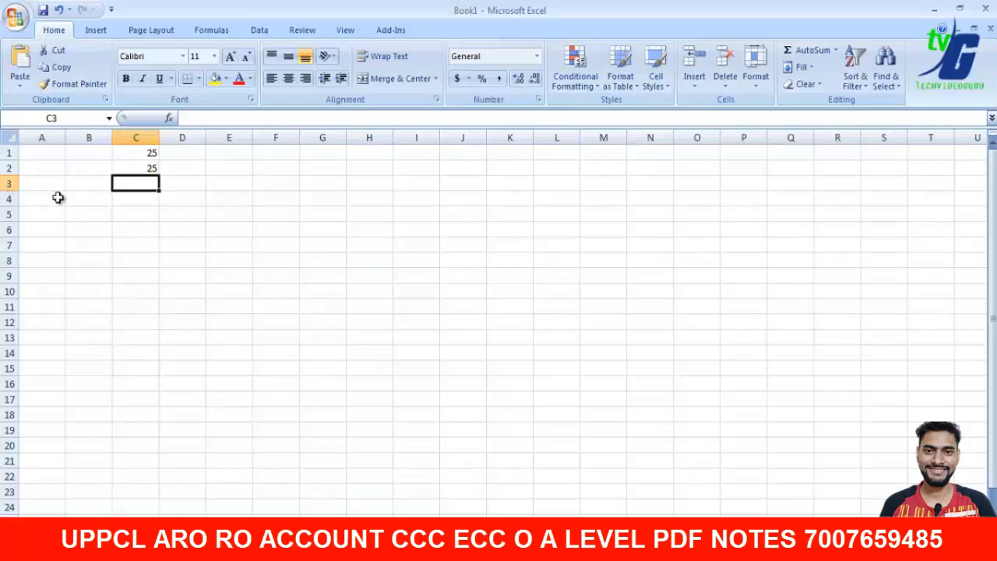
- Add cells C1 and C2 in cell C3 with the formula =C1+C2
type("=")
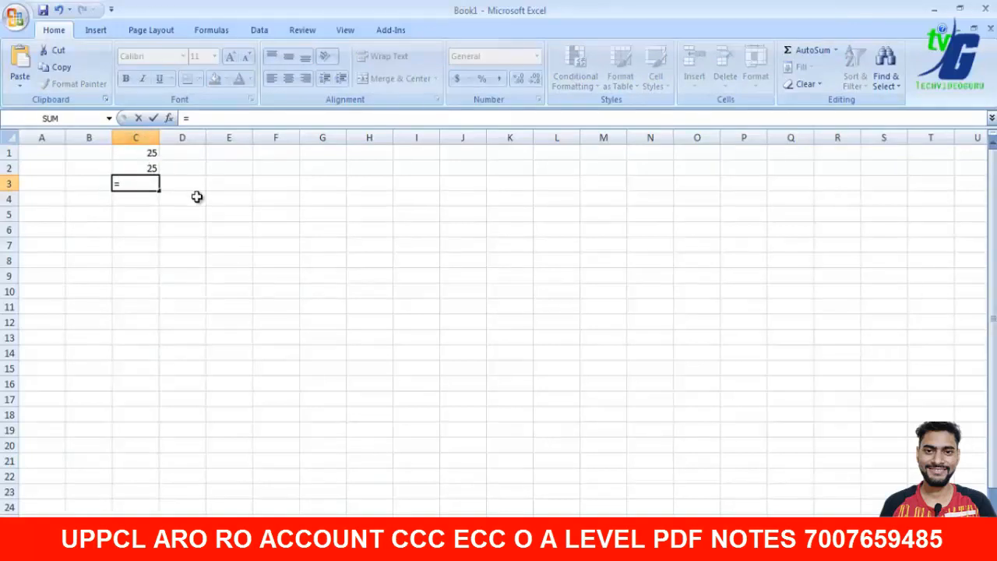
type("C1")
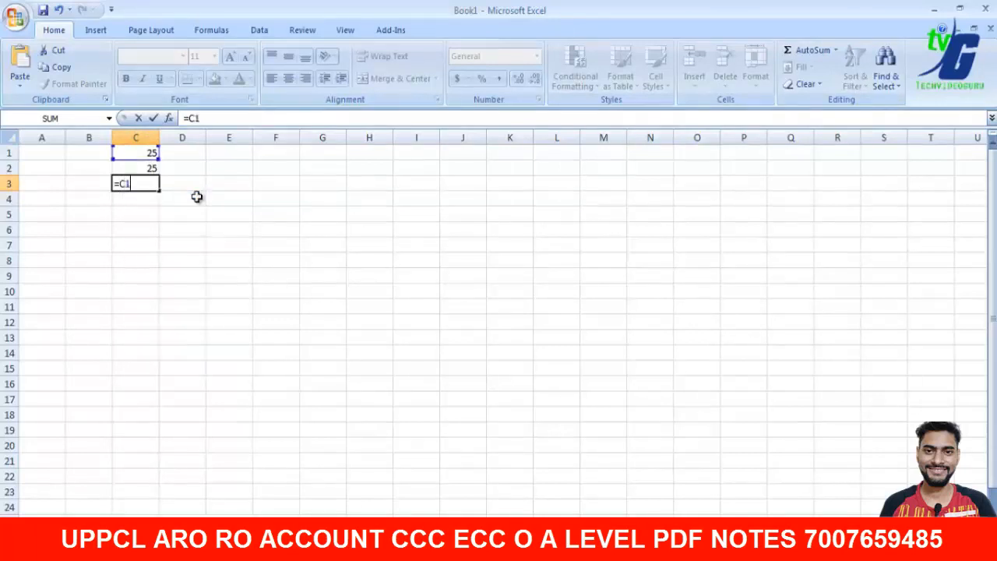
type("+C2")
key("Return")
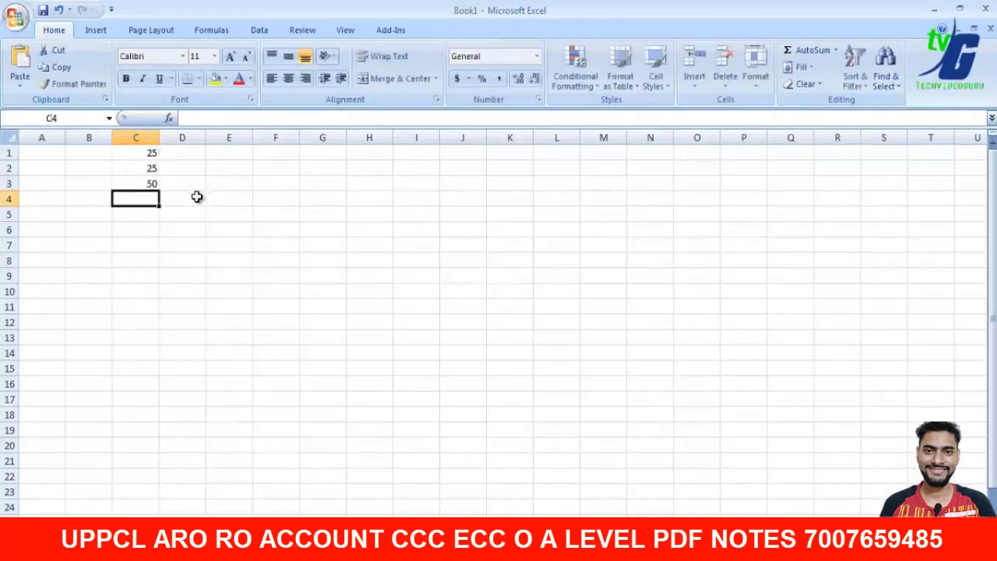
- Highlight the formula of cell C3 for inspection, and undo its accidental replacement with a reference to E3
left_click(154, 184)
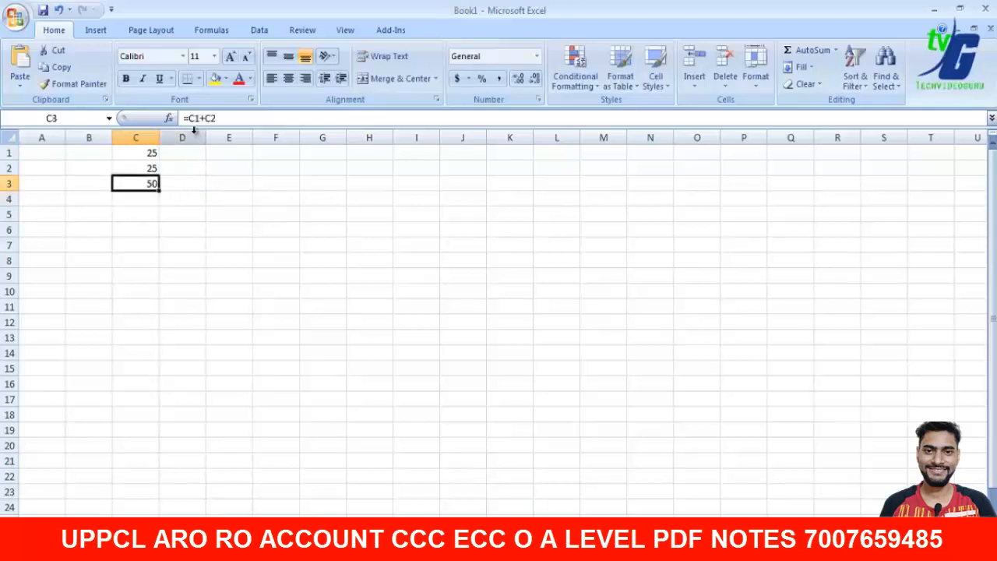
left_click_drag(184, 118, 226, 121)
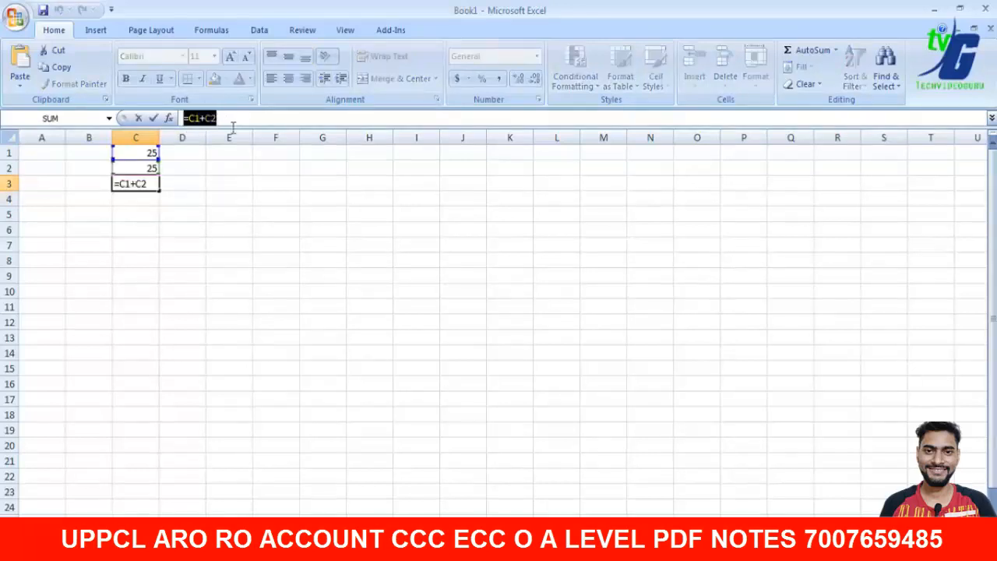
left_click(229, 187)
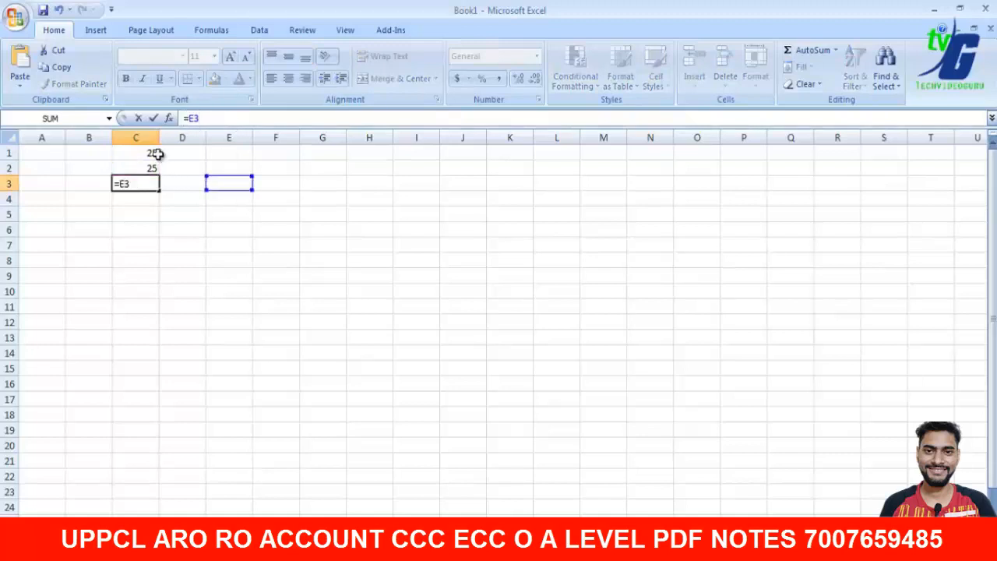
left_click(186, 167)
left_click(151, 182)
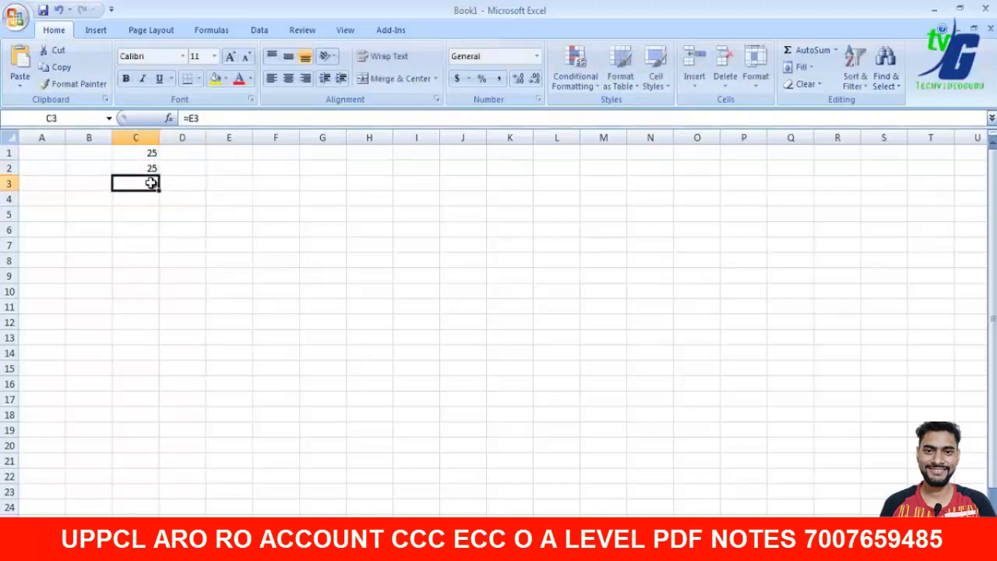
key("ctrl+z")
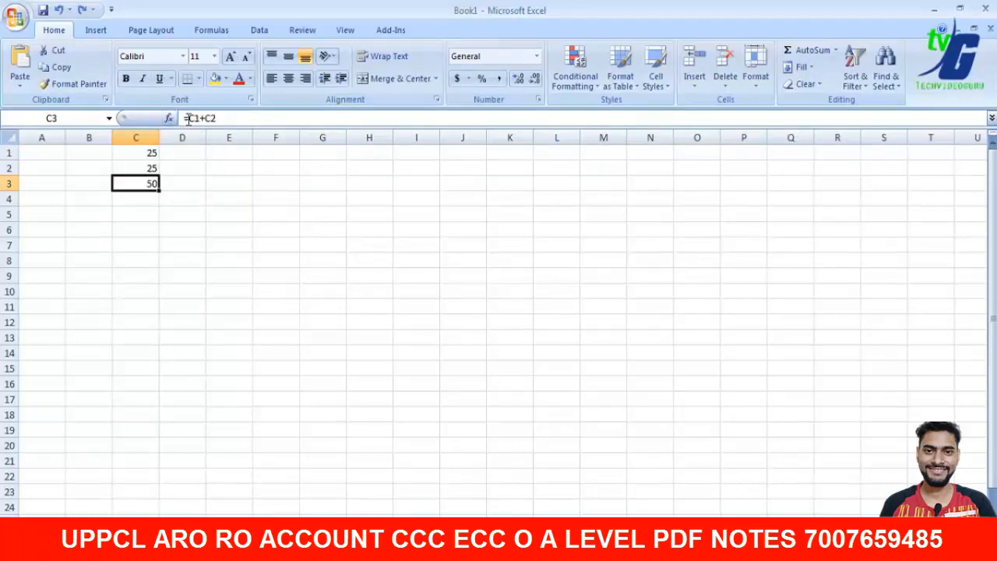
left_click_drag(187, 118, 237, 118)
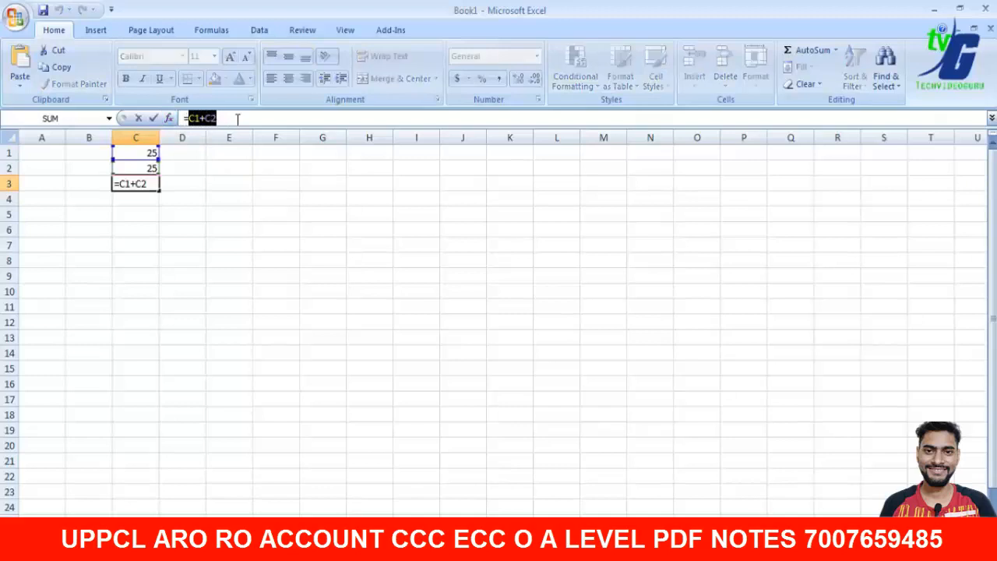
left_click(69, 118)
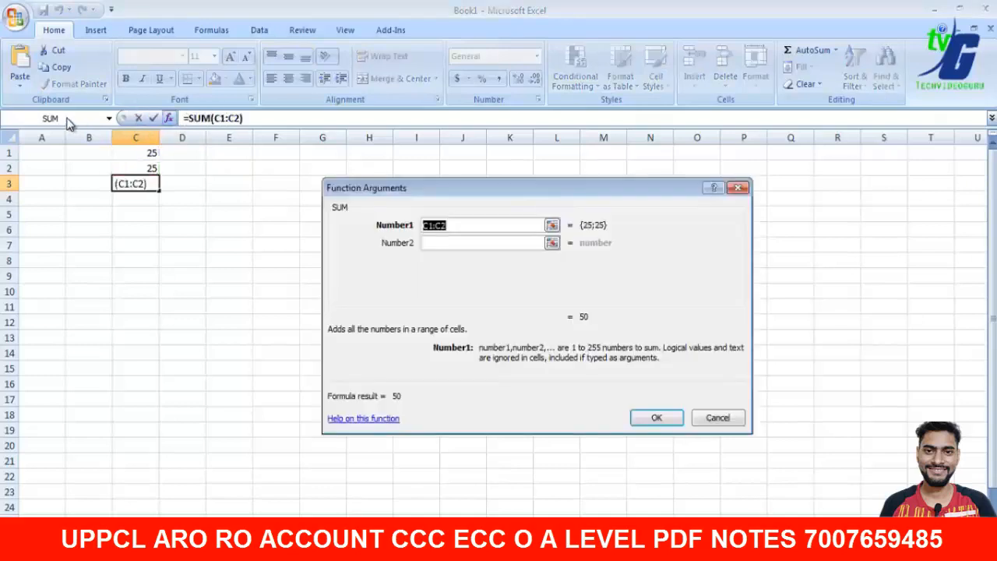
left_click(710, 420)
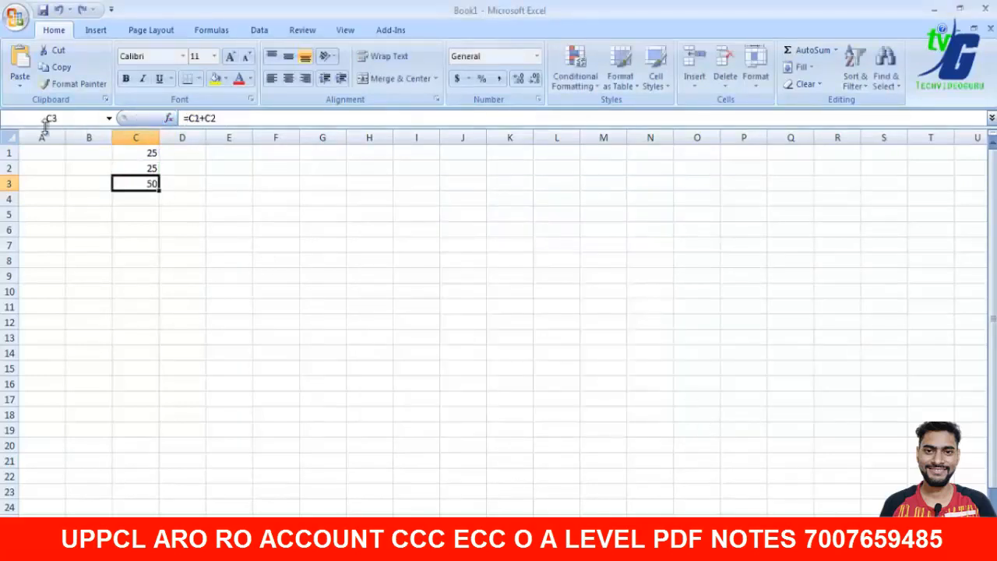
- Examine the formula in cell C3 and the cells it refers to, and leave the formula for cell I6
left_click(238, 183)
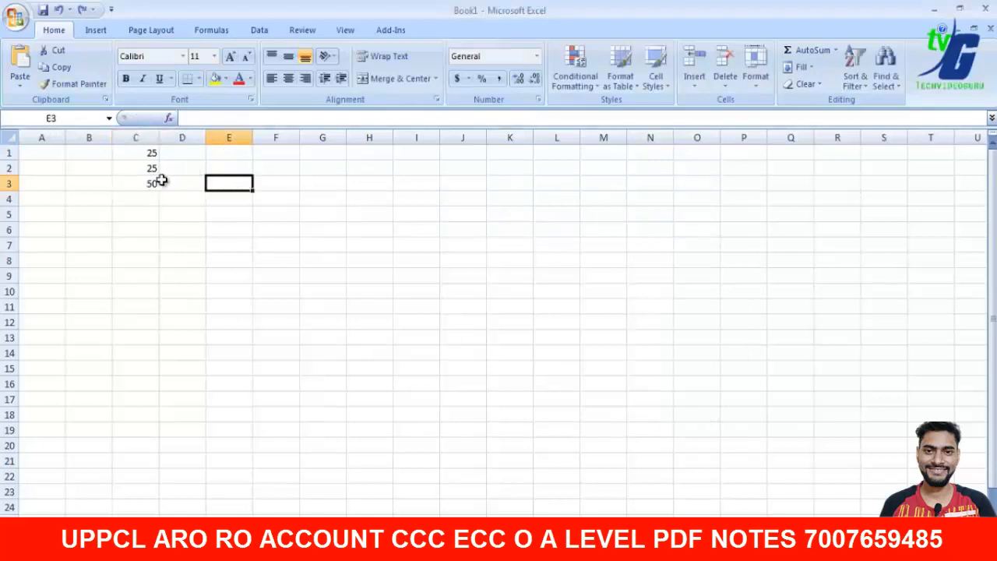
left_click(155, 183)
left_click(201, 118)
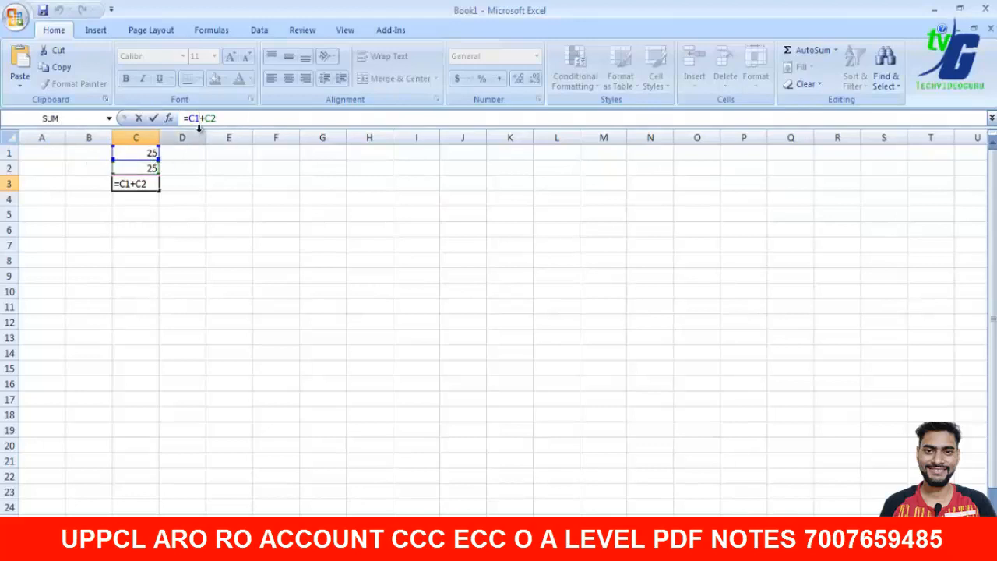
left_click(153, 170)
left_click(406, 238)
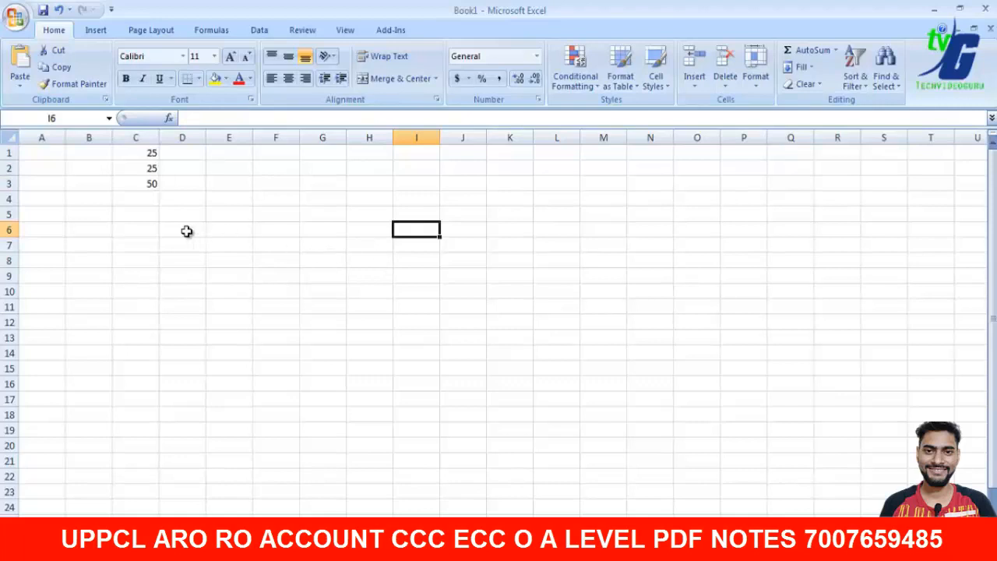
- Select cell C6, the whole of column C and the whole of row 6 one after another
left_click(150, 231)
left_click(136, 137)
left_click(10, 230)
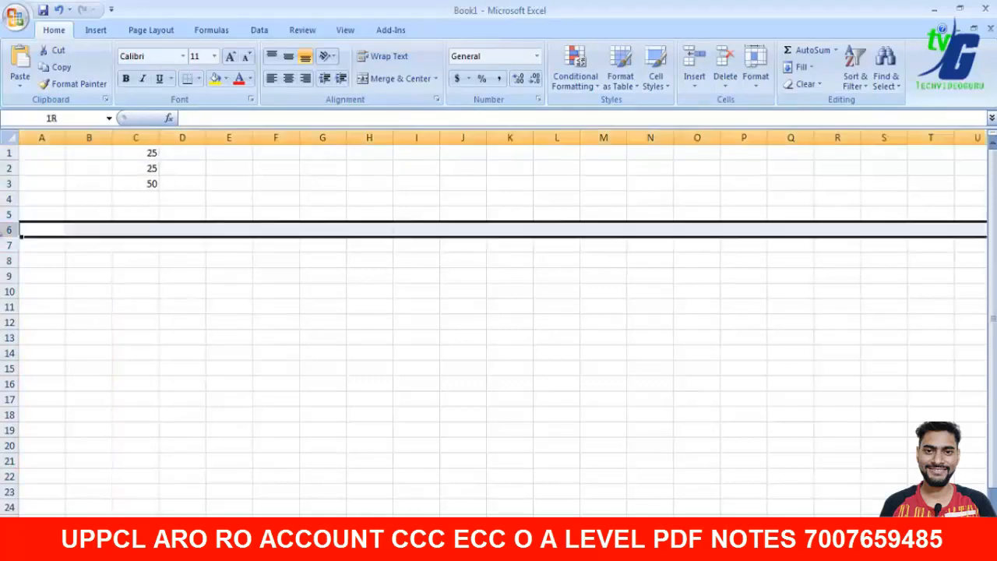
- Clear all contents of column C and return to cell A1
left_click(135, 137)
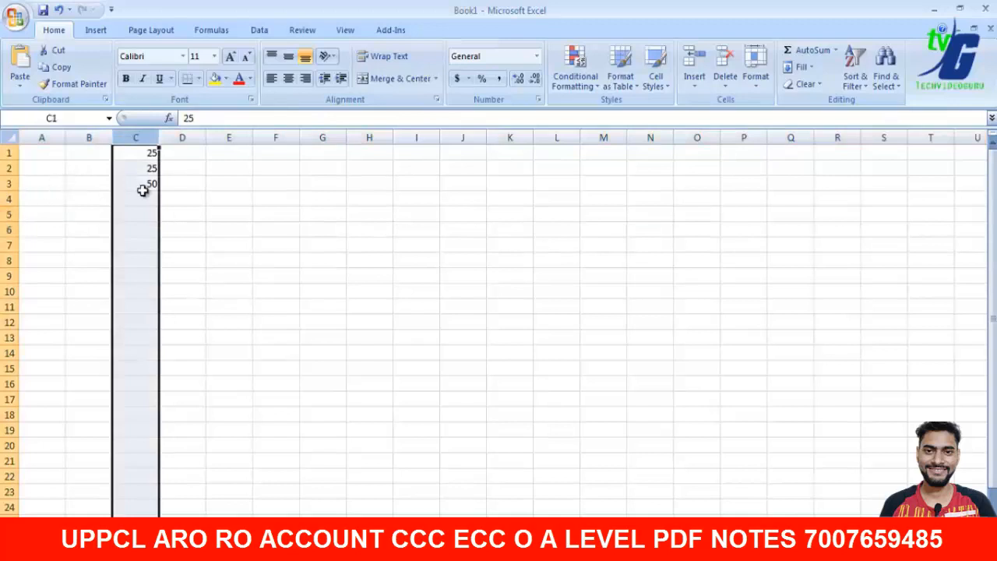
key("Delete")
left_click(48, 156)
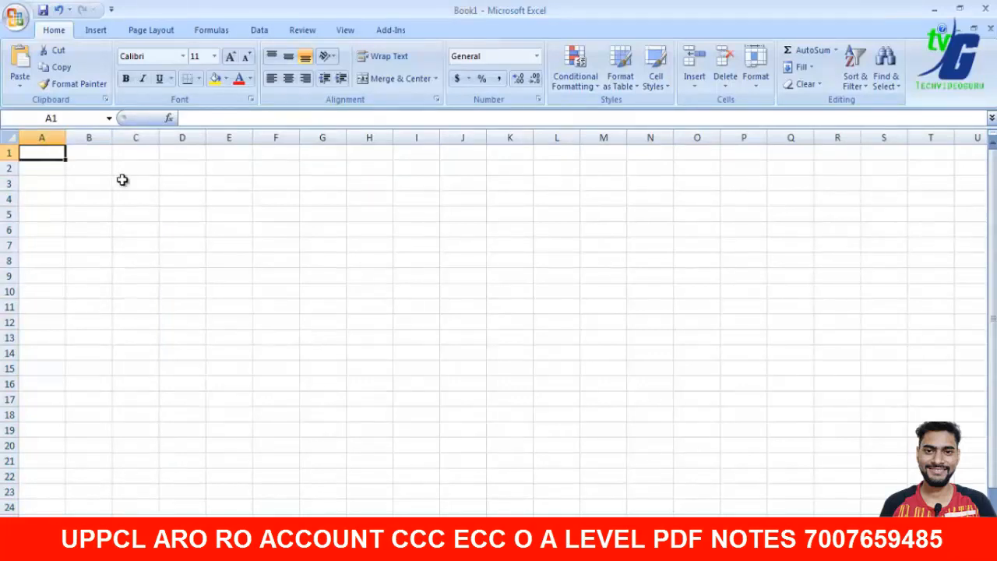
- Jump to the worksheet's last column and last row, return to A1, and visit column A's last row before returning to A1
key("ctrl+Right")
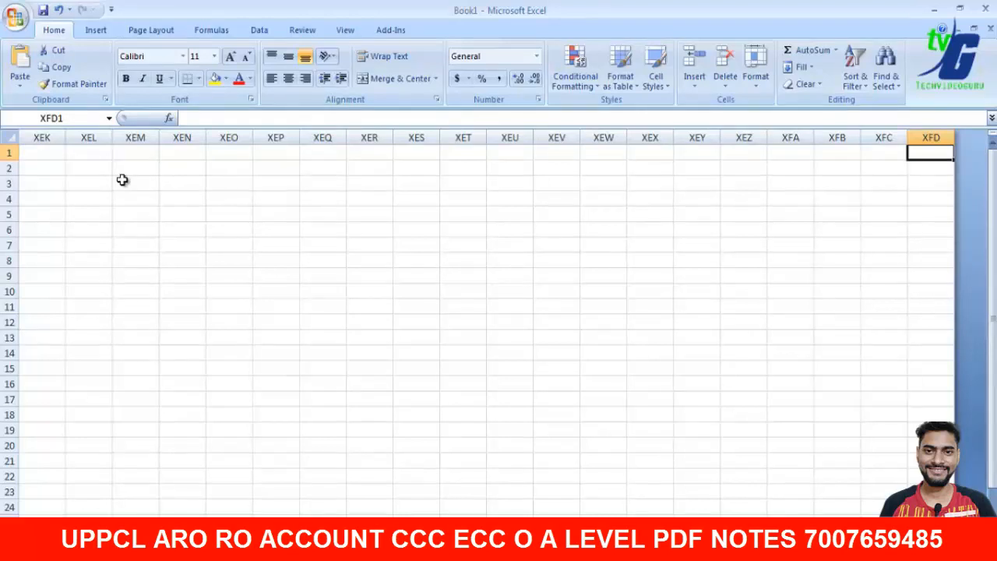
key("ctrl+Down")
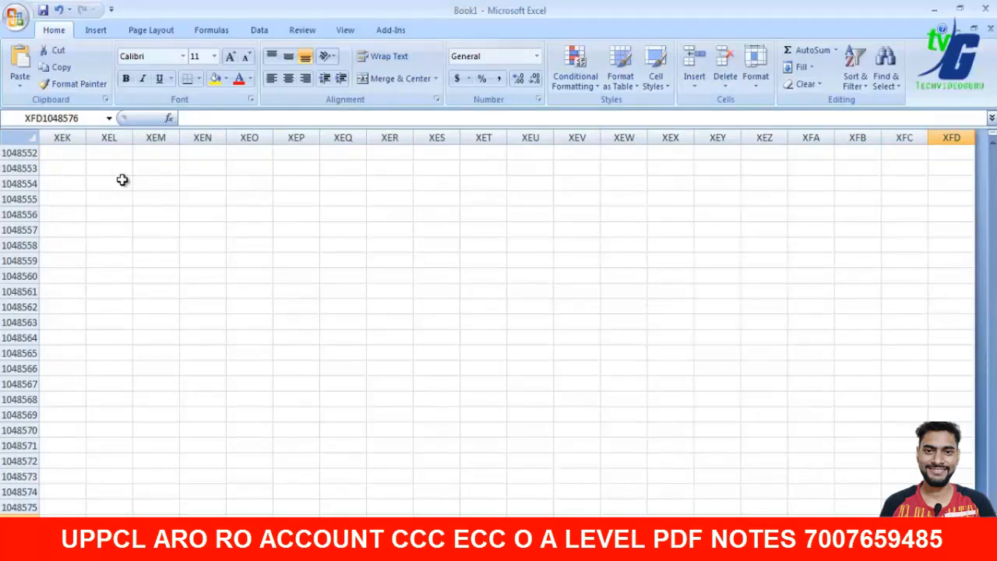
key("ctrl+Up")
key("ctrl+Left")
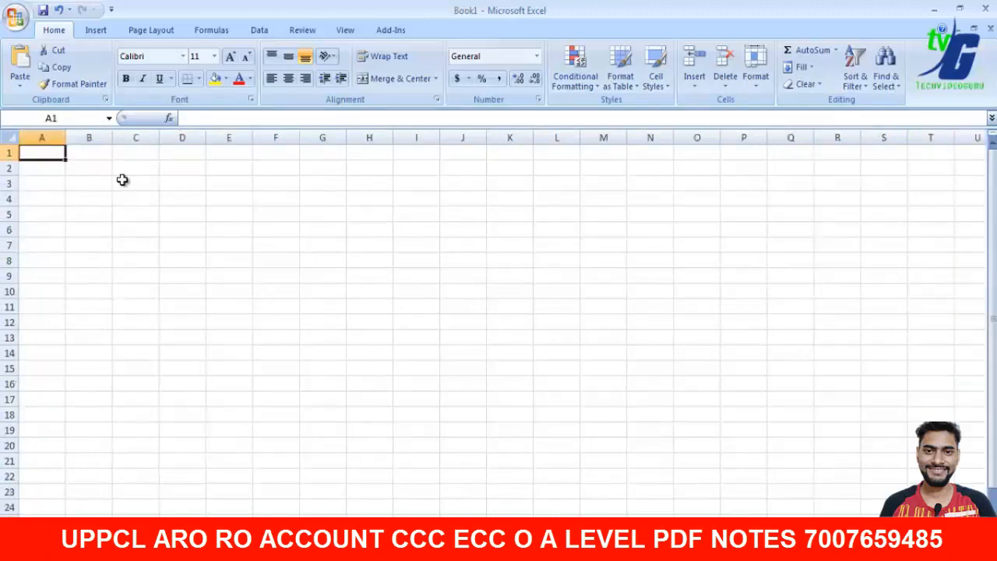
key("ctrl+Down")
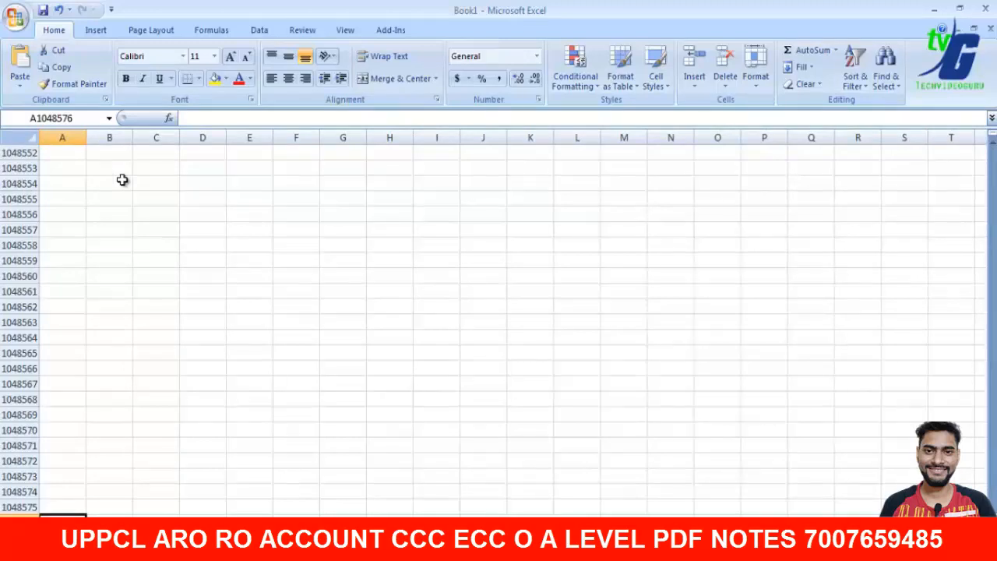
key("ctrl+Up")
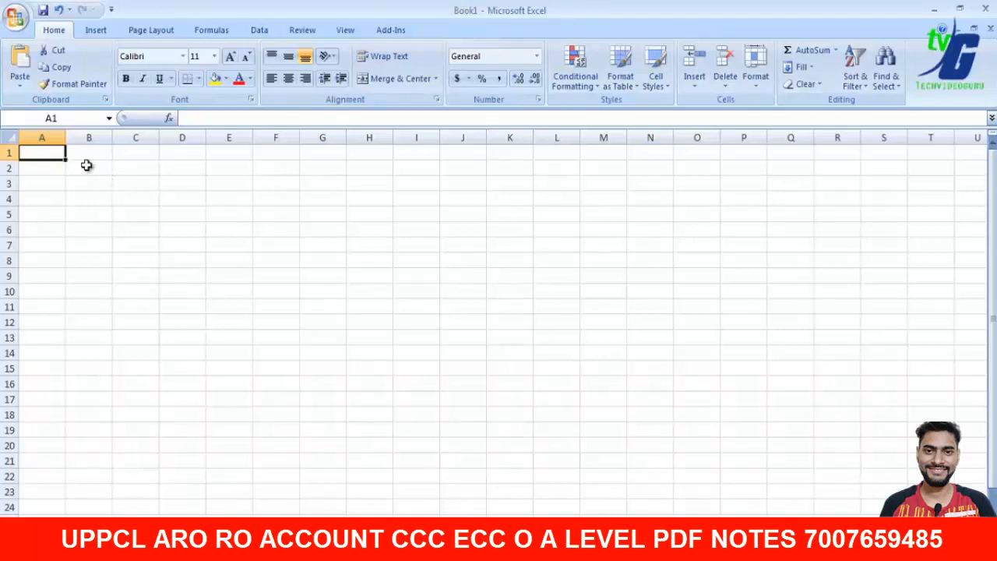
- Widen column A to nearly three times its width and make row 1 about four times as tall
left_click_drag(67, 141, 124, 148)
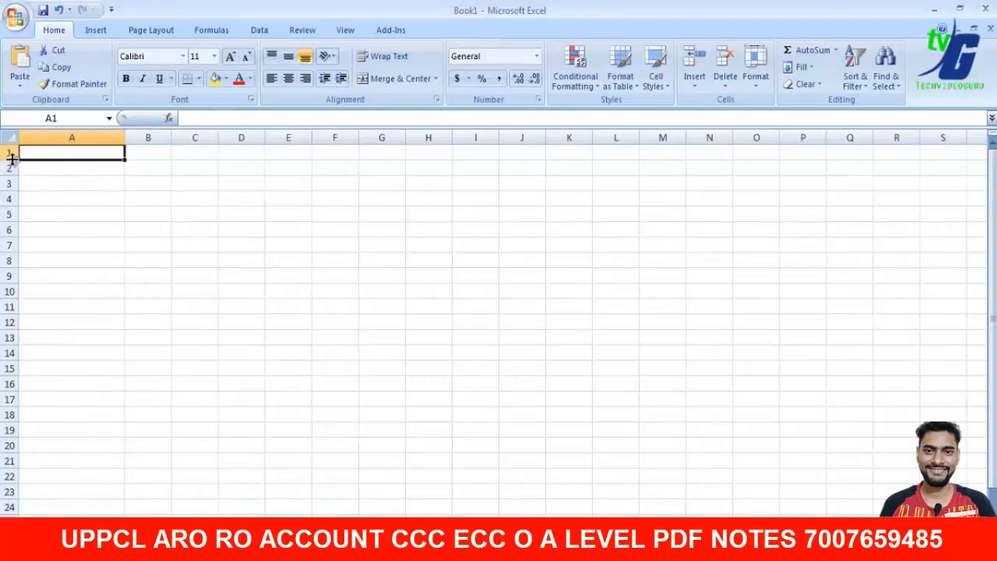
left_click_drag(123, 138, 145, 139)
left_click_drag(16, 156, 16, 211)
left_click(319, 200)
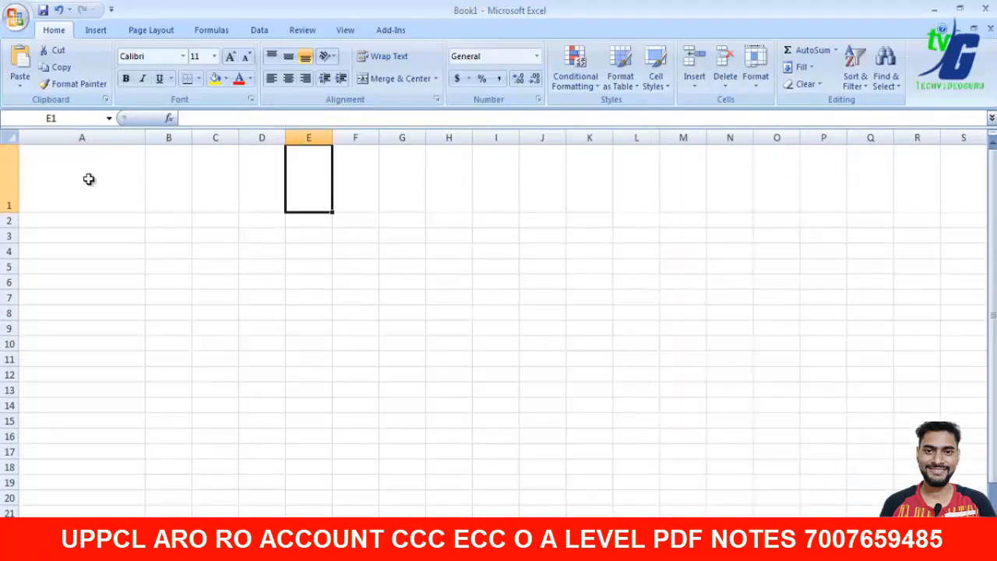
- Select cell A1, the whole of row 1 and the whole of column D in turn, and return to A1
left_click(61, 176)
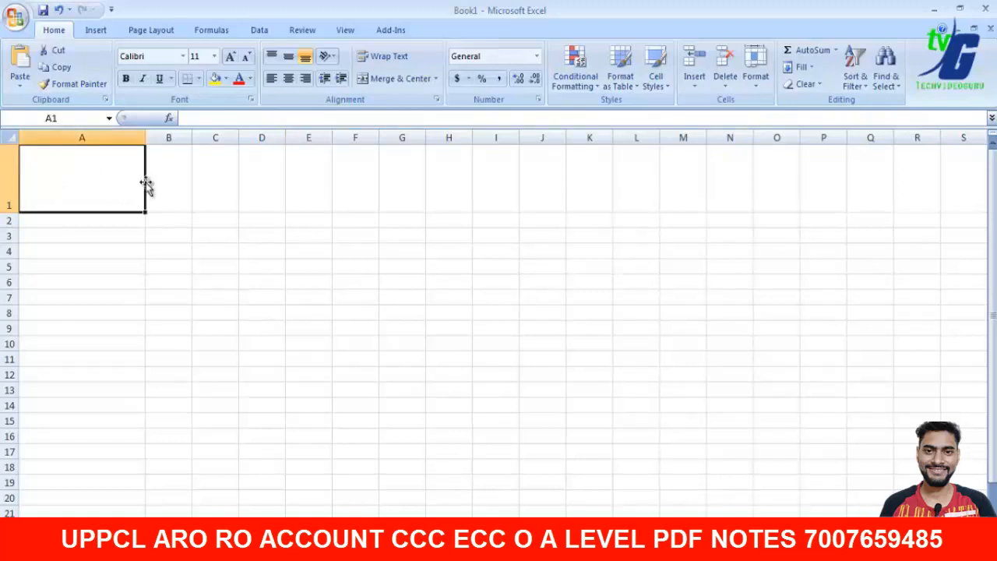
left_click(6, 180)
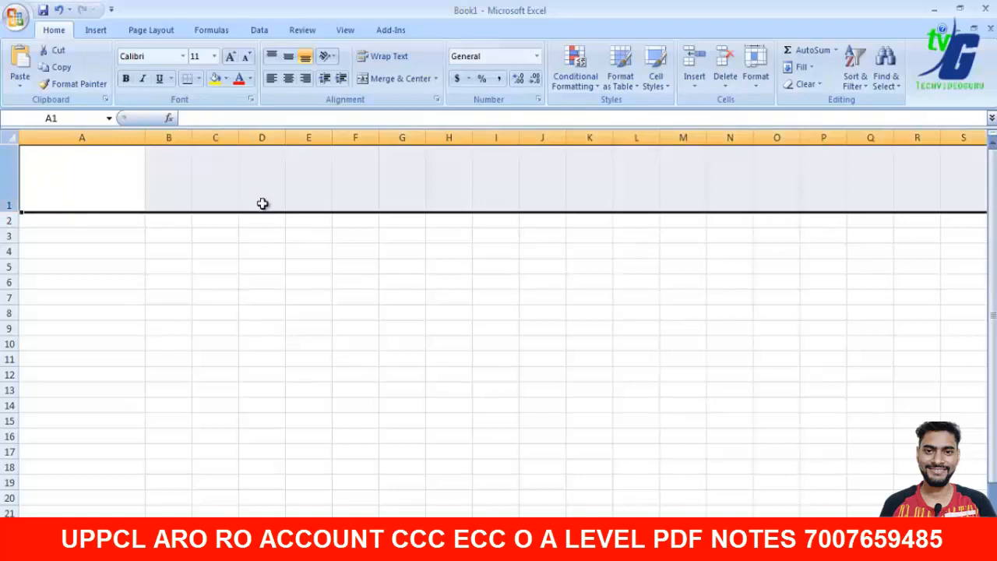
left_click(256, 139)
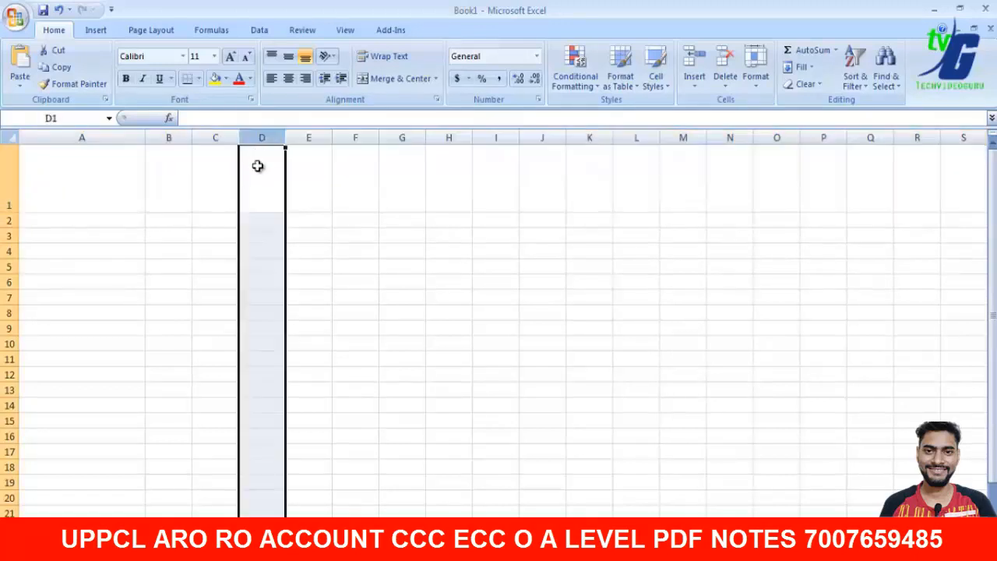
left_click_drag(240, 197, 204, 195)
left_click(83, 194)
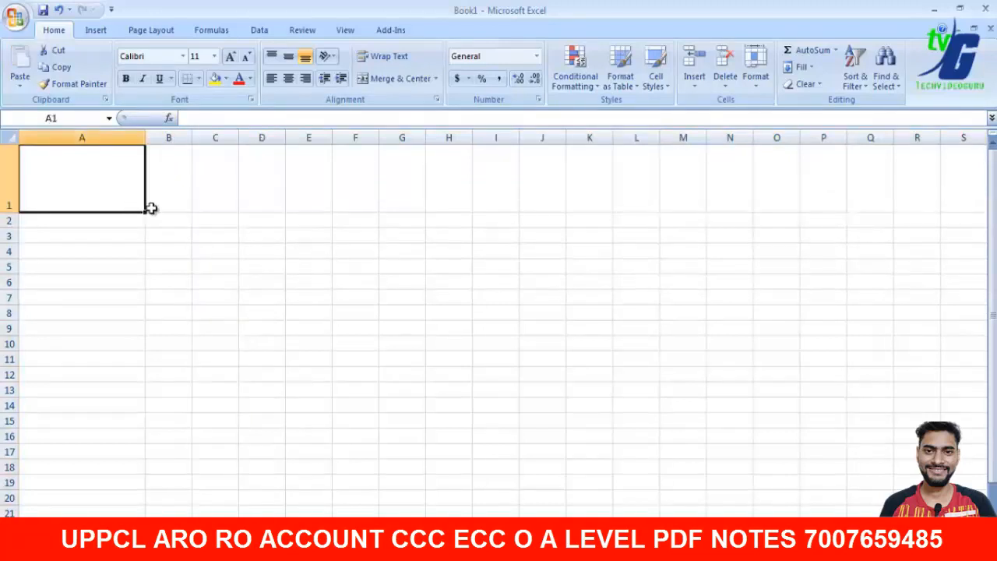
- Extend the fill from cell A1 over the range A1:E4 and reselect A1
left_click_drag(146, 211, 288, 257)
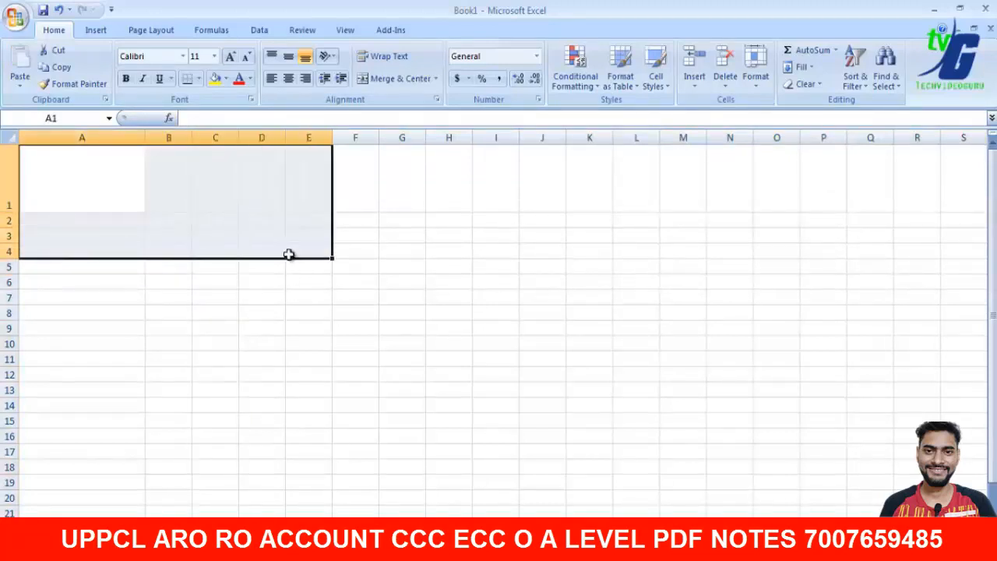
left_click(447, 216)
left_click(86, 209)
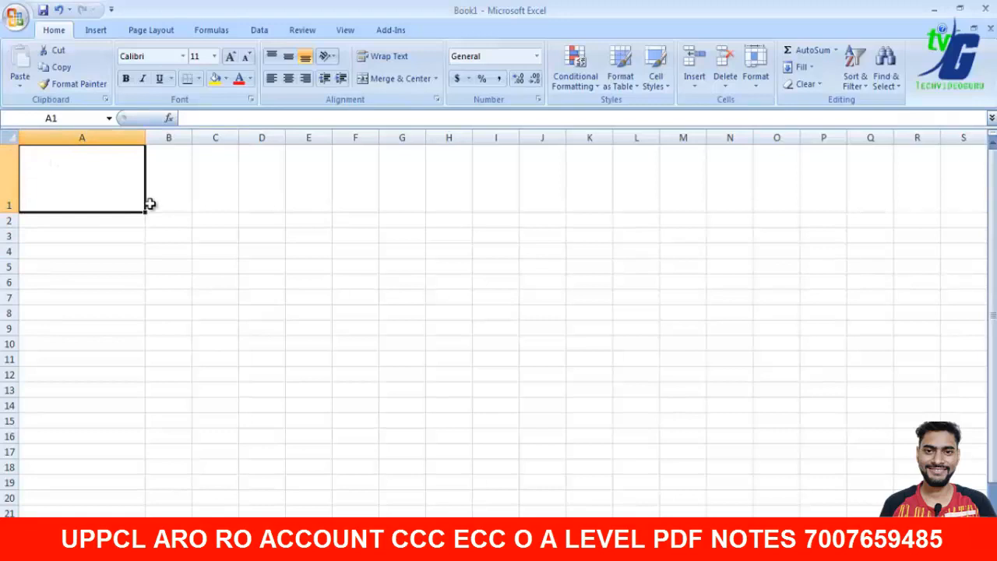
- Move from cell A1 to D1 and select the entire column D
key("Right")
key("Right")
key("Right")
key("ctrl+space")
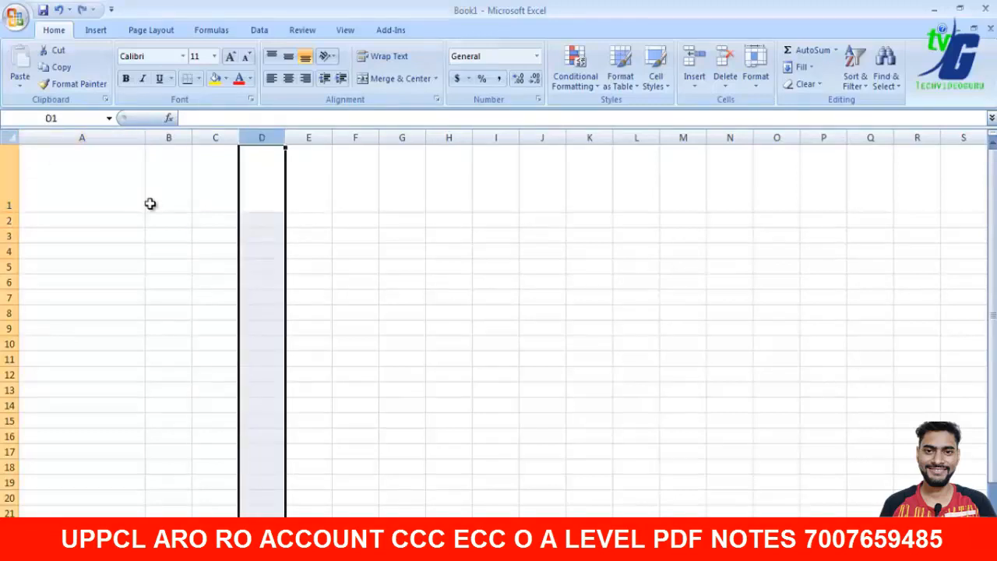
- Enter 25 in cell A1
left_click(106, 176)
type("25")
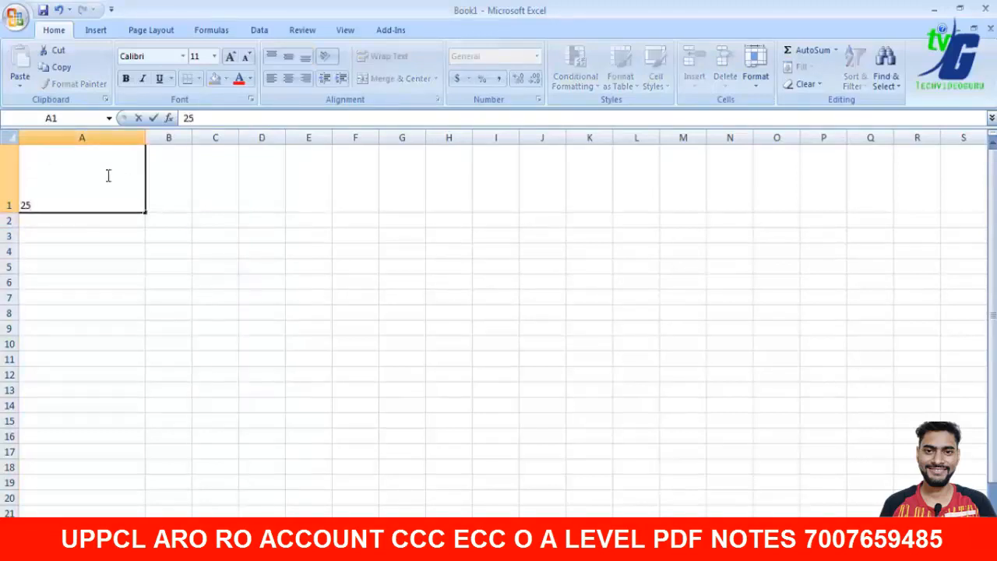
key("Return")
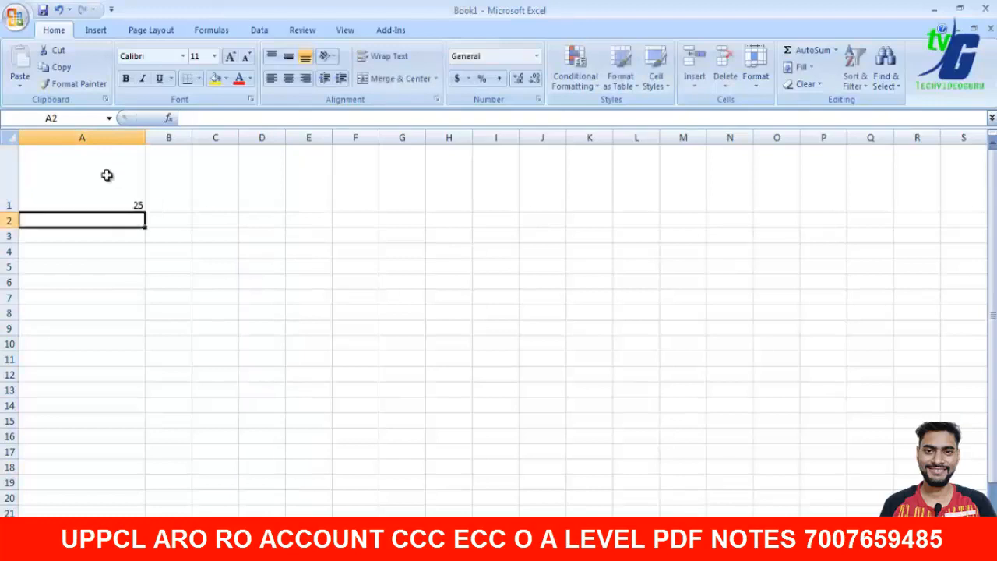
- Enlarge and reduce the font of cell A1 in increments, ending at size 36
left_click(107, 175)
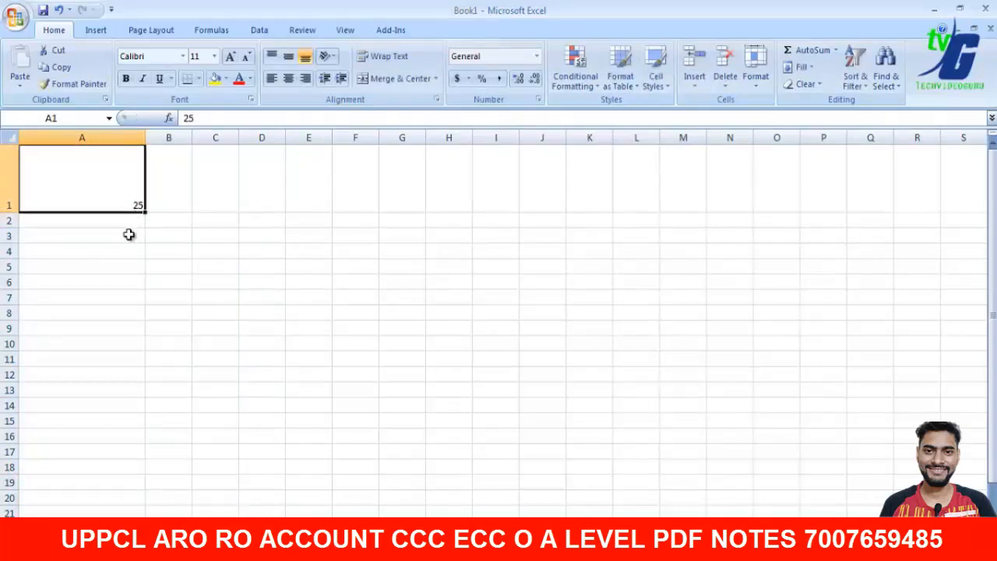
left_click(230, 59)
left_click(229, 59)
left_click(230, 59)
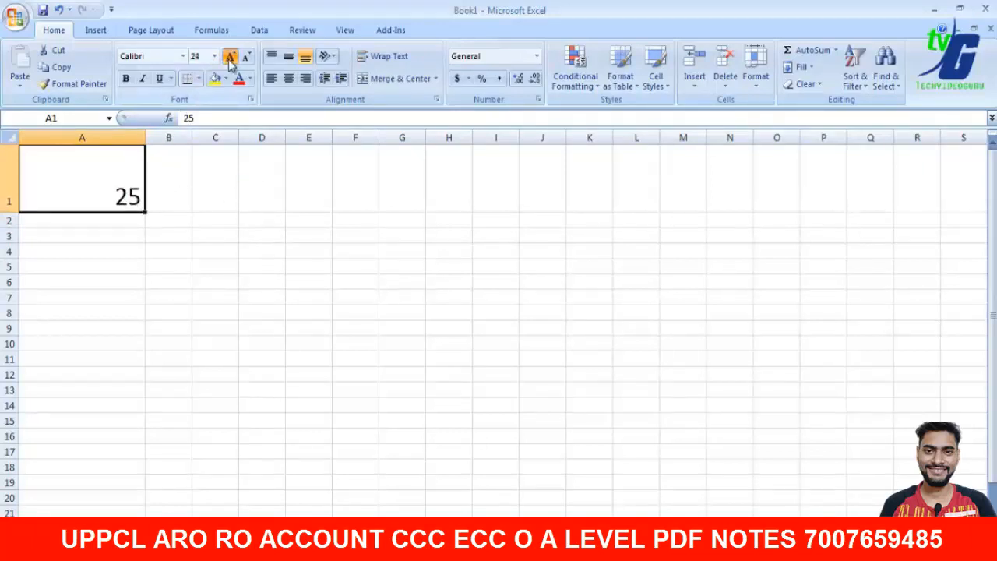
left_click(230, 60)
left_click(230, 59)
left_click(247, 57)
left_click(248, 57)
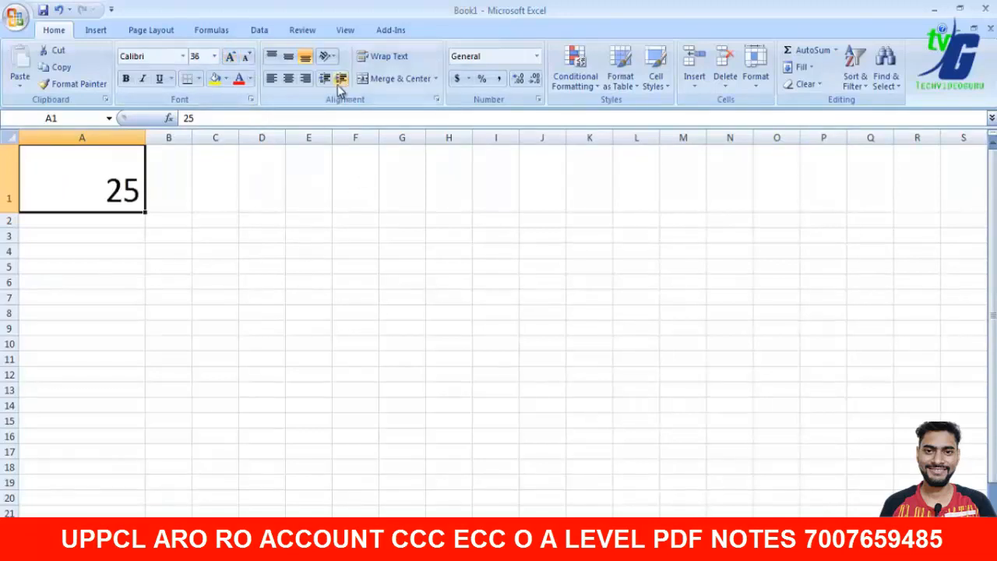
- Align A1's value vertically to the middle and top, and horizontally to the left, center and right in turn
left_click(293, 62)
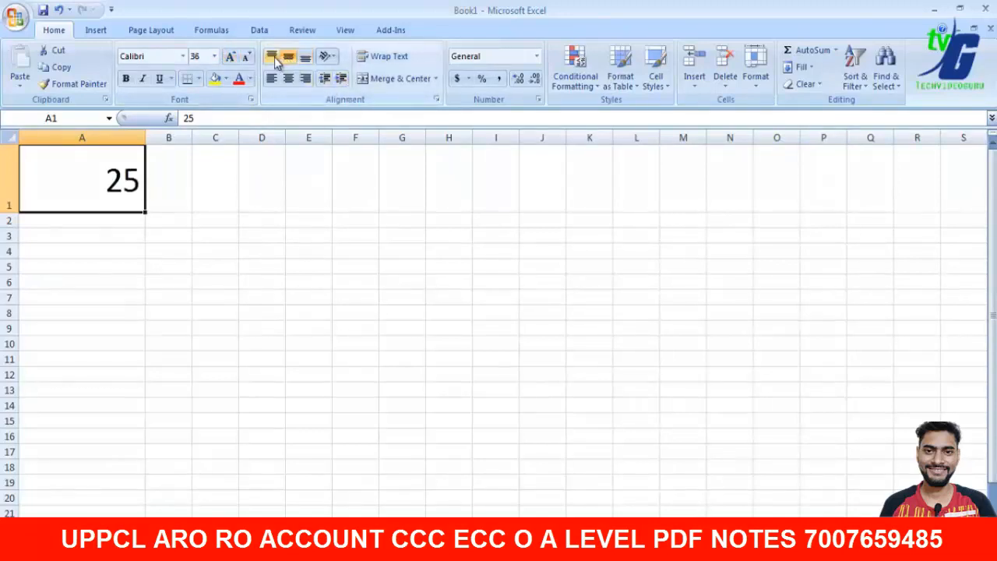
left_click(274, 59)
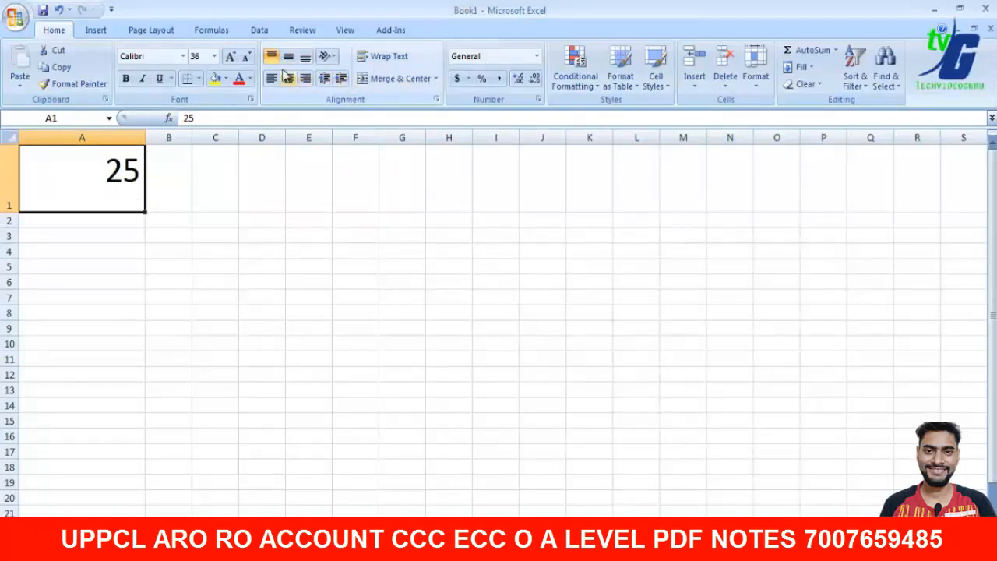
left_click(272, 81)
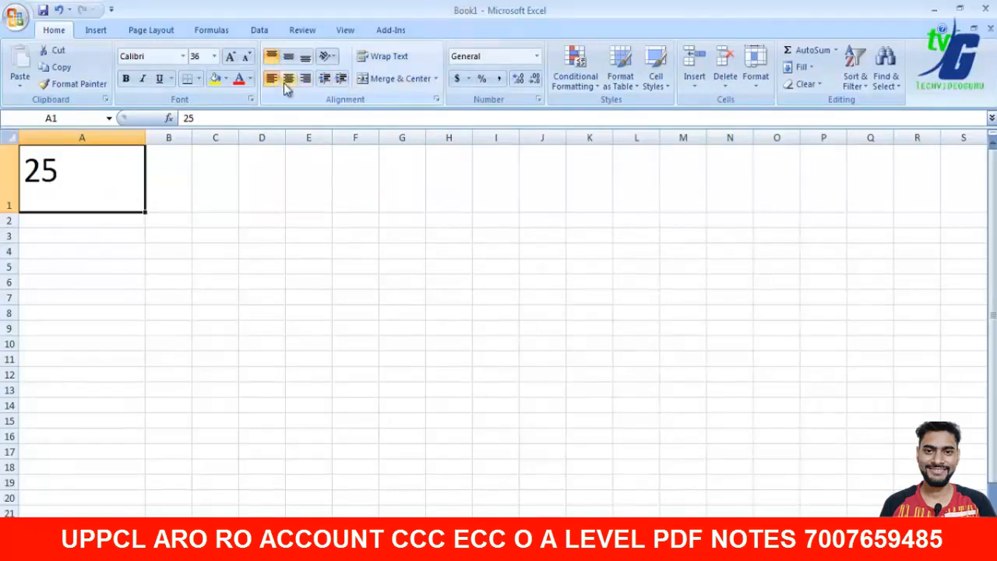
left_click(289, 81)
left_click(305, 79)
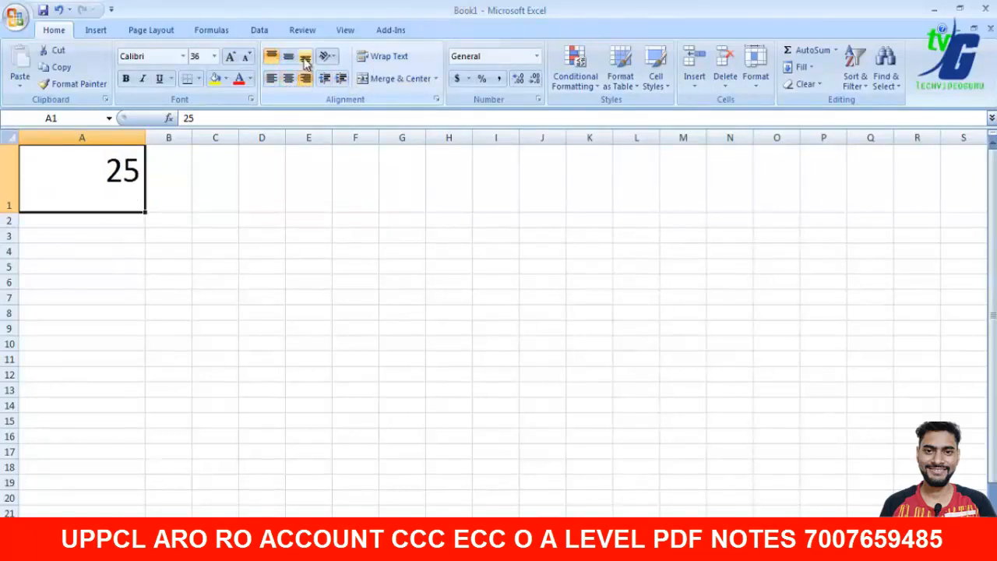
- Cycle A1's vertical alignment through bottom, middle and top, ending with the value centered both vertically and horizontally
left_click(304, 58)
left_click(289, 58)
left_click(273, 58)
left_click(288, 57)
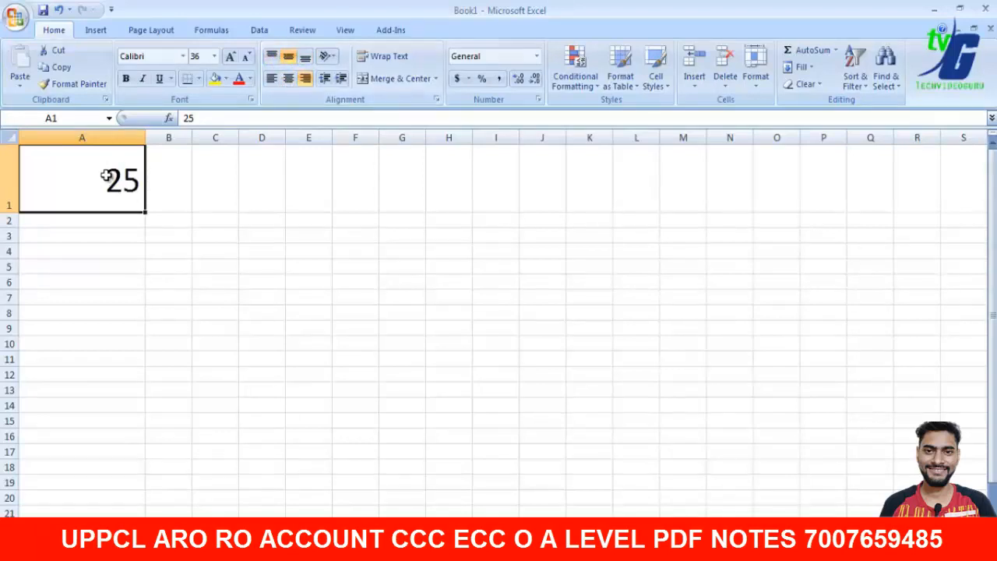
left_click(284, 80)
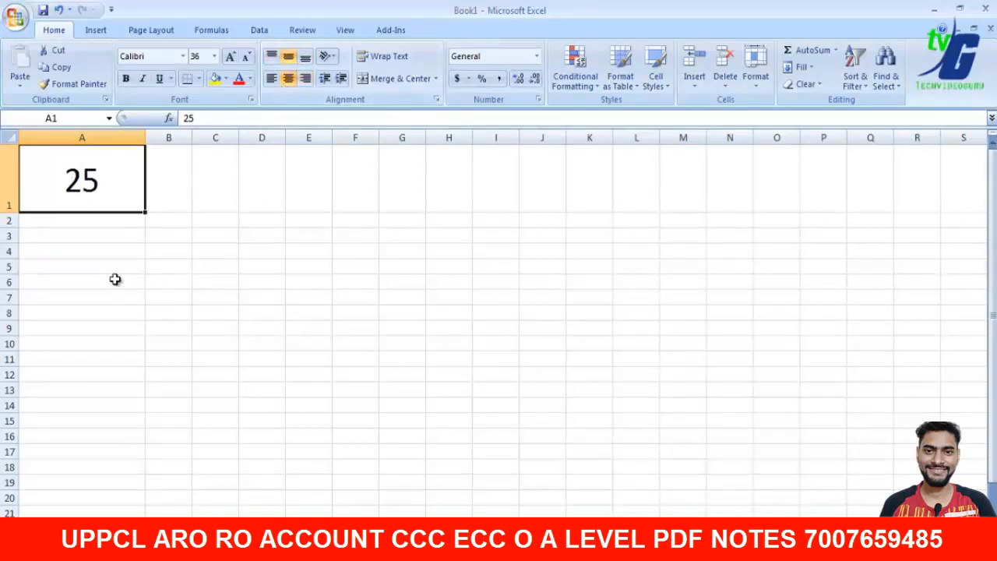
- Reselect cell A1 and align its value to the right and bottom of the cell
left_click(85, 222)
left_click(105, 189)
left_click(303, 80)
left_click(305, 57)
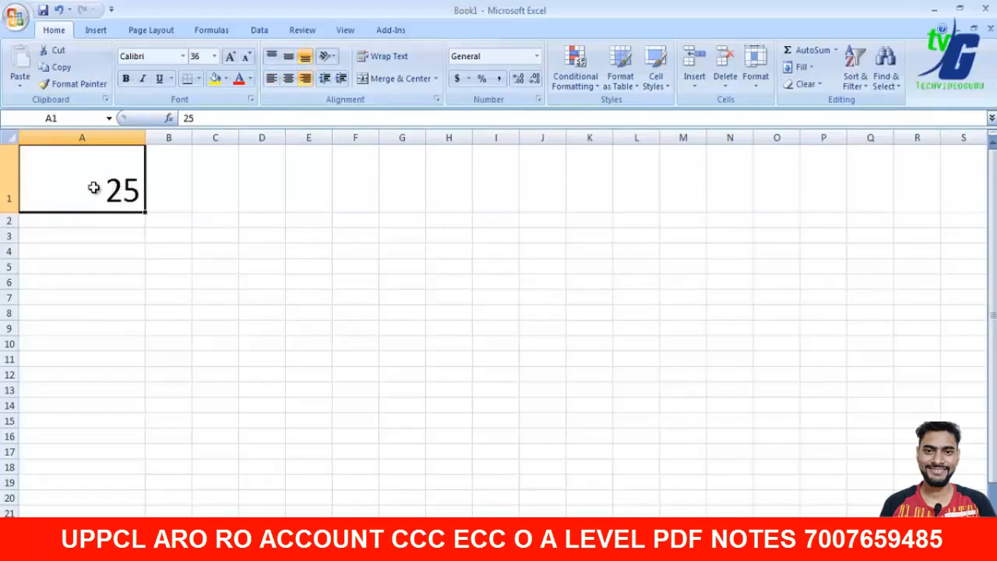
- Try the orientations Angle Counterclockwise, Angle Clockwise, Vertical Text, Rotate Text Up and Rotate Text Down on cell A1
left_click(331, 57)
left_click(343, 75)
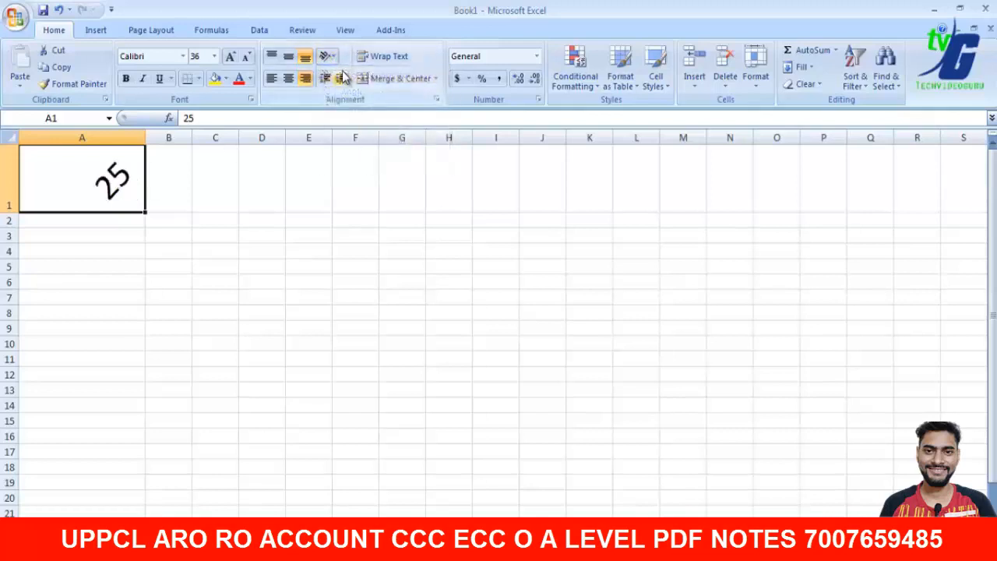
left_click(330, 58)
left_click(347, 92)
left_click(327, 57)
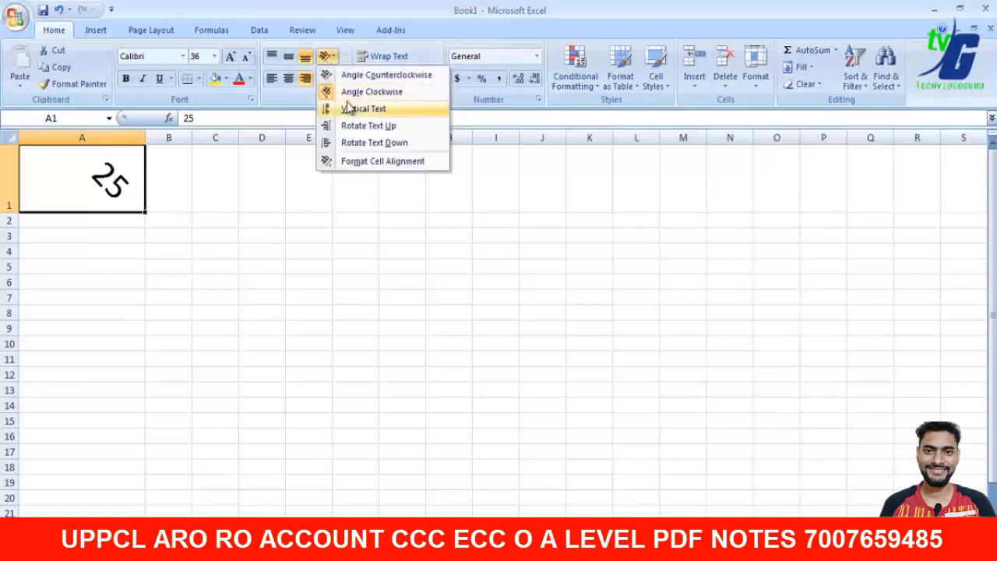
left_click(347, 108)
left_click(329, 57)
left_click(347, 126)
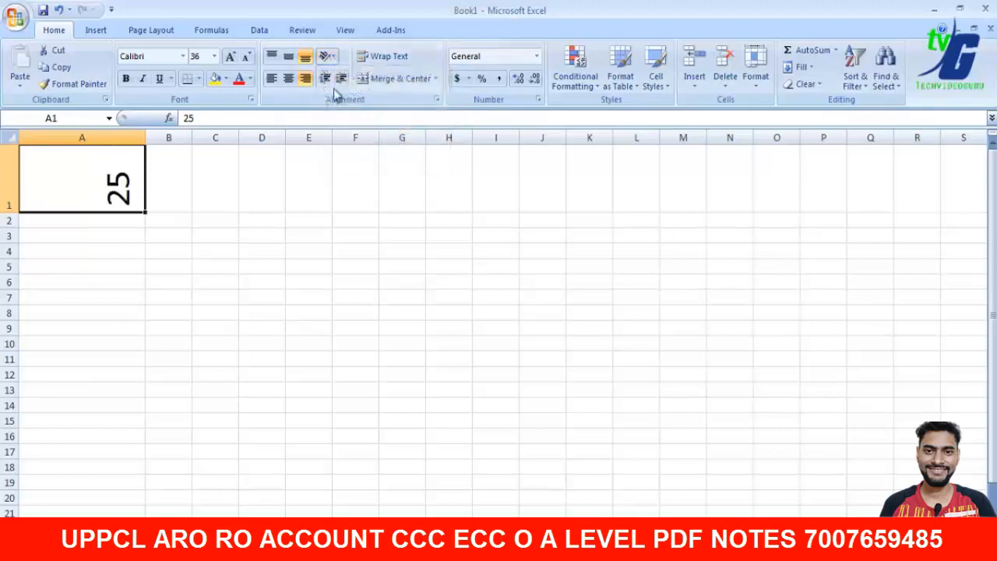
left_click(330, 59)
left_click(347, 143)
- Angle A1's text counterclockwise and reduce the tilt to a shallower custom angle in the cell alignment settings
left_click(327, 58)
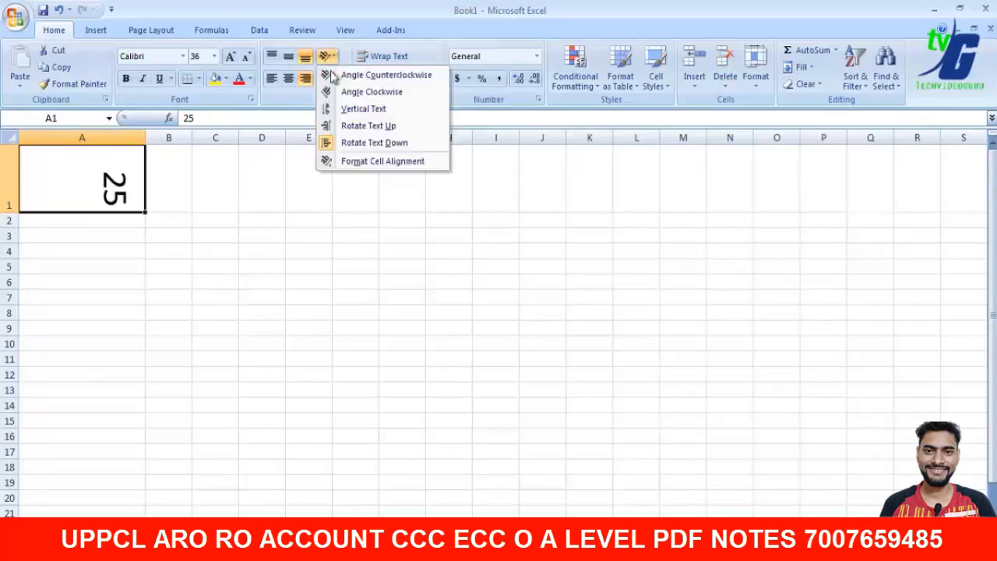
left_click(343, 75)
left_click(328, 57)
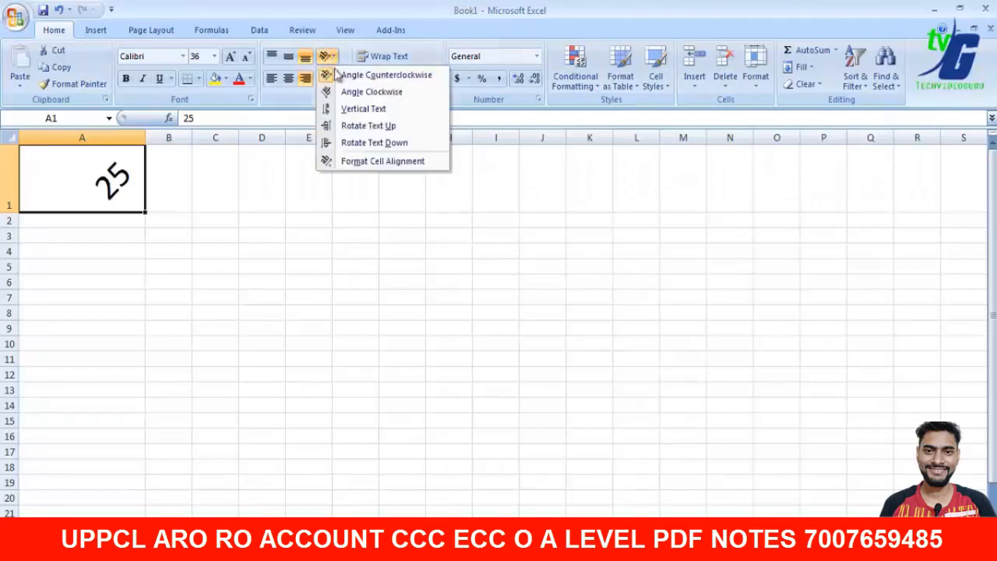
left_click(344, 160)
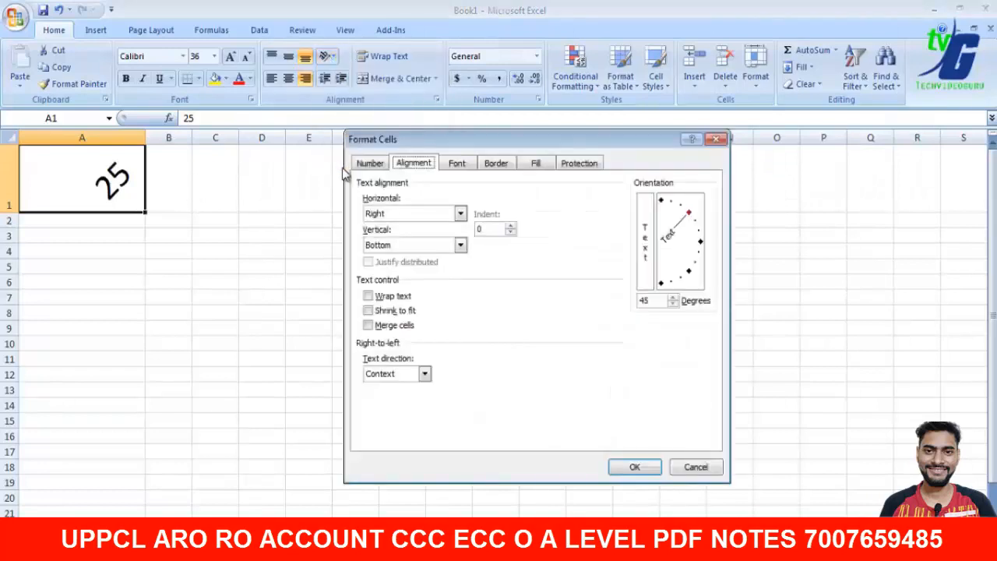
left_click_drag(397, 139, 412, 144)
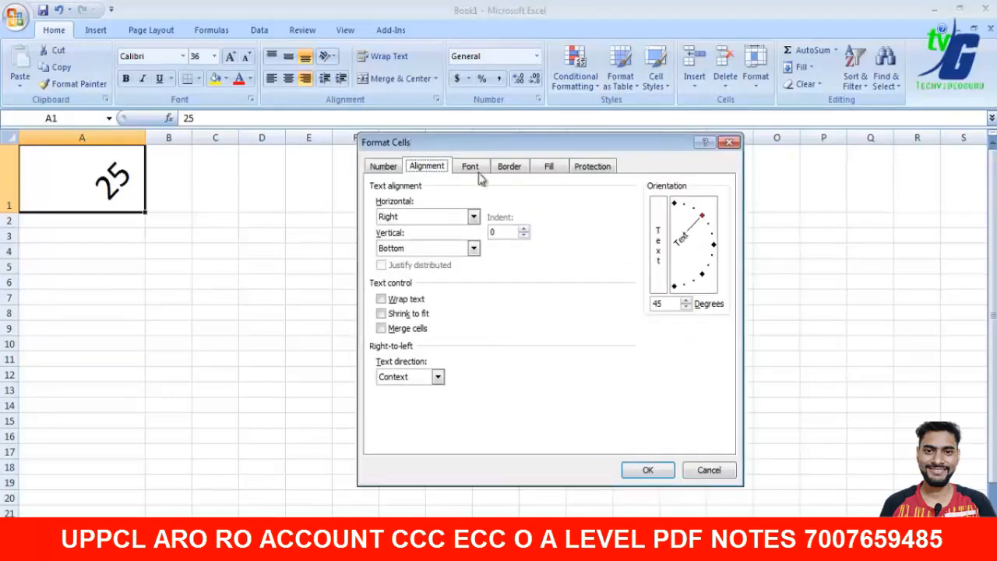
left_click(704, 224)
mouse_move(703, 225)
left_mouse_down()
mouse_move(715, 274)
mouse_move(700, 275)
mouse_move(712, 238)
left_mouse_up()
left_click(651, 470)
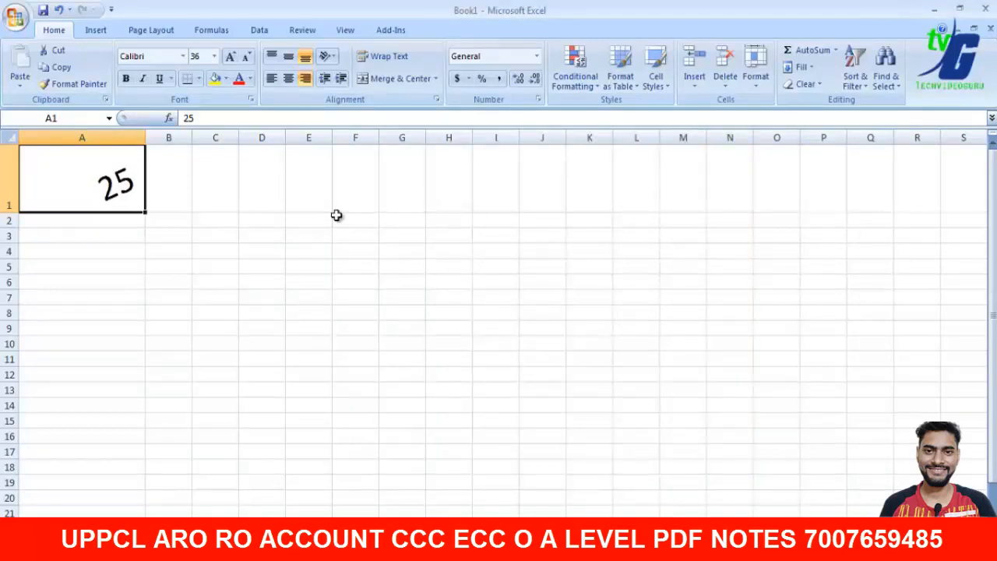
- Undo all the orientation changes made to cell A1
key("ctrl+z")
key("ctrl+z")
key("ctrl+z")
key("ctrl+z")
key("ctrl+z")
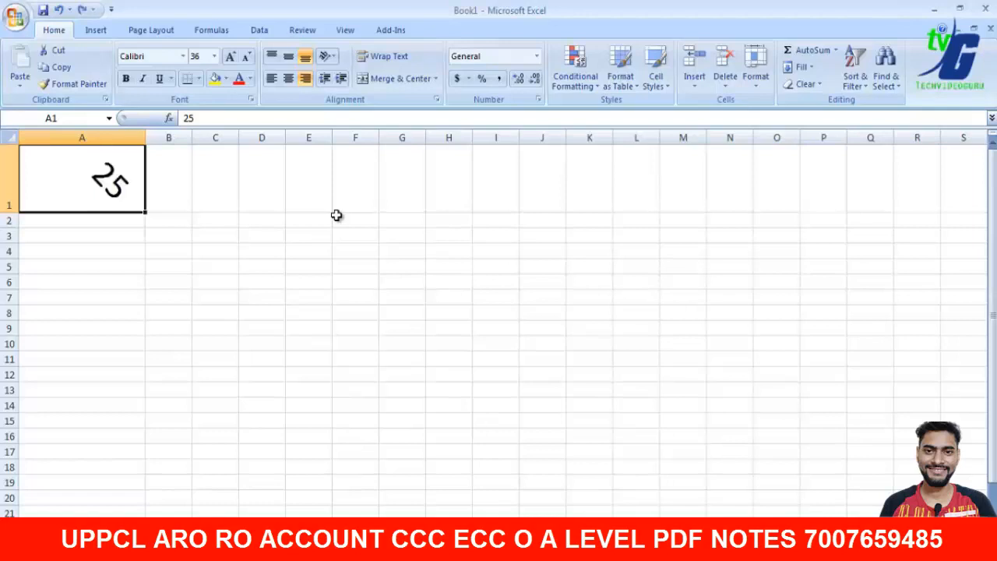
key("ctrl+z")
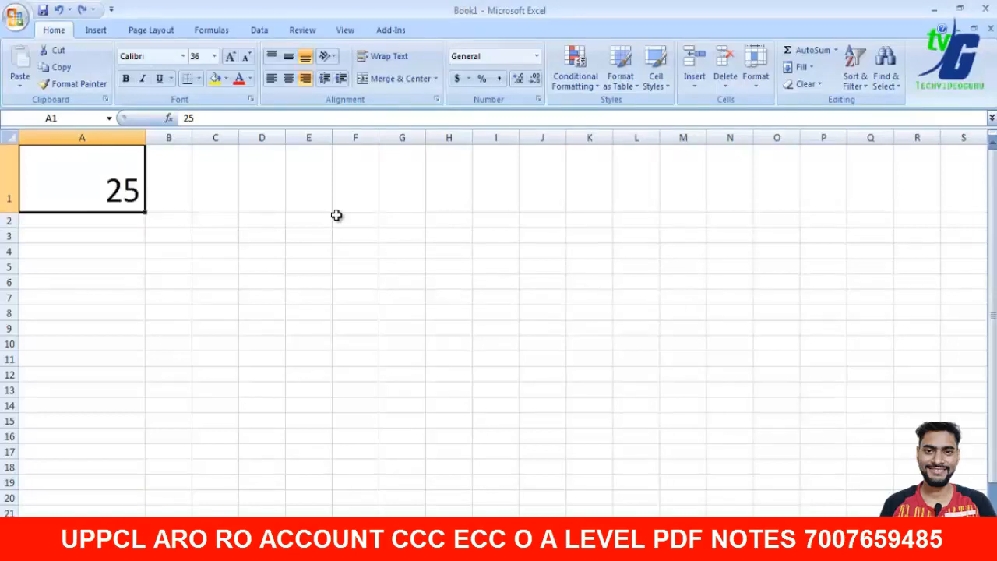
- Indent A1's value repeatedly away from the cell's right edge and center it horizontally
left_click(341, 81)
left_click(341, 80)
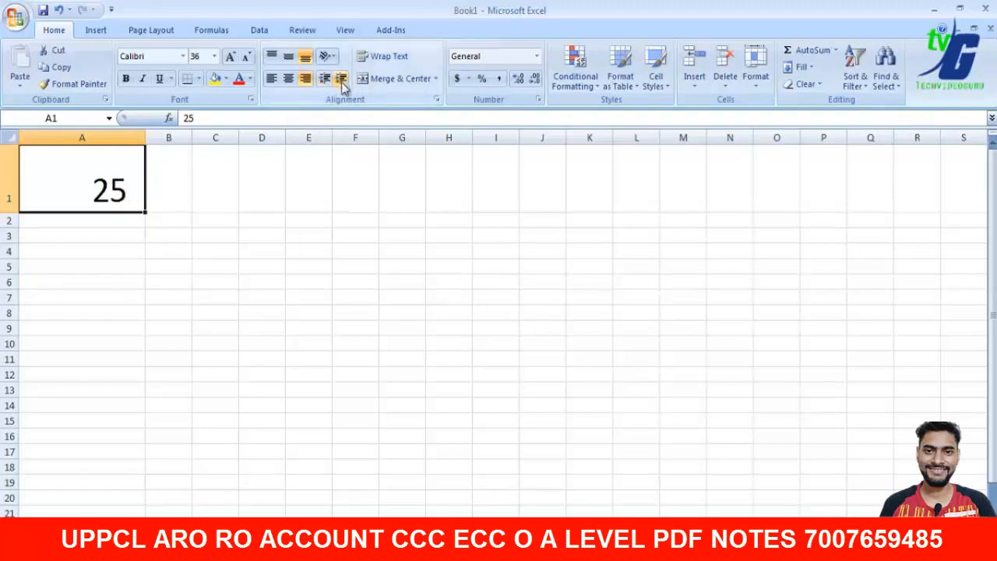
left_click(341, 81)
left_click(342, 81)
left_click(341, 81)
left_click(342, 82)
left_click(341, 82)
left_click(341, 82)
left_click(341, 82)
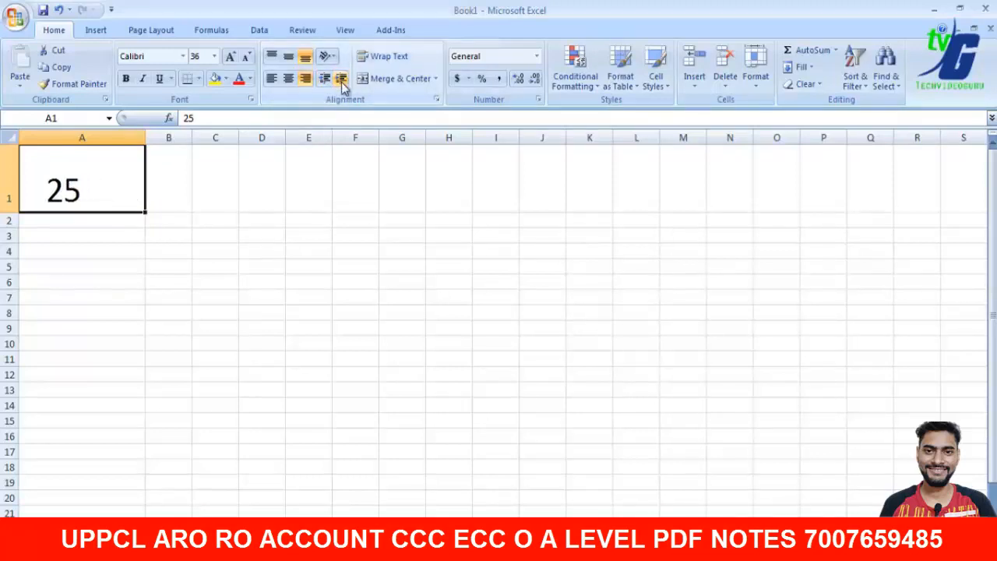
left_click(341, 82)
left_click(293, 81)
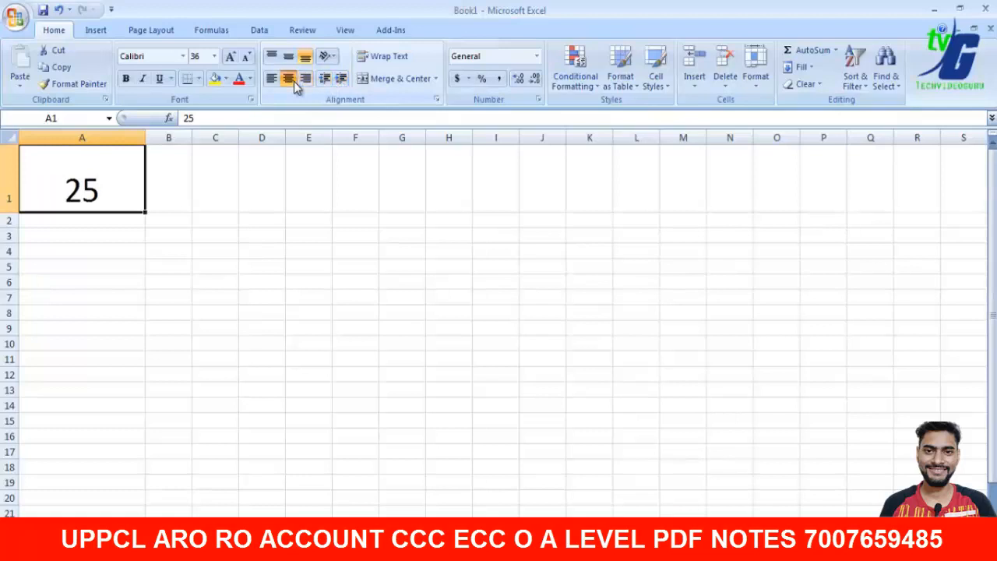
- Increase and decrease the left indent of A1, ending with its value close to the cell's right edge
left_click(341, 81)
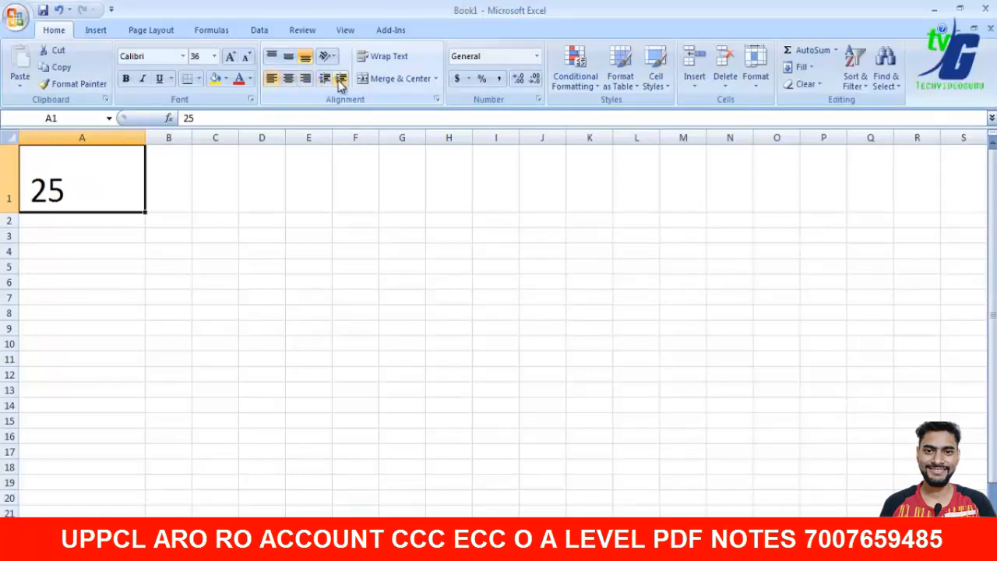
left_click(327, 85)
left_click(347, 81)
left_click(347, 81)
left_click(347, 81)
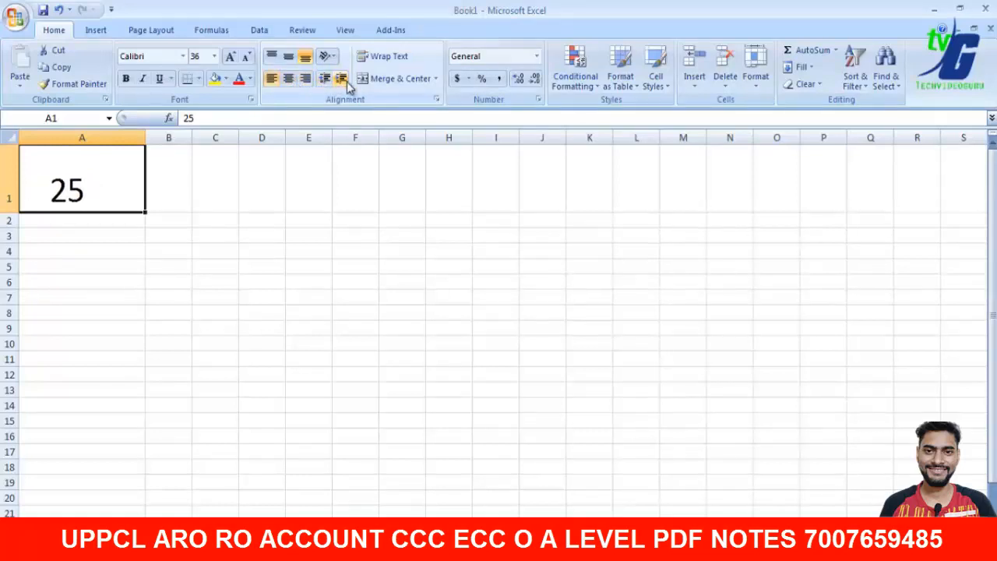
left_click(347, 81)
left_click(347, 81)
left_click(347, 81)
left_click(346, 81)
left_click(347, 81)
left_click(347, 81)
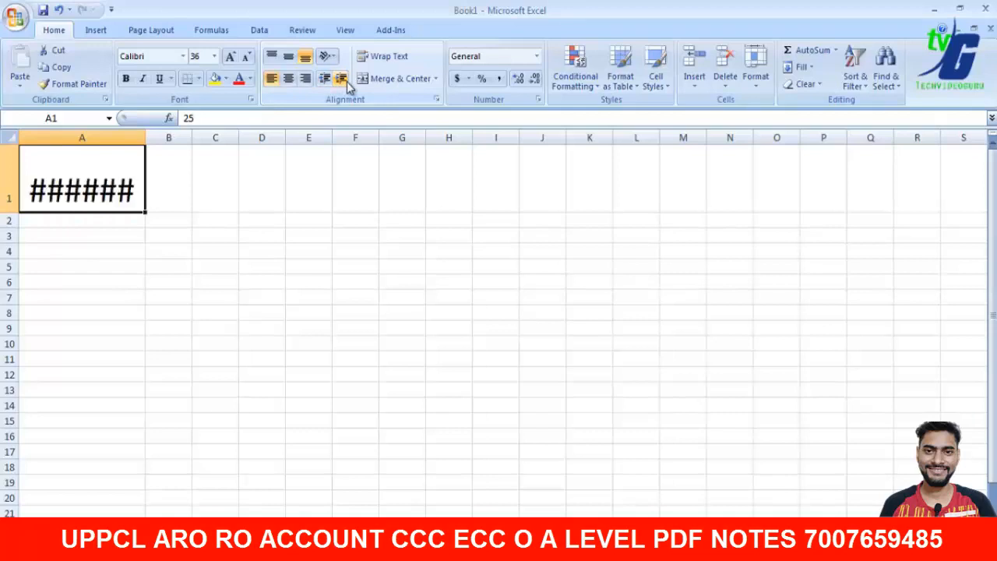
left_click(324, 81)
left_click(387, 62)
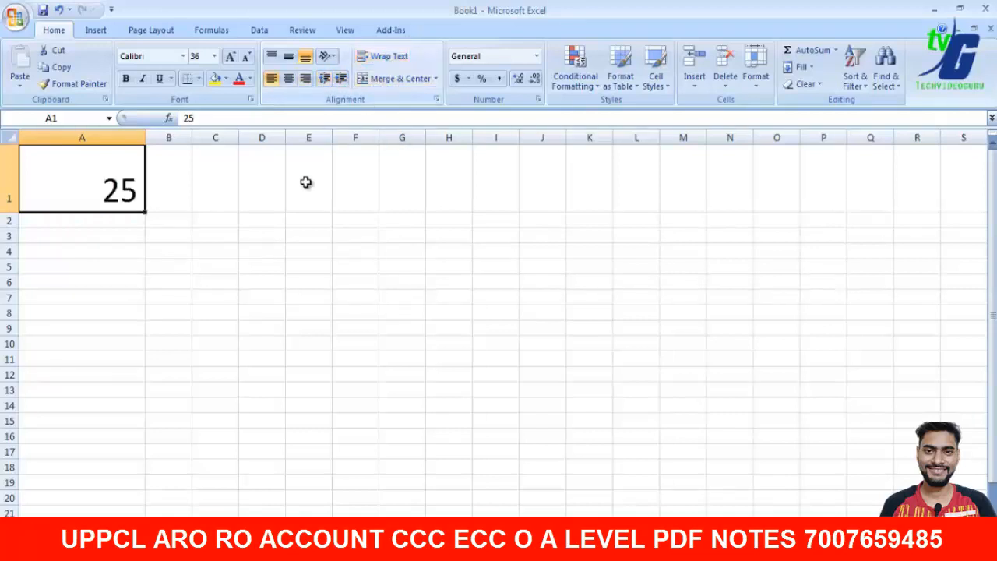
- Enter HHHH in cell B1 and switch text wrapping on and off for it
left_click(179, 182)
type("HHHH")
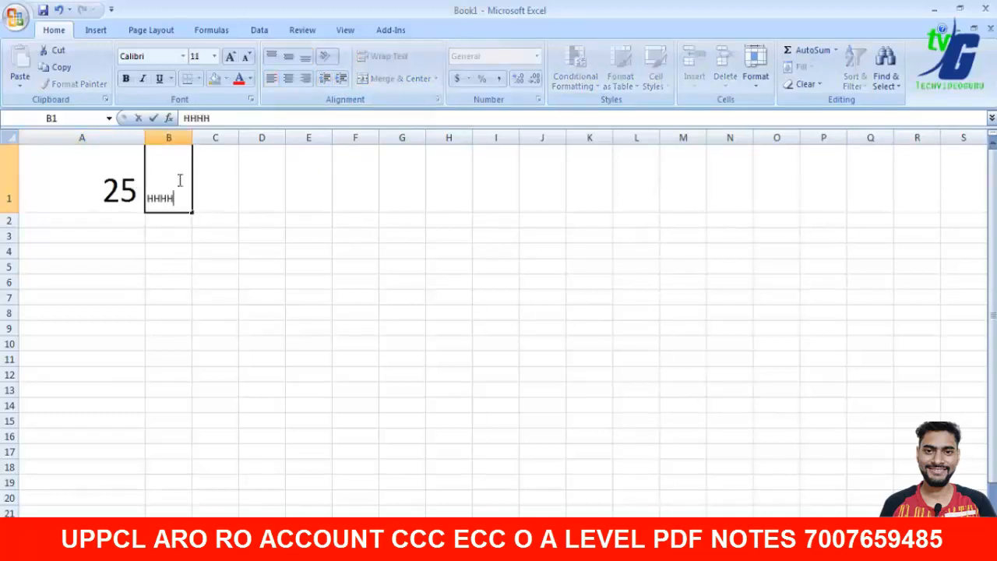
left_click(228, 214)
left_click(181, 195)
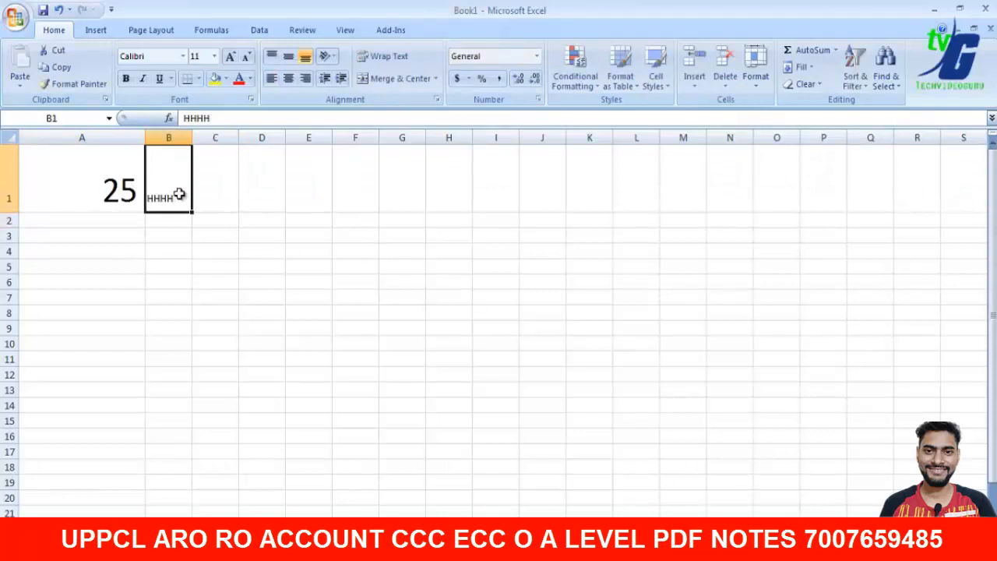
left_click(387, 60)
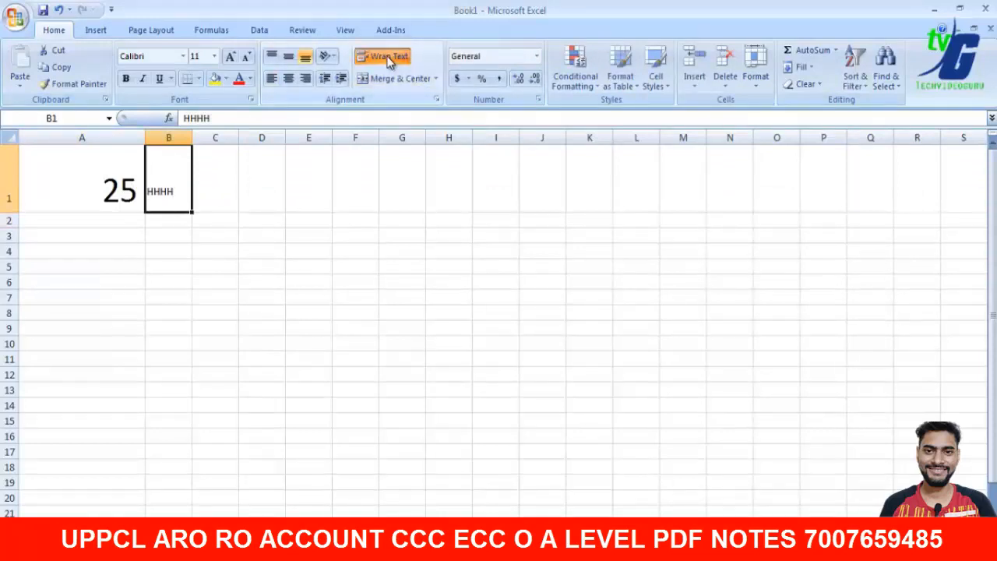
left_click(387, 60)
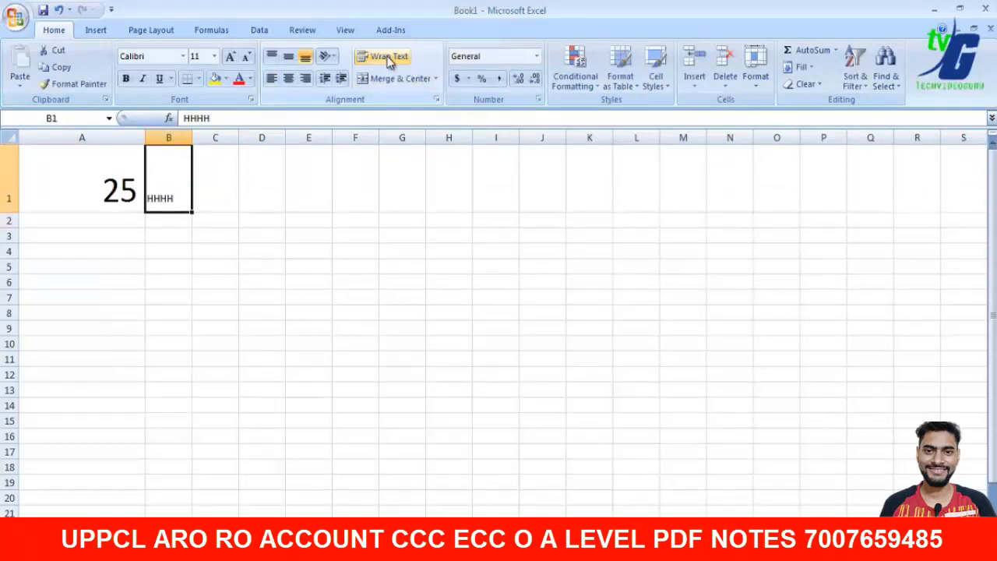
- Apply Merge & Center to cell G1, open the merge options and select cell B1
left_click(401, 187)
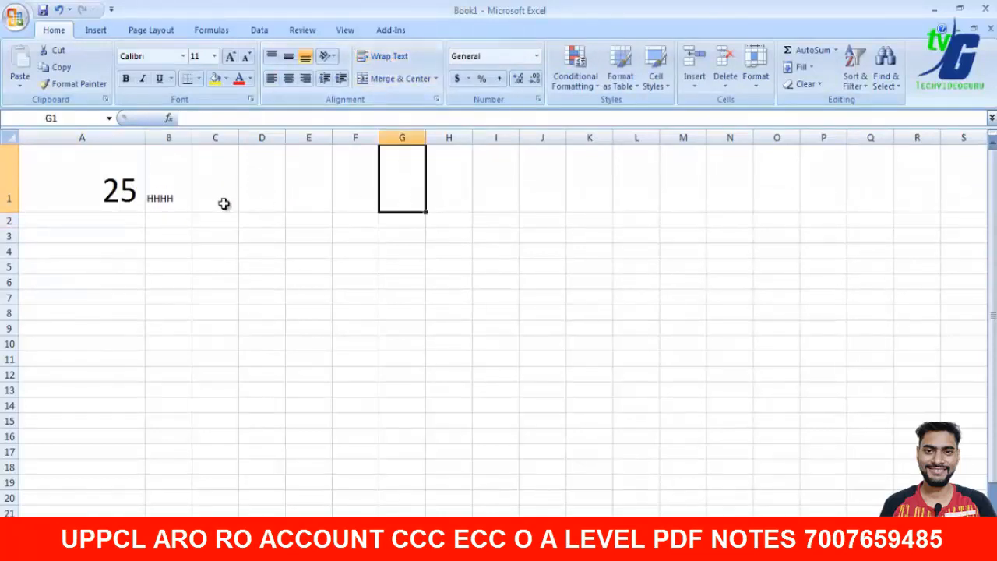
left_click(409, 78)
left_click(436, 79)
left_click(159, 192)
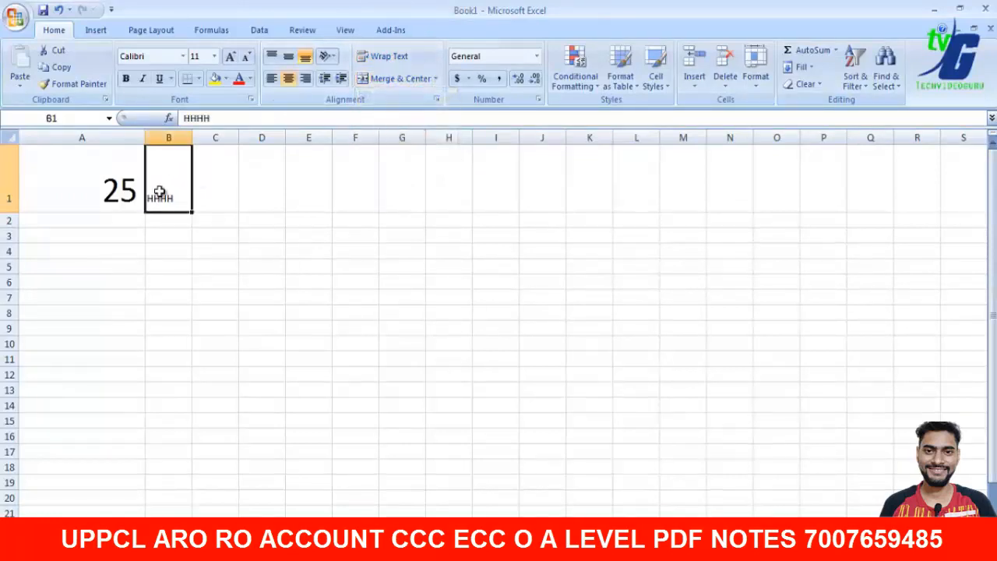
- Apply Merge & Center to cell B1, and clear the cell's content
left_click(392, 81)
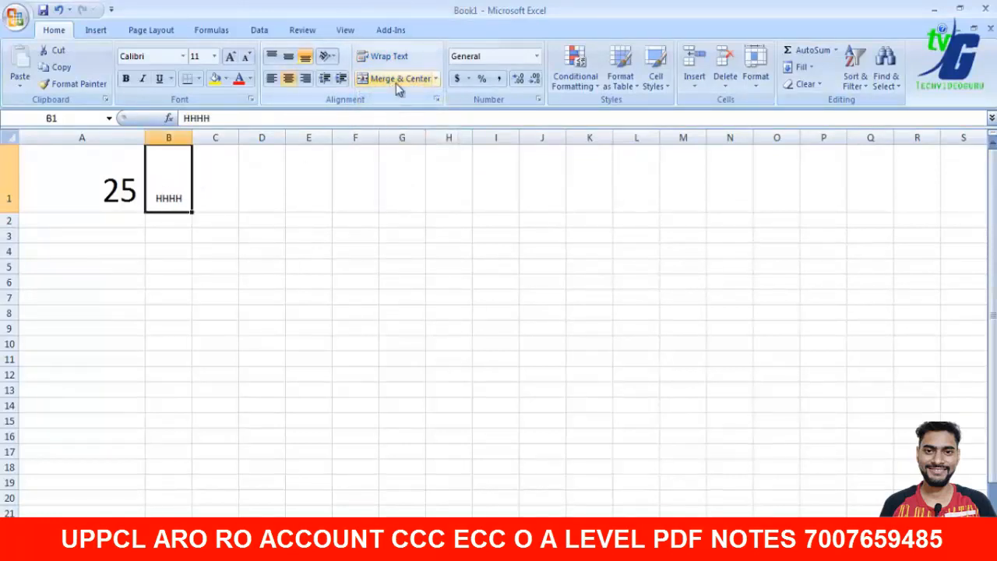
left_click(437, 79)
left_click(438, 79)
left_click(437, 80)
left_click(427, 115)
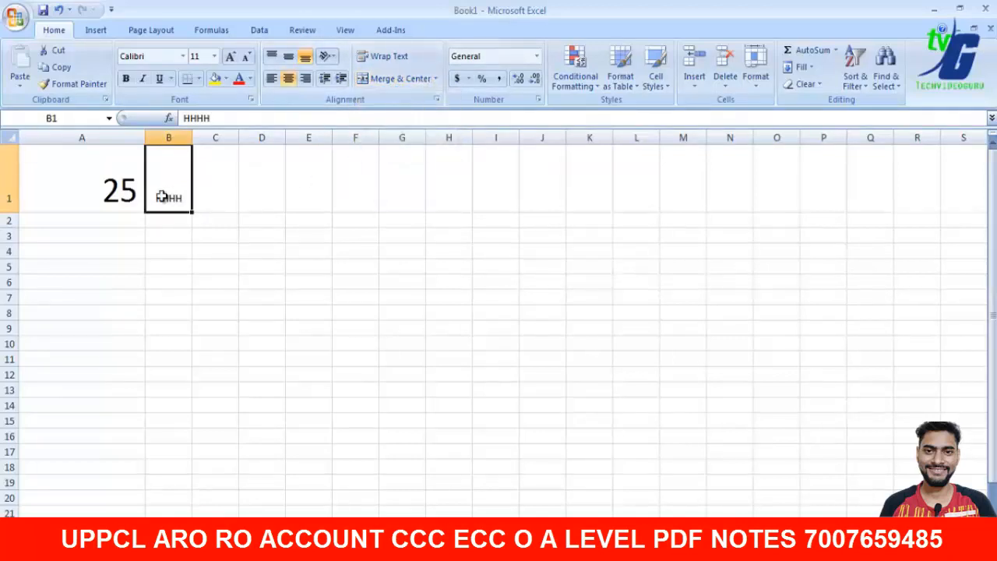
key("Delete")
- Fill cell A1 with red and set its font color to white
left_click(119, 190)
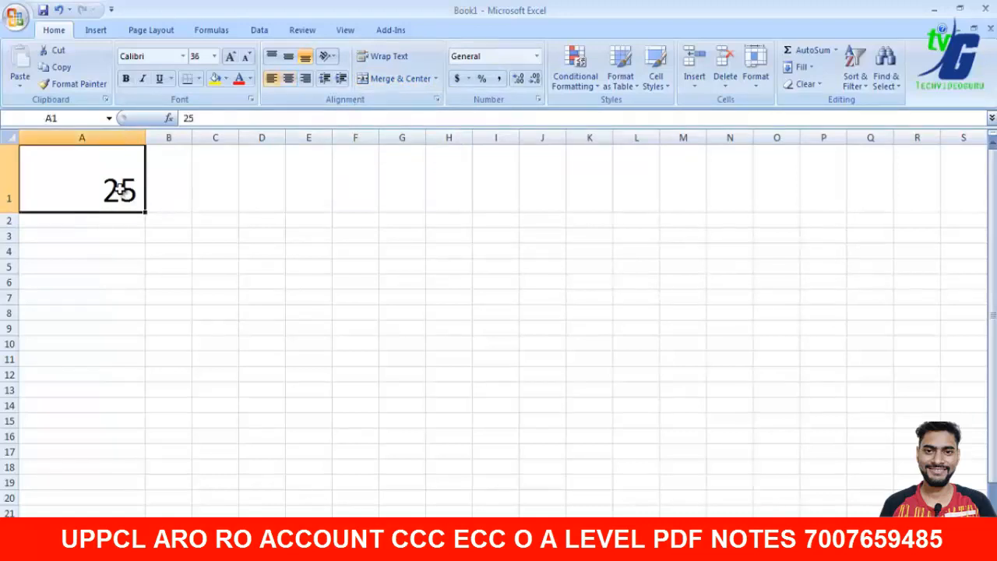
left_click(226, 79)
left_click(227, 195)
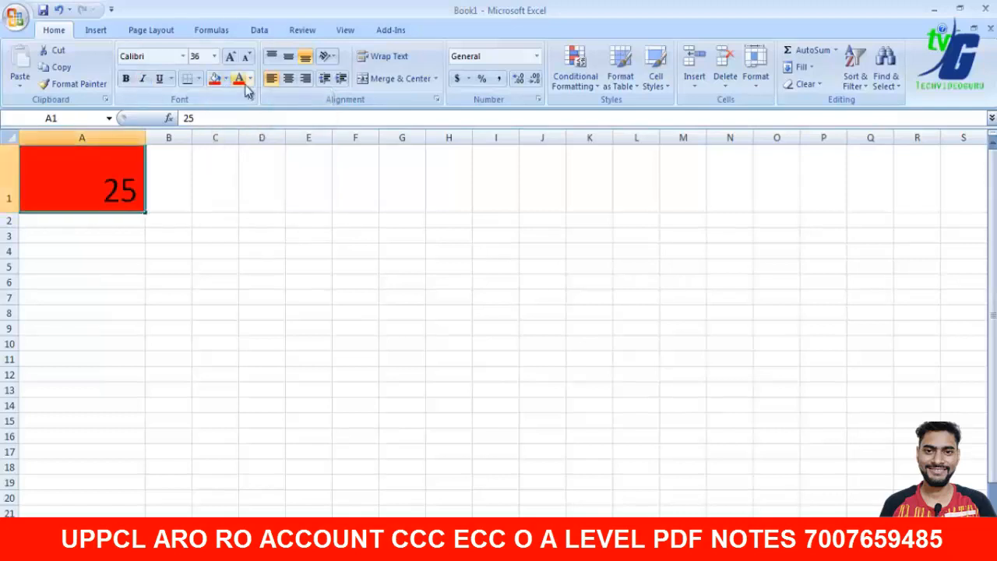
left_click(249, 79)
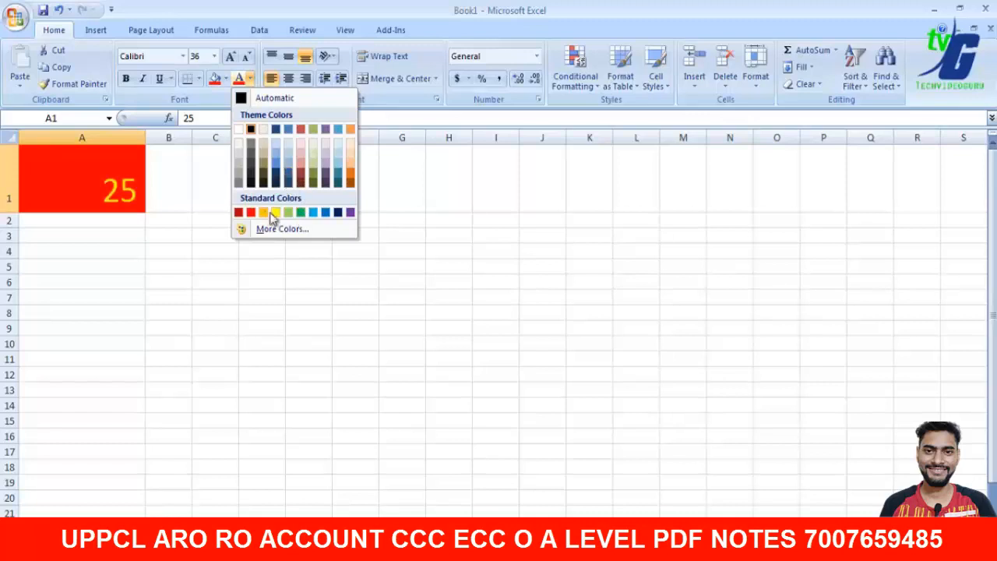
left_click(239, 130)
left_click(184, 204)
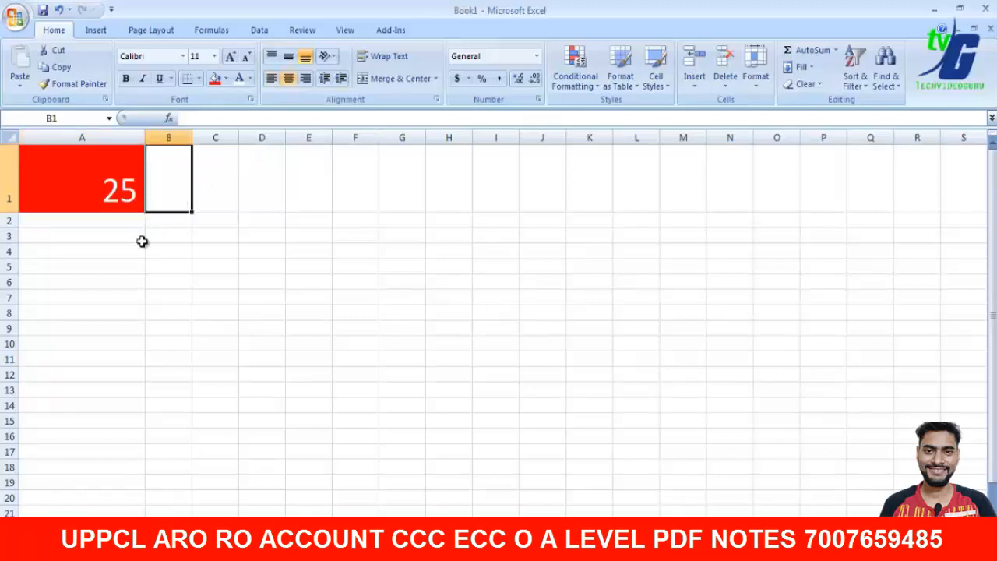
- Copy cell A1 into F1 and widen column F so the pasted value fits
left_click(94, 186)
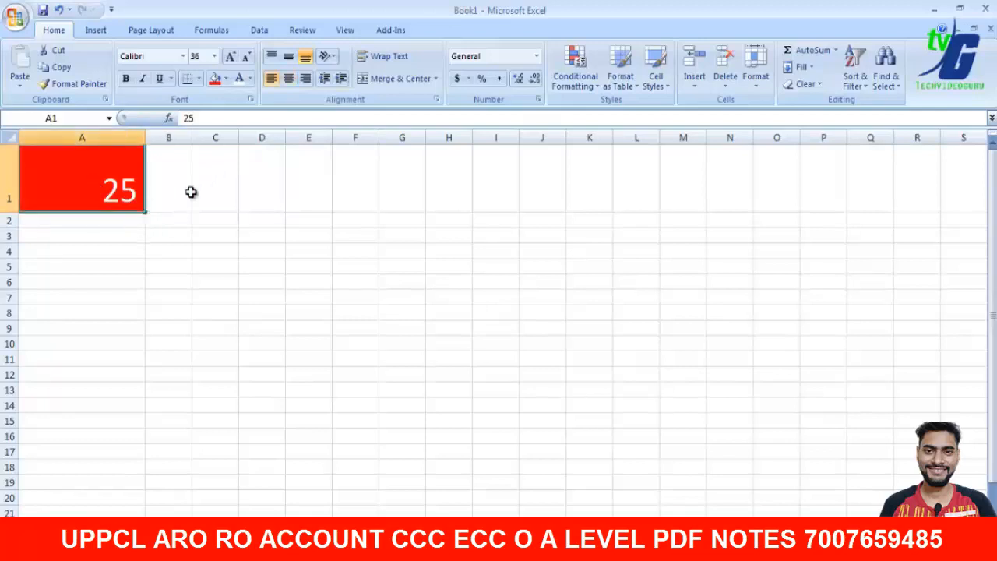
right_click(91, 181)
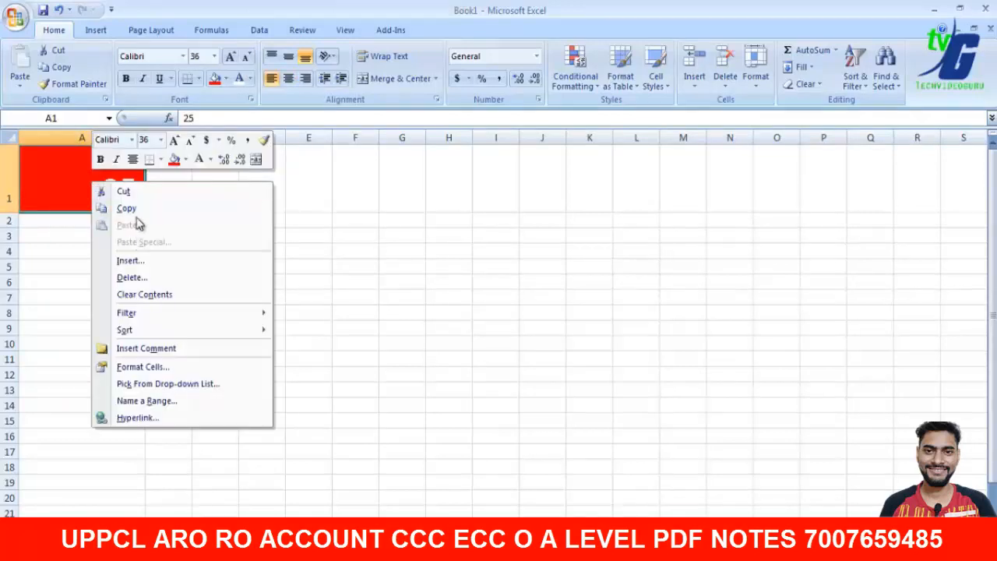
left_click(118, 207)
left_click(356, 234)
right_click(356, 187)
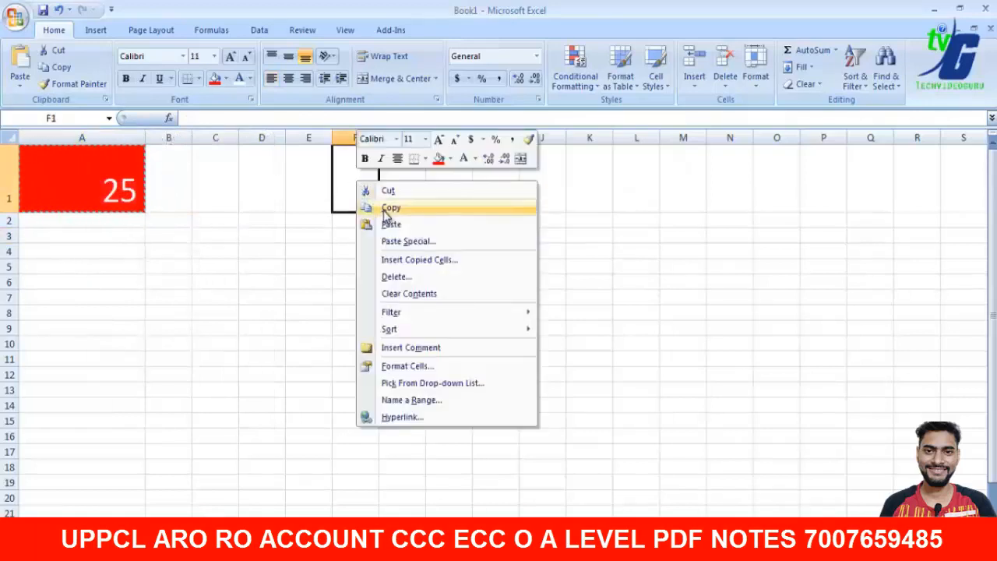
left_click(383, 222)
left_click(544, 220)
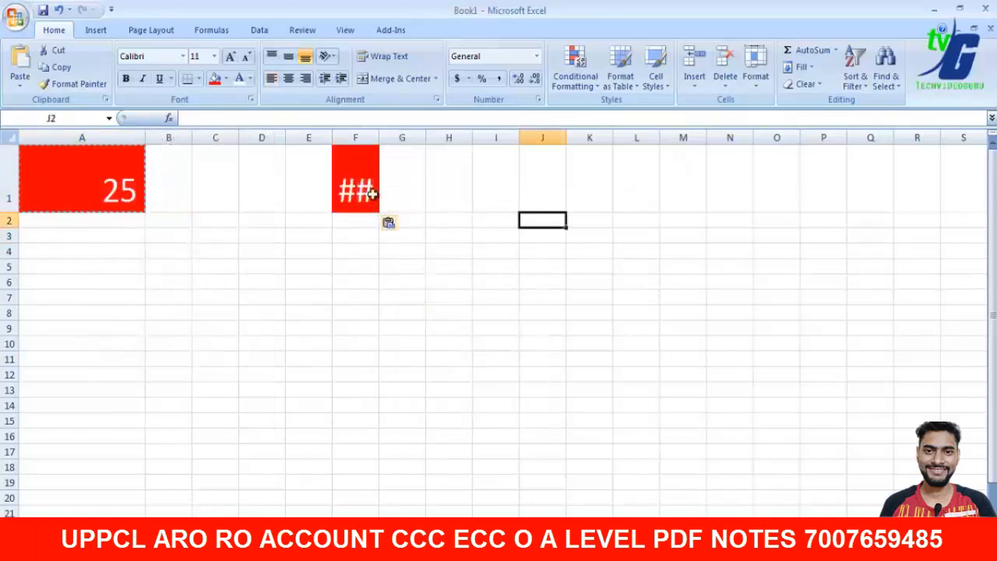
double_click(375, 196)
left_click_drag(509, 209, 662, 195)
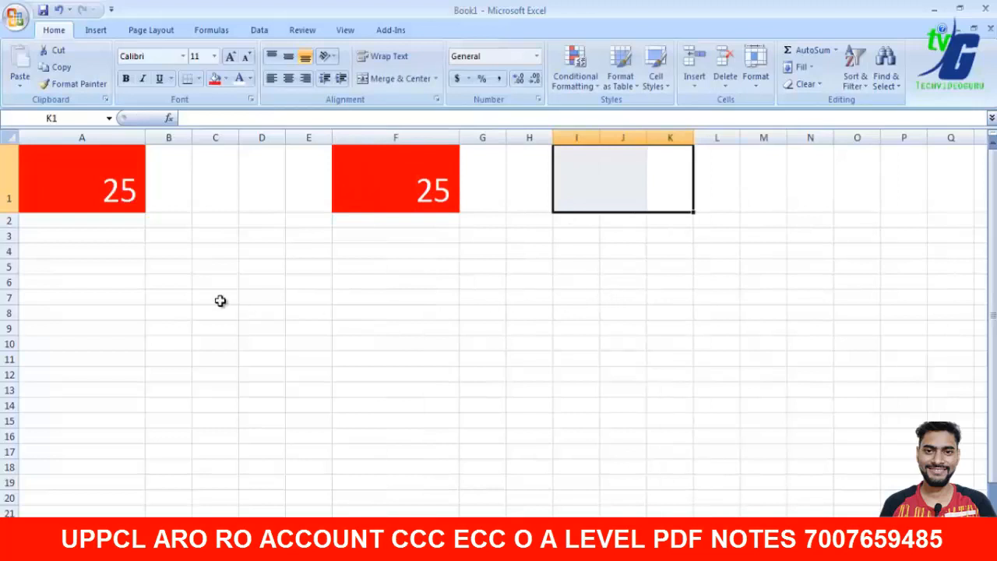
- Browse the list of available fonts and close it without choosing one
left_click(182, 56)
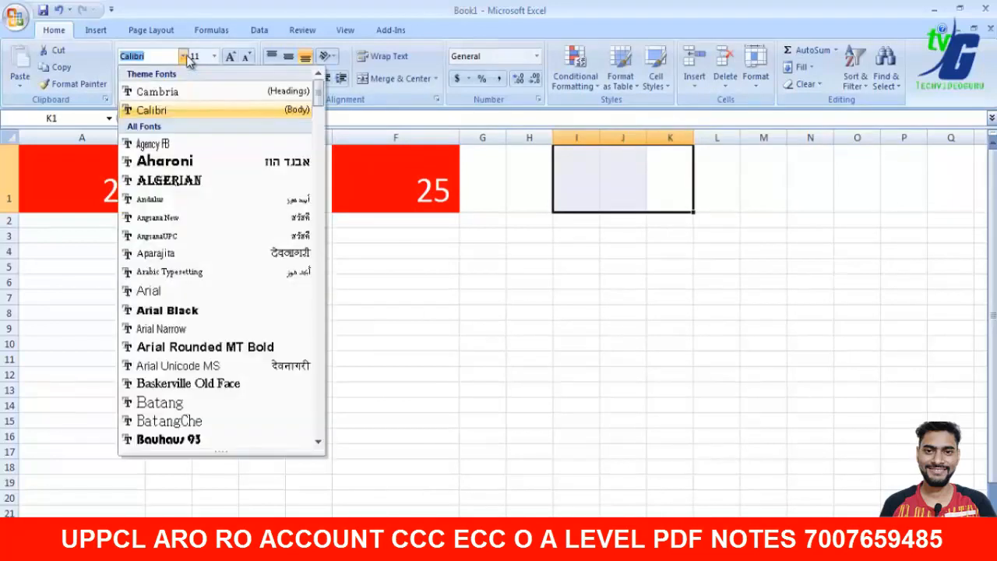
scroll(318, 129, "down", 20)
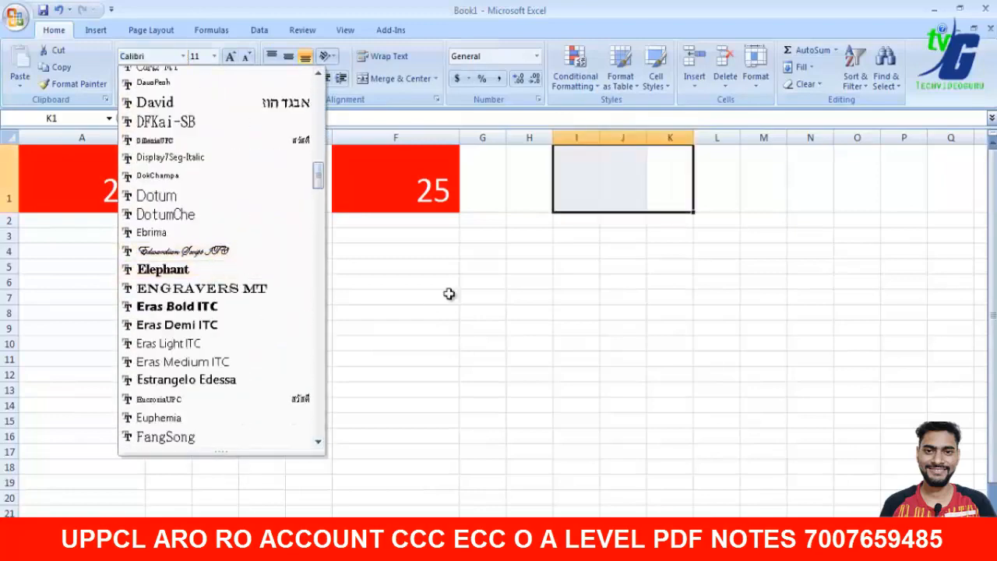
left_click(98, 233)
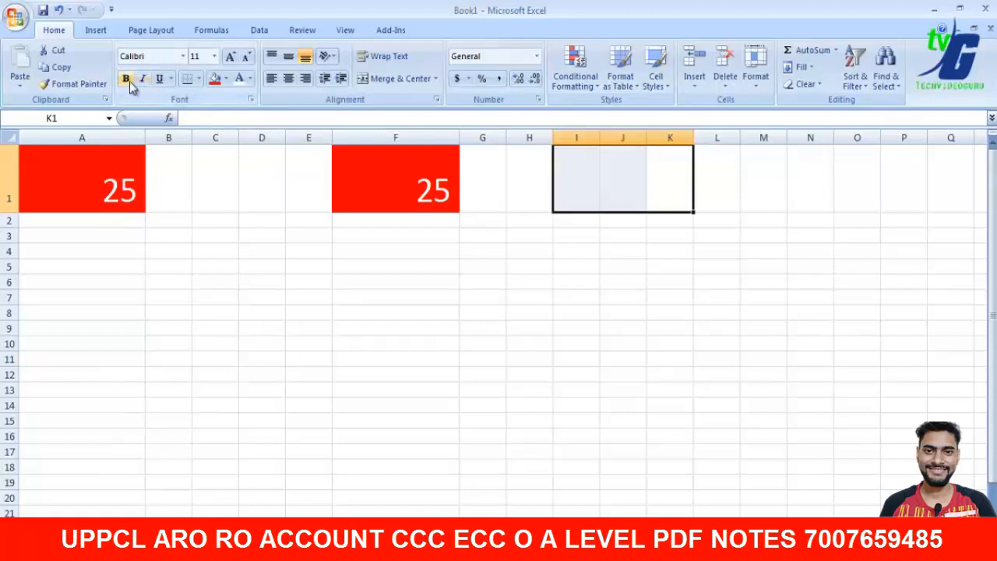
- Make the value in cell A1 bold, italic and underlined
left_click(113, 196)
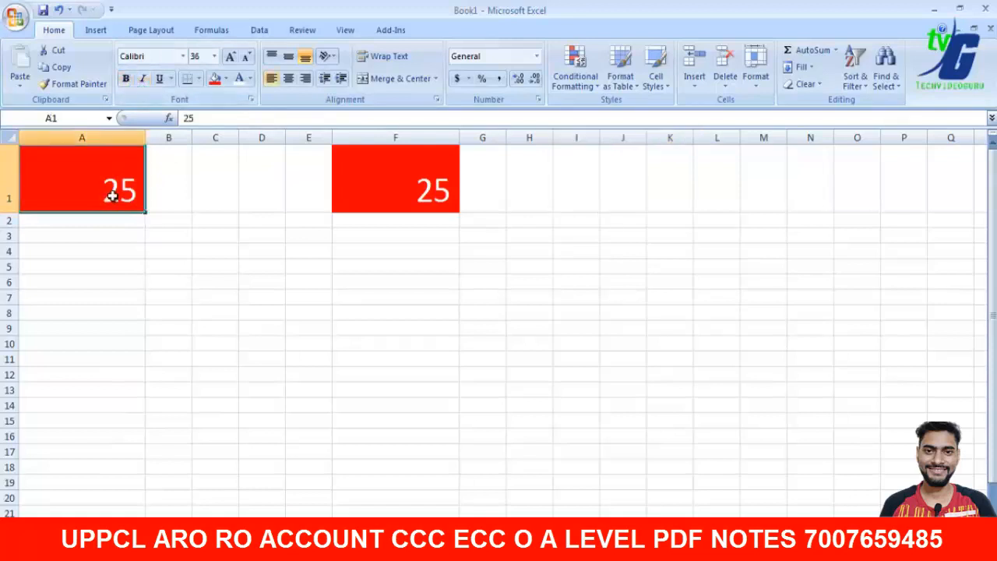
left_click(125, 78)
left_click(143, 79)
left_click(143, 79)
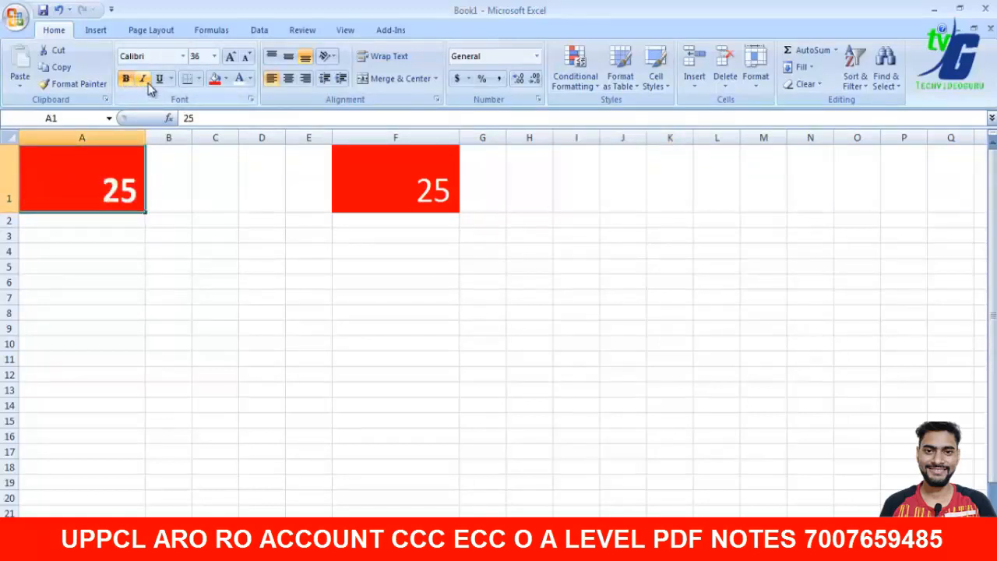
left_click(143, 79)
left_click(171, 78)
left_click(187, 99)
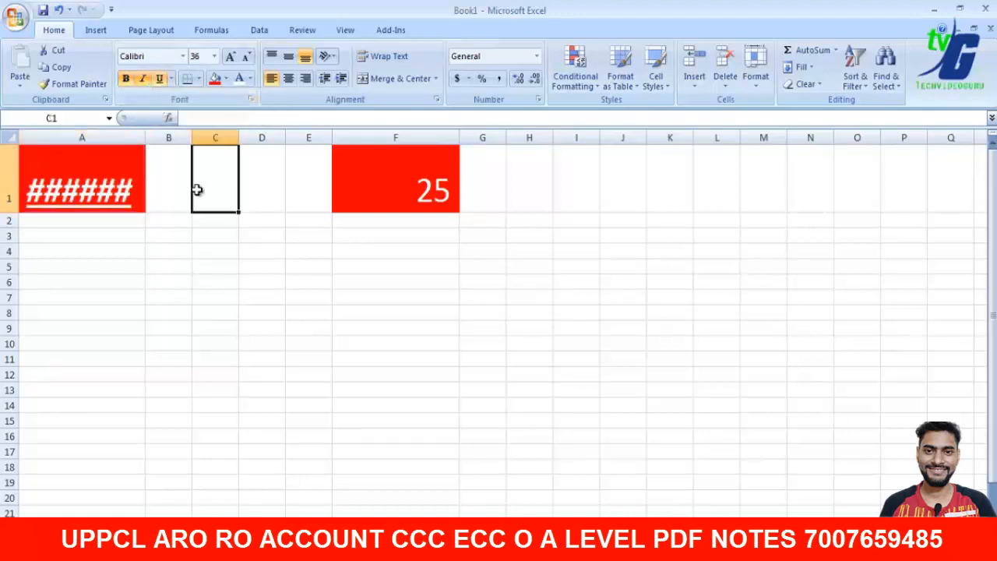
left_click(195, 219)
- Open cell A1 for editing several times to examine its value, leaving it unedited
double_click(126, 191)
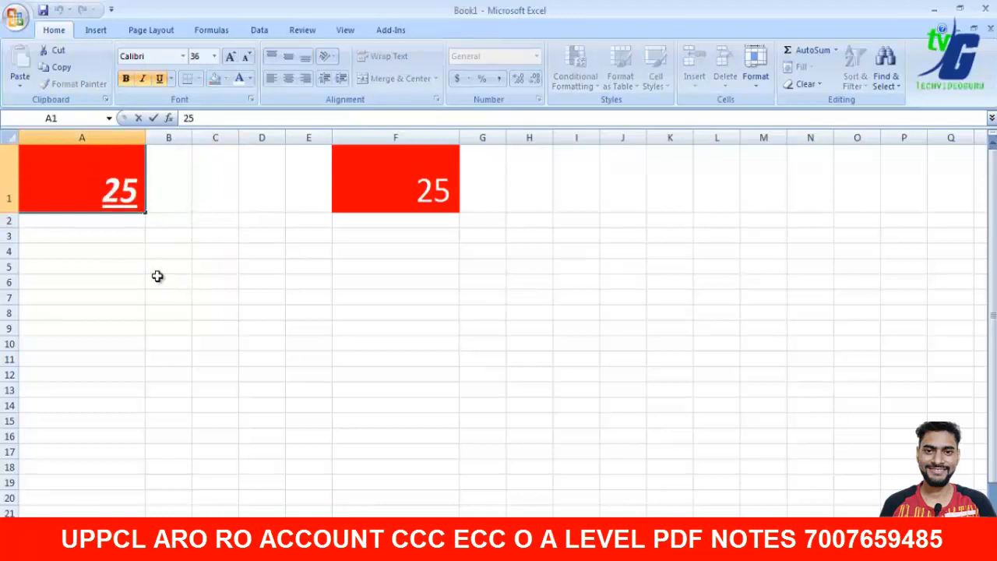
key("Return")
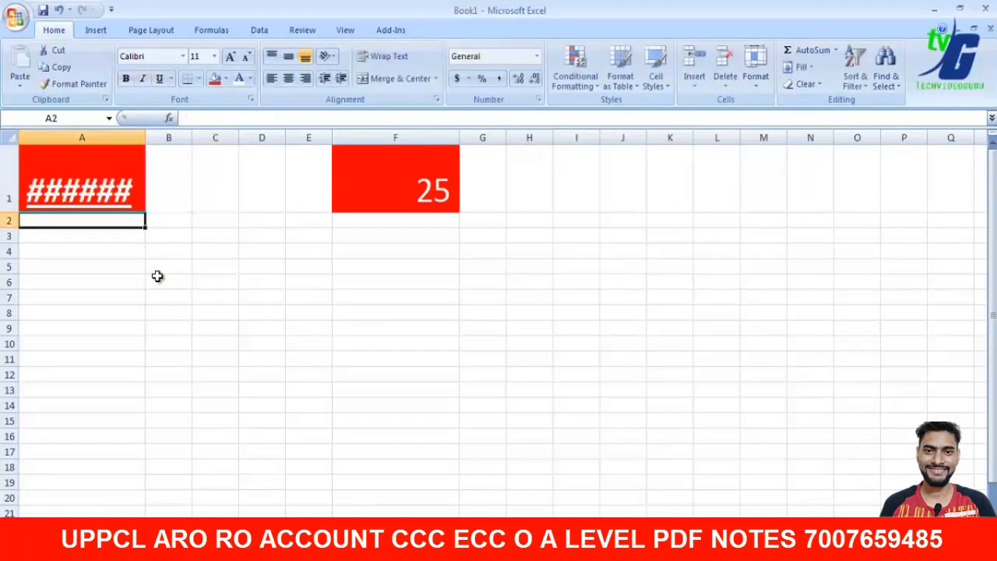
key("Up")
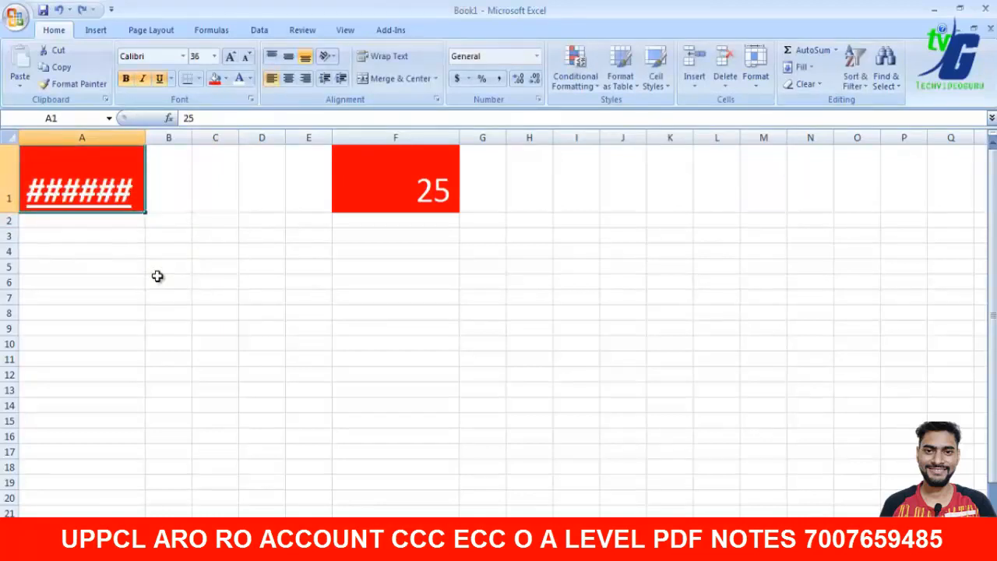
double_click(134, 178)
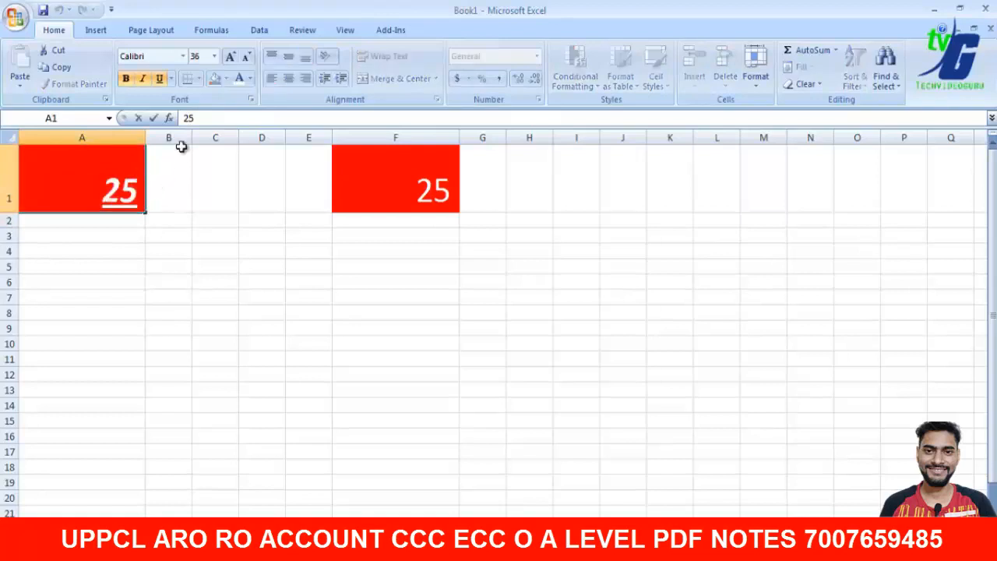
left_click(230, 178)
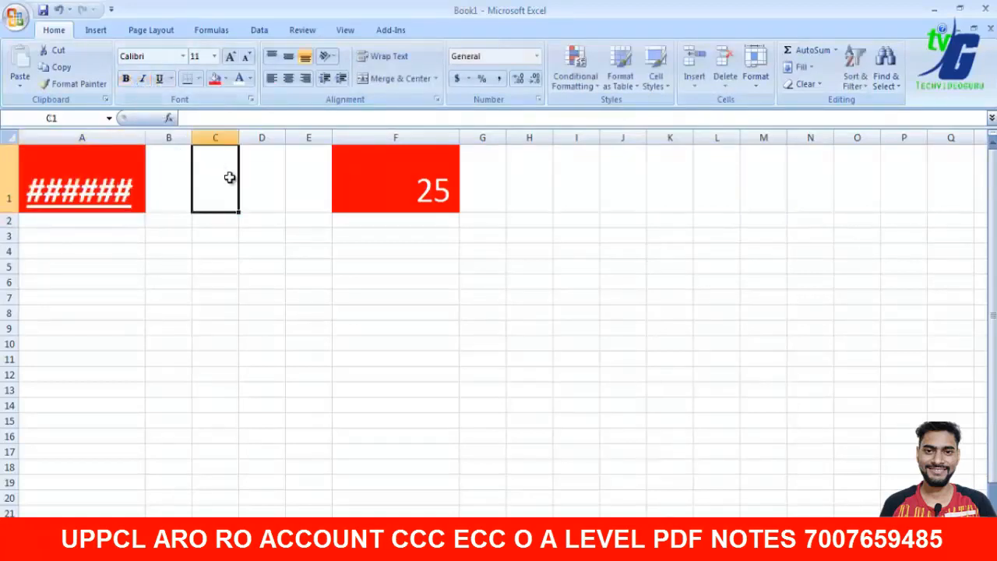
left_click(422, 201)
double_click(121, 195)
left_click(183, 196)
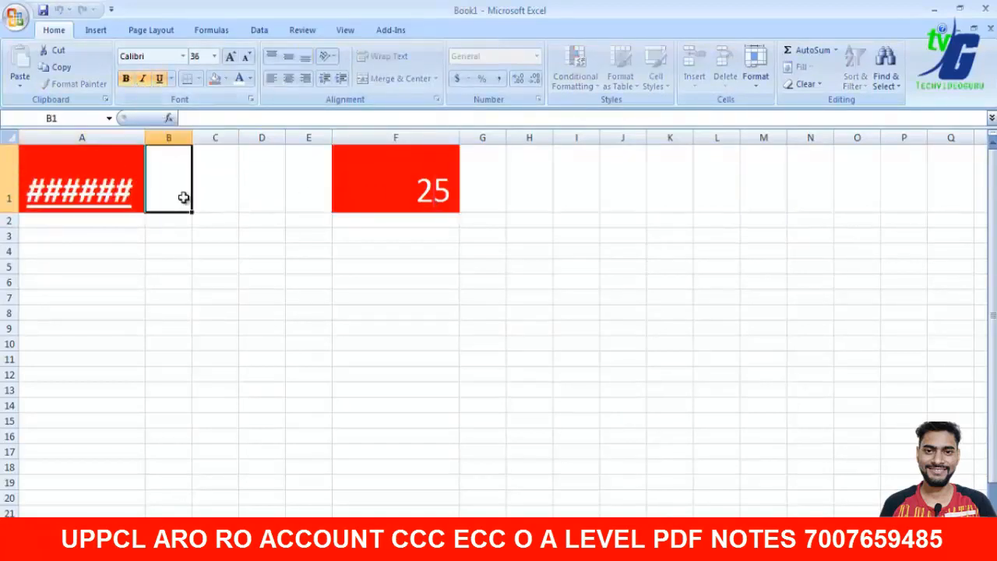
- Erase the value in cell A1, keeping the cell's red fill
left_click(119, 191)
double_click(119, 192)
key("BackSpace")
key("BackSpace")
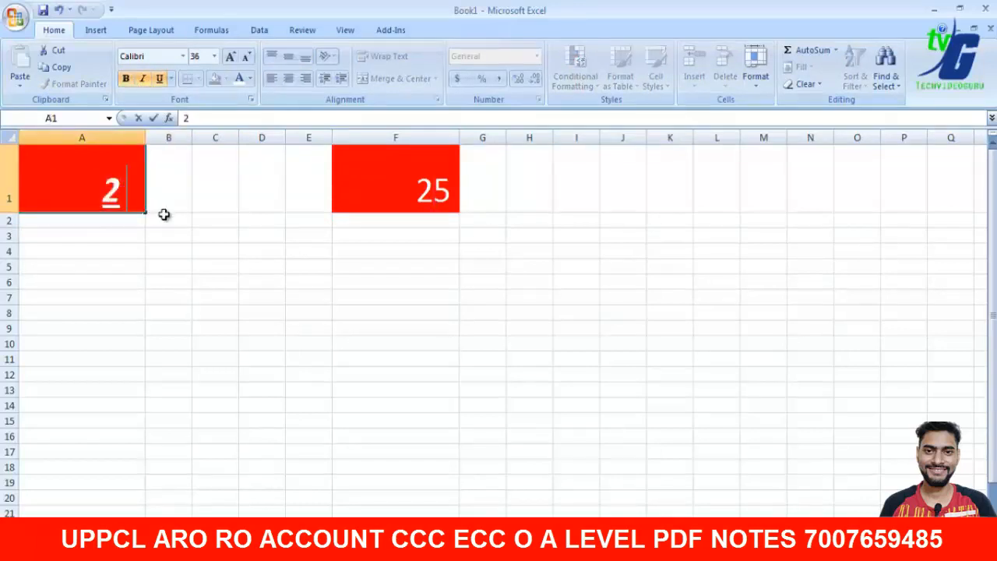
left_click(162, 216)
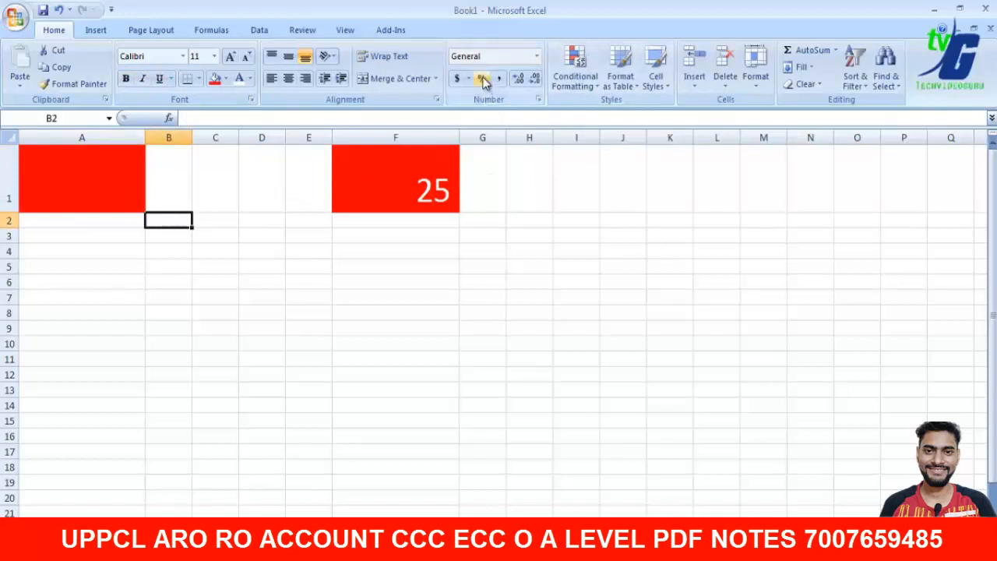
- Apply the General number format to cell F1 and review the other available number formats
left_click(443, 197)
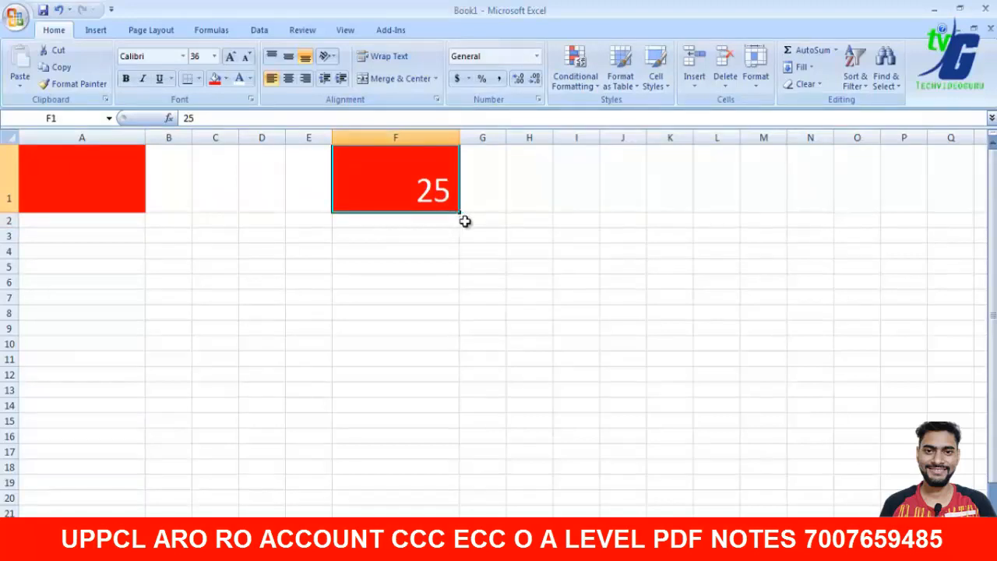
left_click(537, 57)
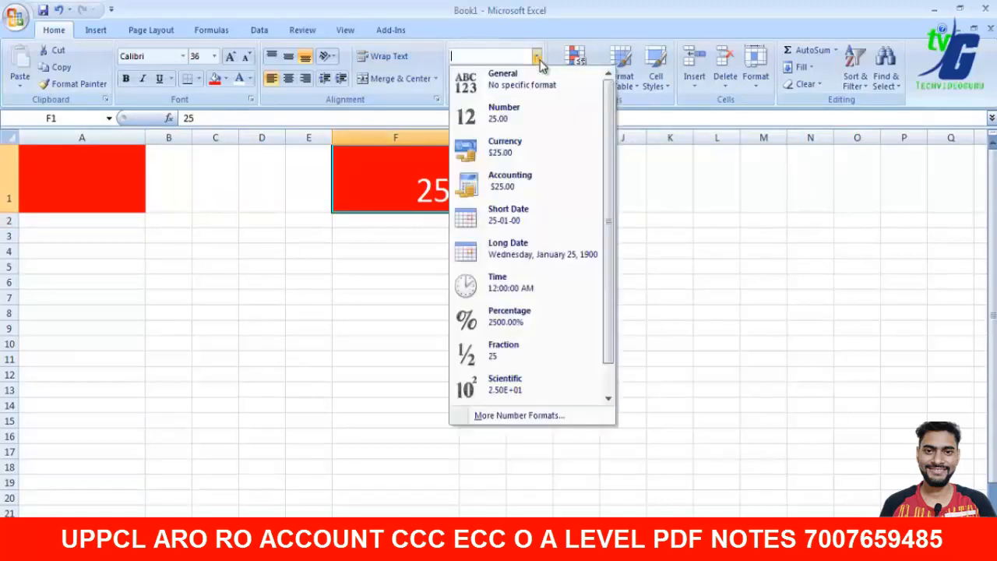
left_click(545, 81)
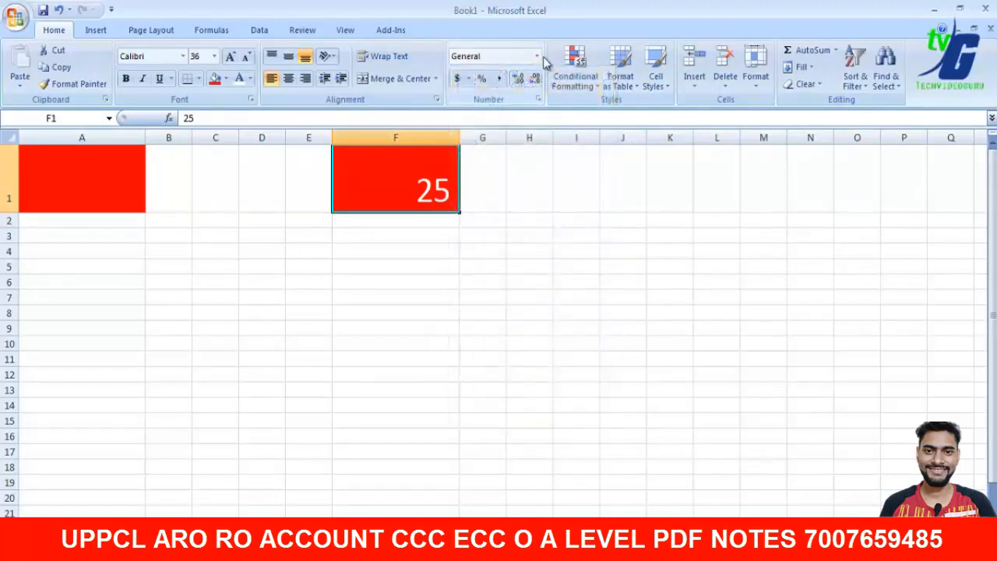
left_click(537, 56)
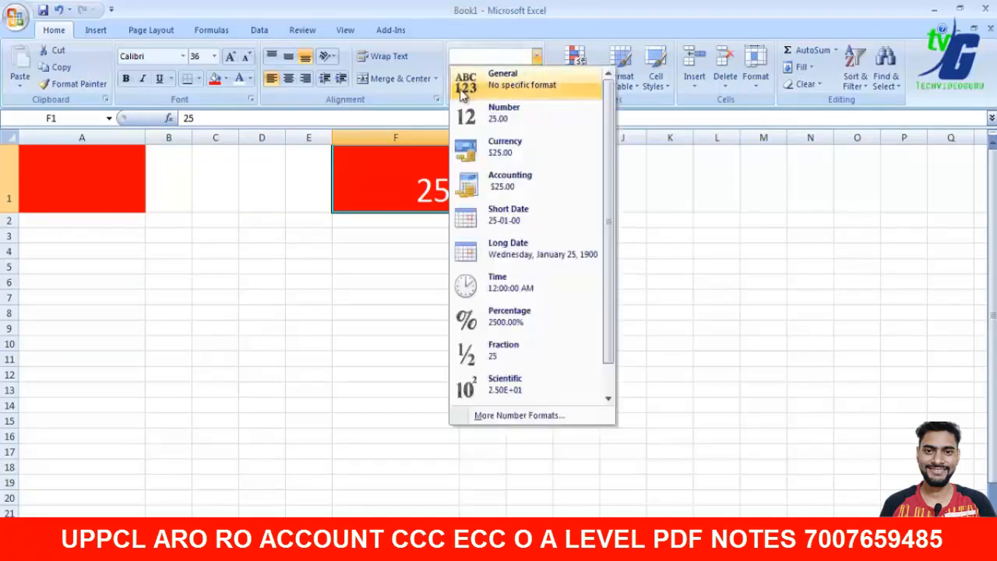
left_click(408, 224)
- Enter the text HUHHLKJH in cell F2
left_click(407, 225)
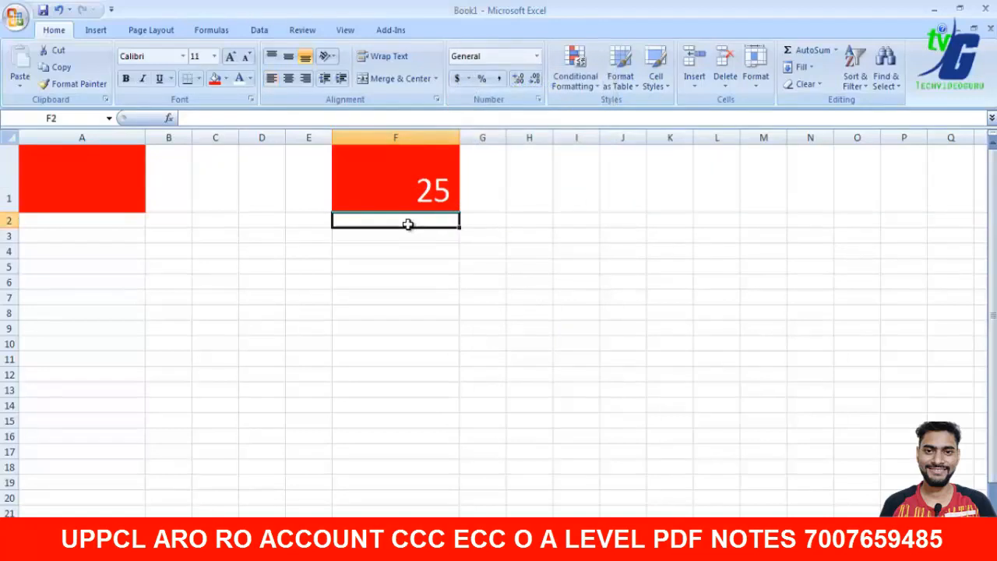
type("HUHHLKJH")
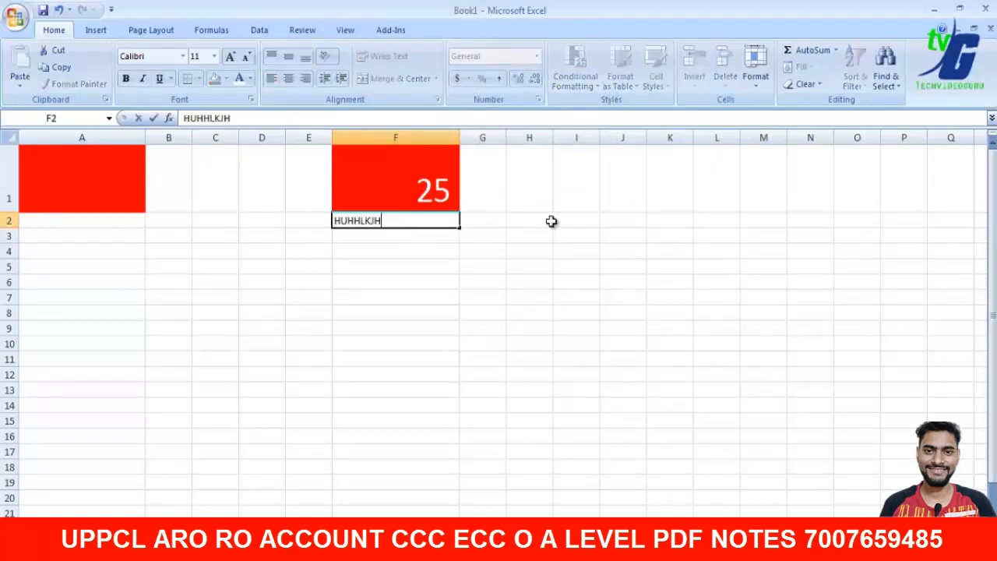
left_click(551, 221)
- Apply the Number format to cell F1 and change it to Currency
left_click(458, 195)
left_click(537, 57)
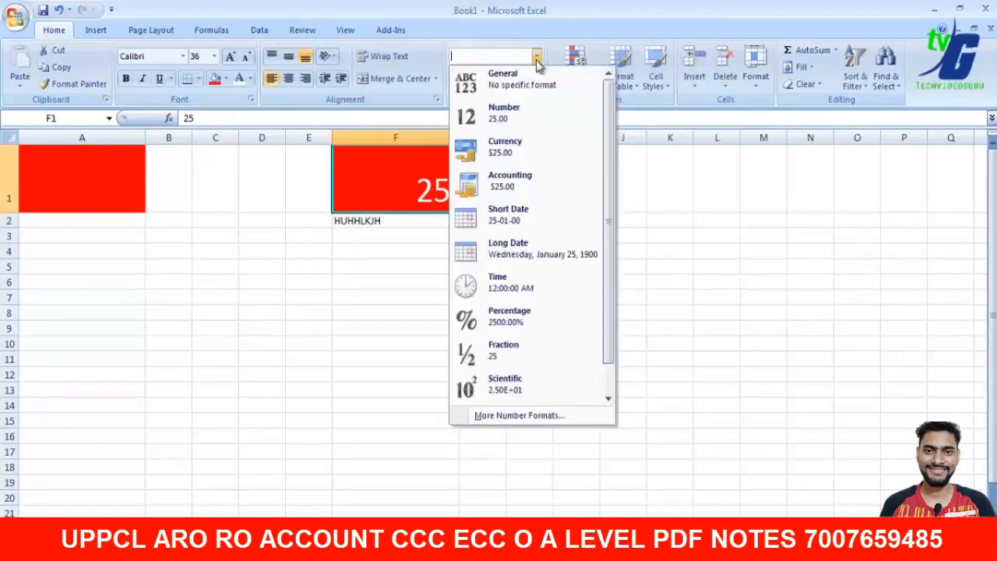
left_click(535, 115)
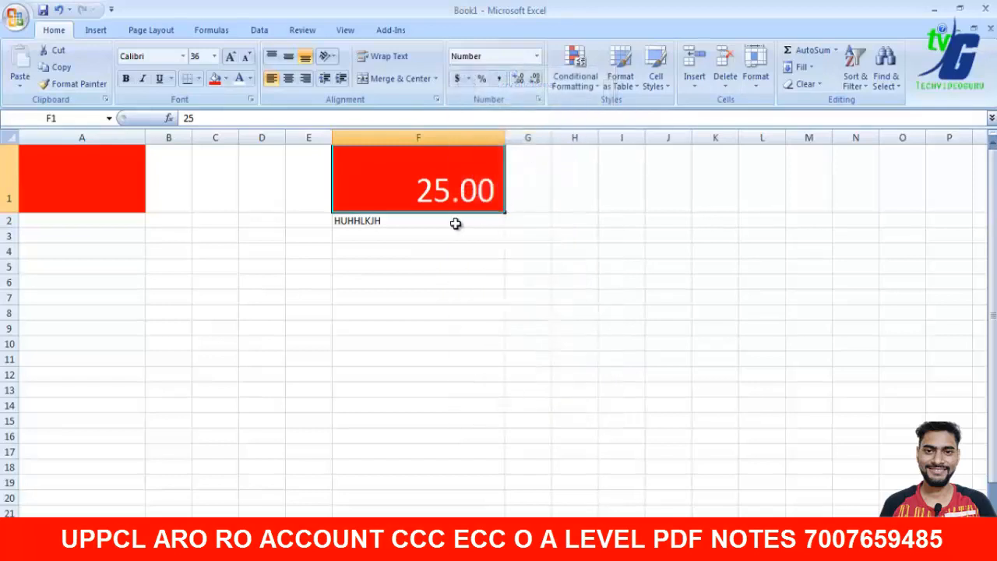
left_click(537, 58)
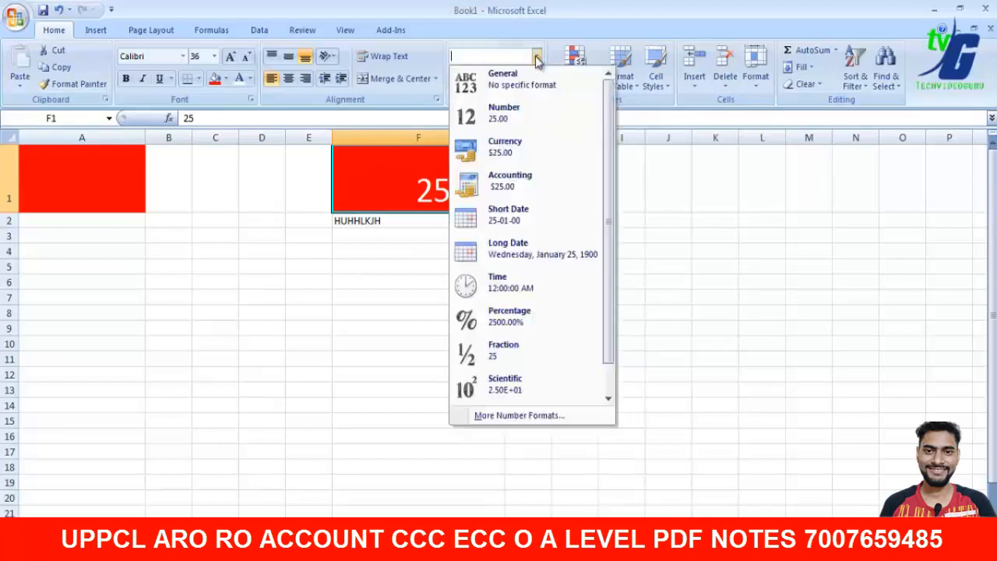
left_click(514, 146)
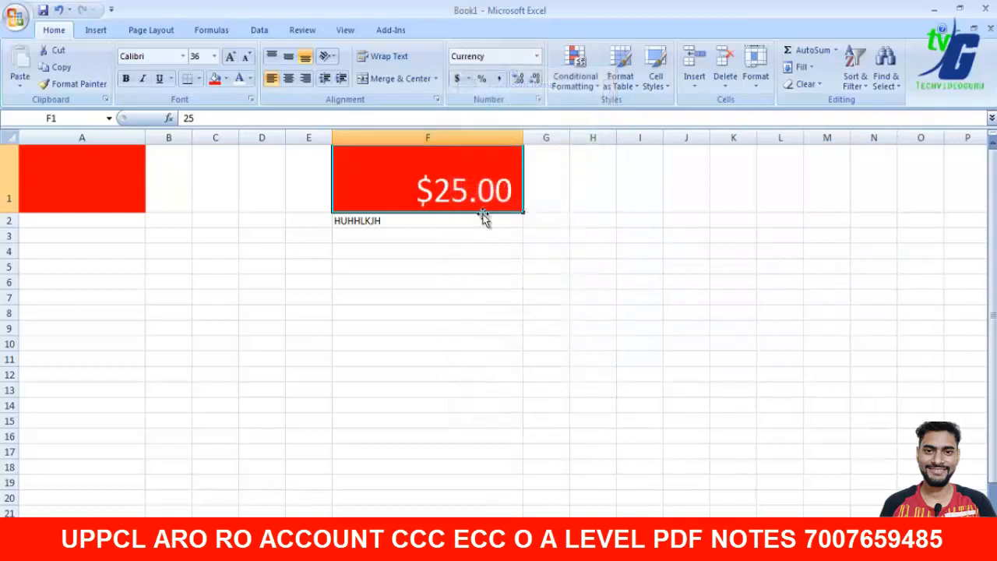
- Apply the Euro (€ 123) accounting format to cell F1 and change it to French (Switzerland)
left_click(469, 79)
left_click(483, 131)
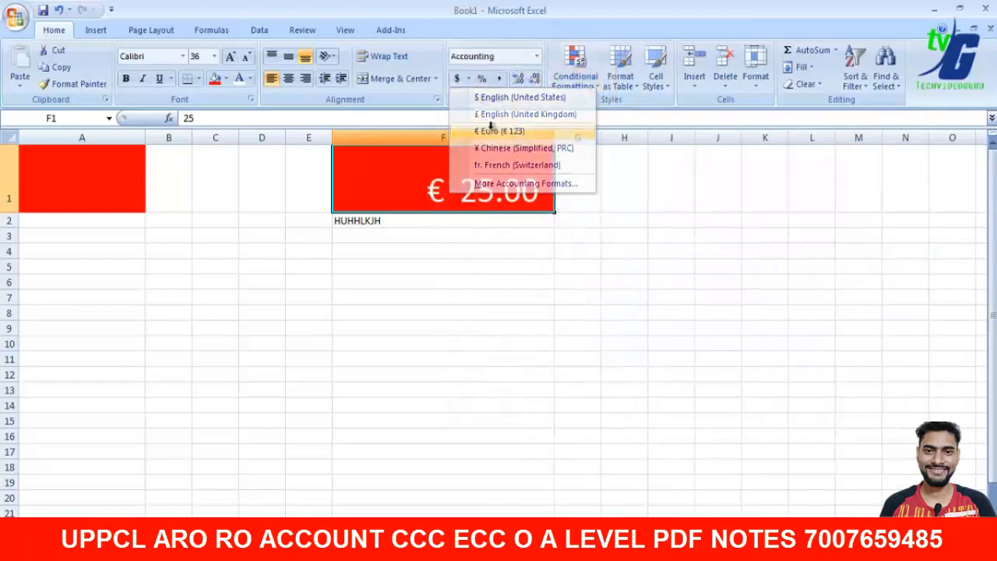
left_click(468, 78)
left_click(518, 165)
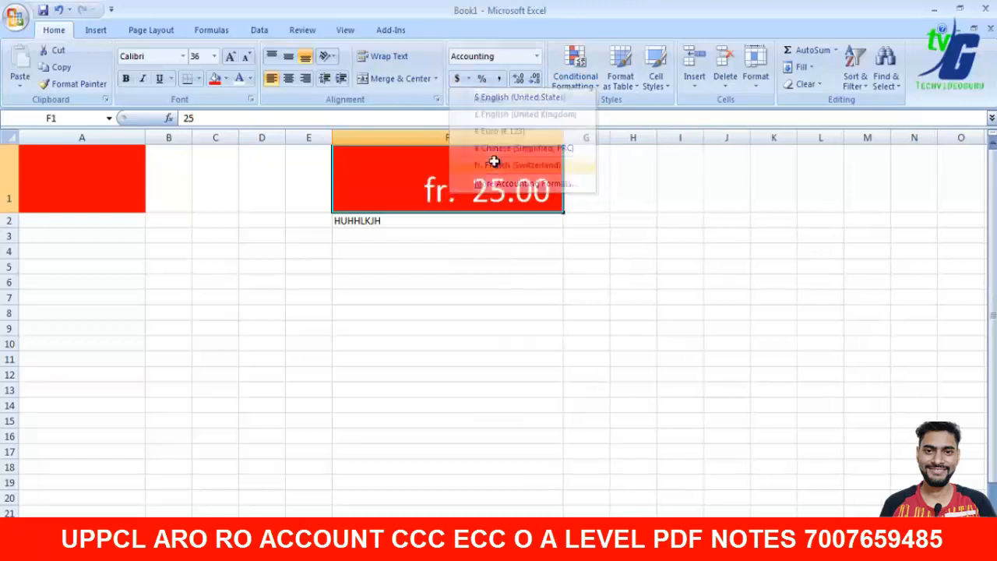
- Set cell F1's accounting format to the € Lower Sorbian (Germany) symbol through the additional accounting formats
left_click(468, 79)
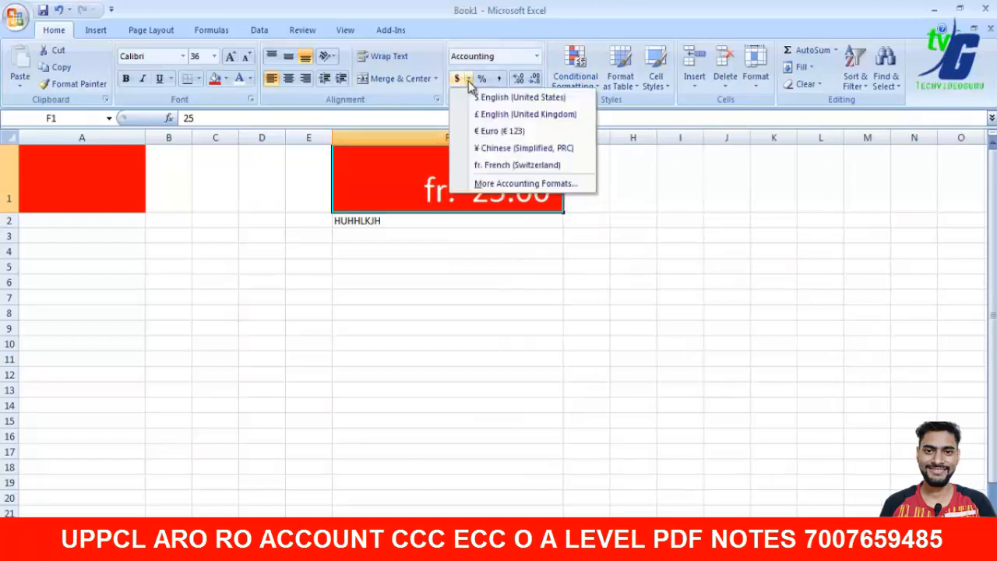
left_click(520, 183)
left_click_drag(498, 143, 727, 173)
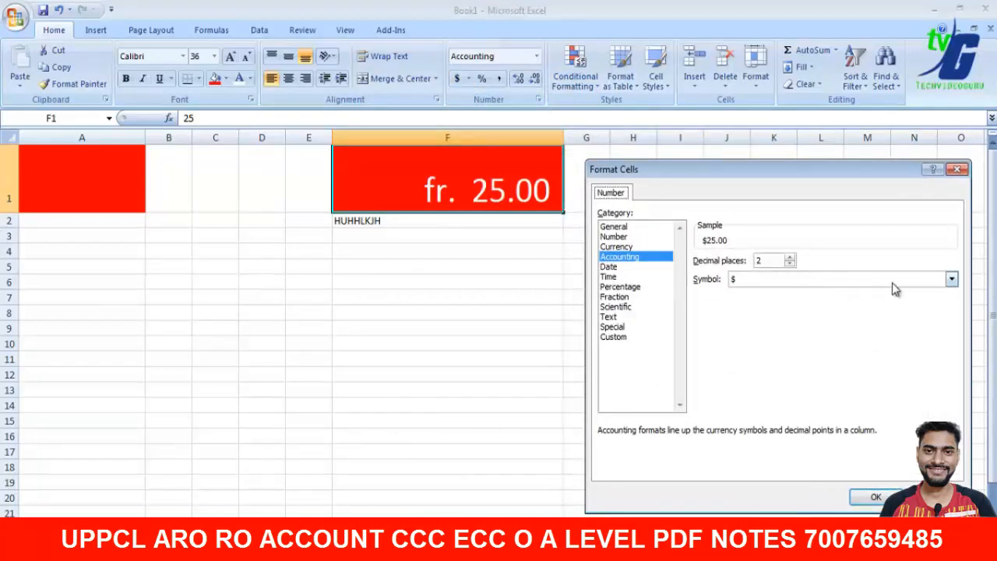
left_click(951, 281)
scroll(896, 327, "down", 4)
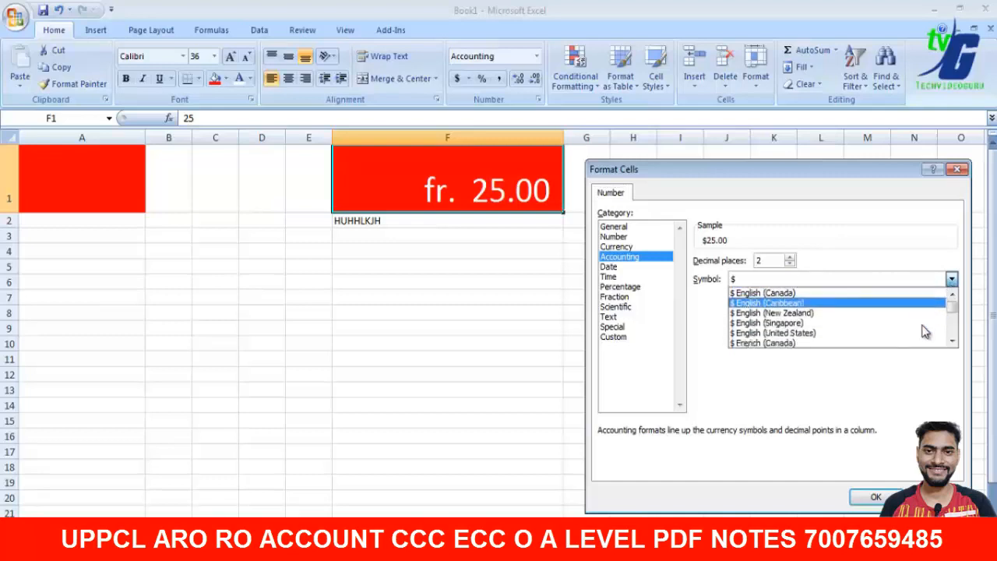
scroll(923, 327, "down", 15)
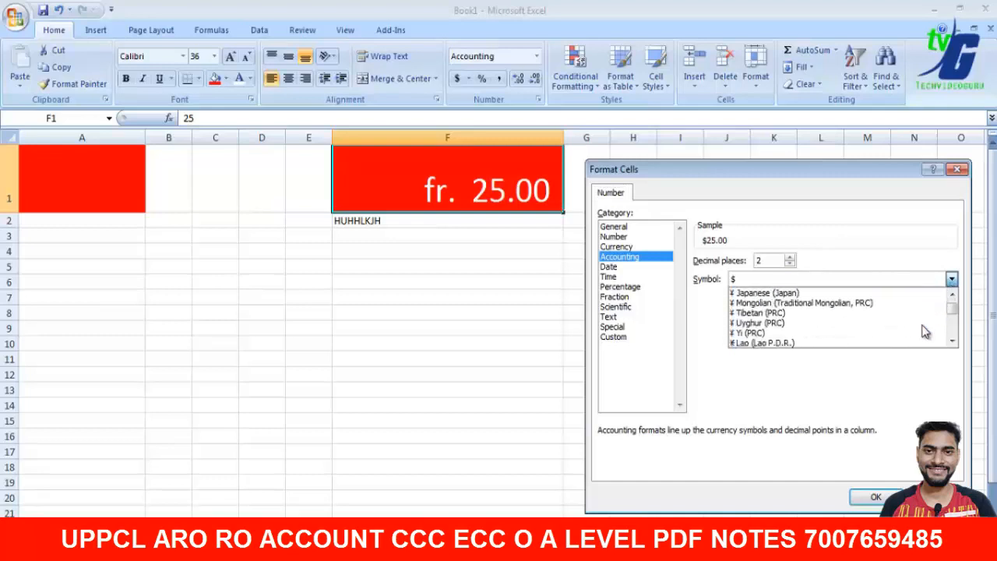
scroll(896, 327, "down", 6)
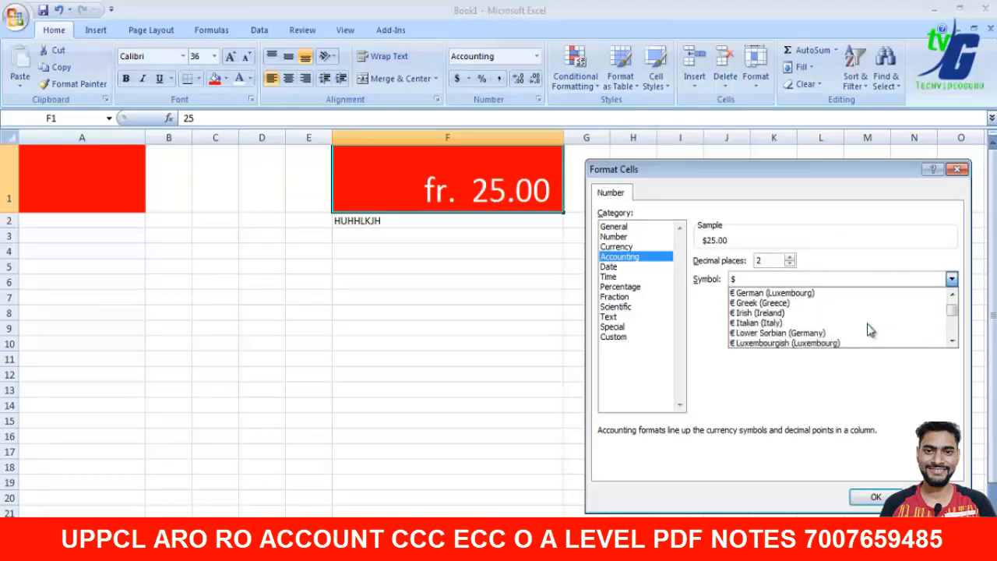
left_click(877, 335)
left_click(876, 497)
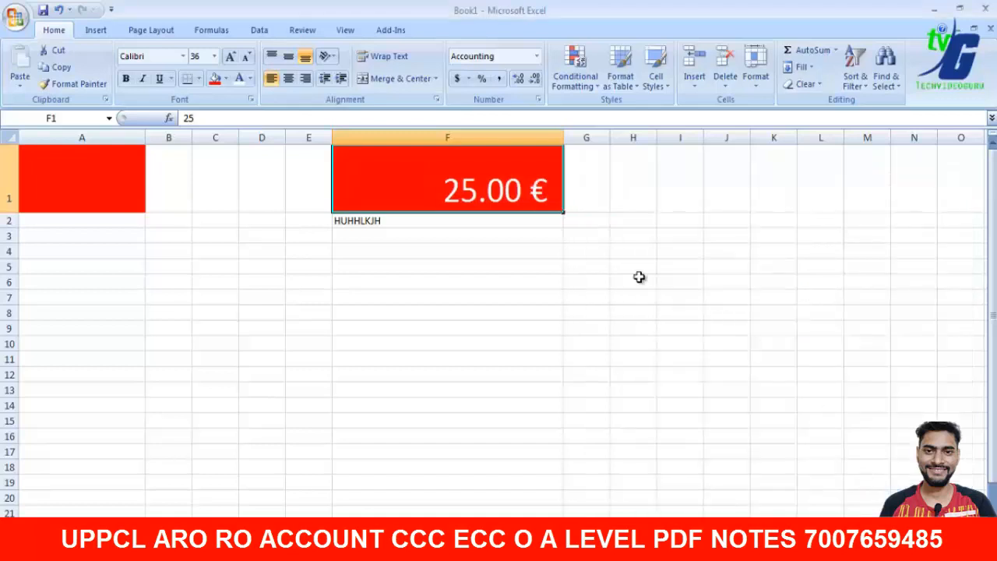
- Try the Accounting, Short Date and Long Date number formats on cell F1 in turn
left_click(537, 57)
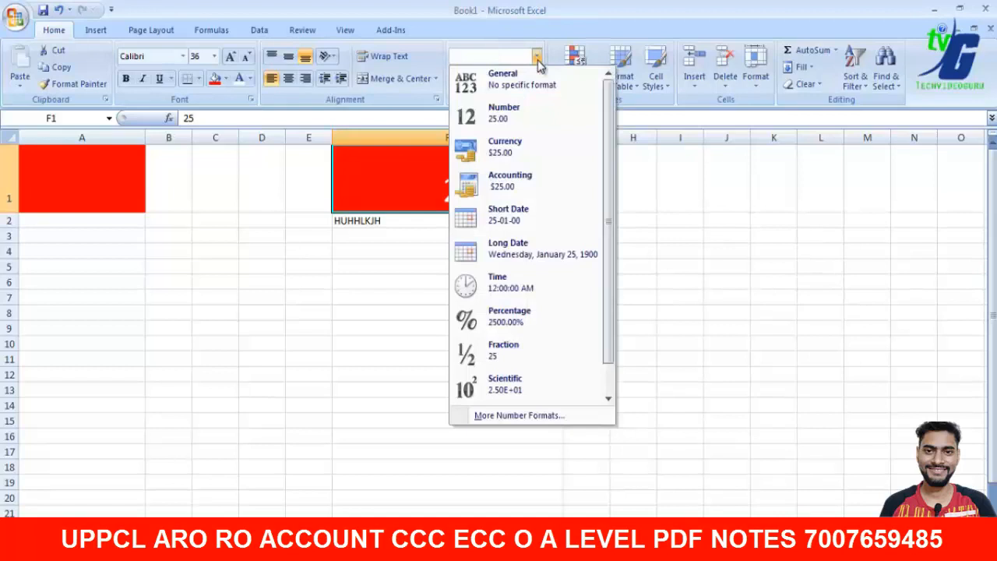
left_click(518, 178)
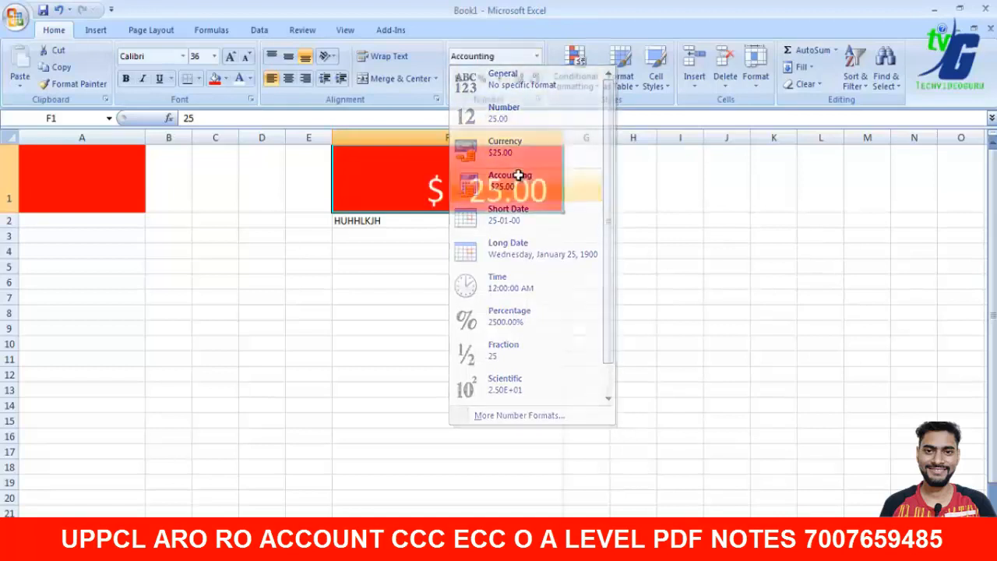
left_click(536, 56)
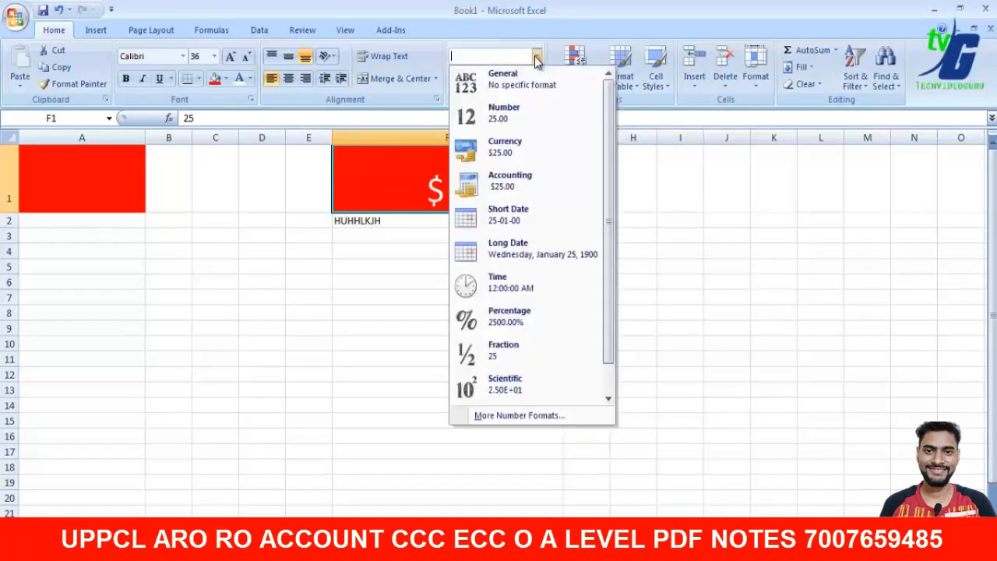
left_click(530, 213)
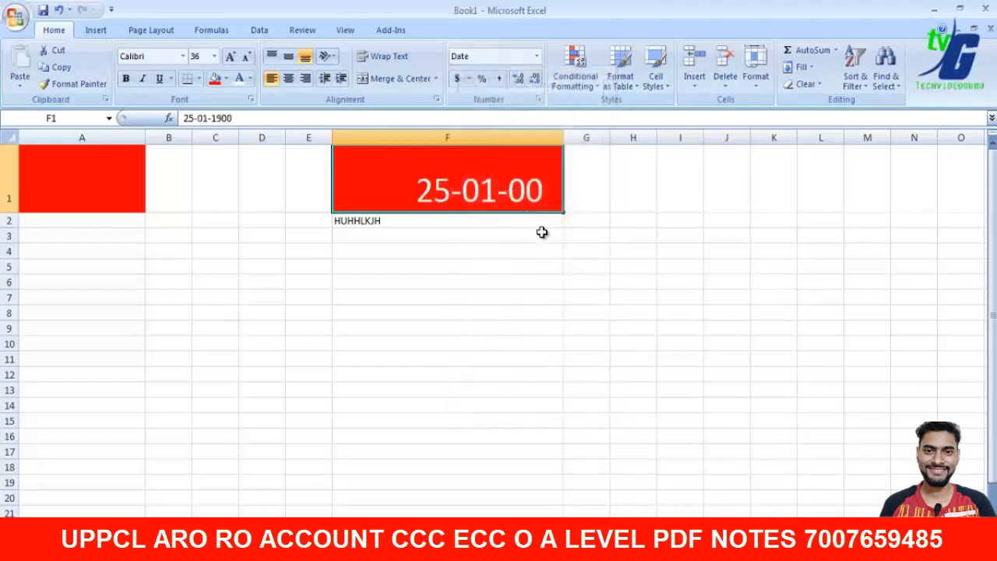
left_click(537, 56)
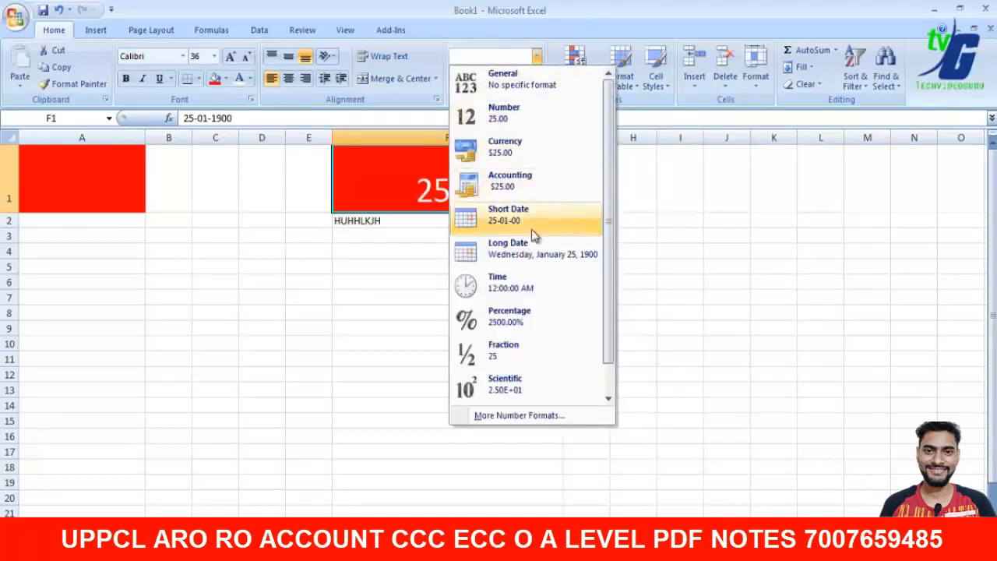
left_click(524, 254)
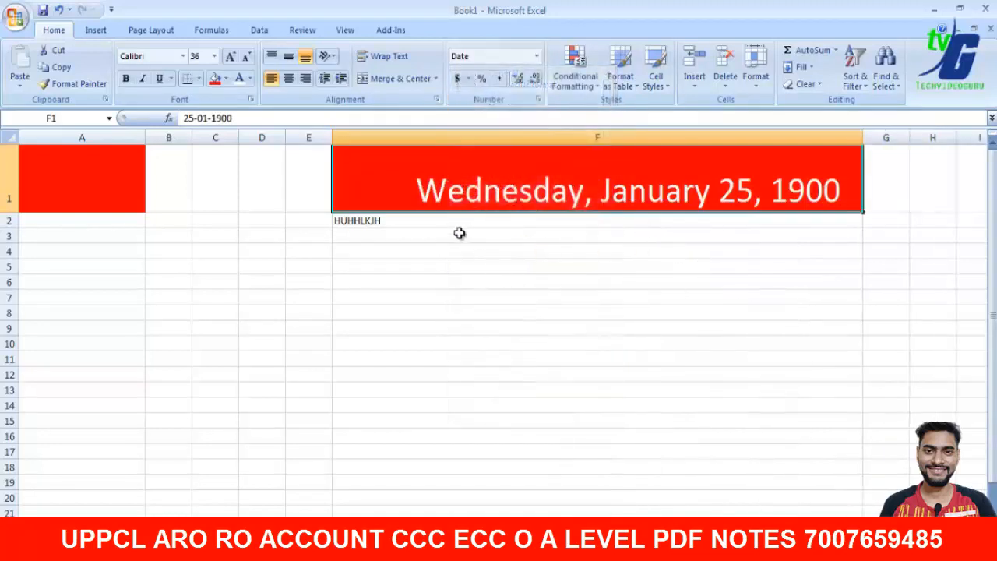
- Switch cell F1 through the Time, Percentage and Fraction number formats
left_click(536, 56)
left_click(517, 279)
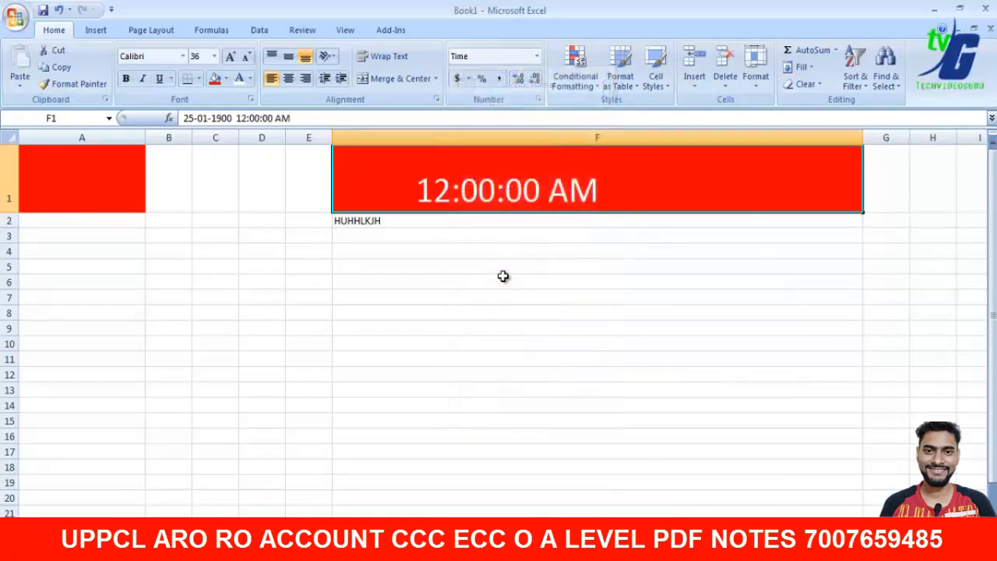
left_click(538, 58)
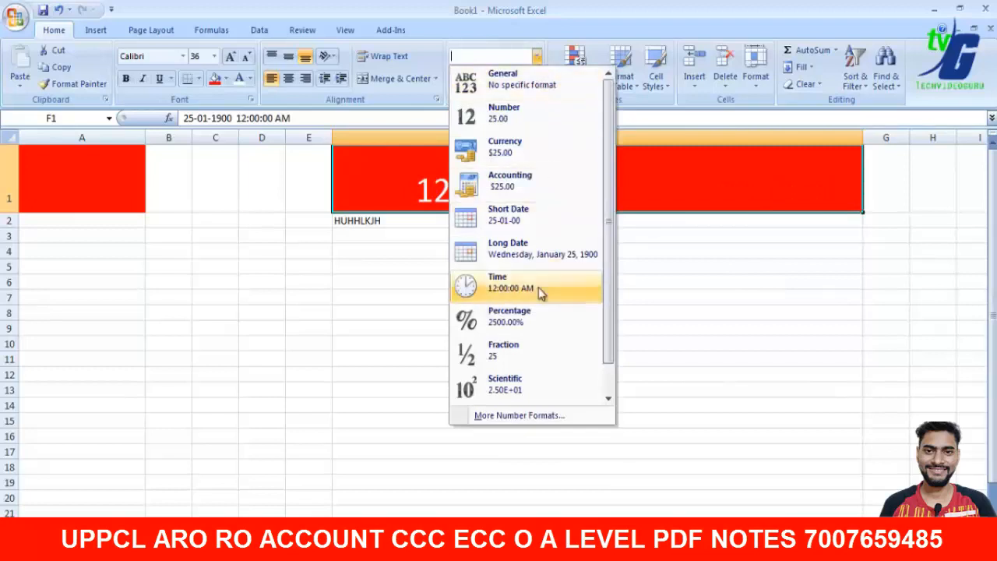
left_click(525, 315)
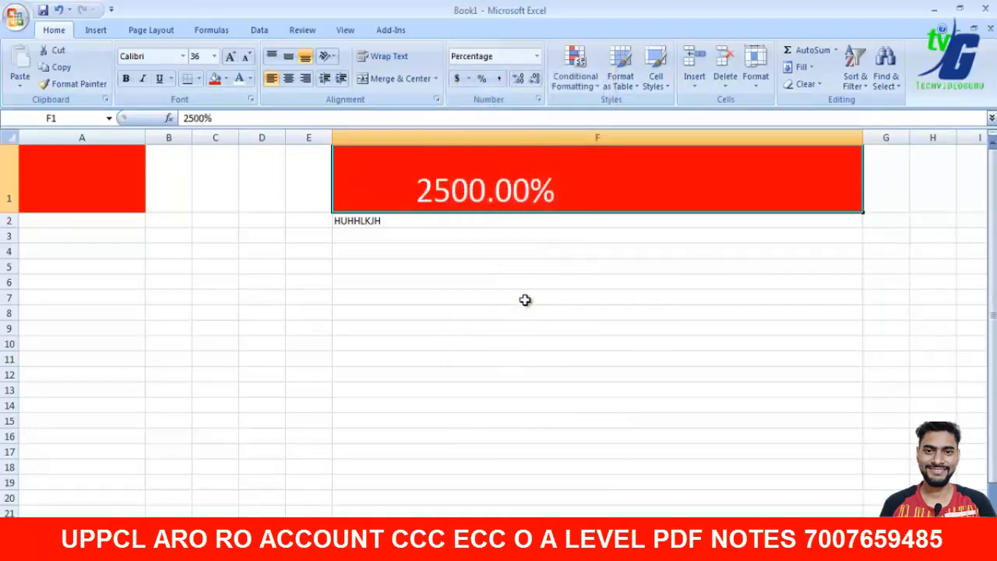
left_click(538, 58)
scroll(548, 323, "down", 1)
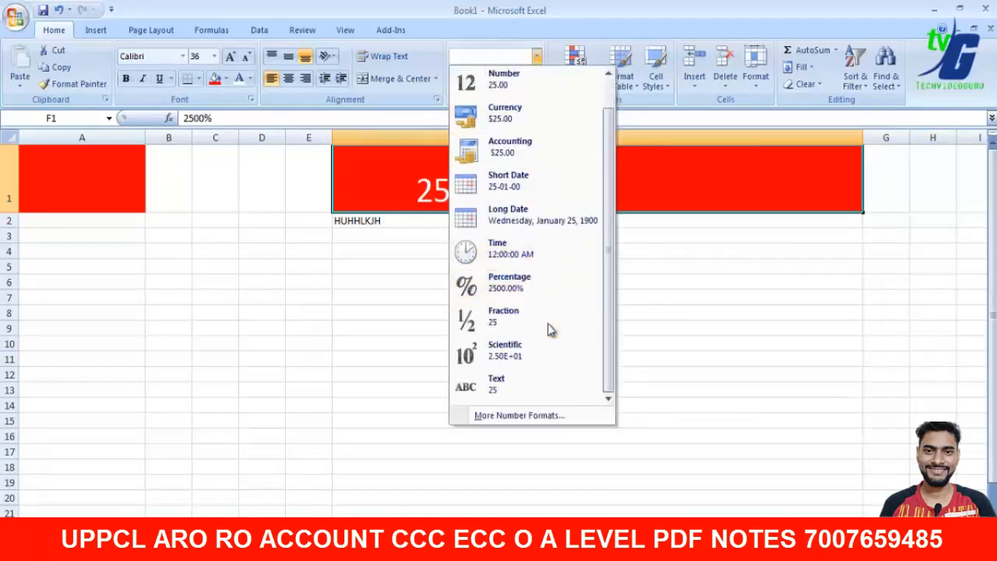
left_click(545, 319)
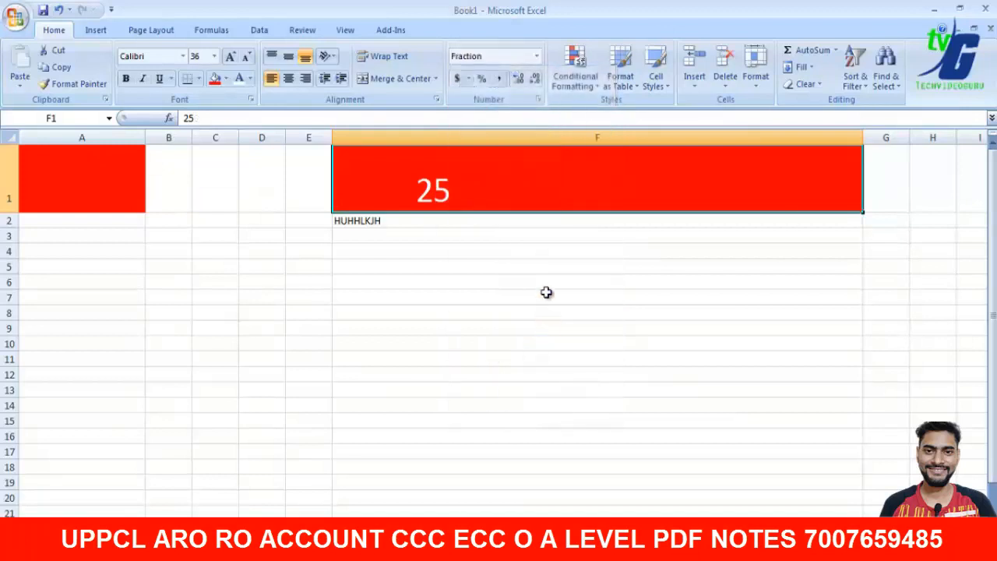
- Apply the Text number format to cell F1
left_click(538, 58)
scroll(530, 356, "down", 1)
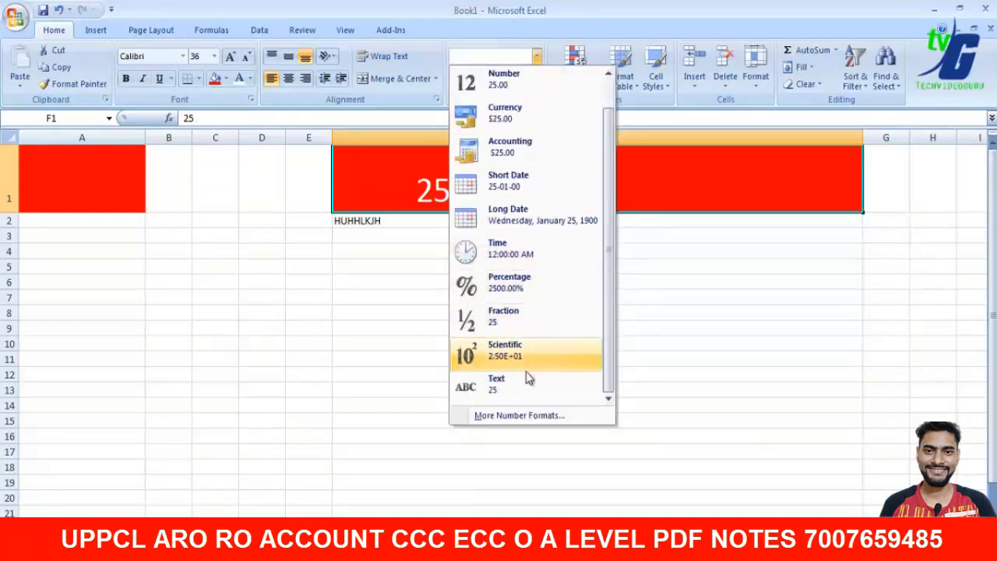
left_click(523, 379)
left_click(460, 266)
- Try another number format on the text in cell F2 and set it back to General
left_click(428, 226)
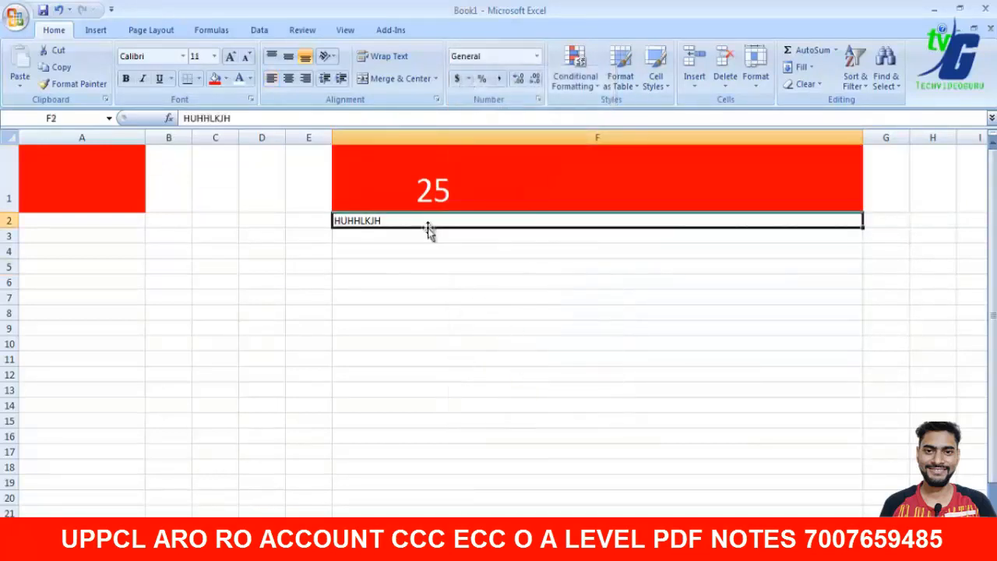
left_click(537, 56)
left_click(514, 387)
left_click(537, 56)
left_click(487, 75)
left_click(512, 242)
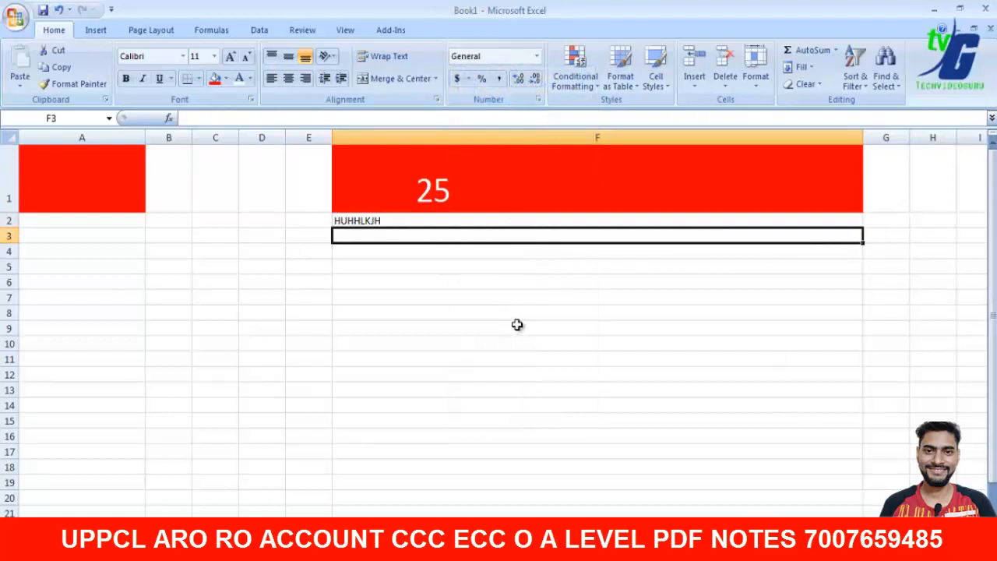
- Undo the recent edits back to the sheet with an unfilled 25 in A1 and HHHH in B1
key("ctrl+z")
key("ctrl+z")
key("ctrl+z")
key("ctrl+z")
key("ctrl+z")
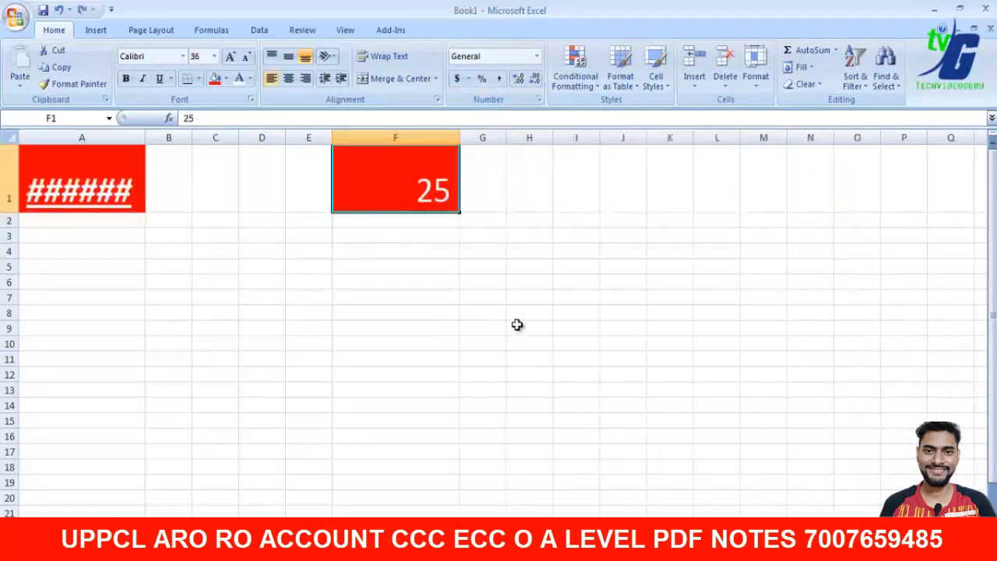
key("ctrl+z")
key("ctrl+z")
key("ctrl+z")
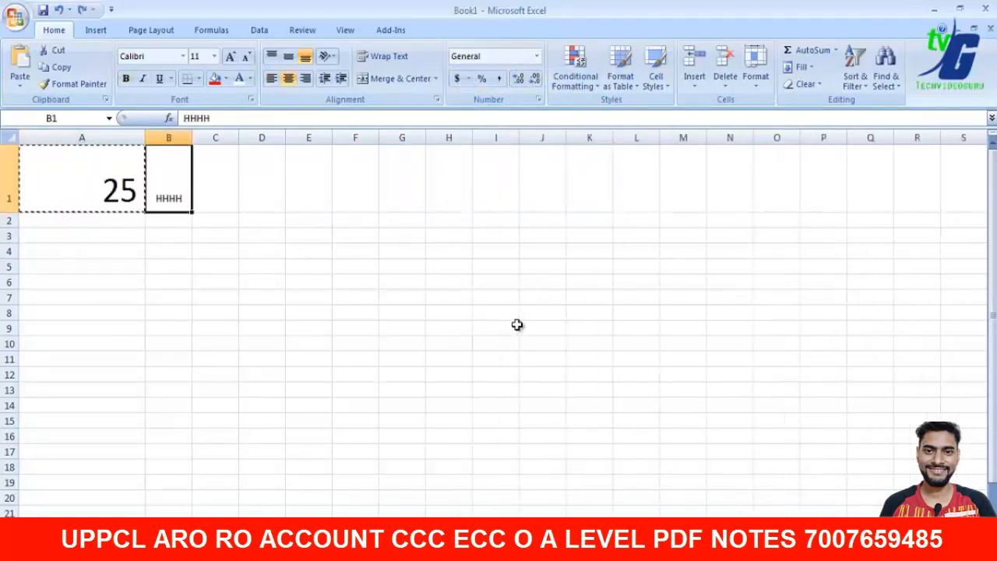
left_click(518, 325)
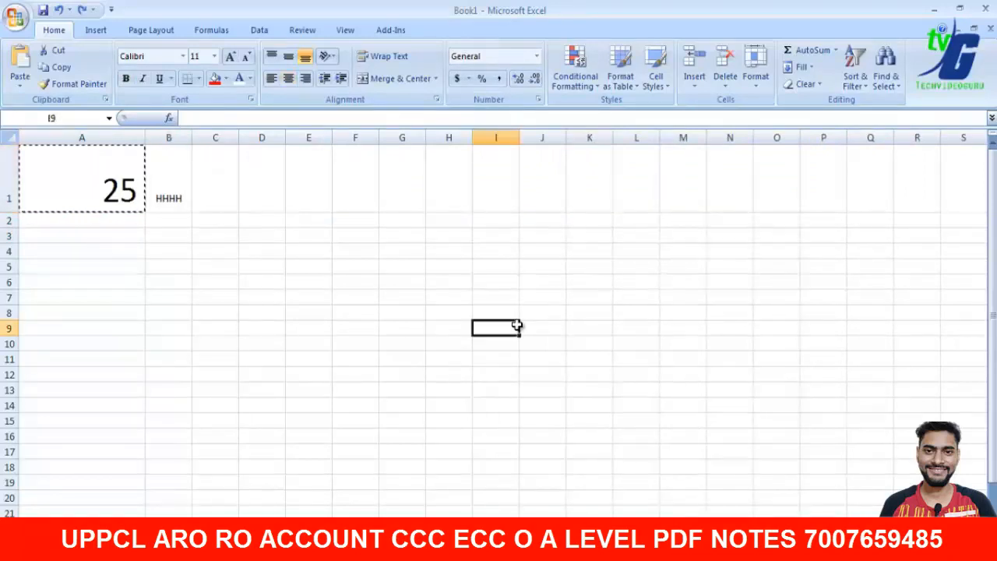
- Review the number formats available for cell A1 without applying one
left_click(243, 185)
left_click(113, 187)
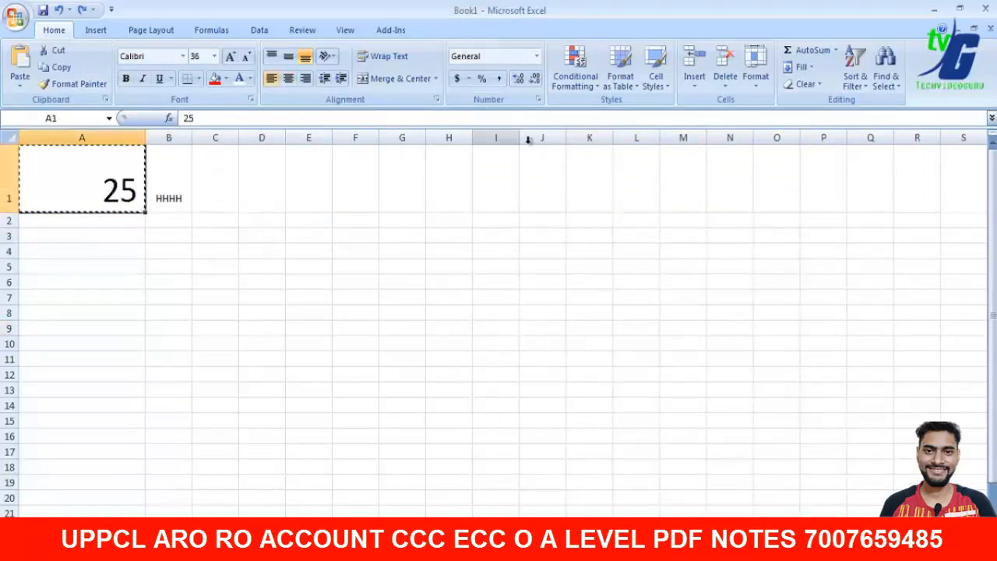
left_click(536, 56)
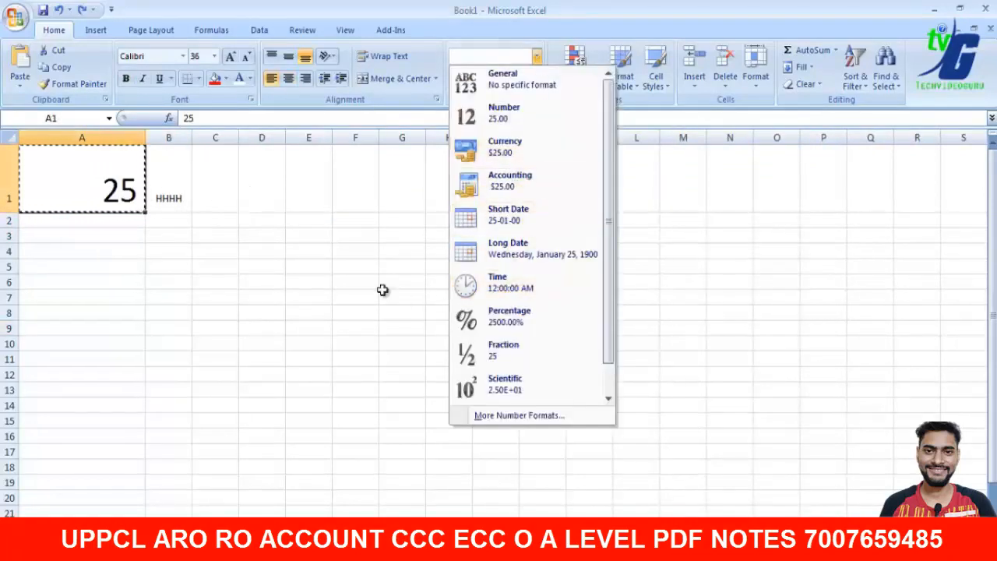
key("Escape")
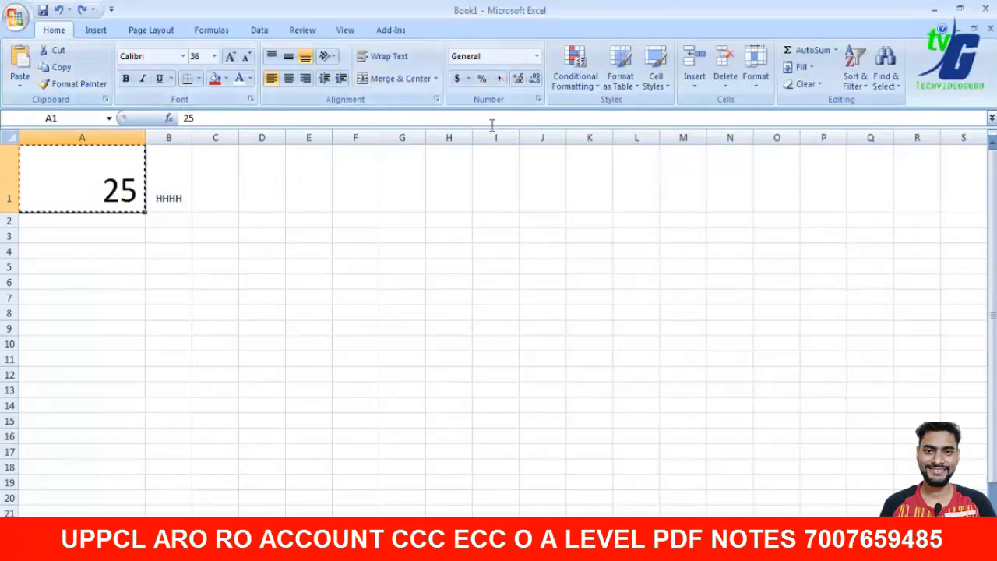
- Preview the Less Than conditional formatting rule for cell E1 and the table style gallery without applying either
left_click(299, 198)
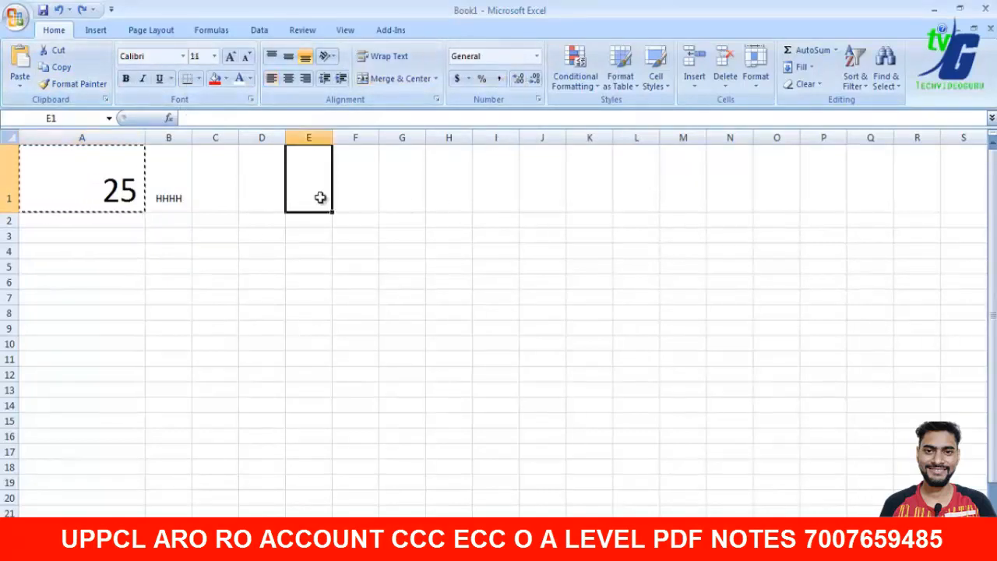
left_click(591, 86)
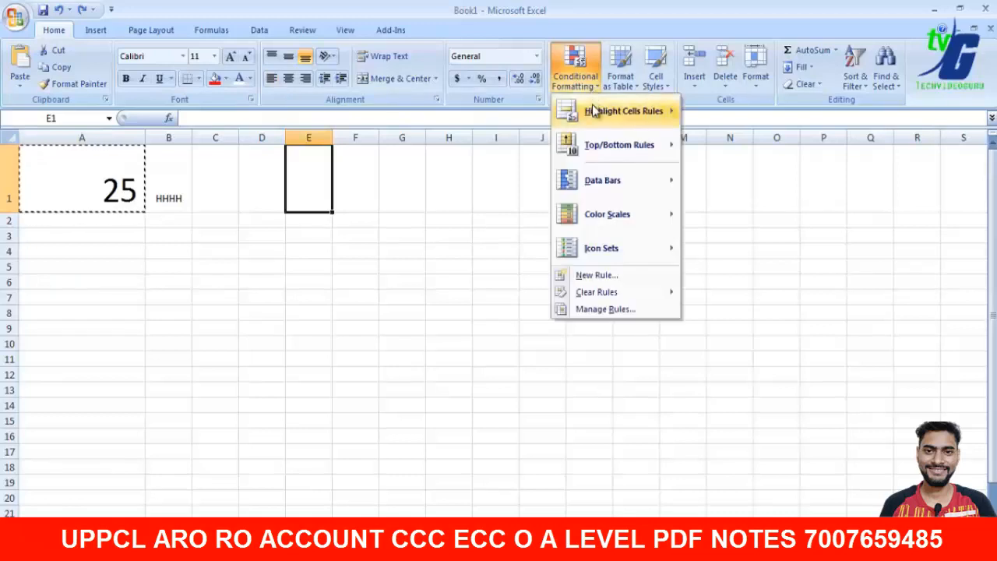
mouse_move(598, 110)
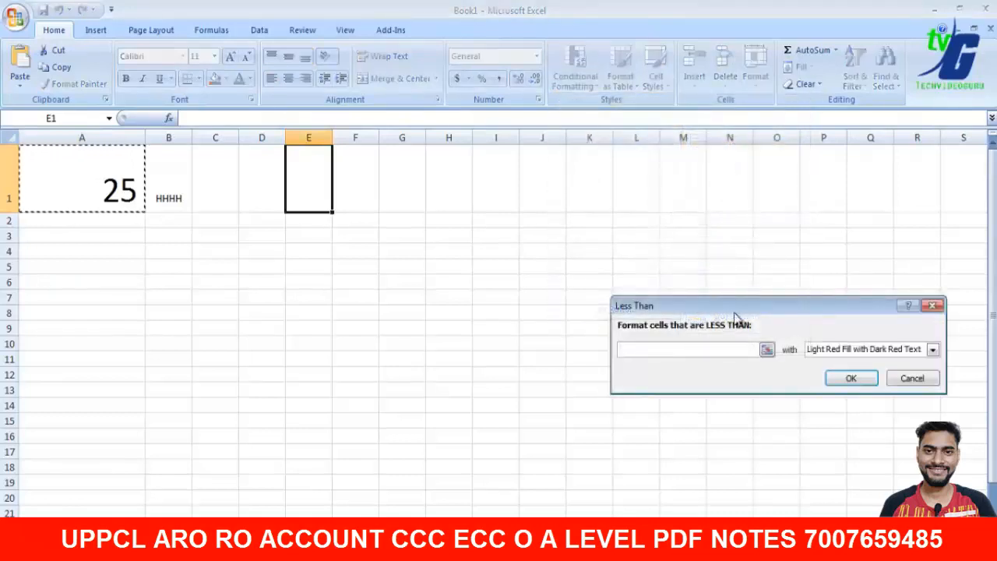
left_click(903, 379)
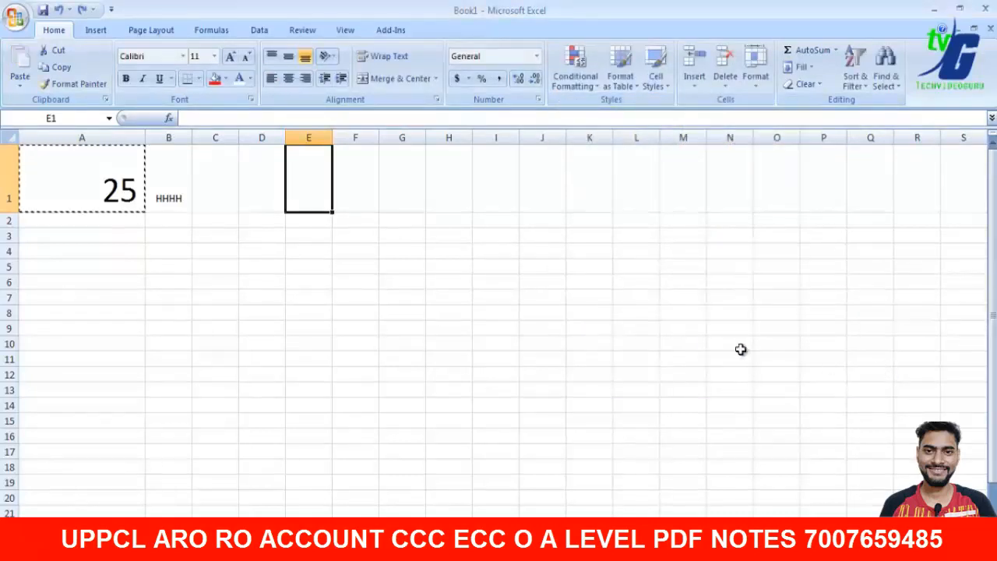
left_click(630, 86)
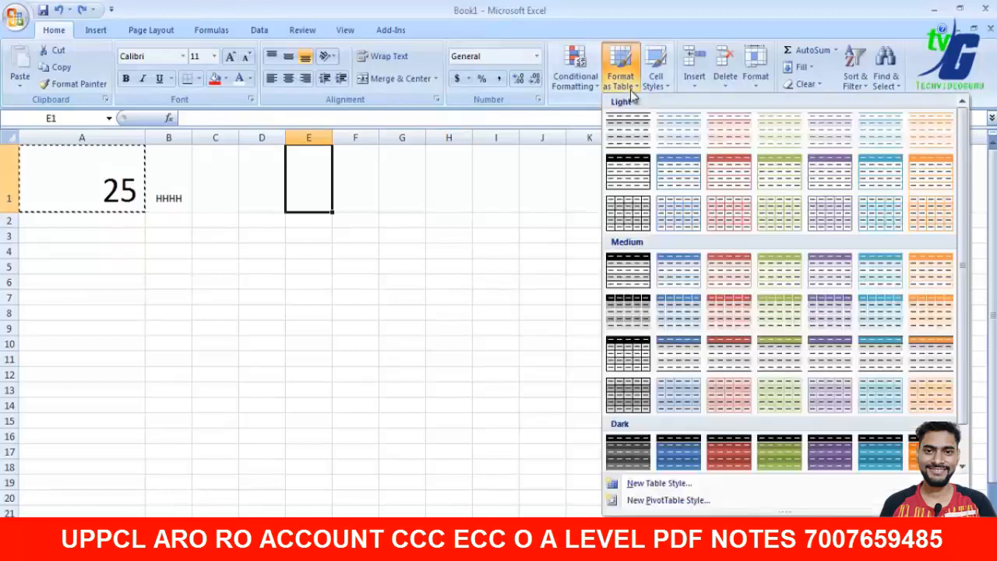
left_click(279, 240)
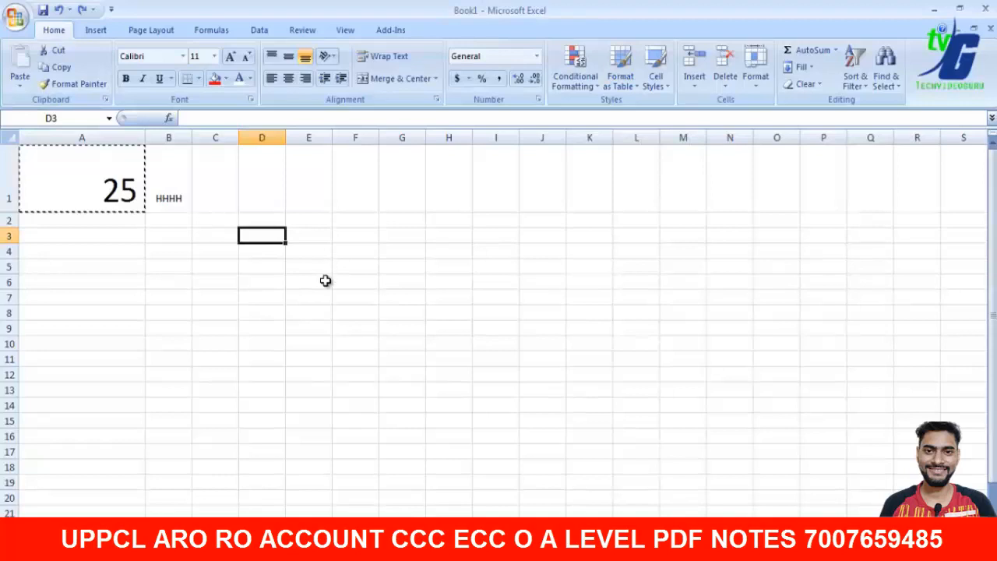
- Create a new blank workbook
key("ctrl+n")
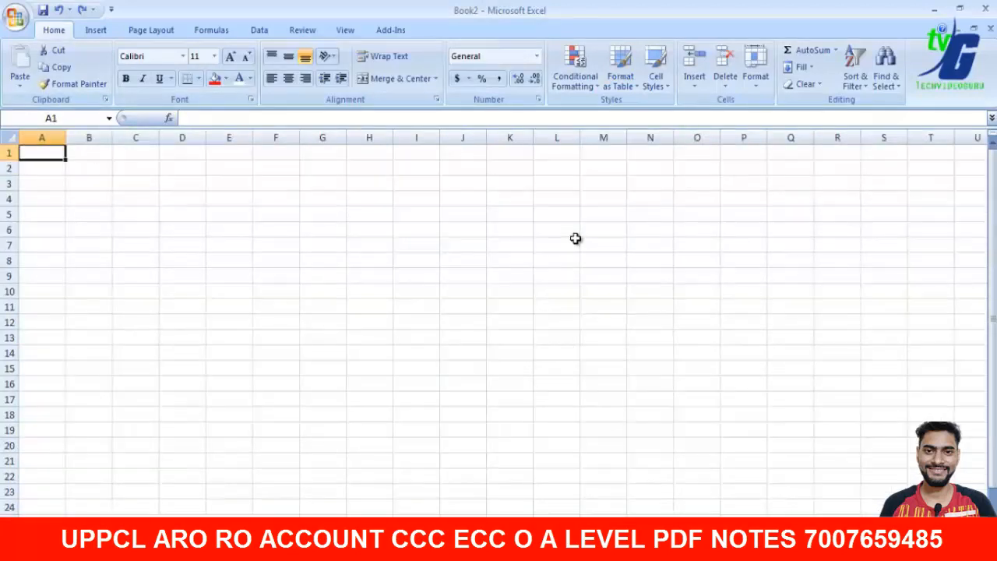
- Review the conditional formatting rule types and the table style gallery without applying any
left_click(601, 92)
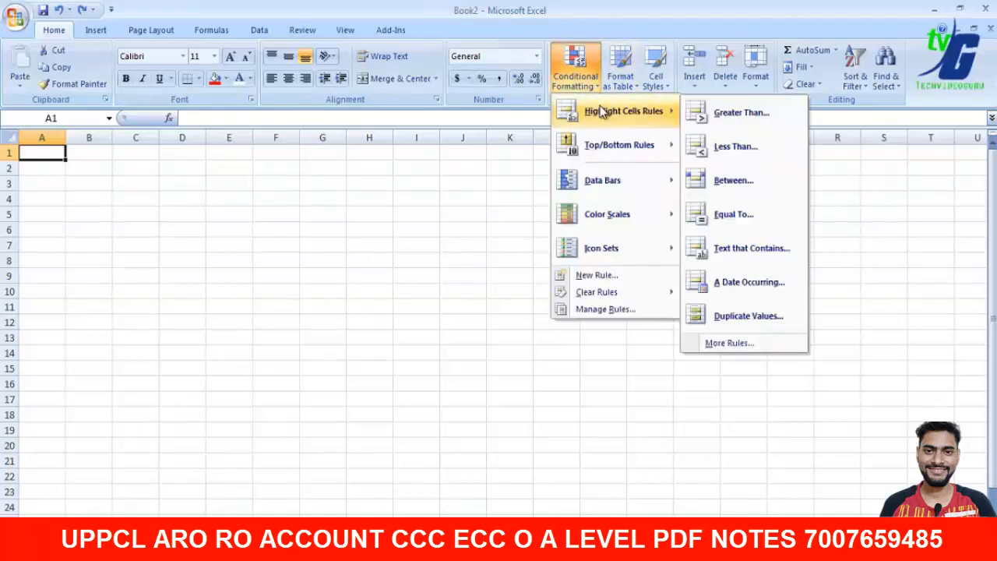
mouse_move(603, 148)
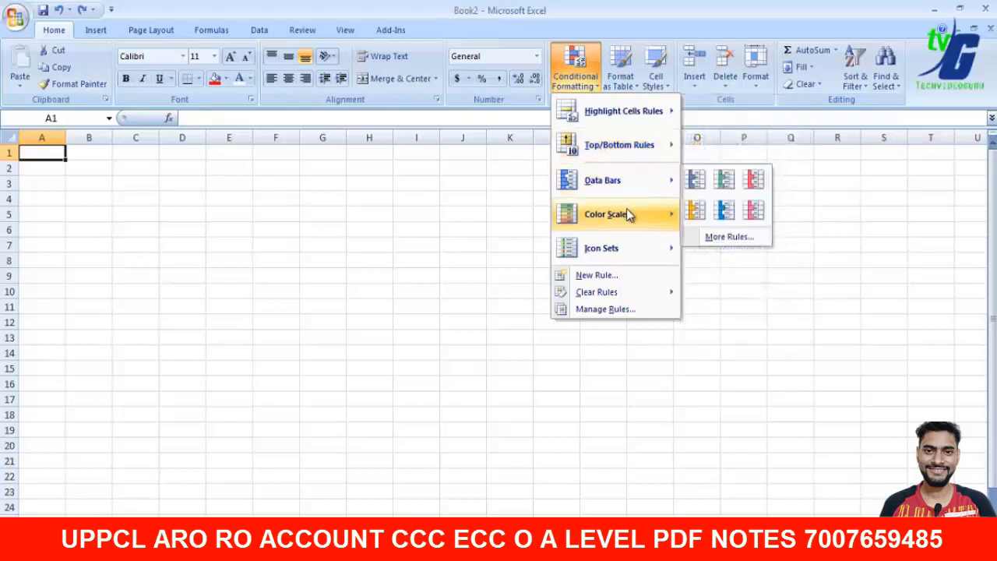
mouse_move(619, 249)
left_click(620, 76)
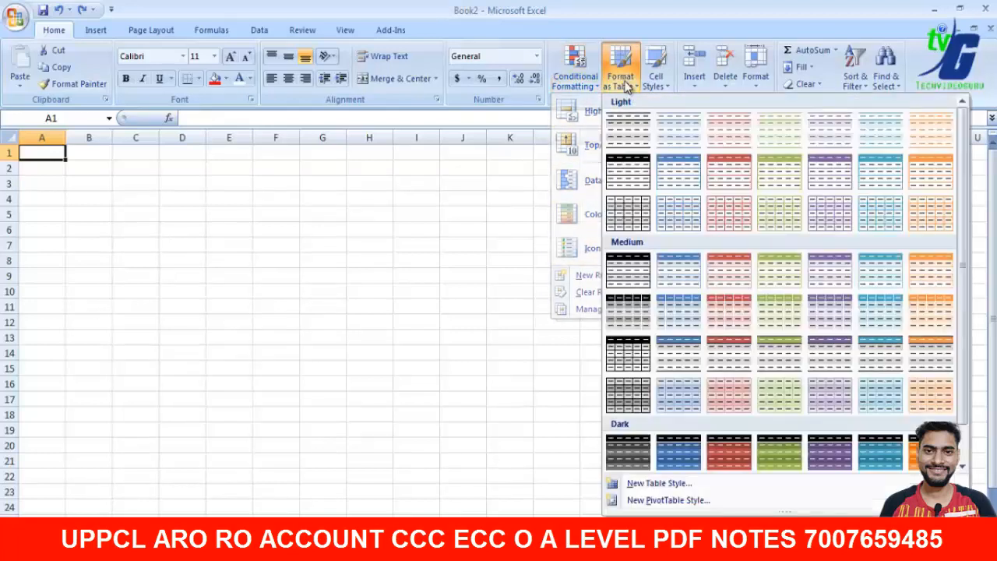
- Try the Bad and Good cell styles on cell A1 and undo both
left_click(659, 78)
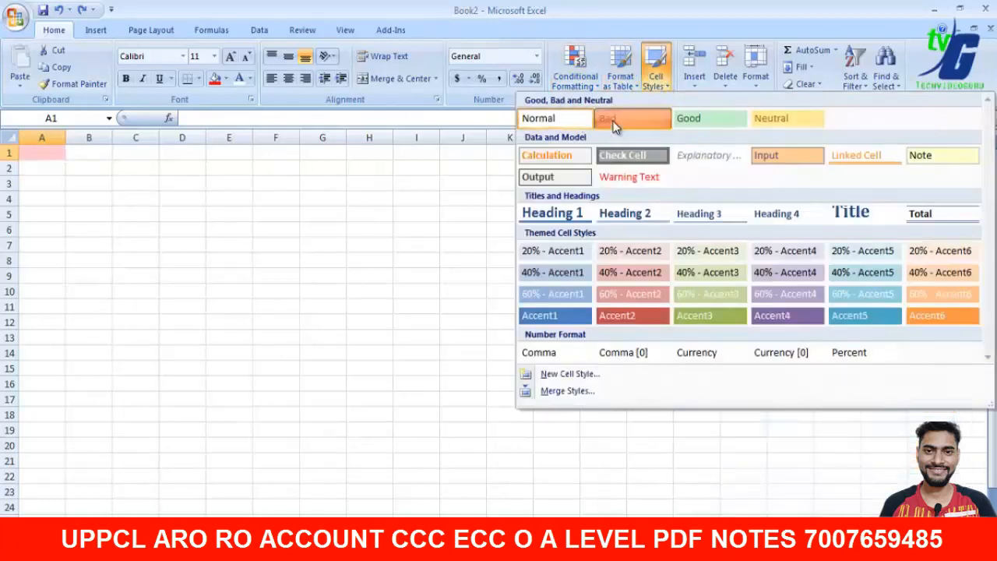
left_click(631, 119)
left_click(654, 82)
left_click(652, 120)
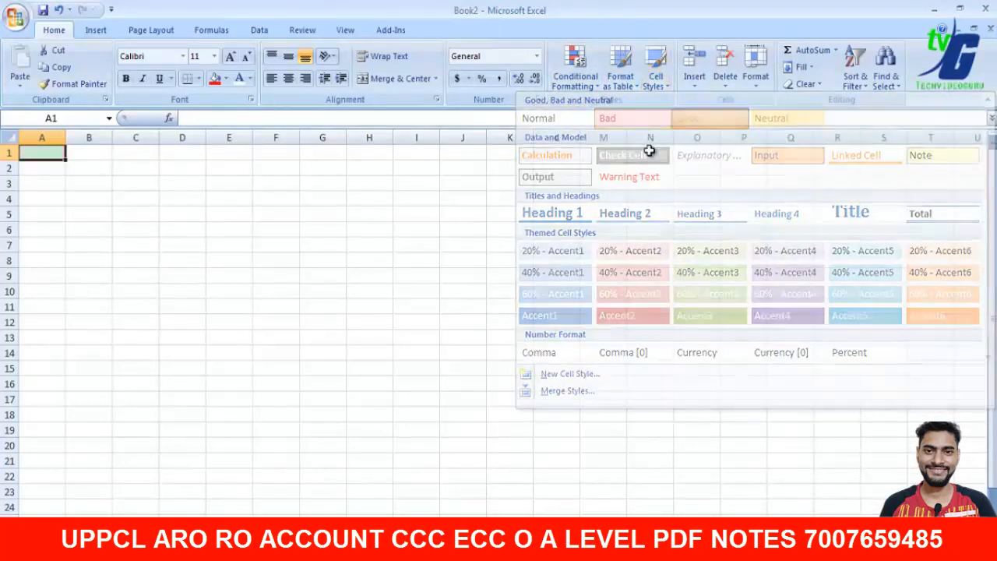
left_click(650, 153)
left_click(58, 155)
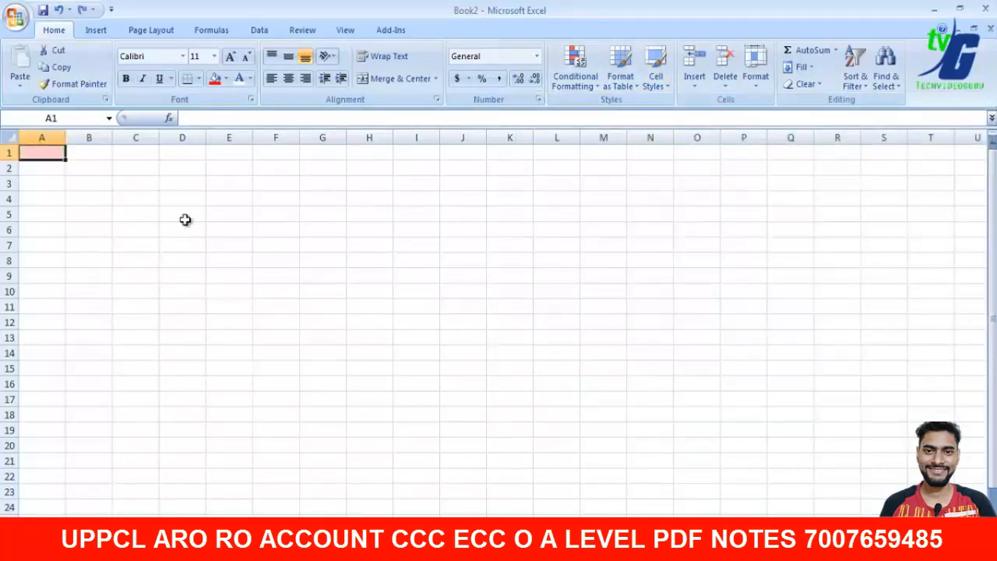
key("ctrl+z")
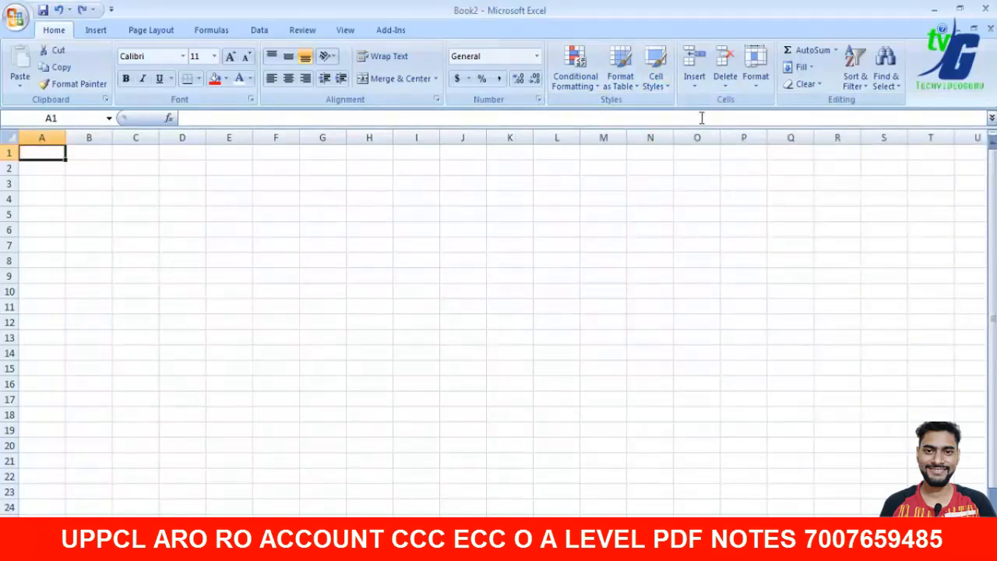
- Insert a cell at D4 with the existing cells shifted down
left_click(695, 89)
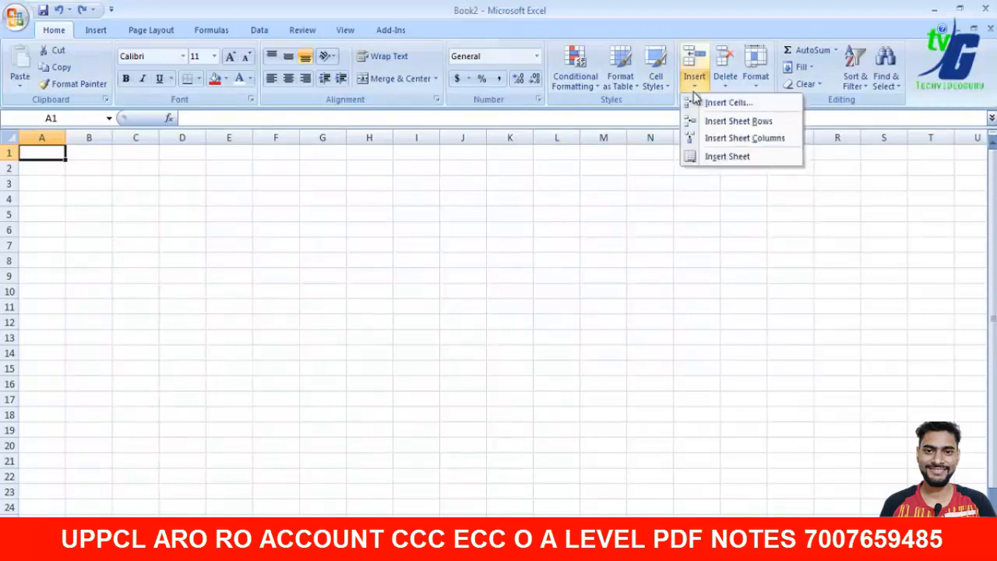
left_click(49, 156)
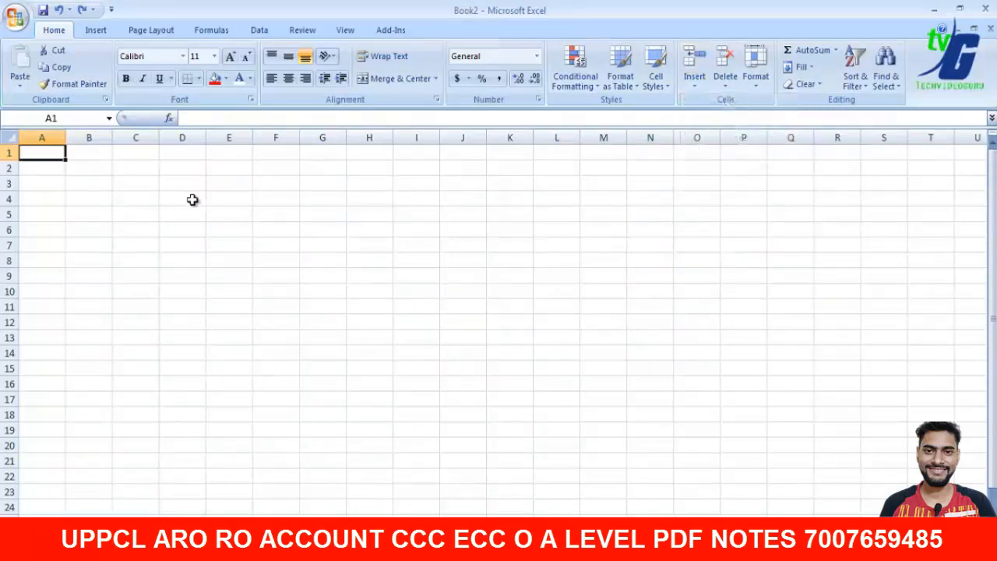
left_click(192, 198)
left_click(694, 86)
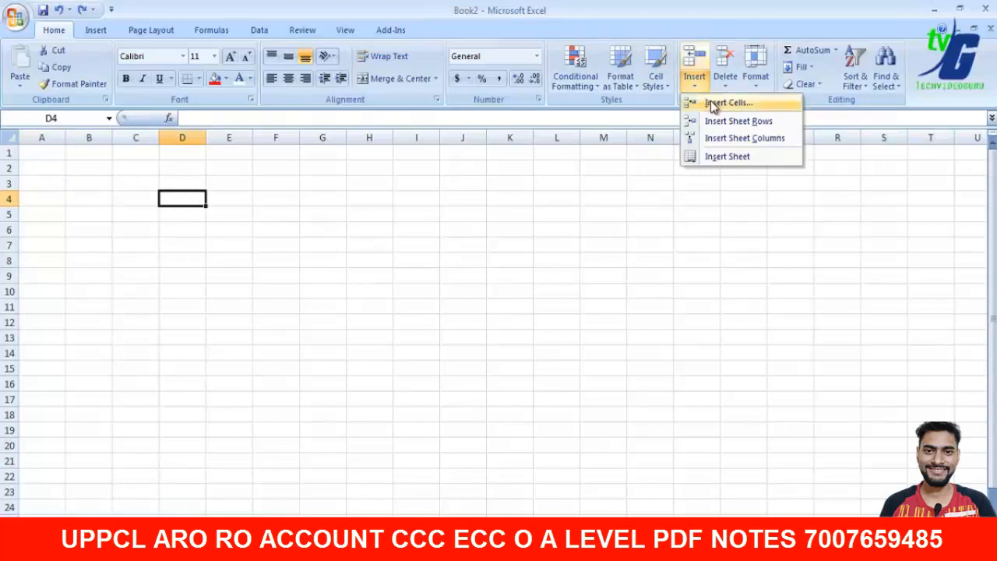
left_click(711, 100)
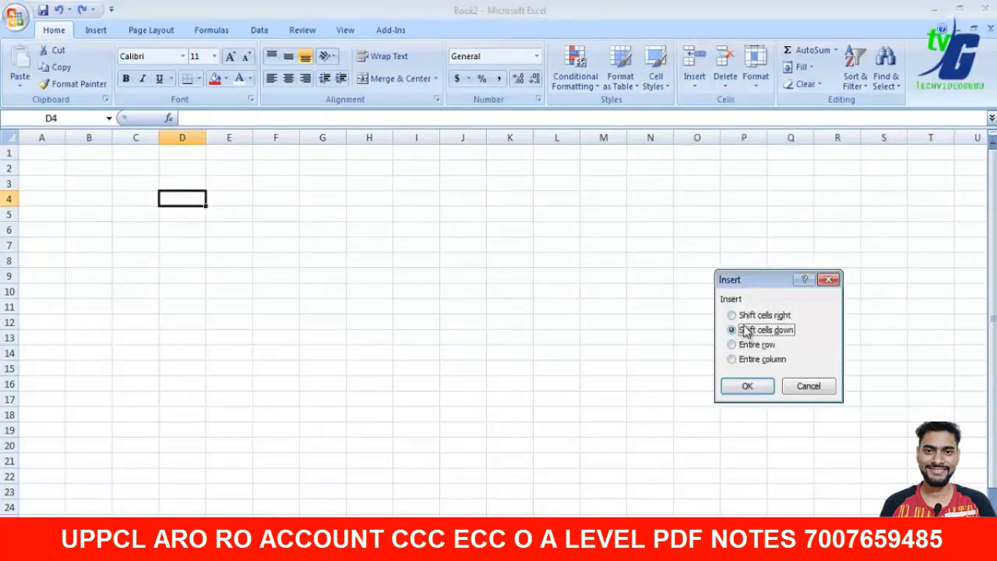
left_click(752, 385)
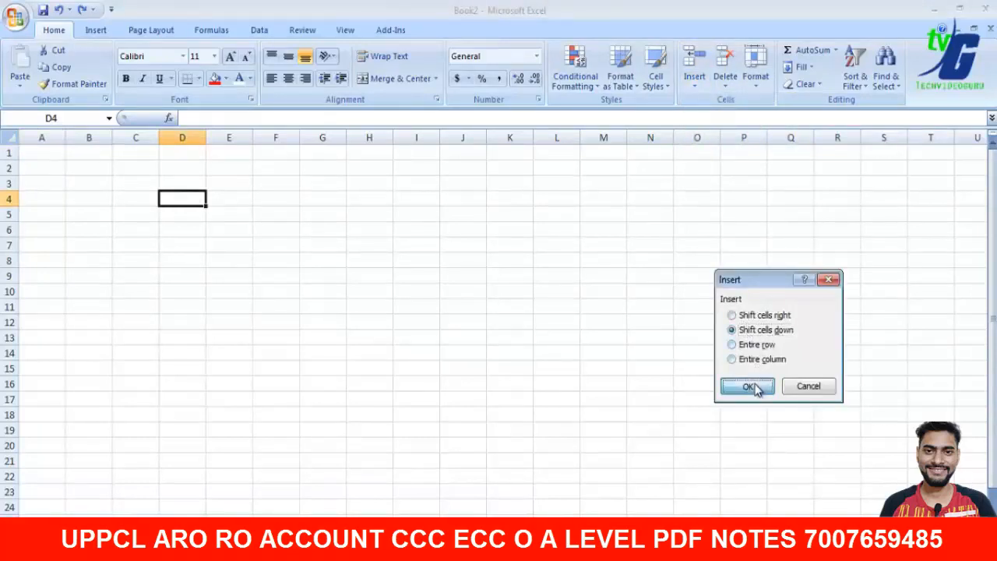
left_click(196, 214)
left_click(196, 274)
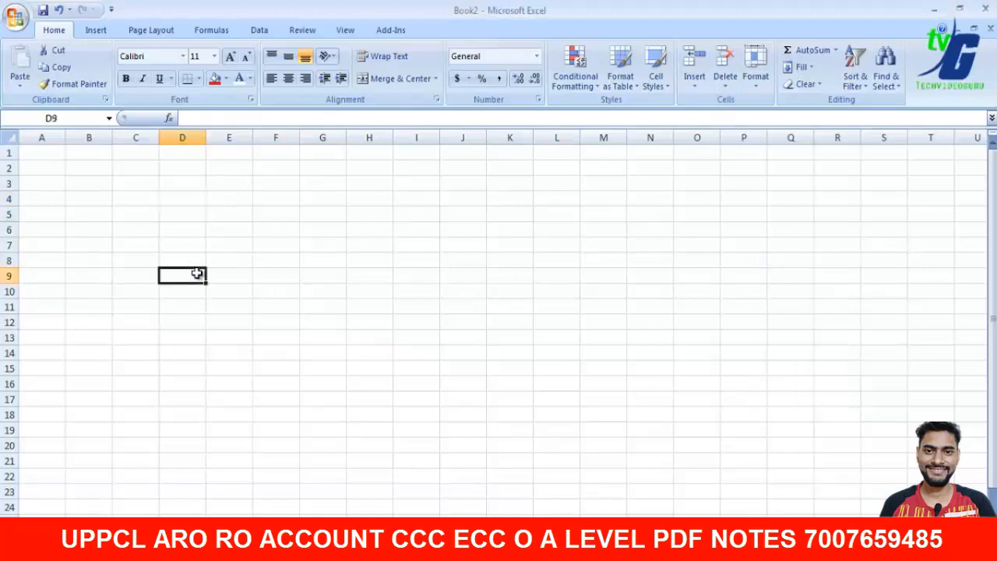
left_click(190, 224)
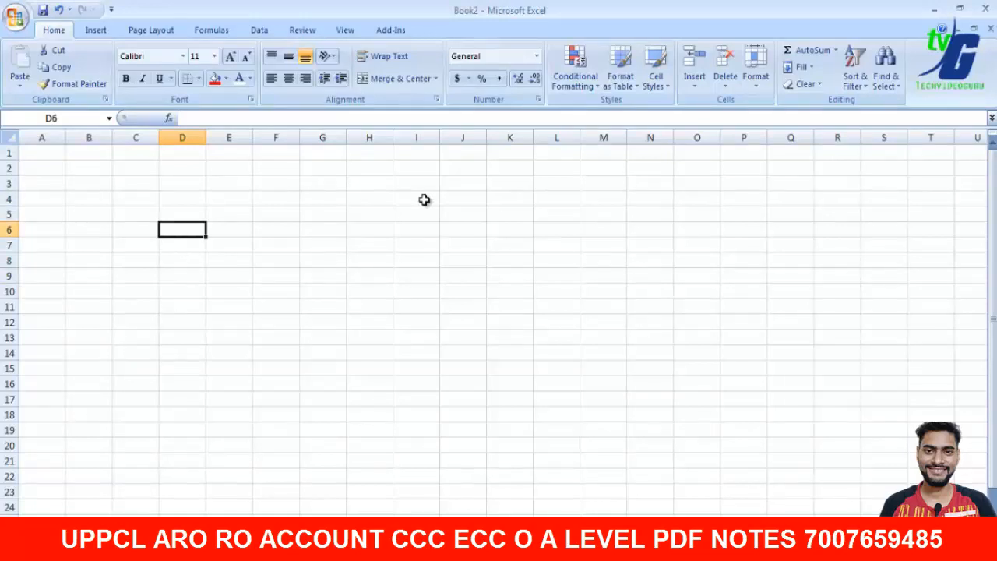
- Review the options for deleting and formatting cells, including the row height setting for row 6
left_click(725, 89)
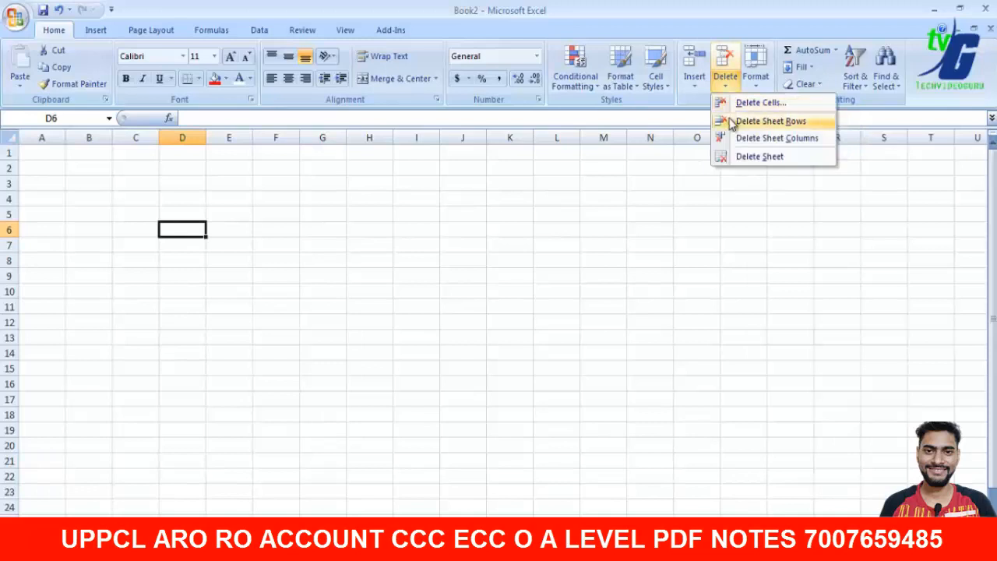
left_click(754, 88)
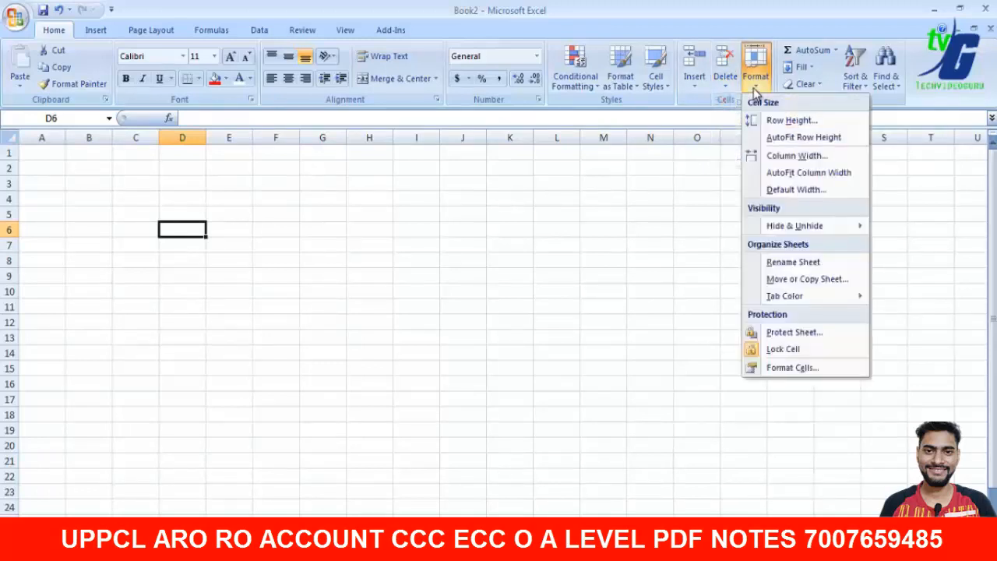
left_click(779, 120)
left_click(749, 357)
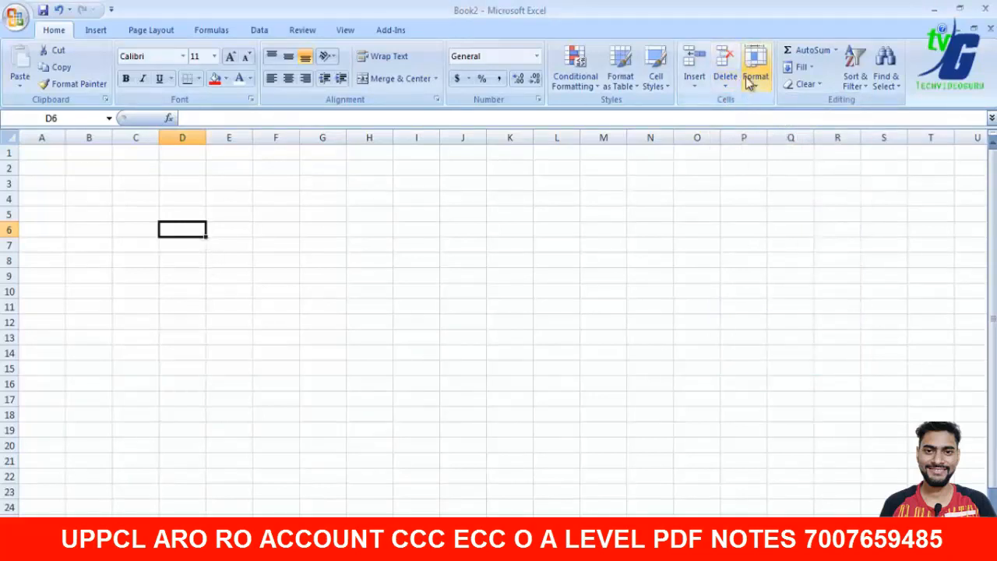
- Enter 45 in cell D6 and increase row 6's height through the Row Height setting
type("45")
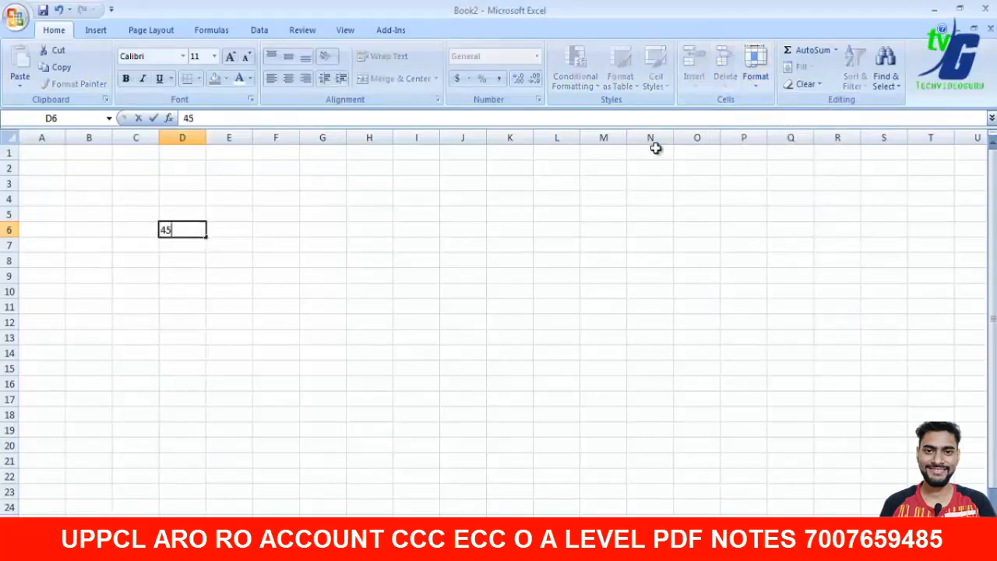
key("ctrl+Return")
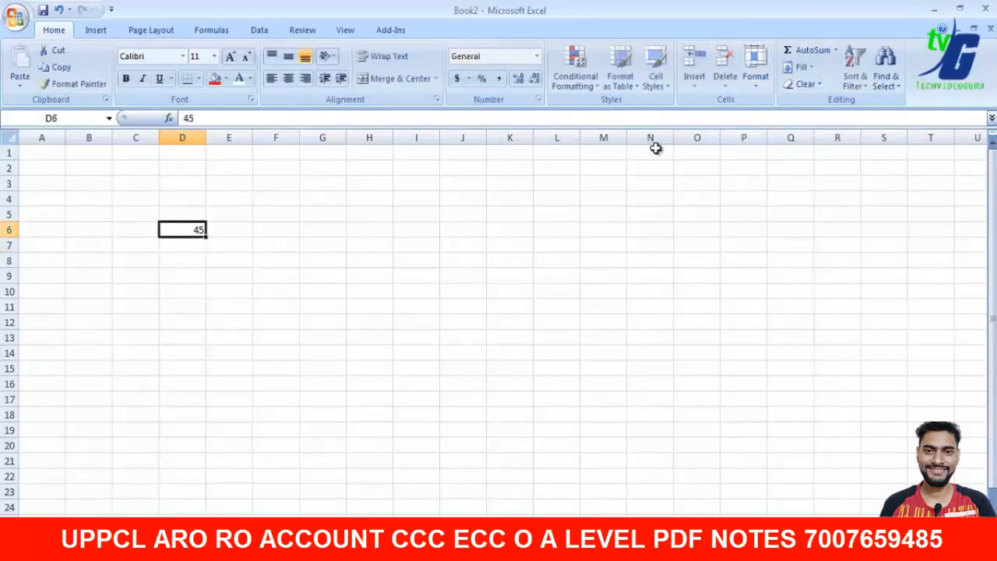
left_click(757, 88)
left_click(783, 120)
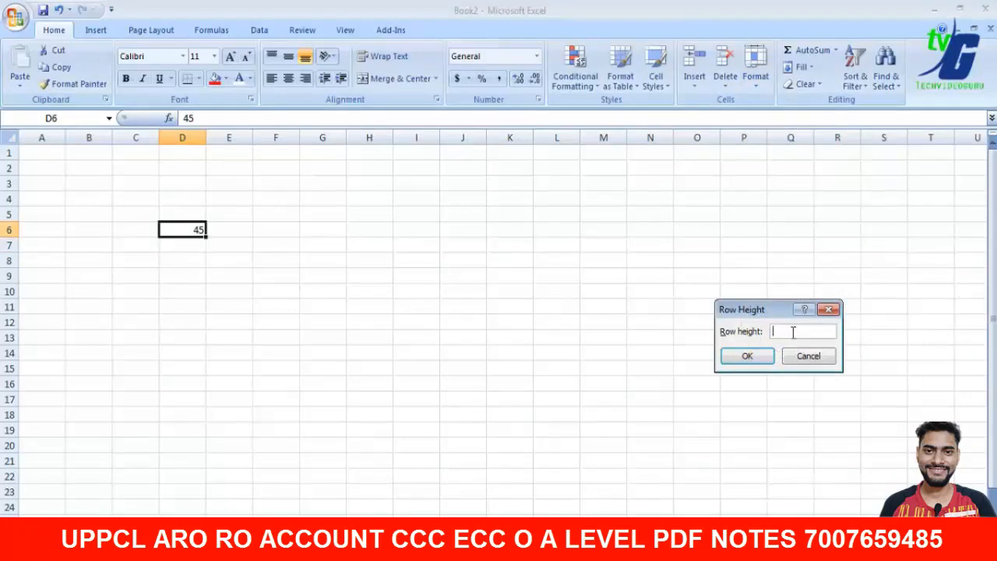
left_click(747, 356)
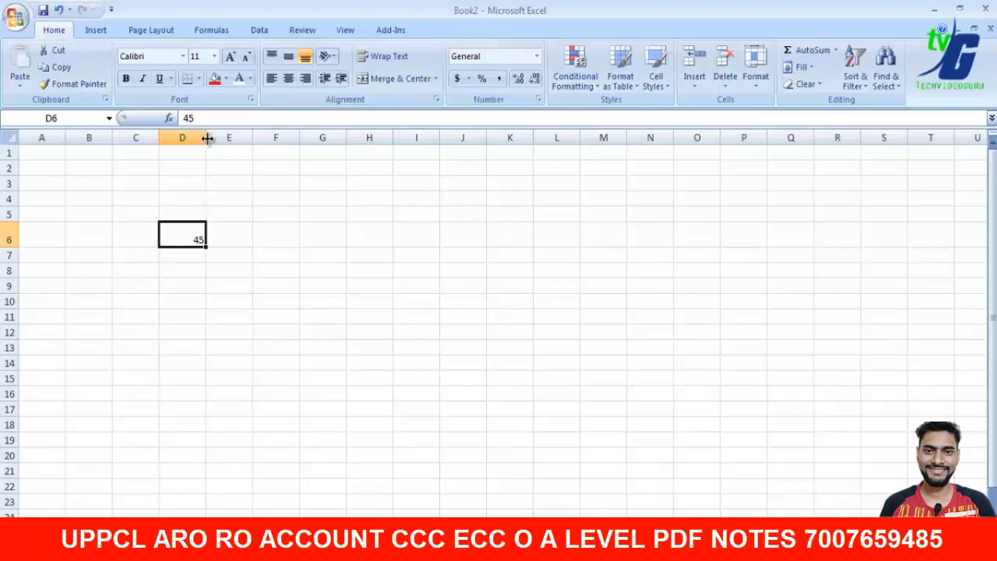
- Resize the grid freehand by widening columns D and E and making row 6 much taller
left_click_drag(208, 138, 247, 139)
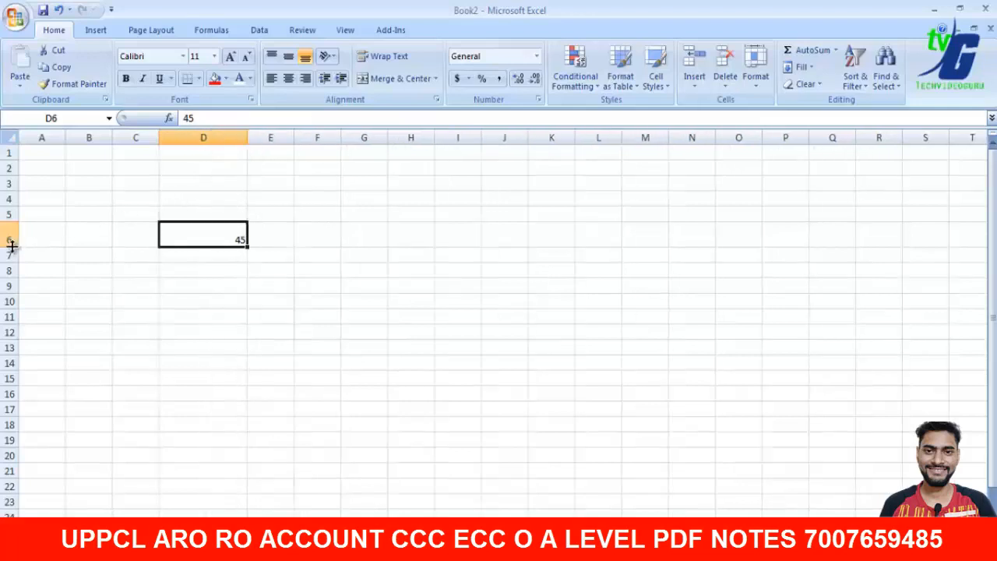
left_click_drag(12, 246, 11, 360)
left_click(281, 136)
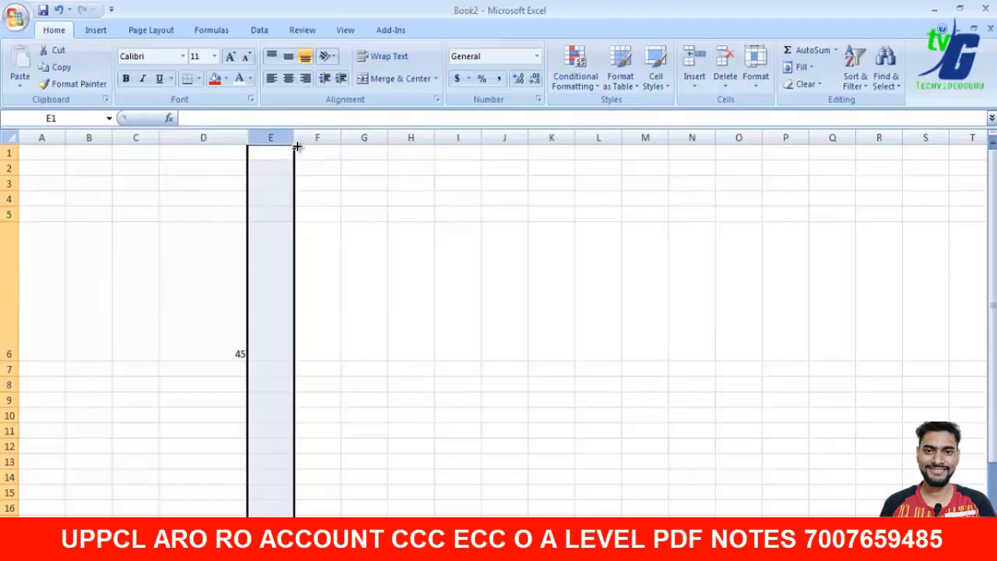
left_click_drag(295, 141, 417, 148)
left_click(523, 261)
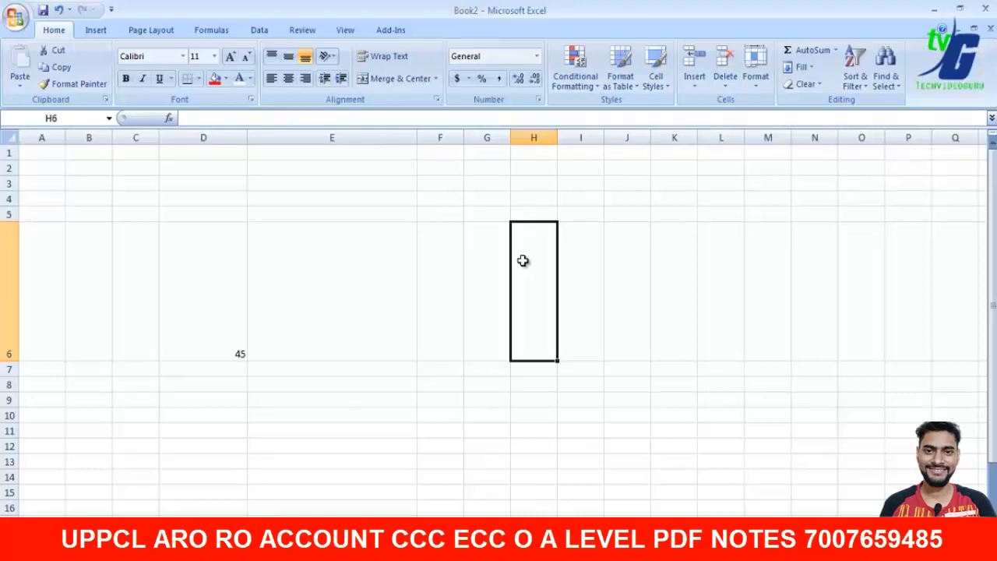
left_click(363, 254)
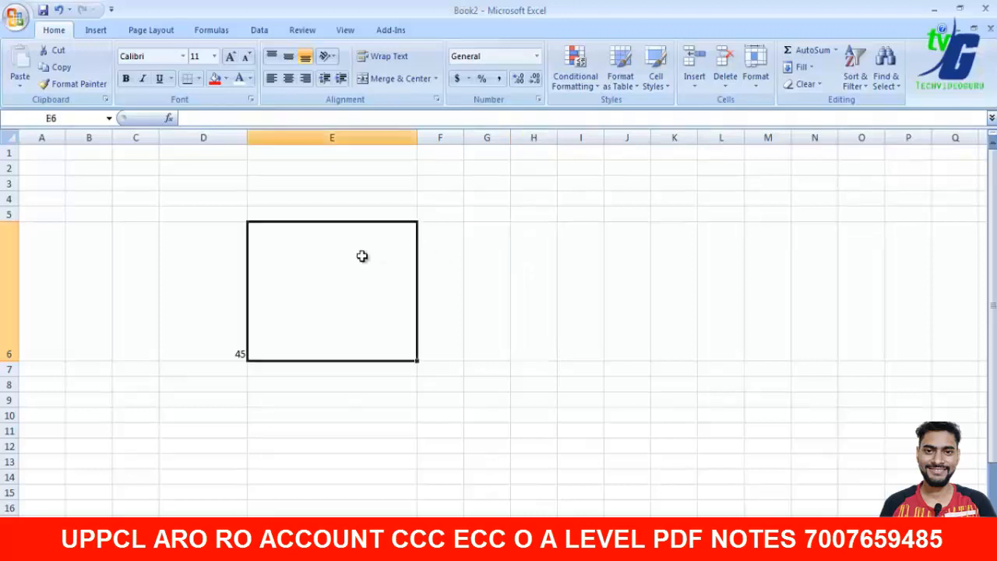
- Add a Less Than 25 conditional formatting rule to cell D6 with Light Red Fill with Dark Red Text
left_click(233, 309)
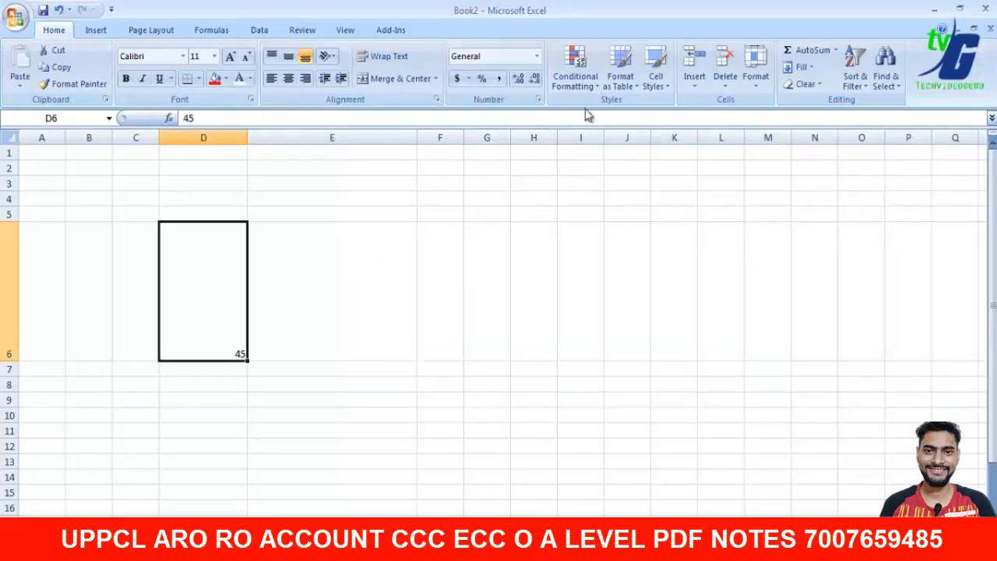
left_click(598, 88)
mouse_move(605, 111)
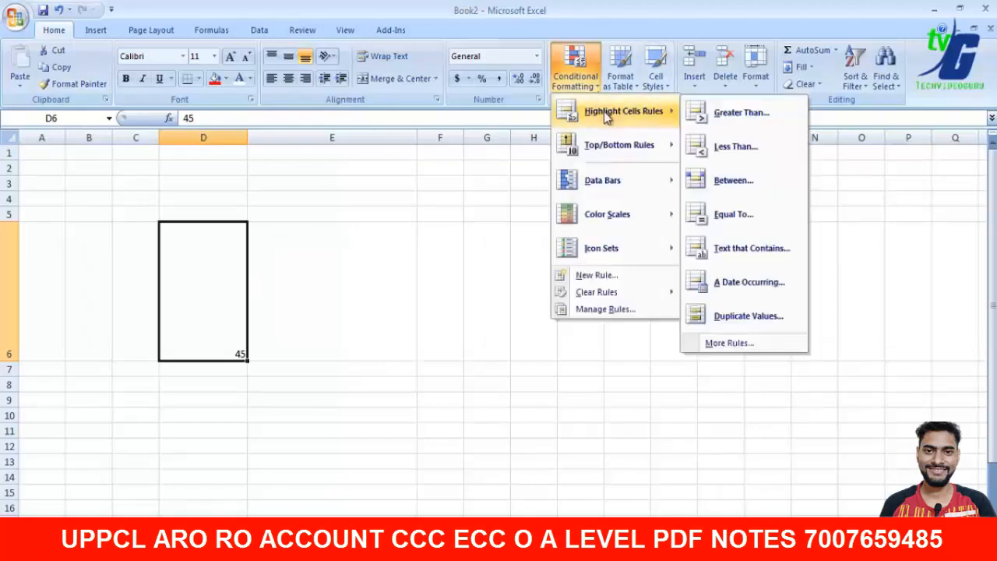
left_click(736, 148)
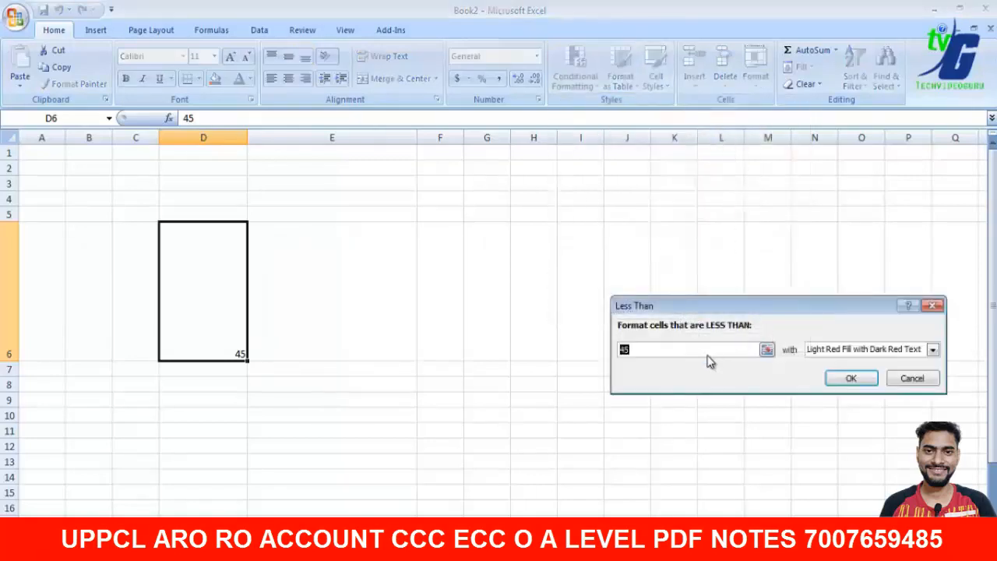
type("25")
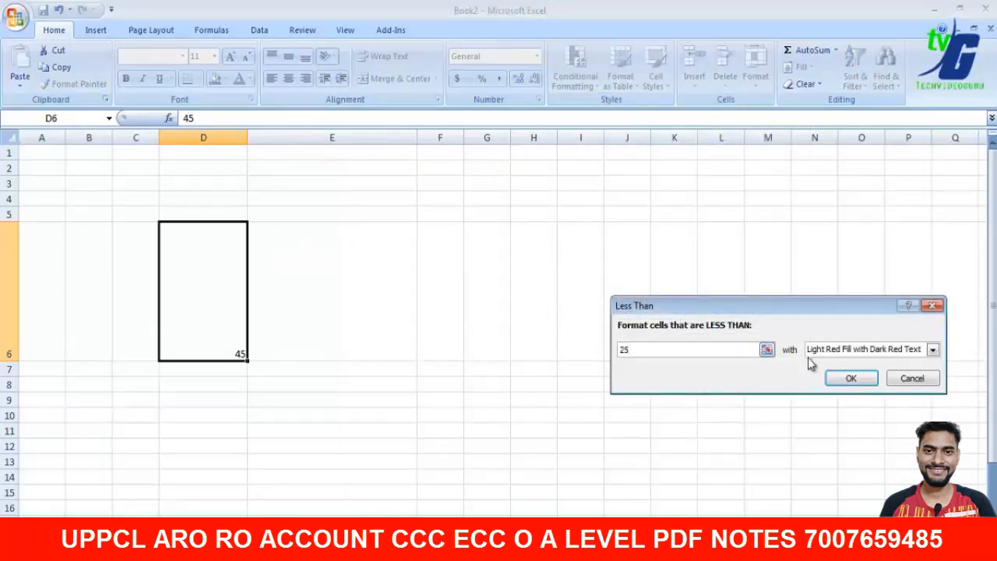
left_click(851, 378)
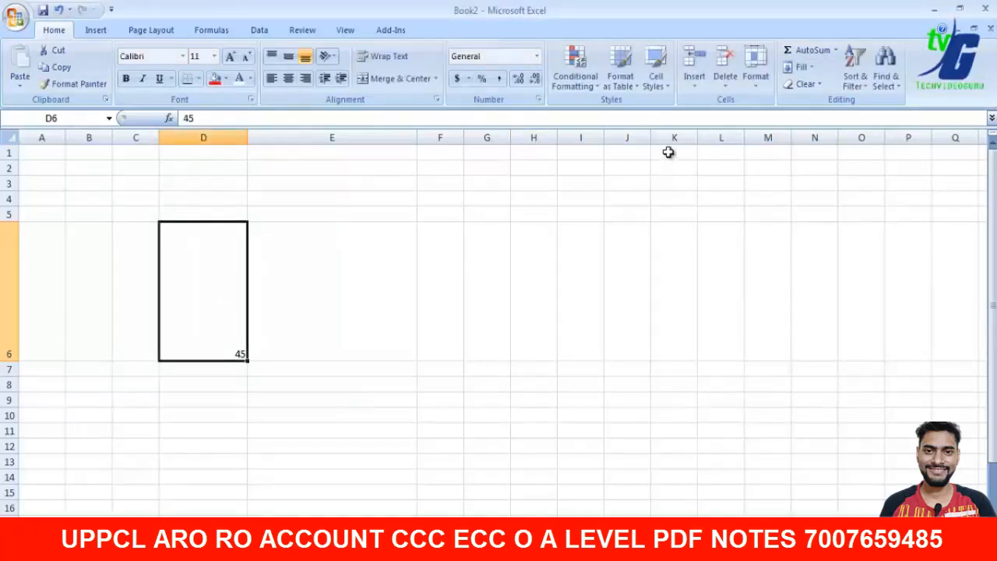
- Apply blue data bars to cell D6
left_click(599, 88)
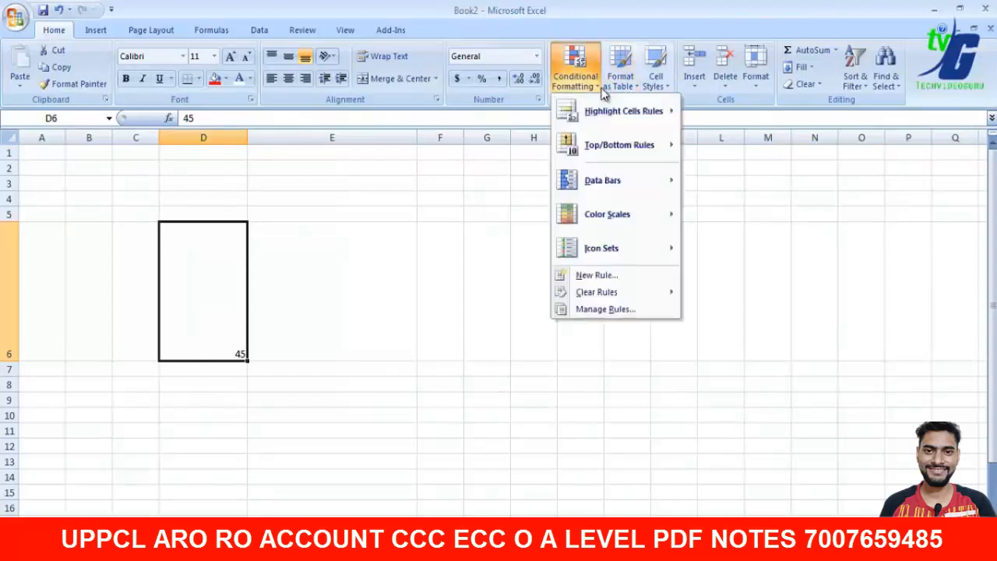
mouse_move(592, 182)
left_click(701, 182)
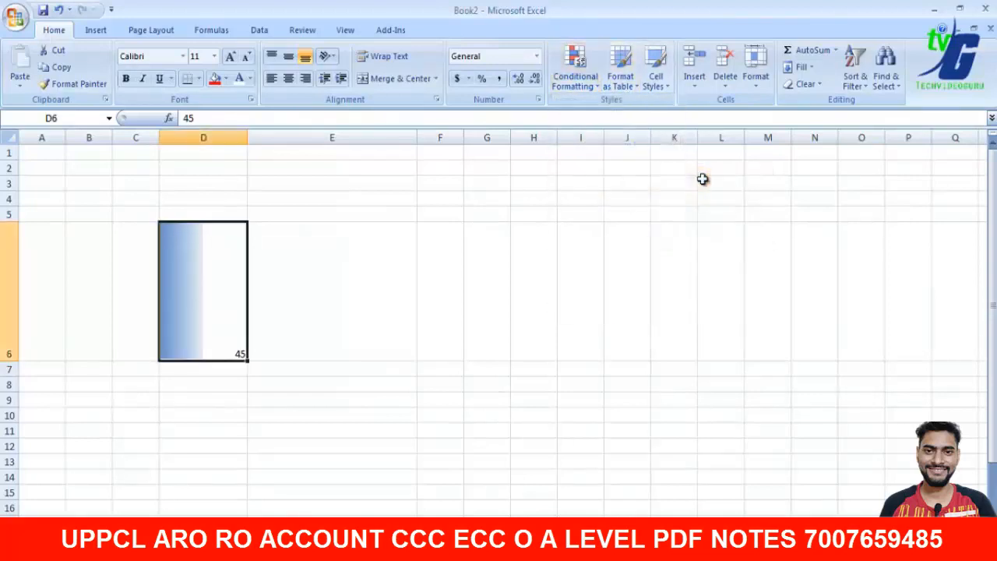
- Add a Bottom 10% conditional formatting rule to cell D6 with Light Red Fill with Dark Red Text
left_click(575, 77)
mouse_move(623, 184)
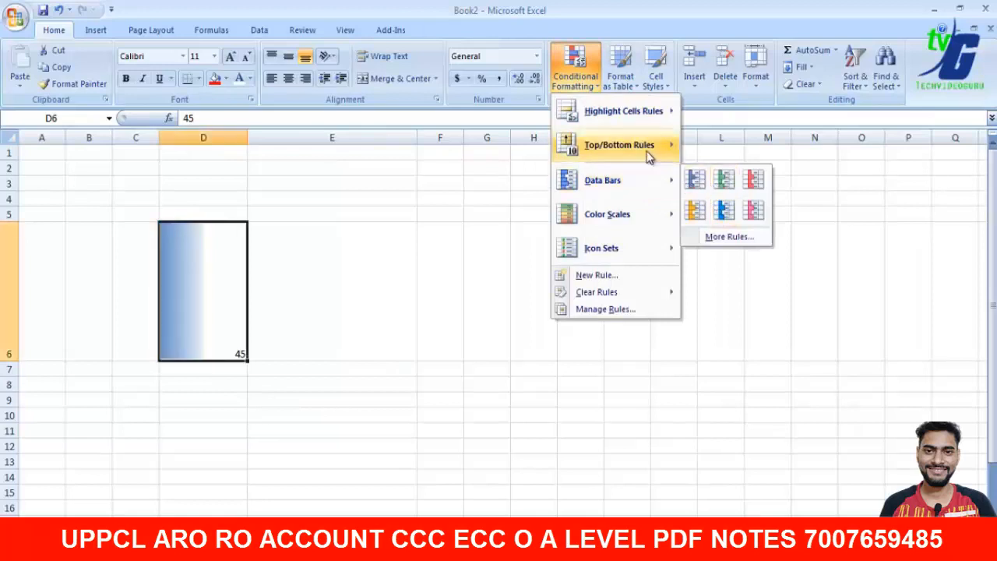
mouse_move(651, 156)
left_click(713, 249)
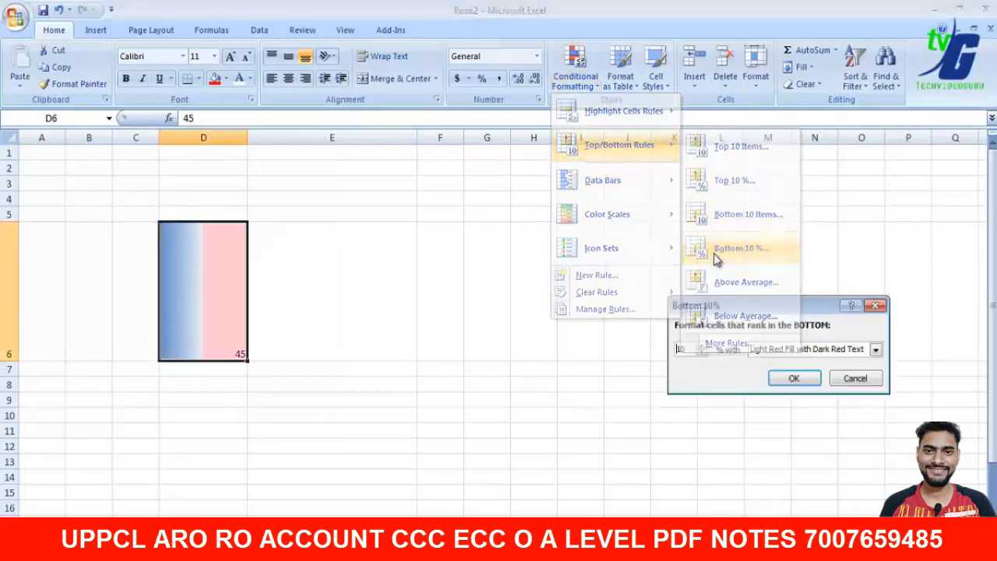
left_click(783, 379)
left_click(363, 328)
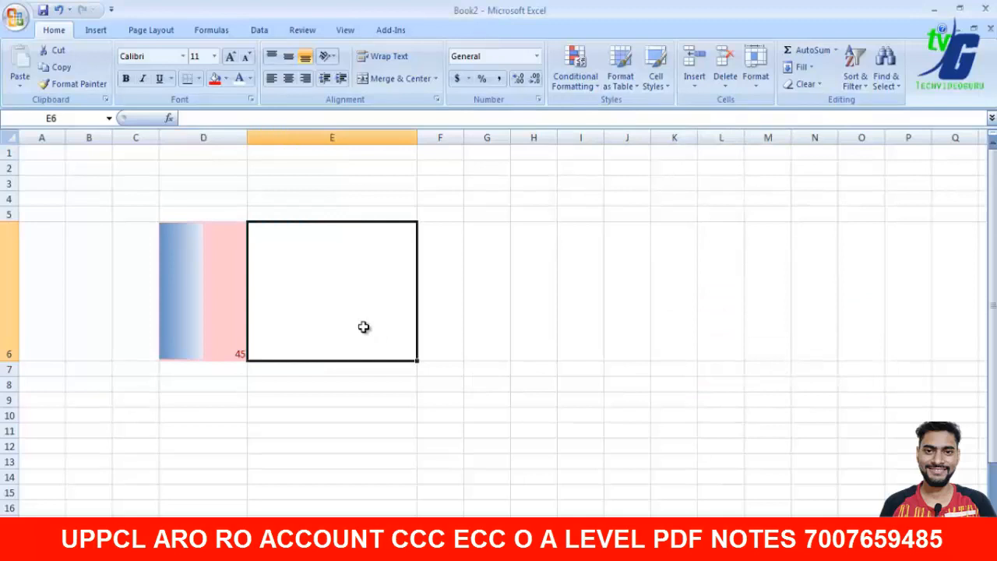
left_click(513, 305)
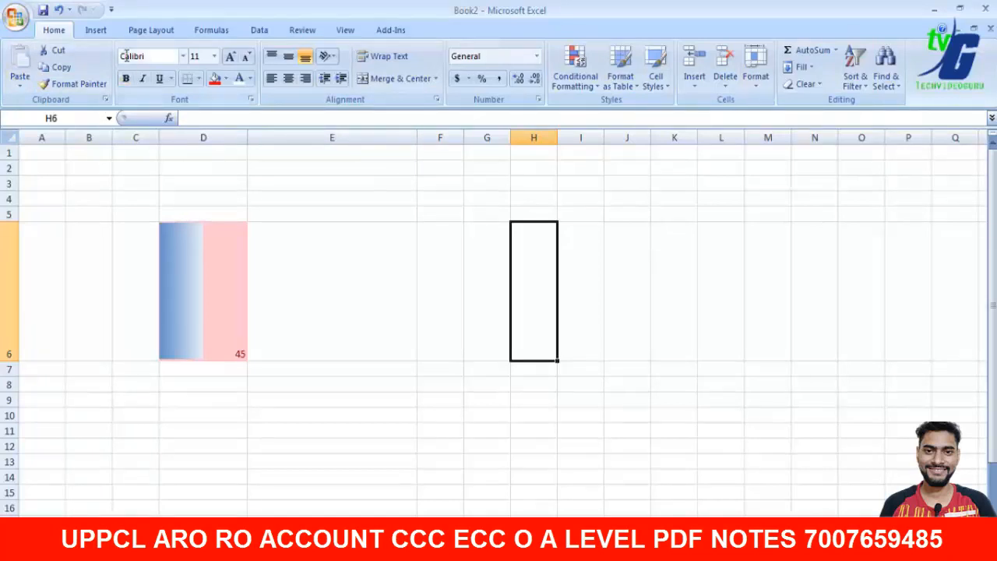
left_click(207, 34)
left_click(96, 31)
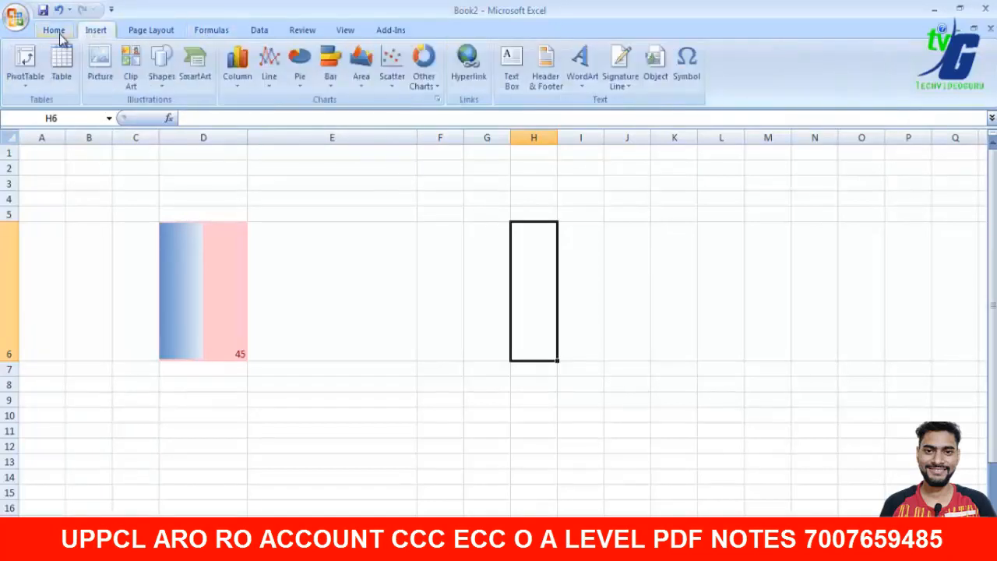
left_click(56, 33)
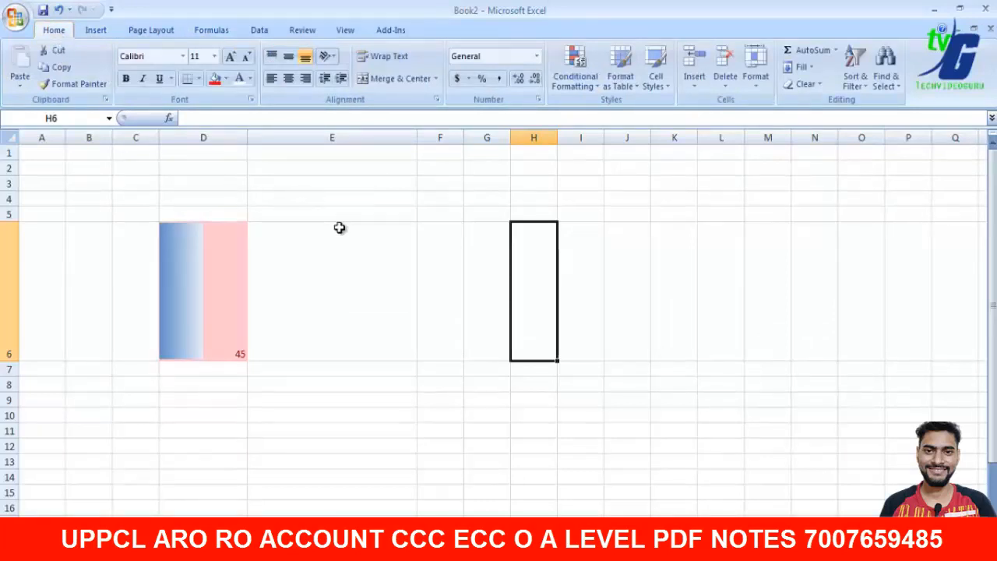
- Undo the previous edits around D6, including its value, its formatting and the enlarged rows and columns
key("ctrl+z")
key("ctrl+z")
key("ctrl+z")
key("ctrl+z")
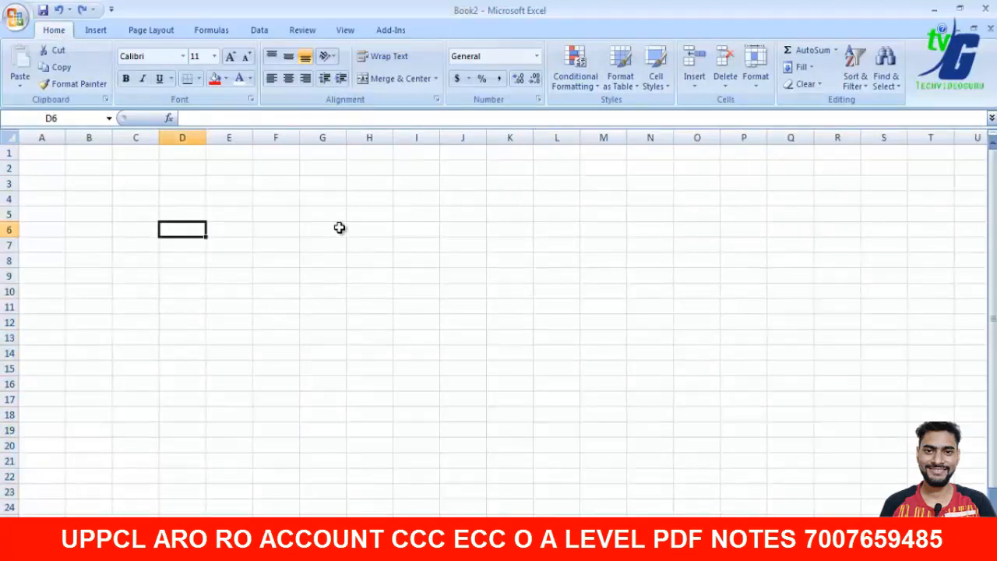
- Enter the numbers 25, 45, 654 and 32 down column C in cells C3 to C6
left_click(198, 81)
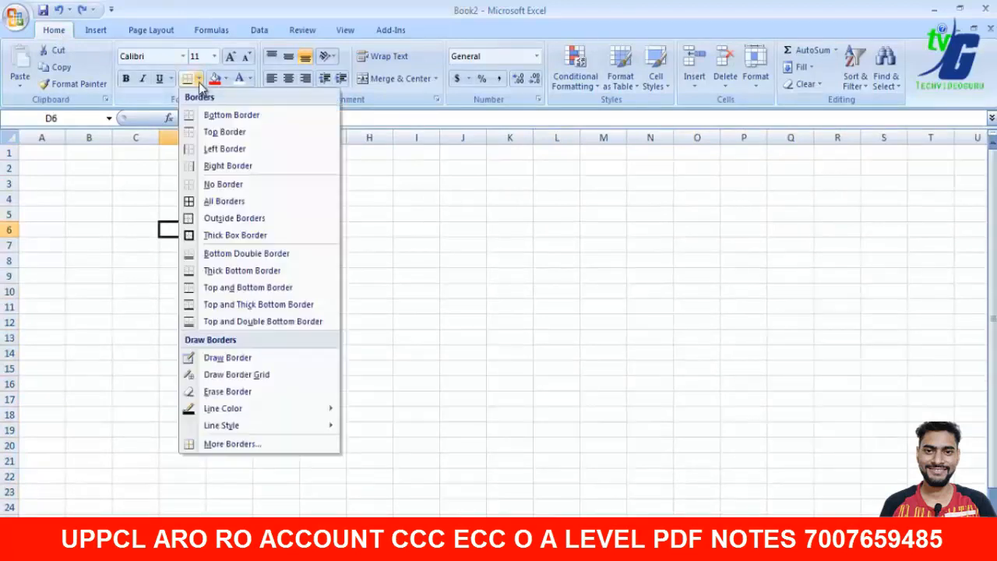
left_click(132, 195)
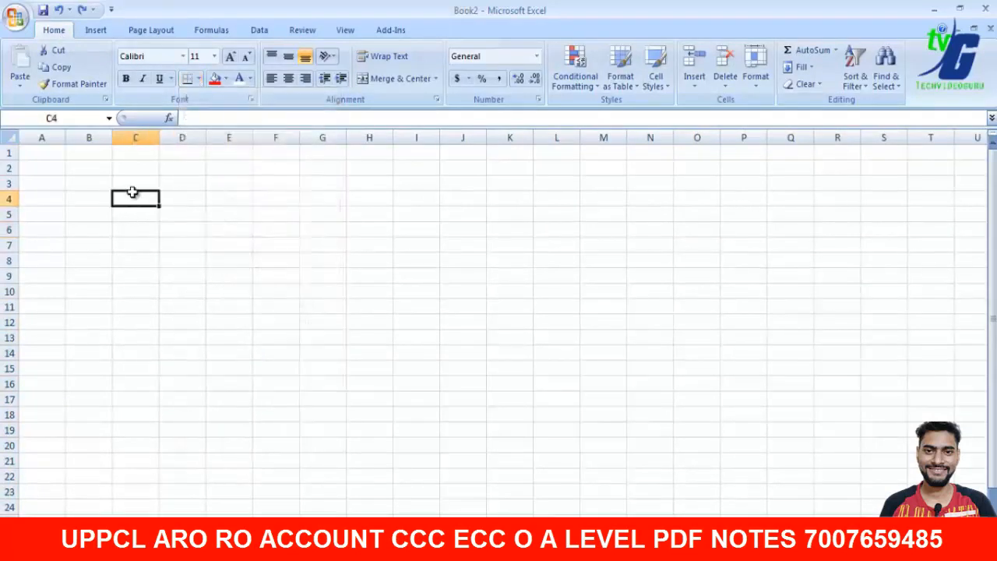
left_click(153, 182)
type("10")
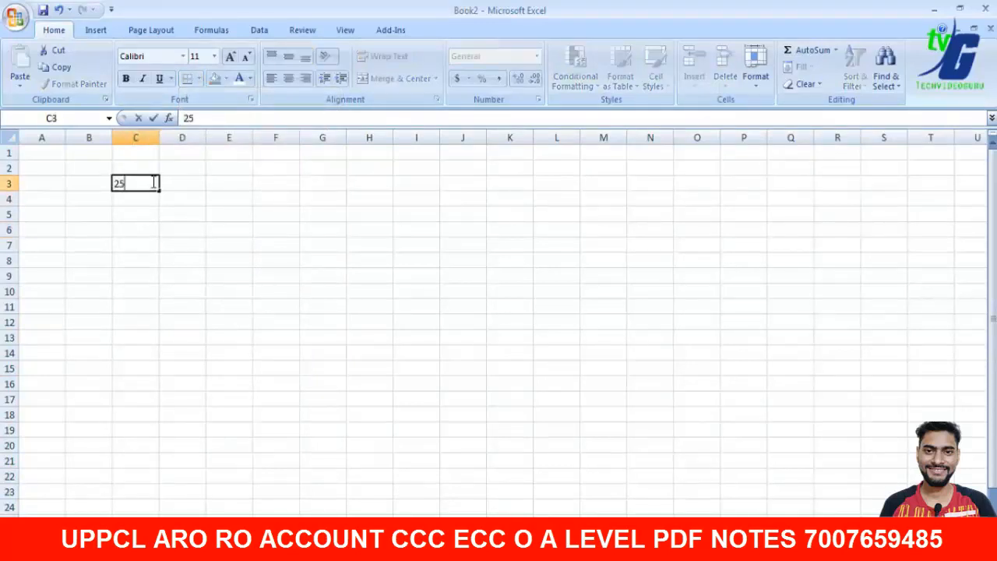
key("Return")
type("45")
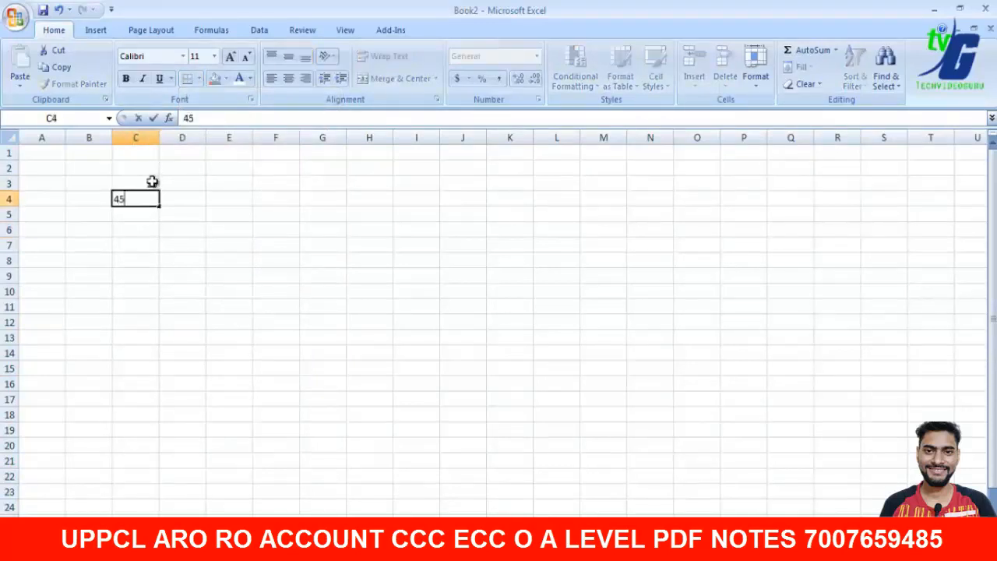
key("Return")
type("654")
key("Return")
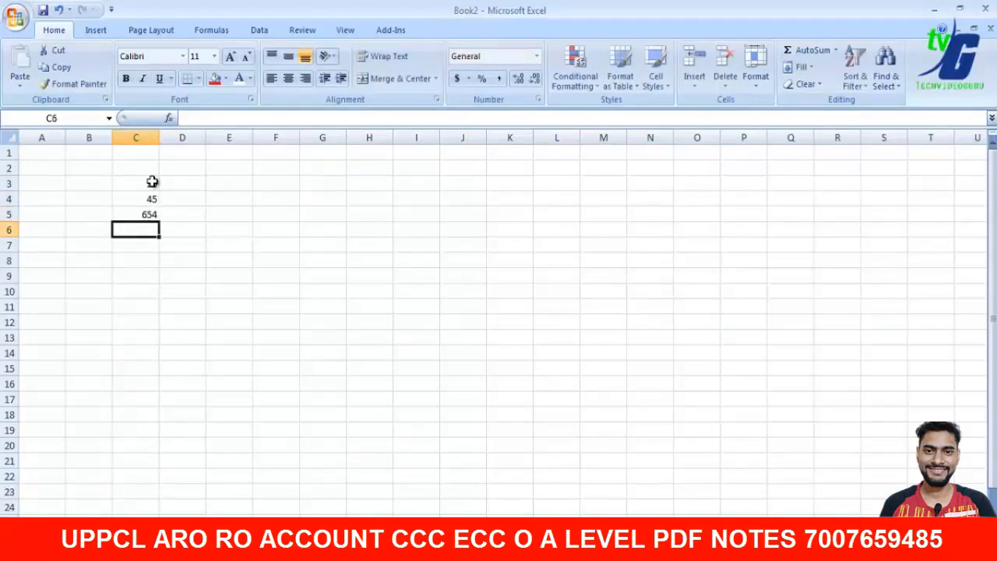
type("32")
key("Return")
key("Right")
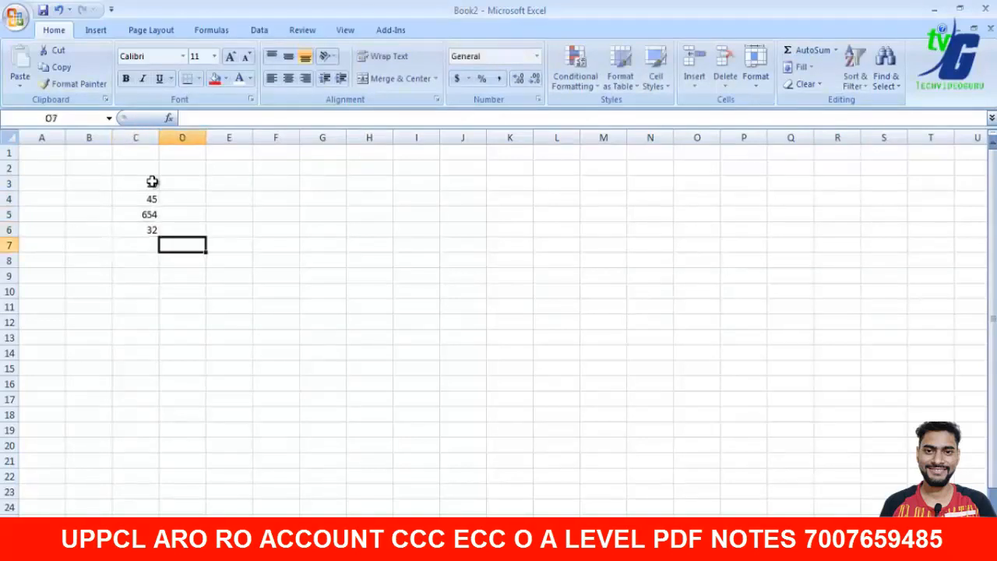
type("5")
key("Return")
key("Up")
key("Up")
key("Up")
key("Down")
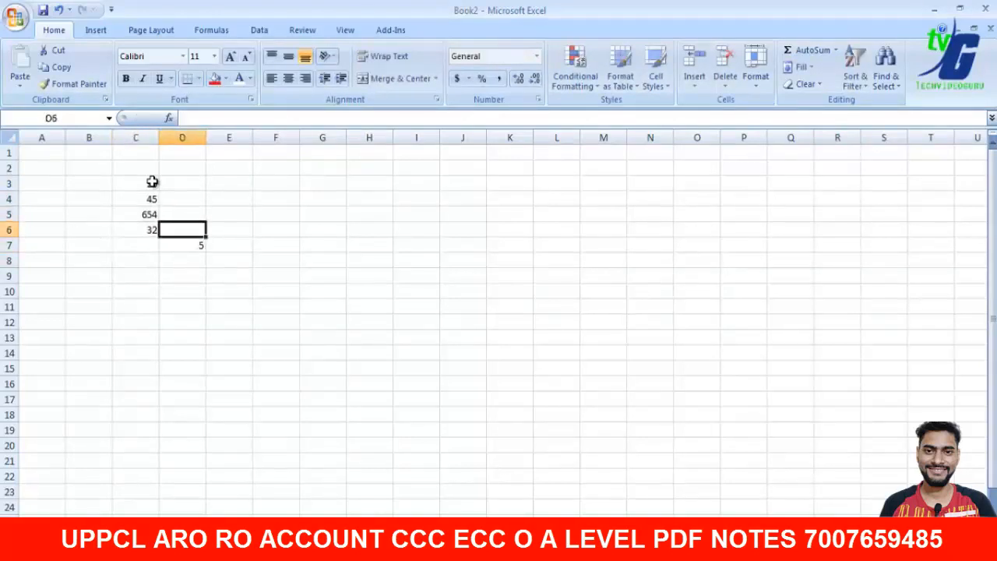
key("Up")
key("Down")
key("Down")
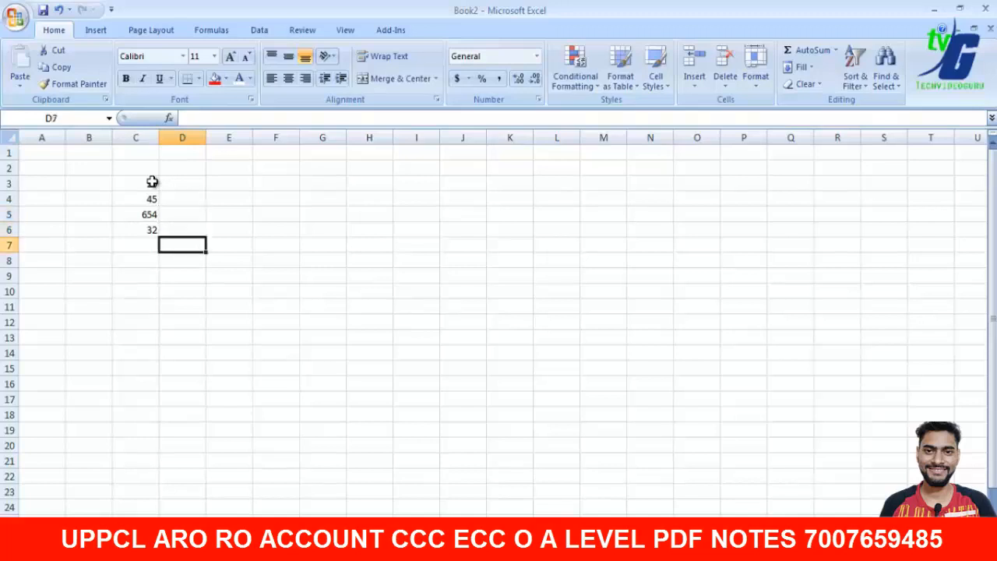
- Enter the numbers 4, 5 and 24 down column D in cells D3 to D5
key("Up")
key("Up")
key("Up")
key("Up")
type("4")
key("Return")
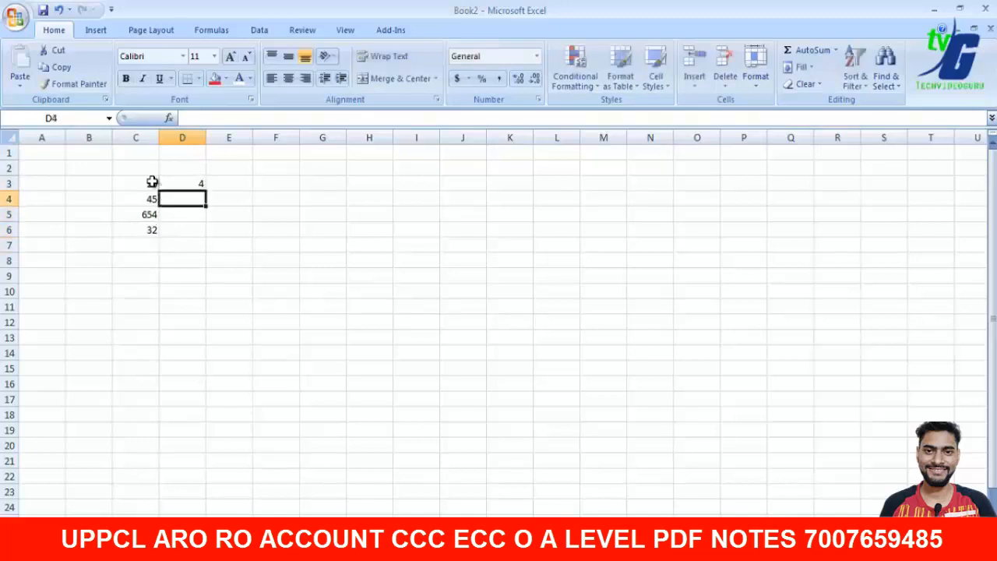
type("5")
key("Return")
type("24")
key("Return")
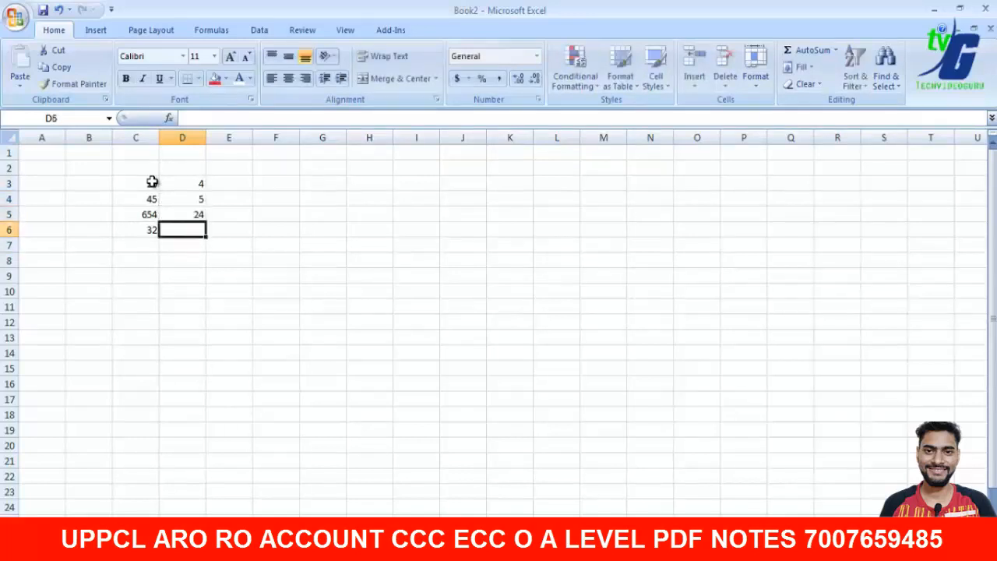
- Enter the numbers 45, 21, 45 and 32 down column E in cells E3 to E6
key("Right")
key("Right")
key("Up")
key("Up")
key("Left")
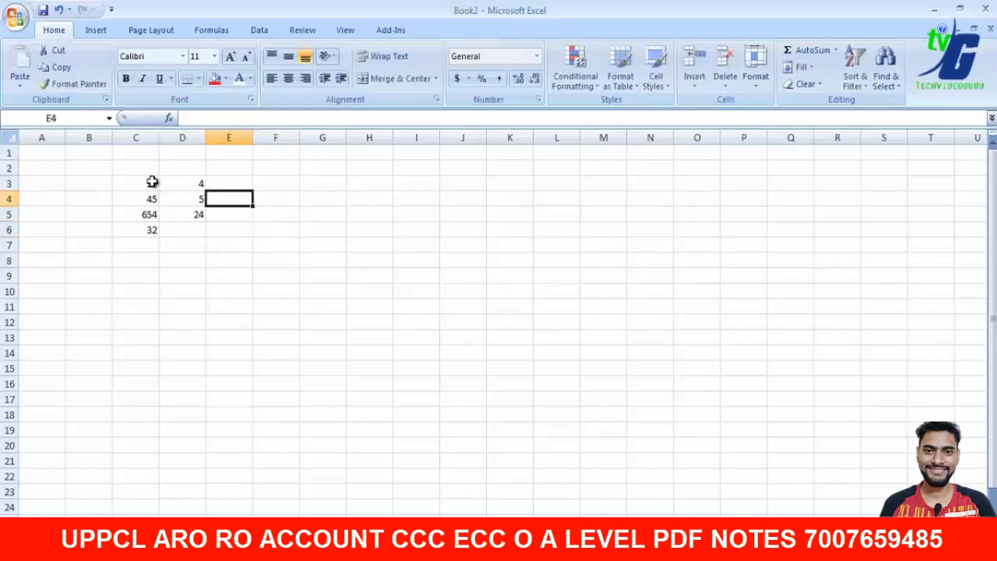
key("Up")
type("45")
key("Return")
type("21")
key("Return")
type("45")
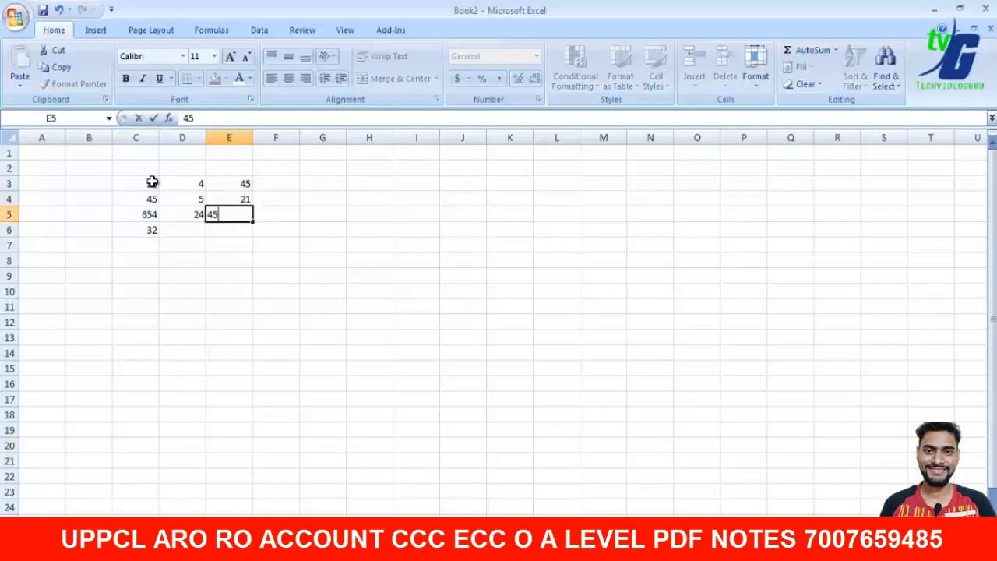
key("Return")
type("32")
key("Return")
- Fill the empty cell D6 in the number block with 23
key("Left")
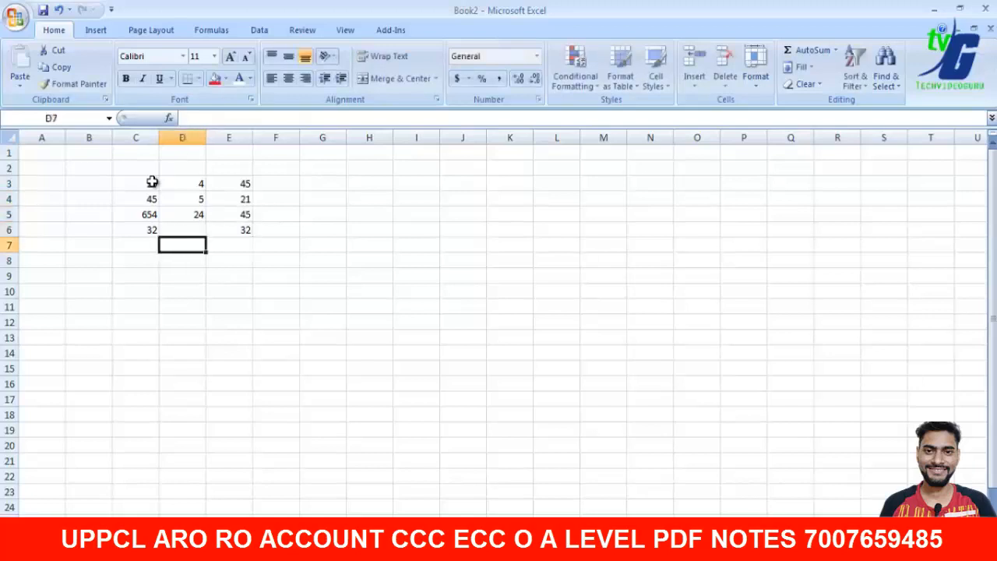
key("Up")
type("23")
key("Return")
- Apply All Borders to the number block C3:E6
left_click_drag(129, 187, 250, 232)
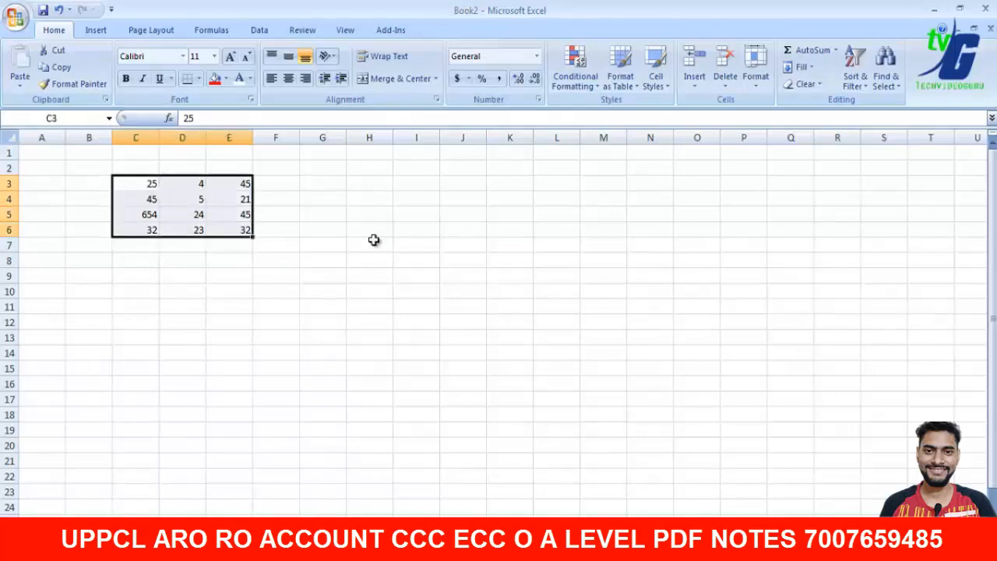
left_click(199, 79)
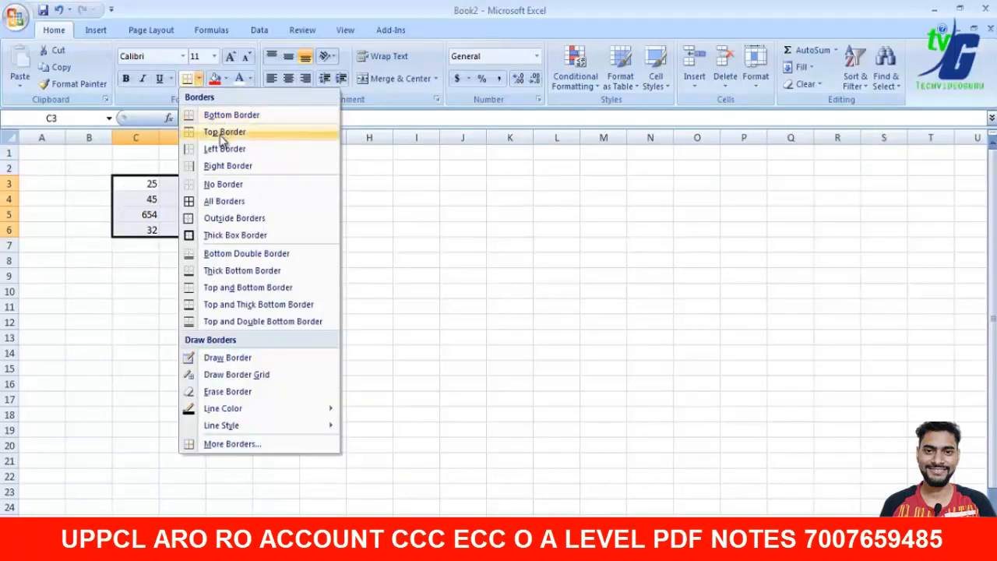
left_click(225, 201)
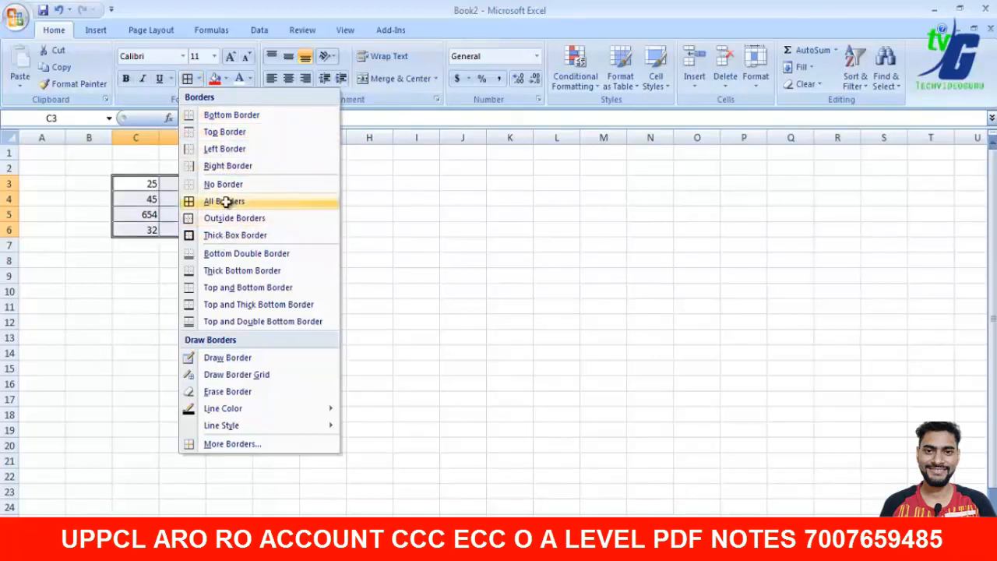
left_click(225, 201)
left_click(360, 243)
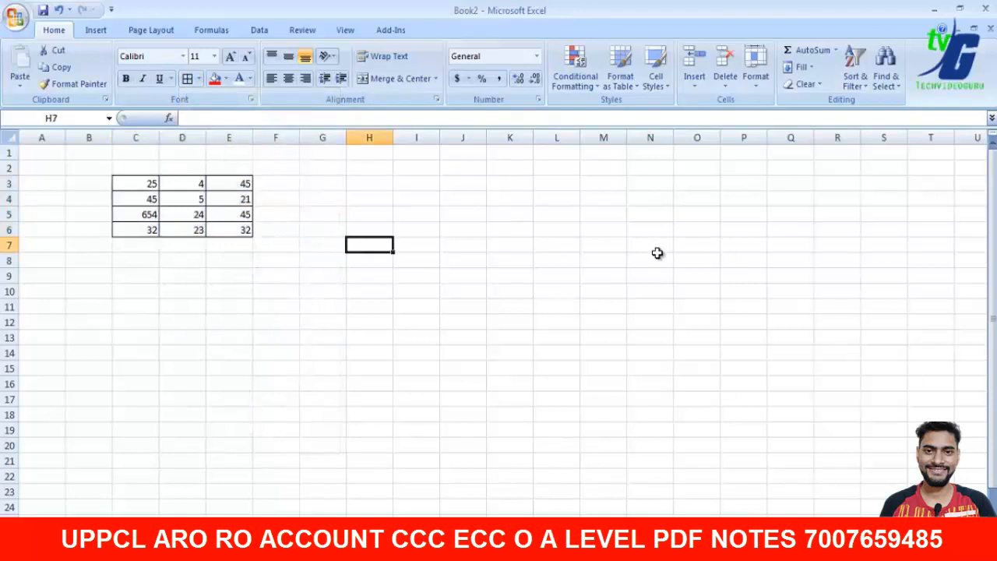
- Try filling D6 down into D7 and E6 across into F6, and undo both fills
left_click(173, 234)
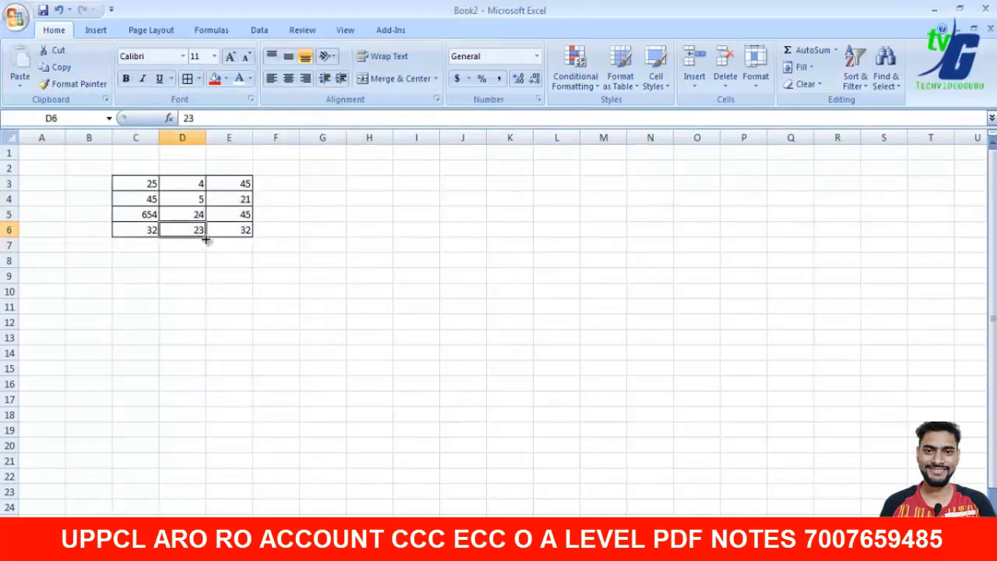
mouse_move(206, 240)
left_mouse_down()
mouse_move(213, 263)
mouse_move(211, 254)
left_mouse_up()
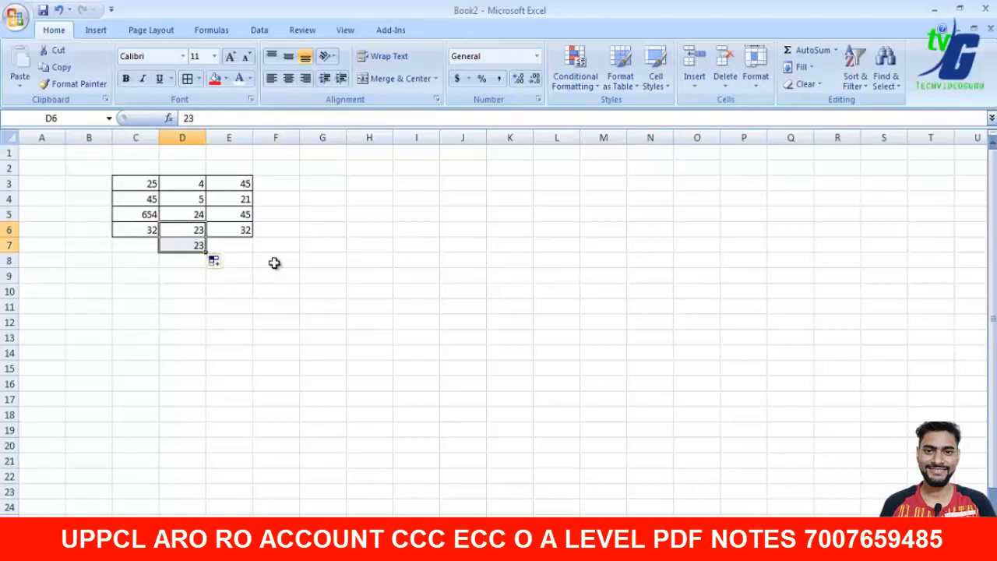
left_click(274, 262)
left_click(249, 232)
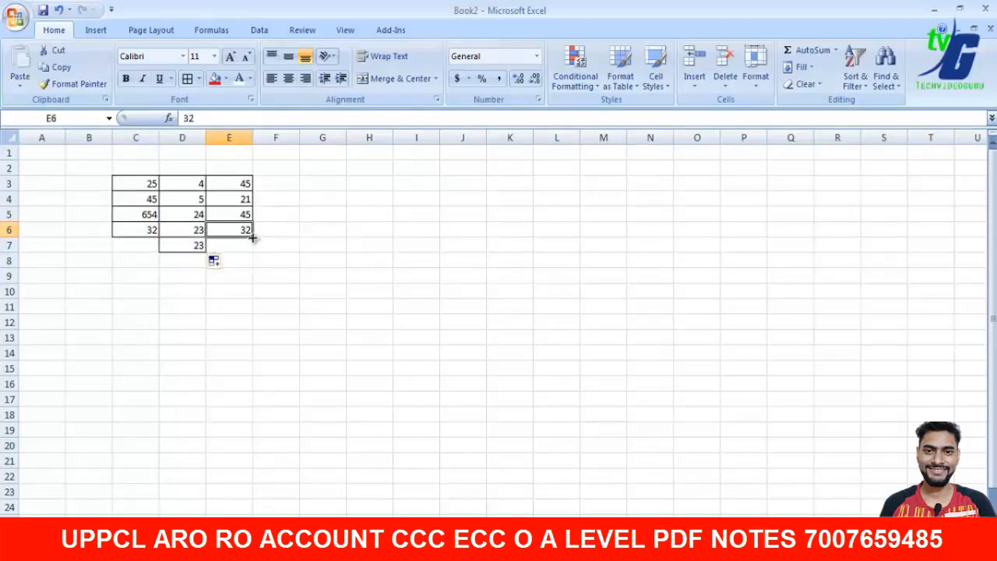
left_click_drag(267, 237, 284, 249)
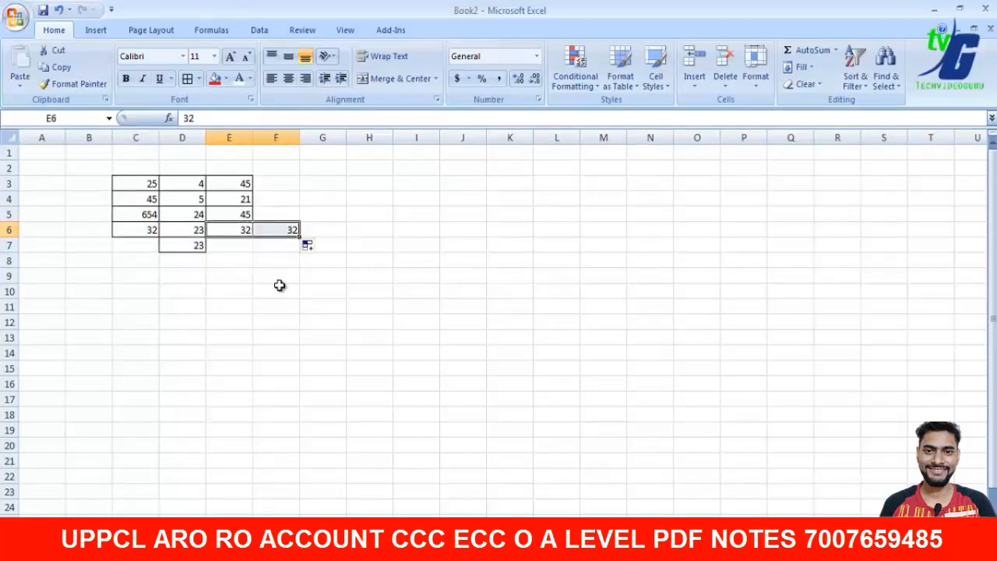
left_click(280, 286)
key("ctrl+z")
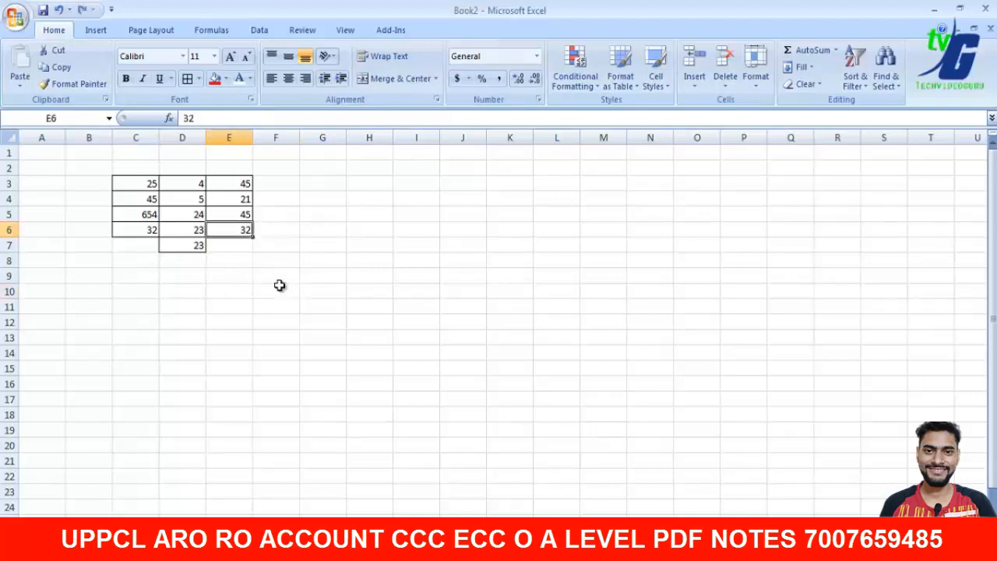
key("ctrl+z")
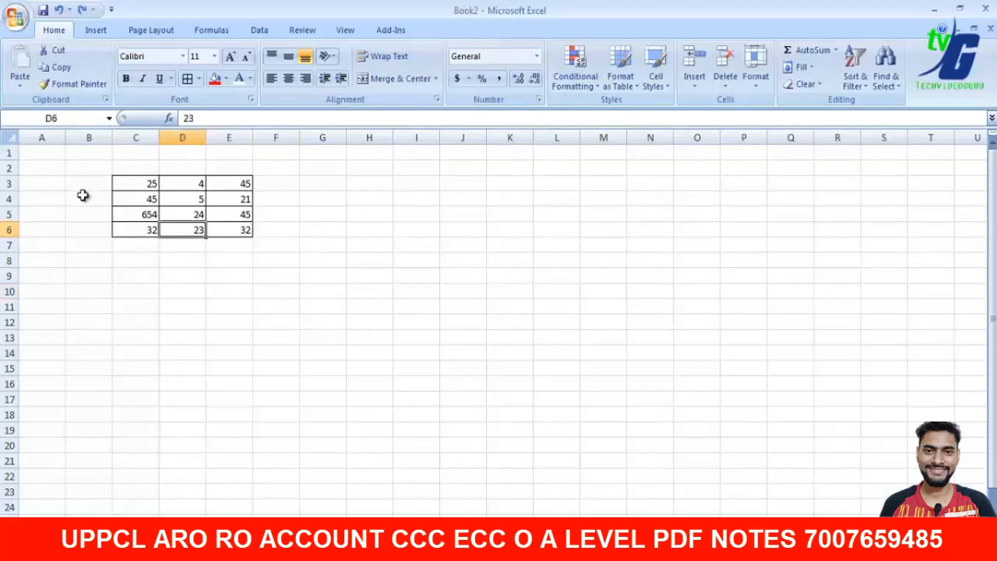
- Try autofilling the block C3:E6 down to row 13, and undo the fill
left_click(116, 183)
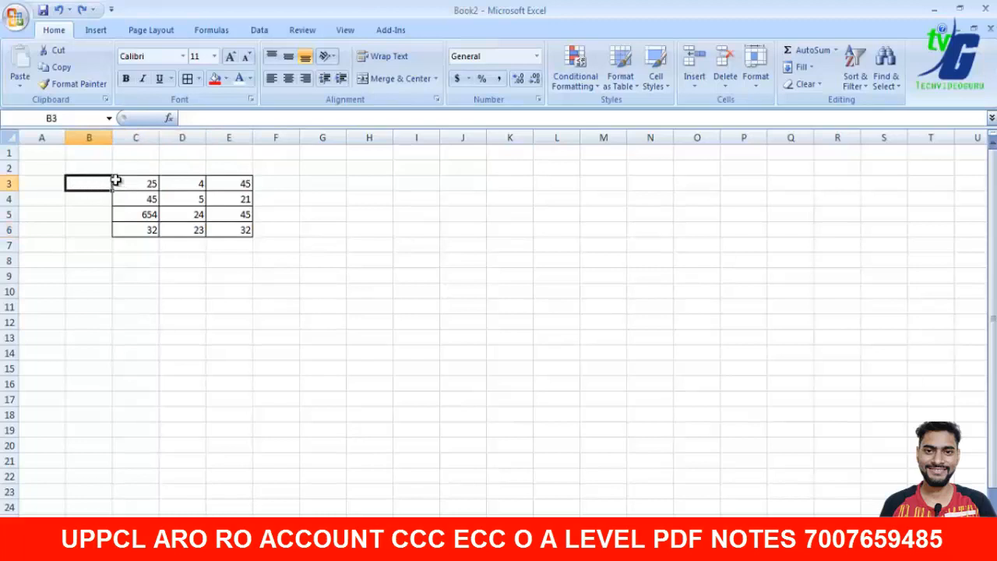
left_click_drag(117, 179, 348, 345)
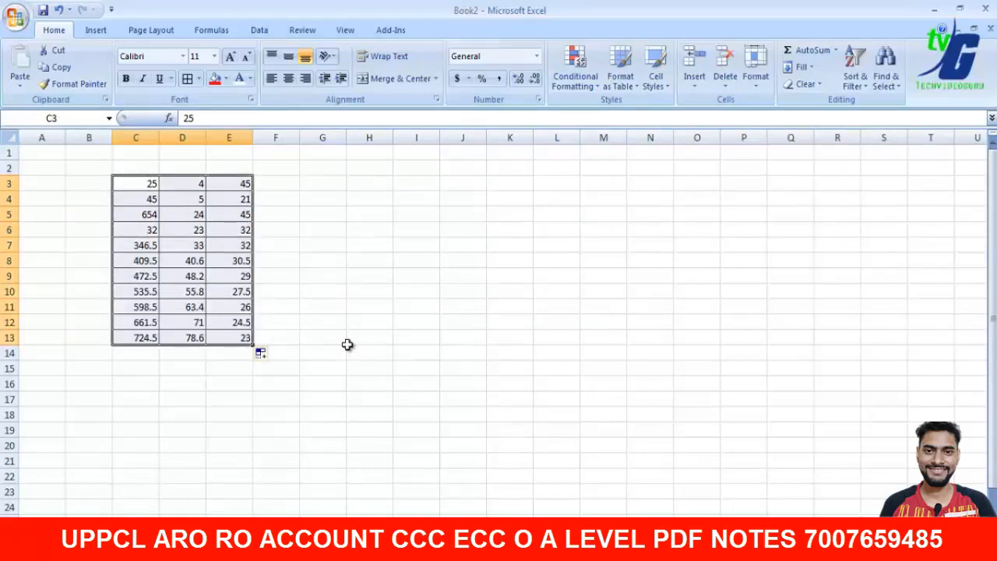
key("ctrl+z")
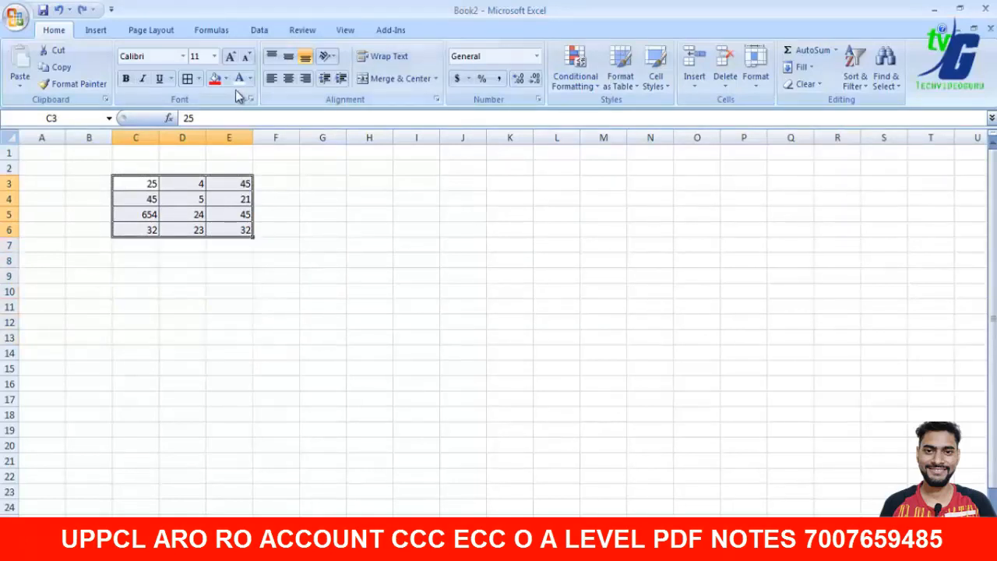
- Apply a Top Border to the number block C3:E6
left_click(198, 79)
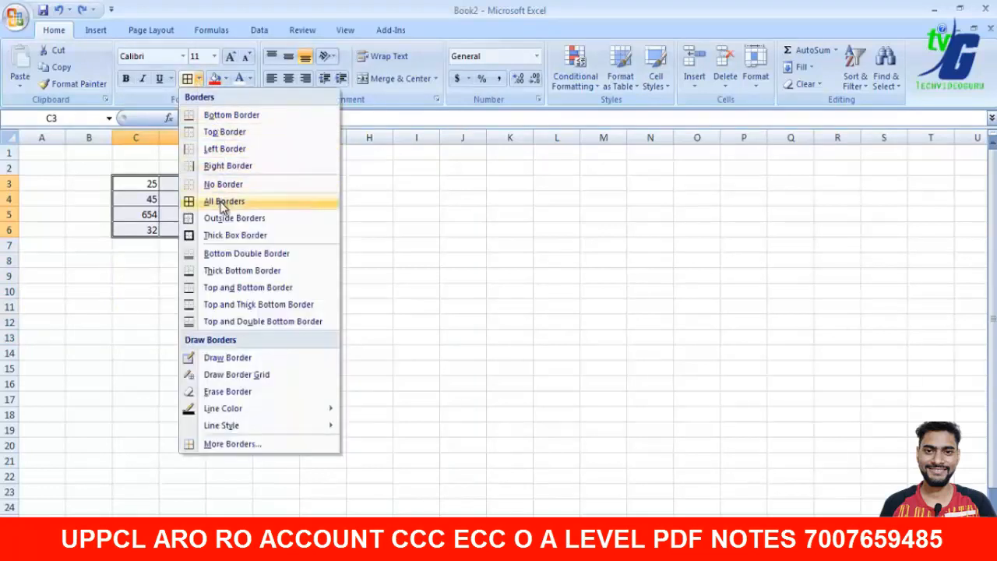
left_click(228, 134)
left_click(301, 214)
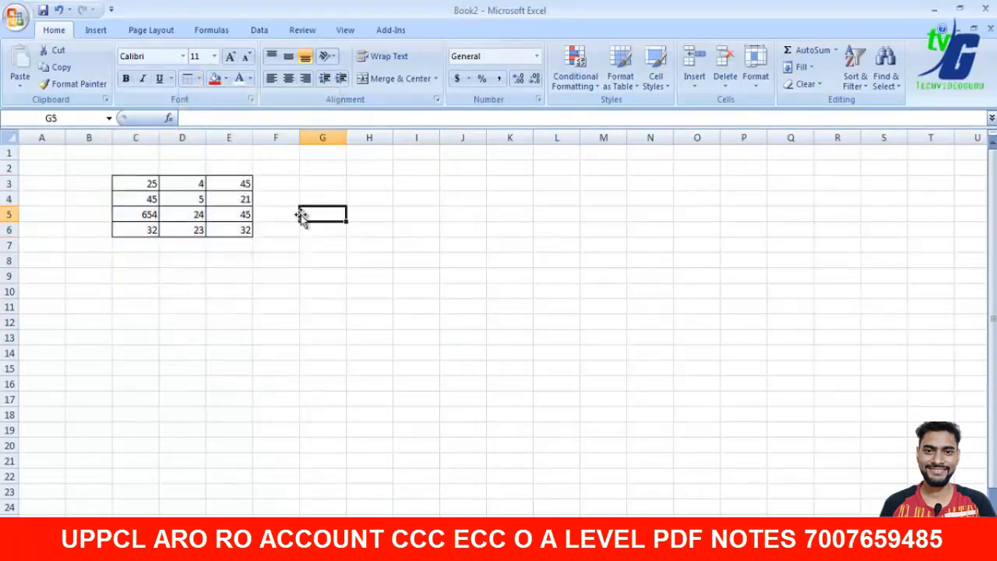
- Apply a Top Border to cell E3 only
left_click(207, 182)
left_click(199, 80)
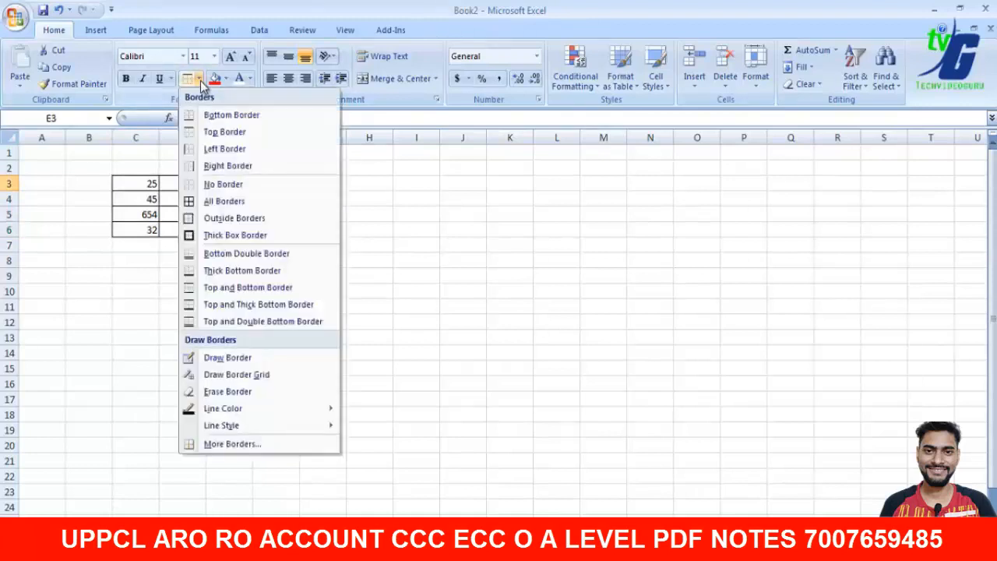
left_click(225, 132)
left_click(306, 200)
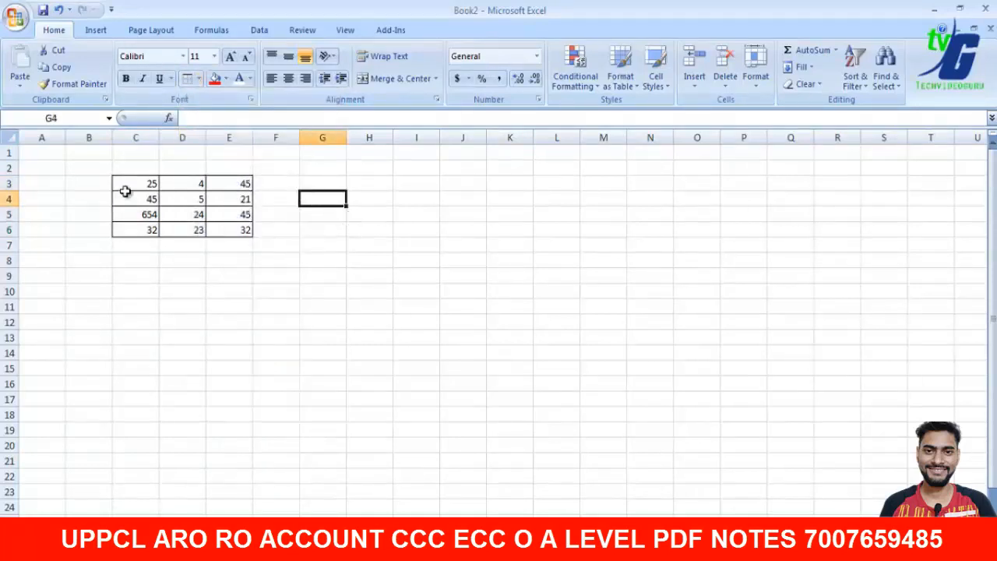
- Undo the border changes on the number block and the entry in D6
key("ctrl+z")
key("ctrl+z")
key("ctrl+z")
key("ctrl+z")
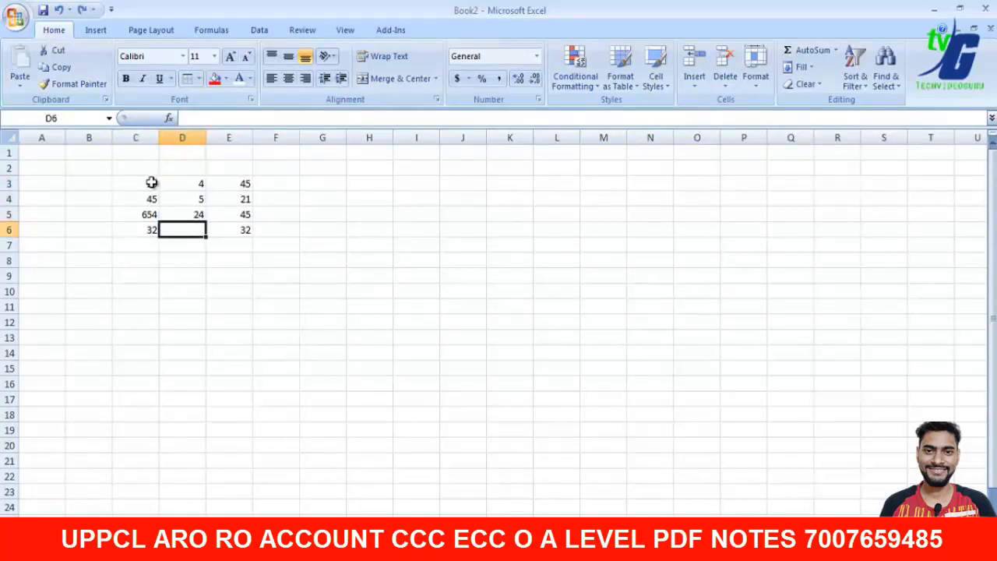
- Apply a Thick Box Border around the number block C3:E6
left_click_drag(152, 183, 234, 231)
left_click(199, 79)
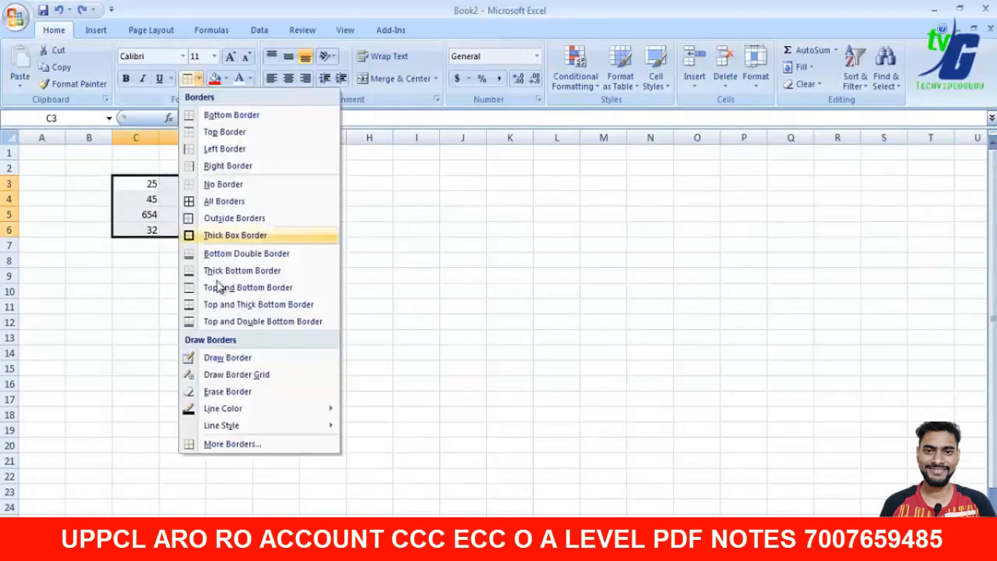
left_click(229, 235)
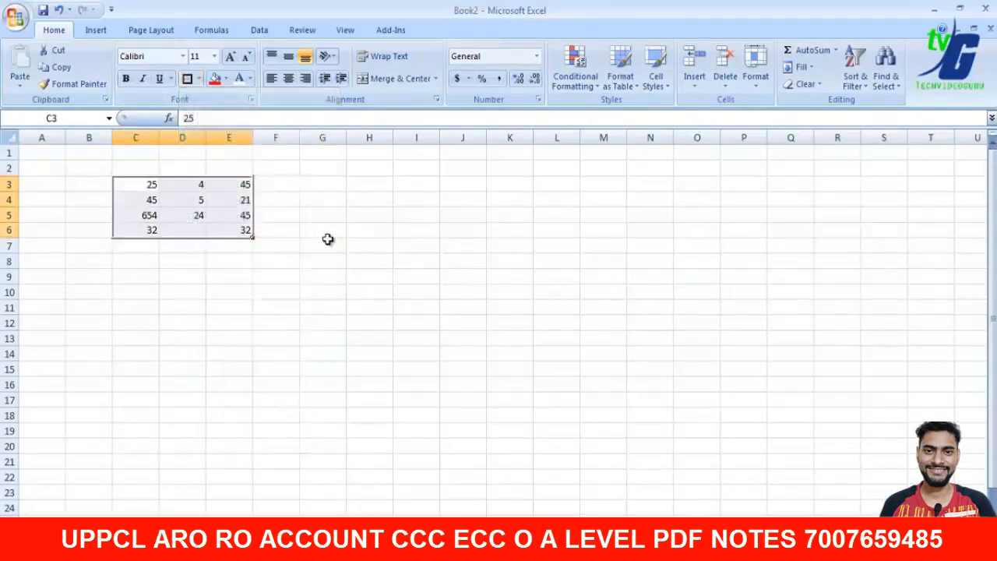
left_click(319, 234)
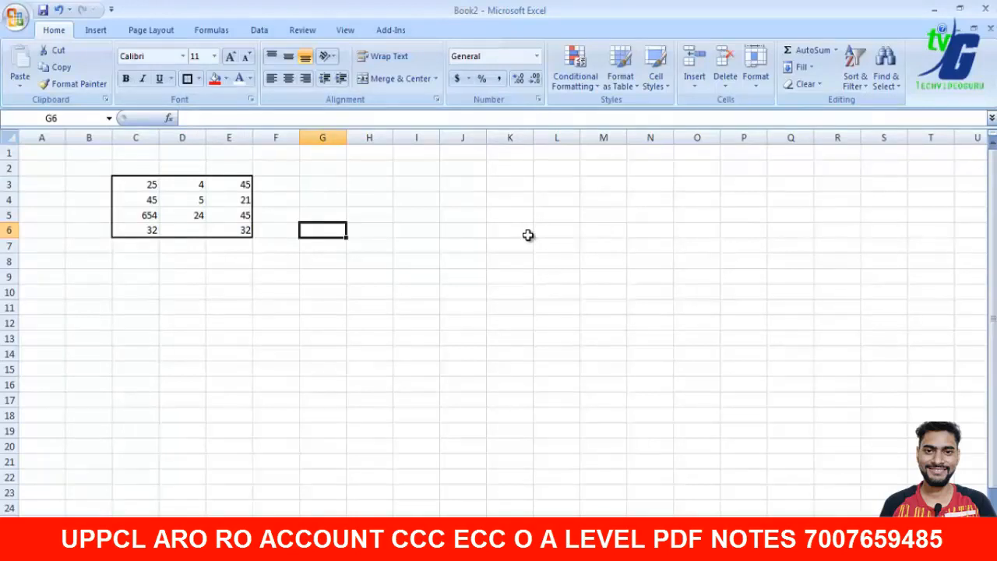
- Fill the number block C3:E6 with the standard yellow colour
left_click(199, 79)
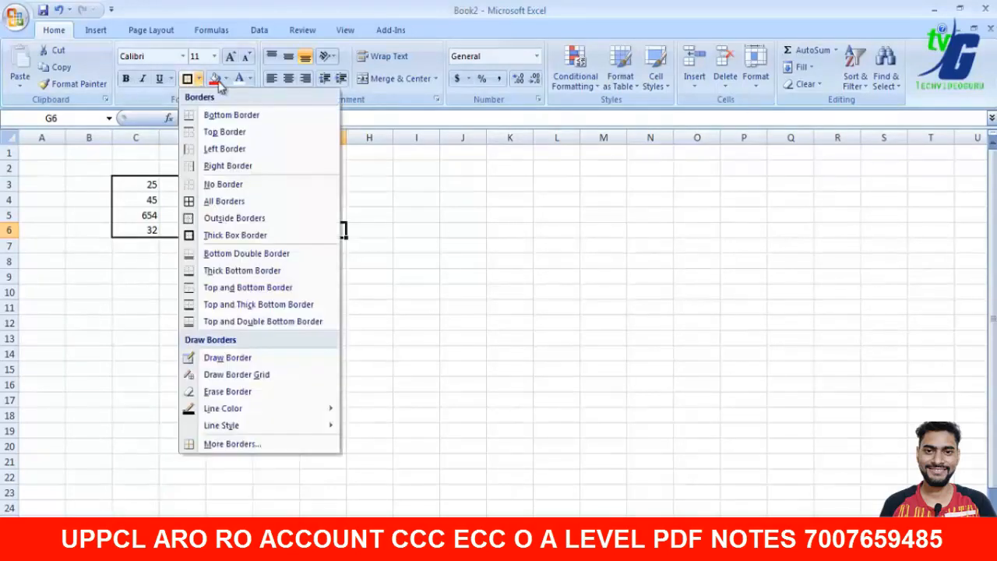
left_click(225, 80)
left_click(117, 183)
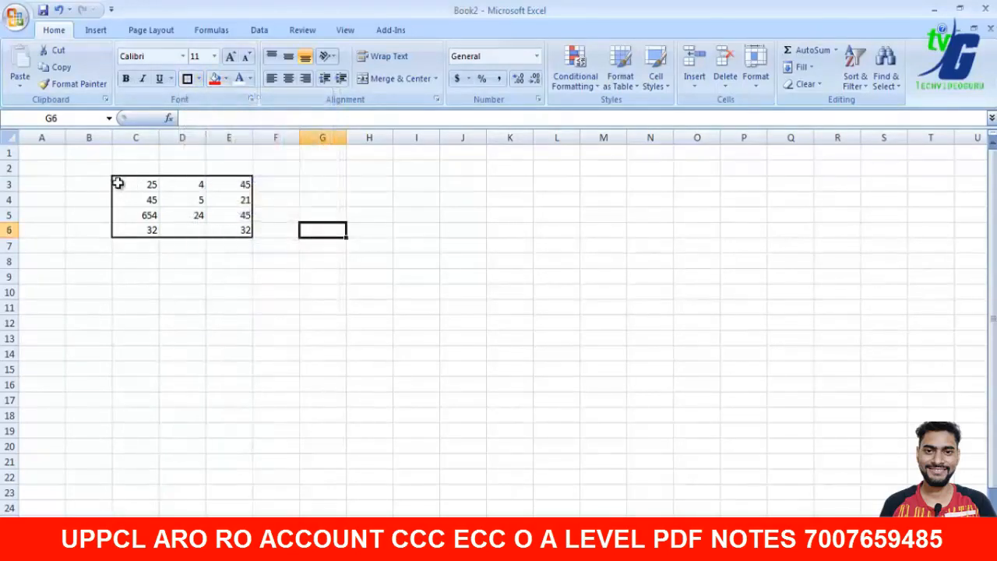
left_click_drag(117, 183, 245, 227)
left_click(225, 79)
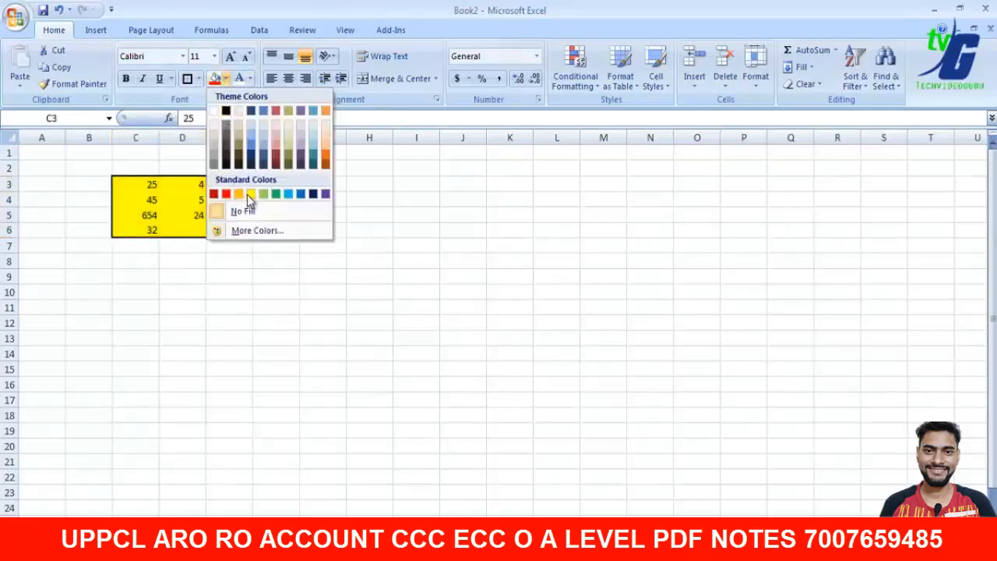
left_click(247, 194)
- Fill the block's first row C3:E3 with red and set its font colour to white
left_click(249, 79)
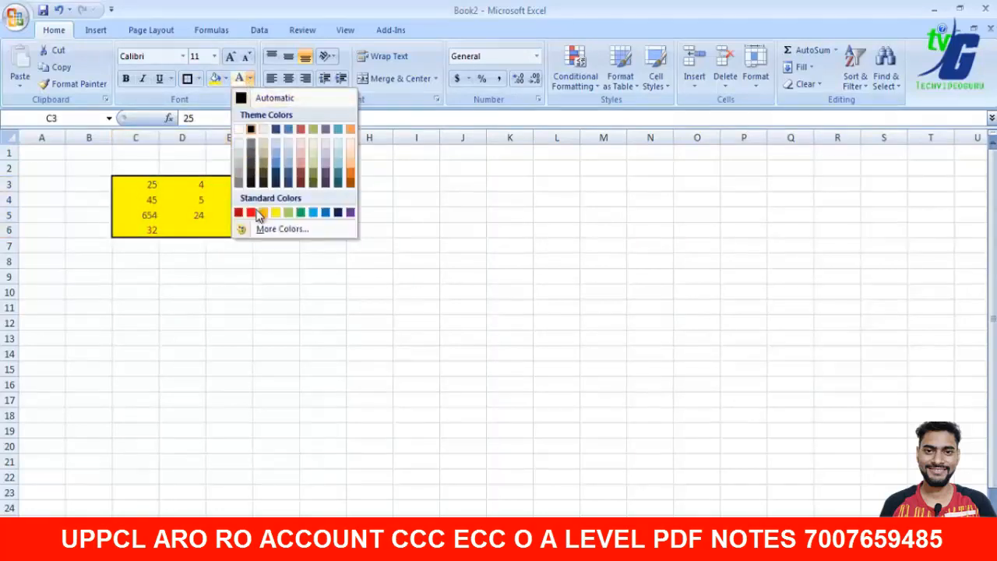
left_click(142, 189)
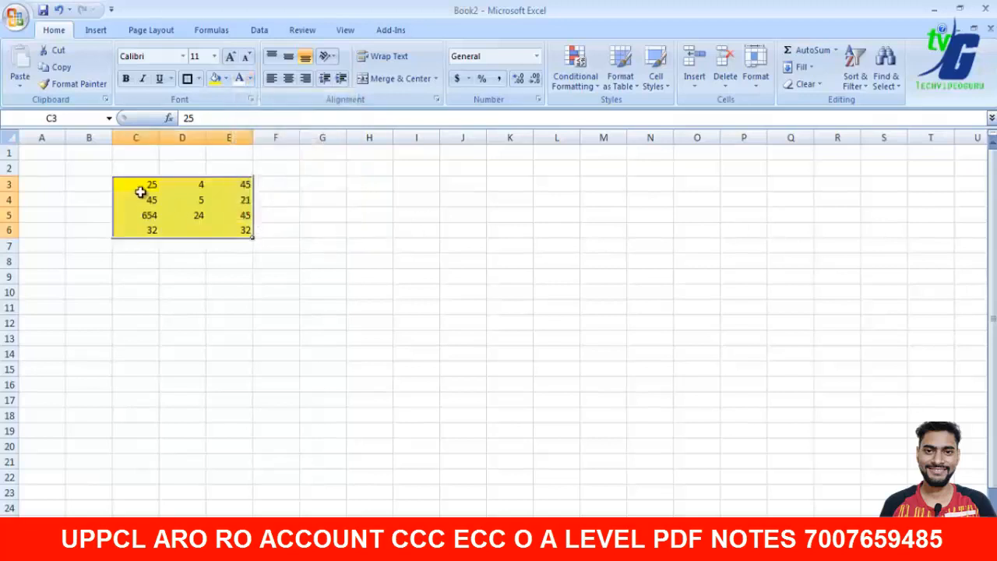
left_click_drag(143, 189, 226, 189)
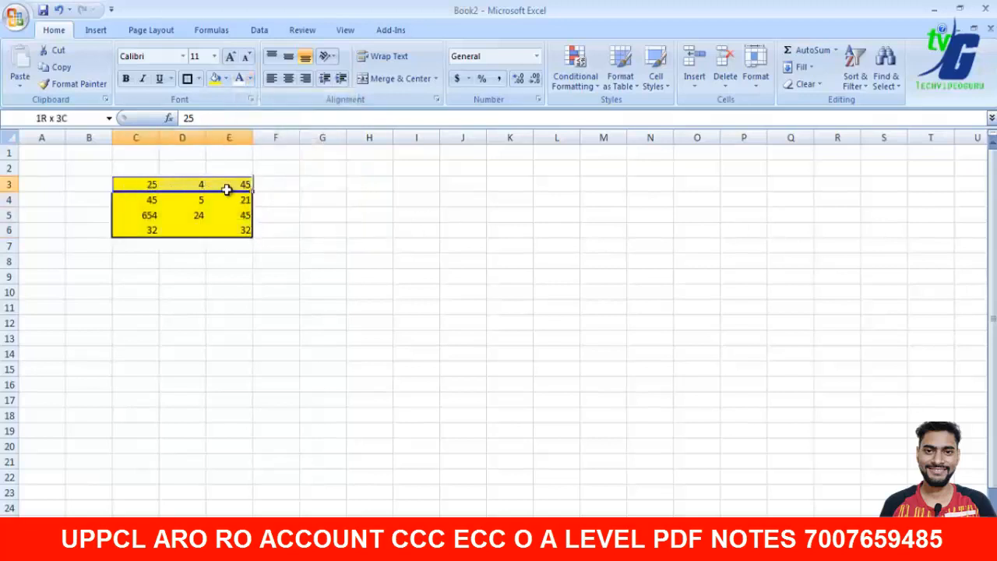
left_click(249, 79)
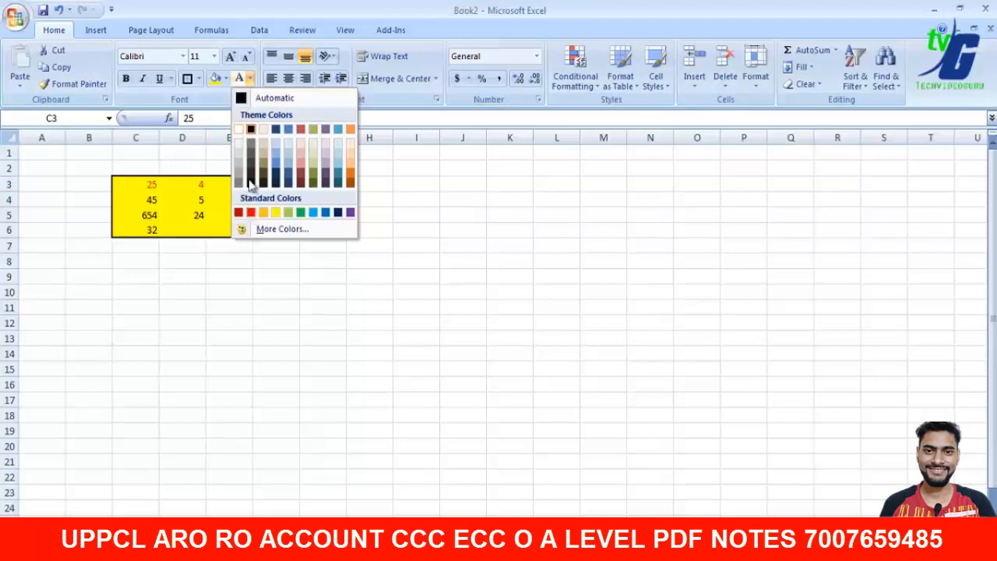
left_click(226, 79)
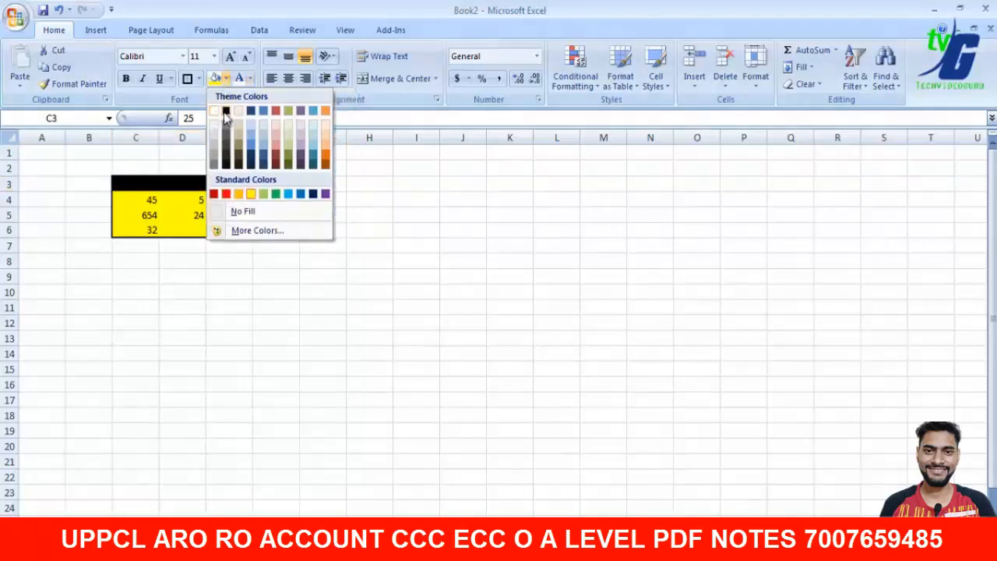
left_click(225, 194)
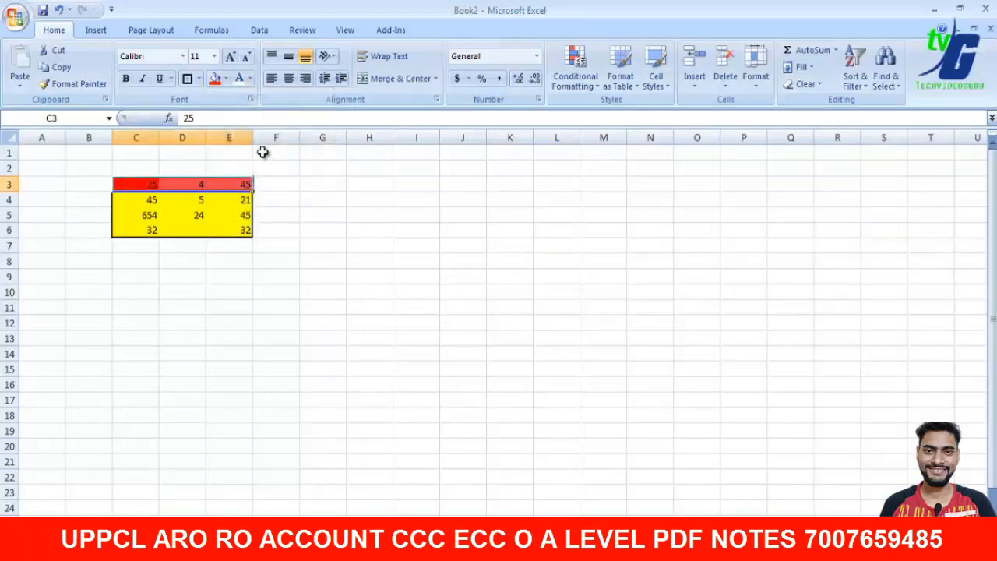
left_click(337, 198)
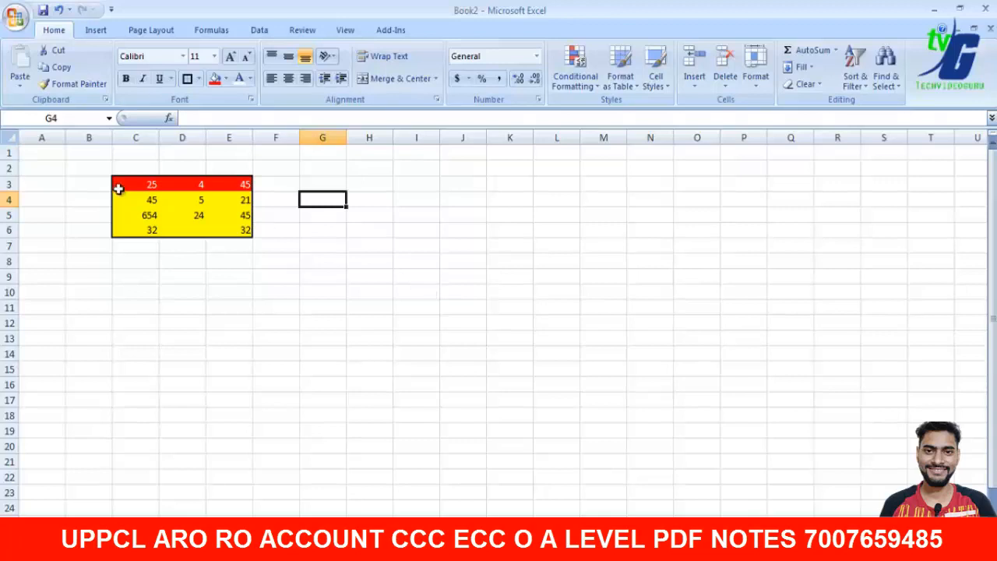
- Add a conditional formatting rule to C3:E6 that formats all cells by value with a 3-Color Scale
left_click_drag(118, 183, 234, 229)
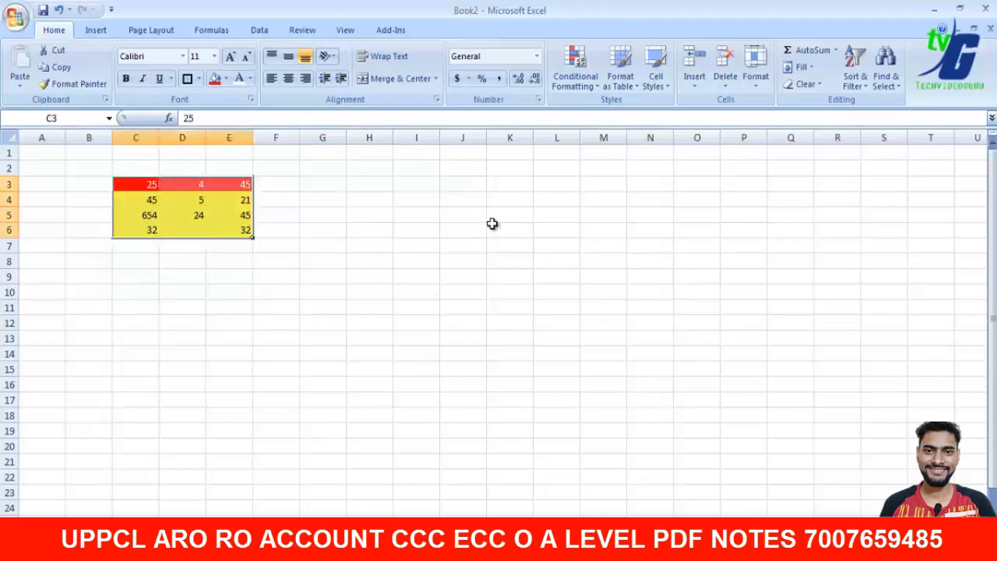
left_click(575, 70)
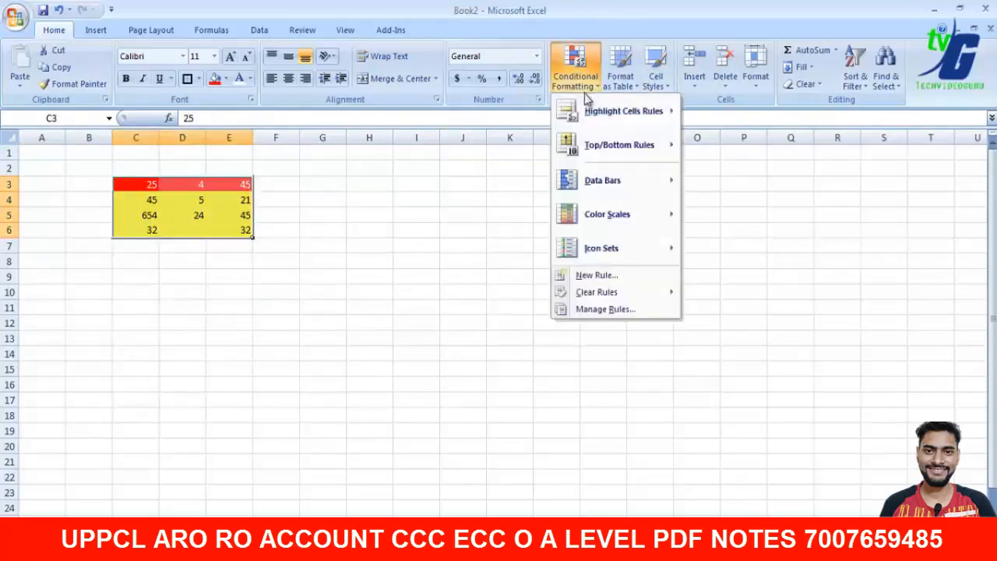
mouse_move(615, 214)
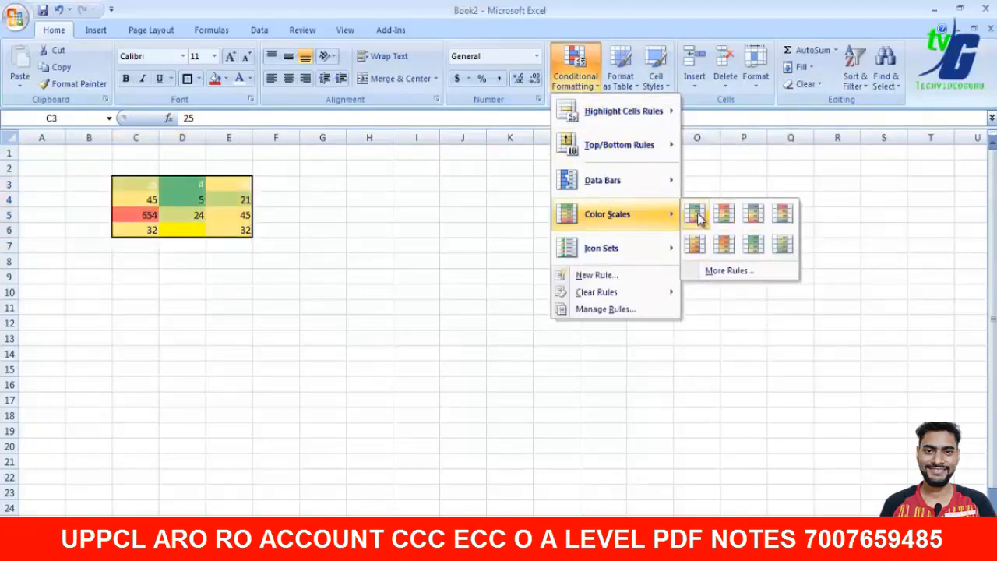
mouse_move(638, 248)
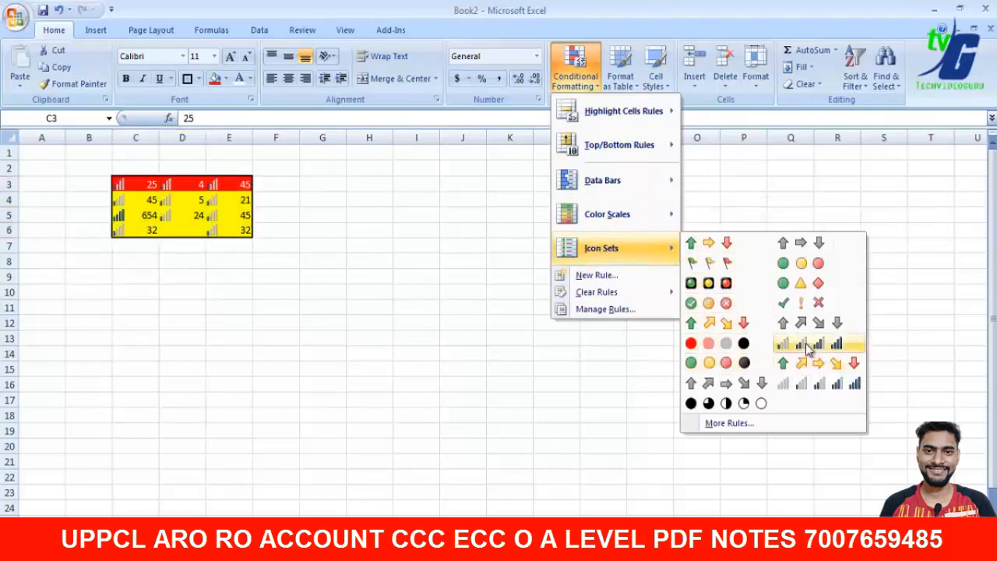
left_click(726, 423)
left_click(726, 360)
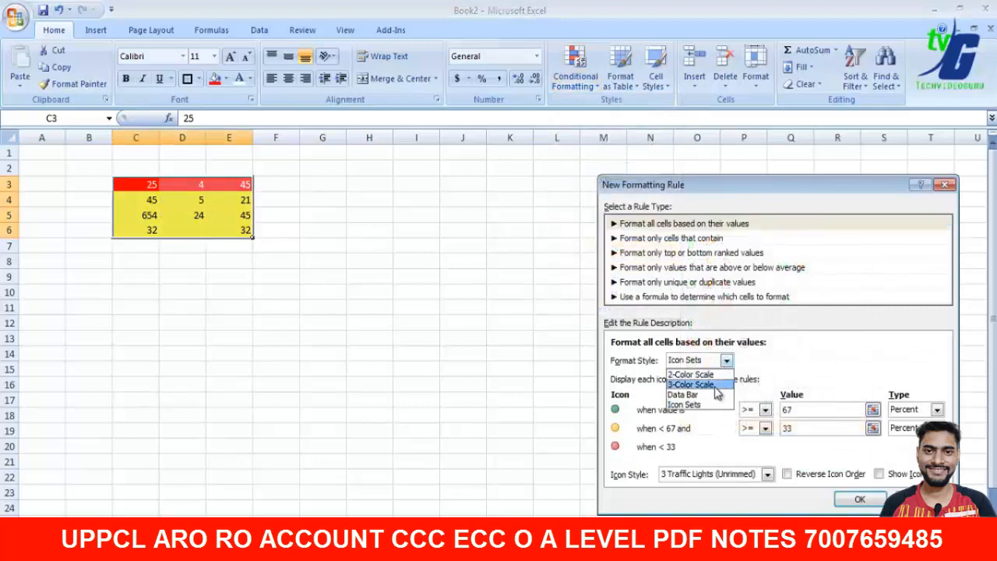
left_click(690, 381)
left_click(881, 481)
left_click(409, 289)
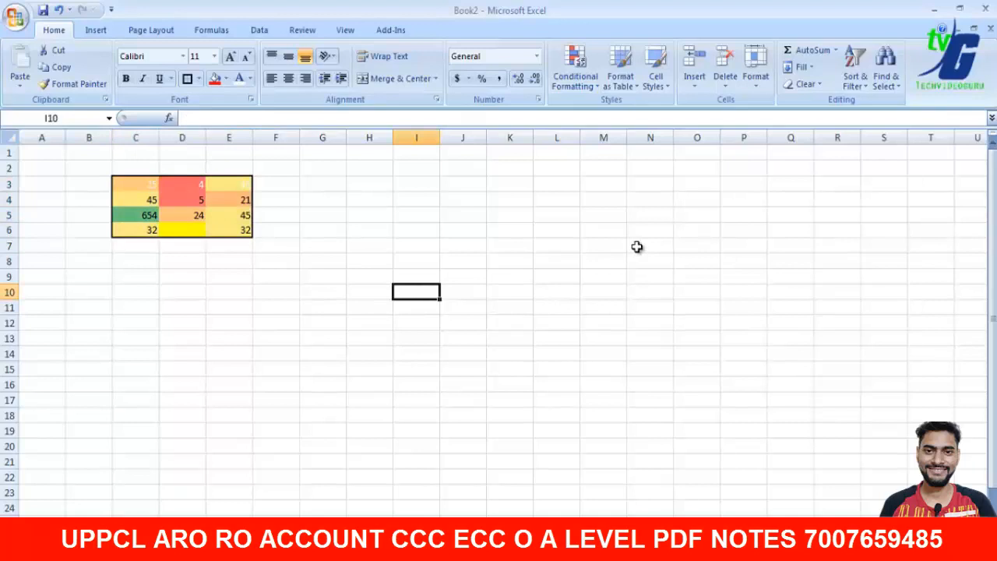
left_click(141, 216)
left_click(166, 204)
left_click(173, 217)
left_click(223, 200)
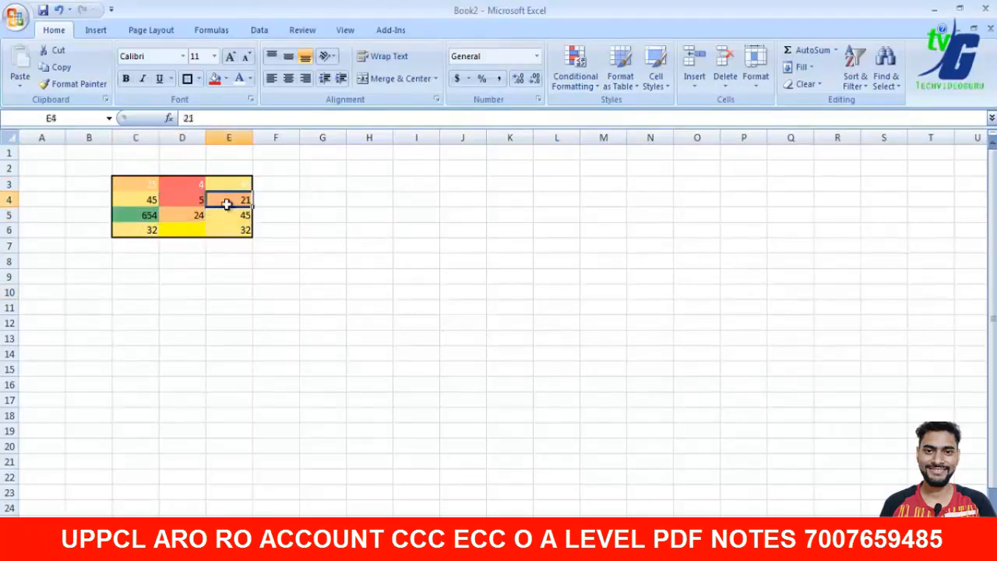
- Add a Top 10 % conditional formatting rule to C3:E6 with light red fill and dark red text
left_click_drag(138, 187, 224, 231)
left_click(575, 72)
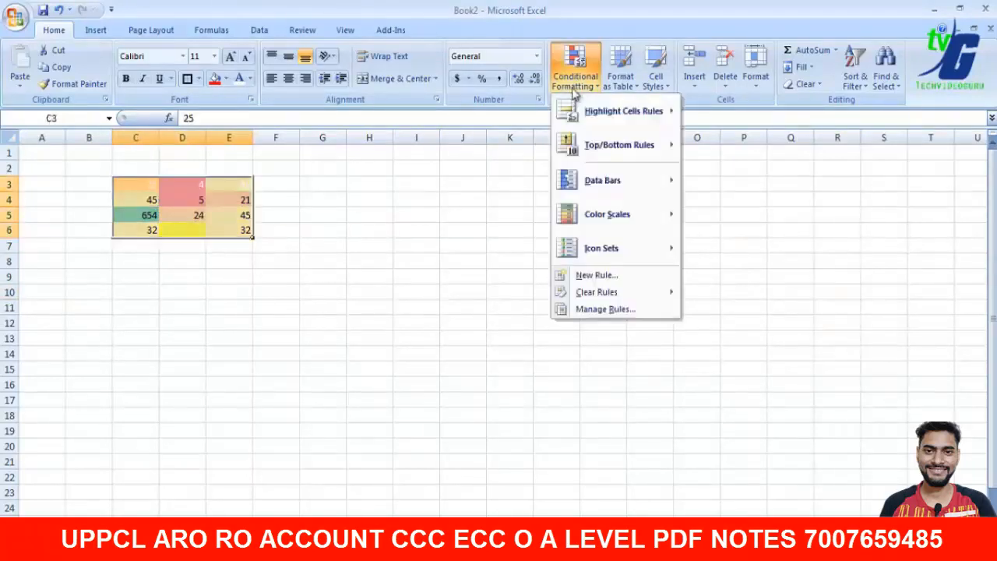
mouse_move(616, 140)
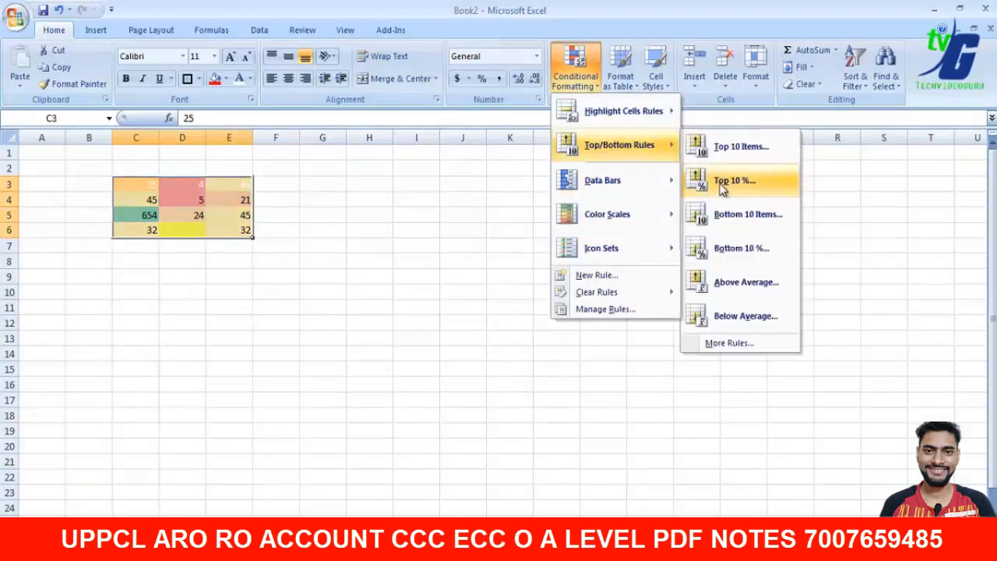
left_click(722, 183)
left_click(803, 368)
left_click(505, 285)
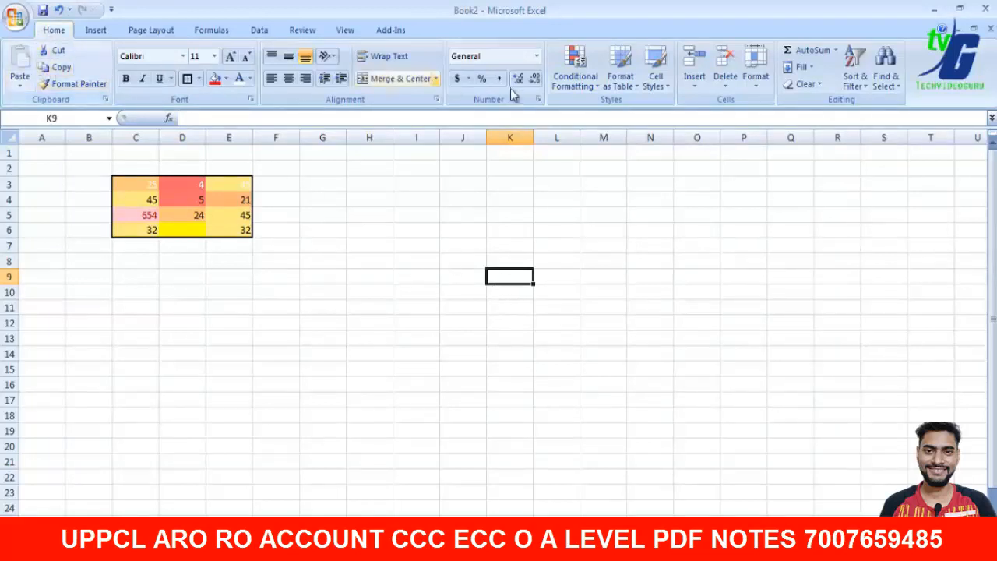
- Insert a blank cell at E5, shifting the existing cells right
left_click(697, 86)
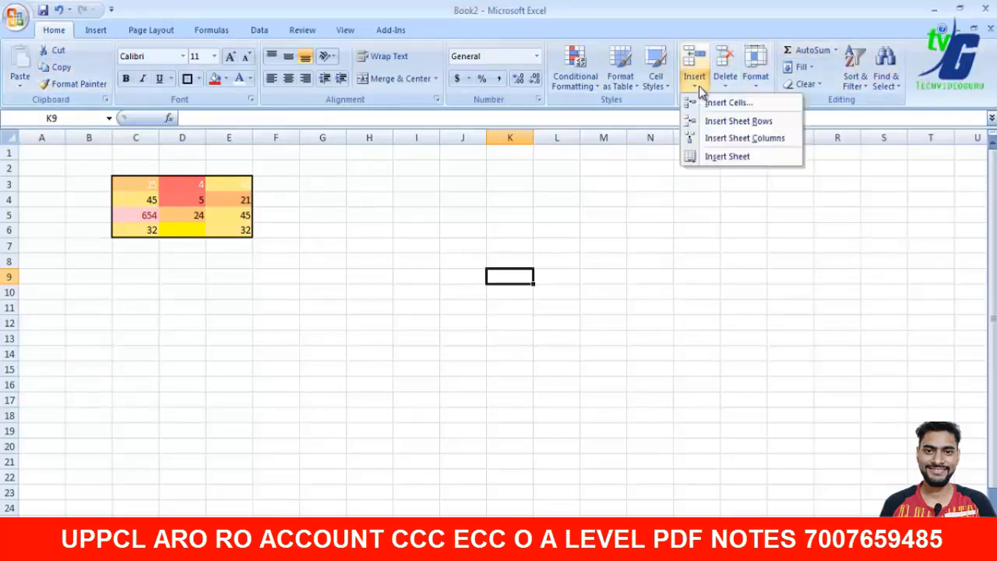
left_click(232, 216)
left_click(696, 84)
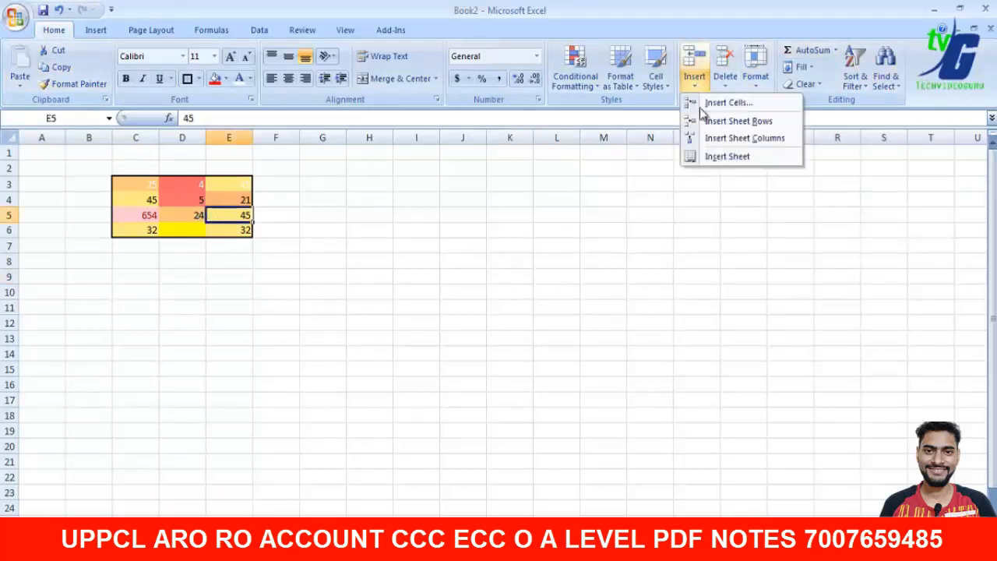
left_click(719, 103)
left_click(738, 306)
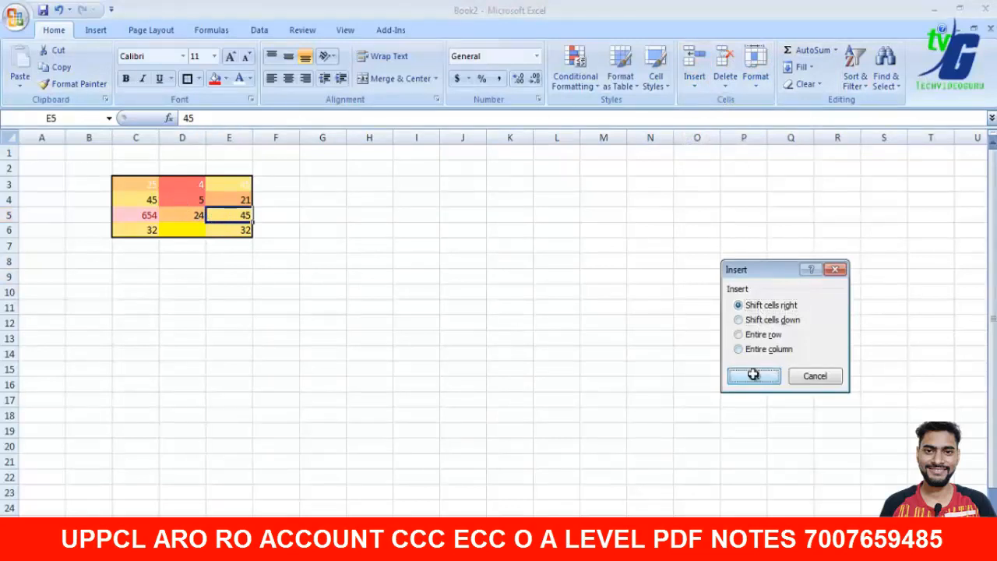
left_click(753, 375)
left_click(741, 277)
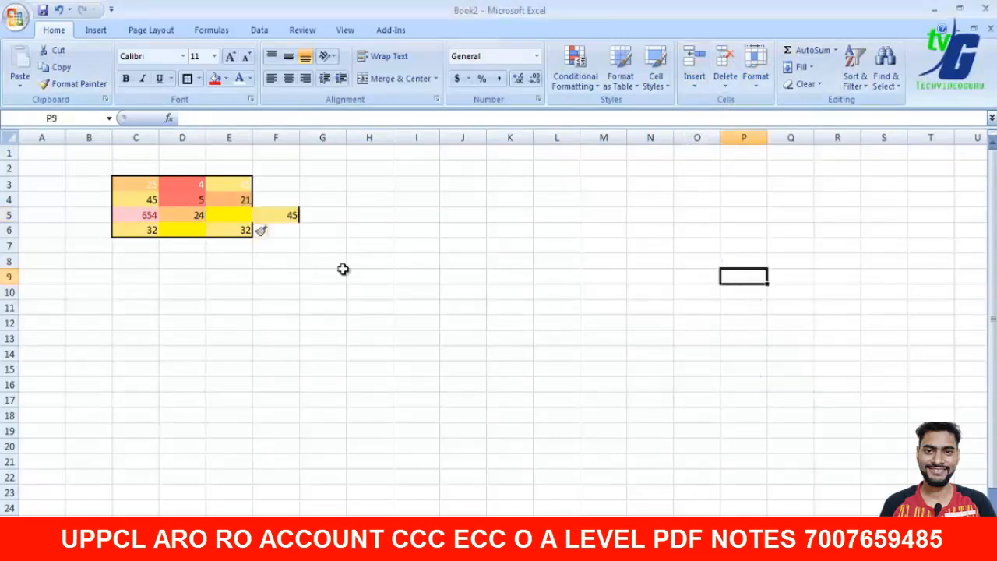
- Insert a sheet column at column P and another one at column G
left_click(696, 86)
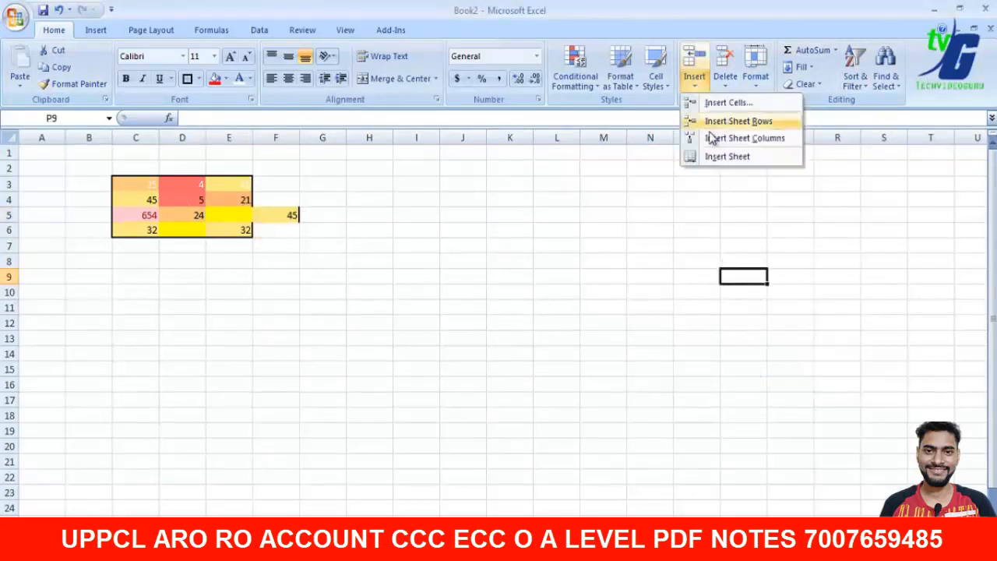
left_click(713, 138)
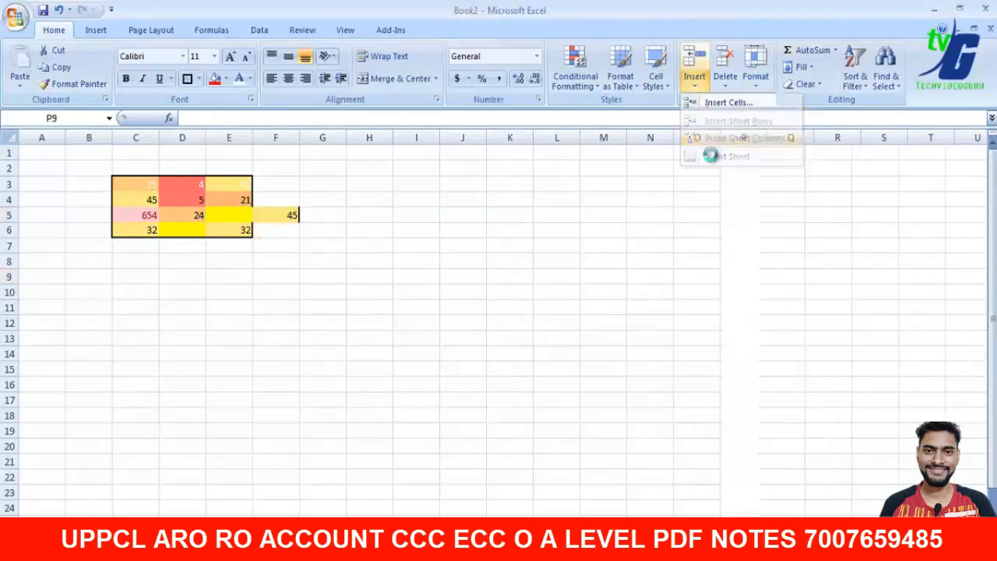
left_click(282, 173)
left_click(333, 187)
left_click(695, 86)
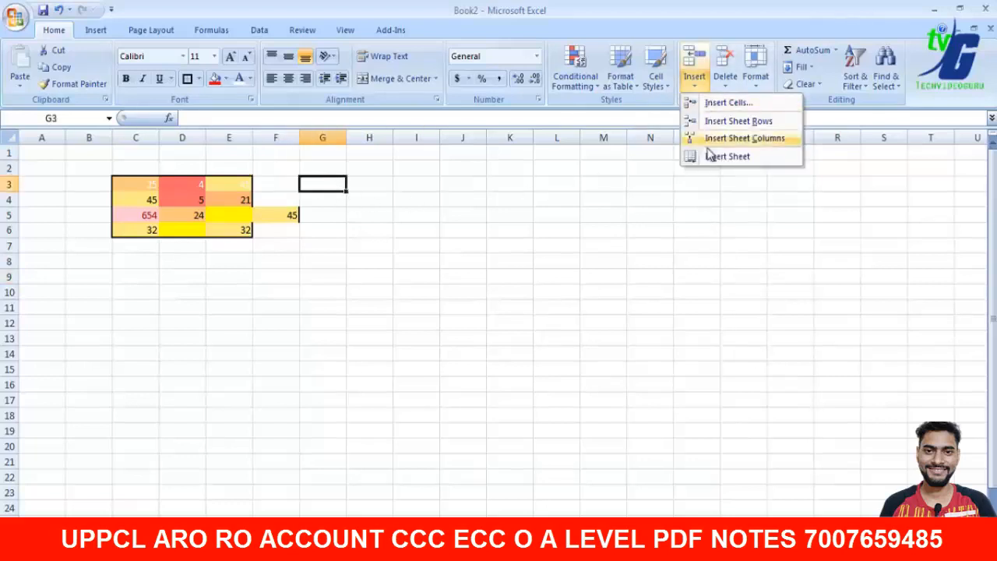
left_click(712, 138)
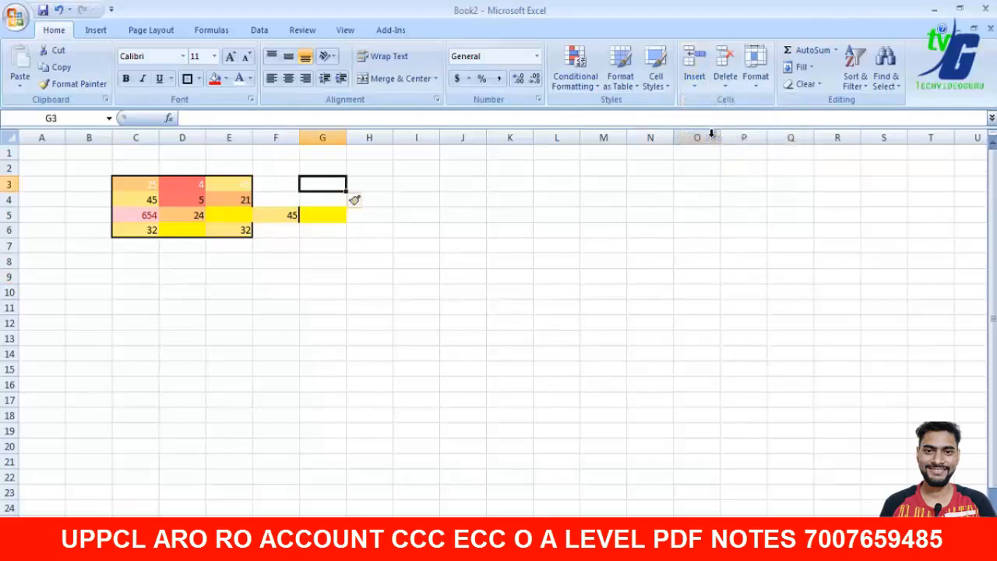
- Insert a sheet row above the number block at row 3
left_click(695, 87)
left_click(712, 122)
left_click(585, 261)
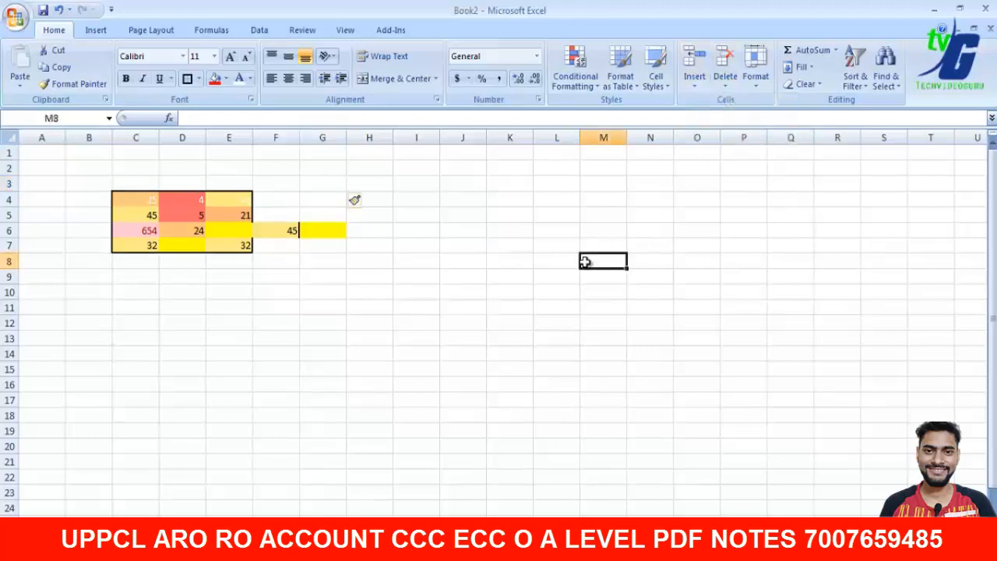
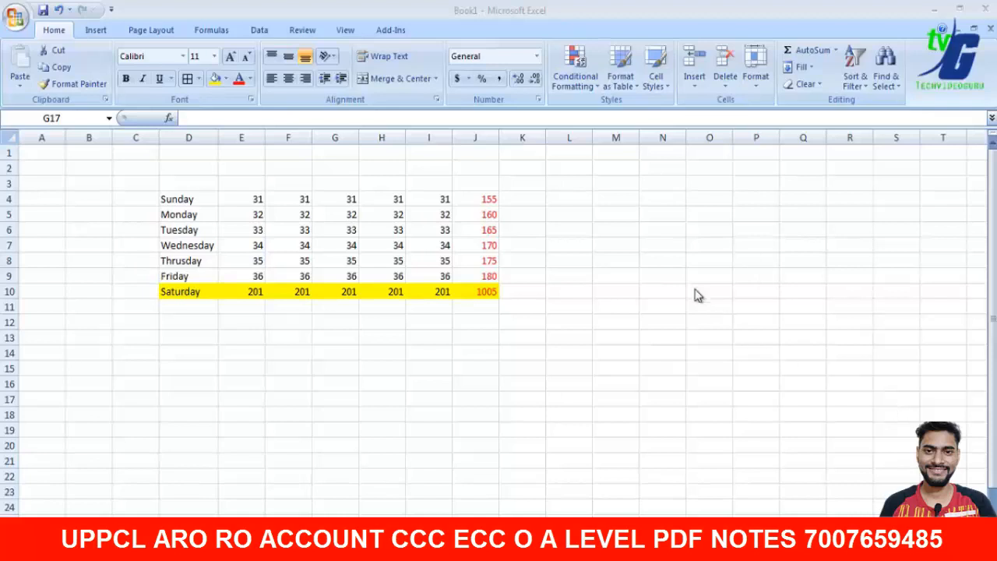
left_click(623, 214)
right_click(625, 216)
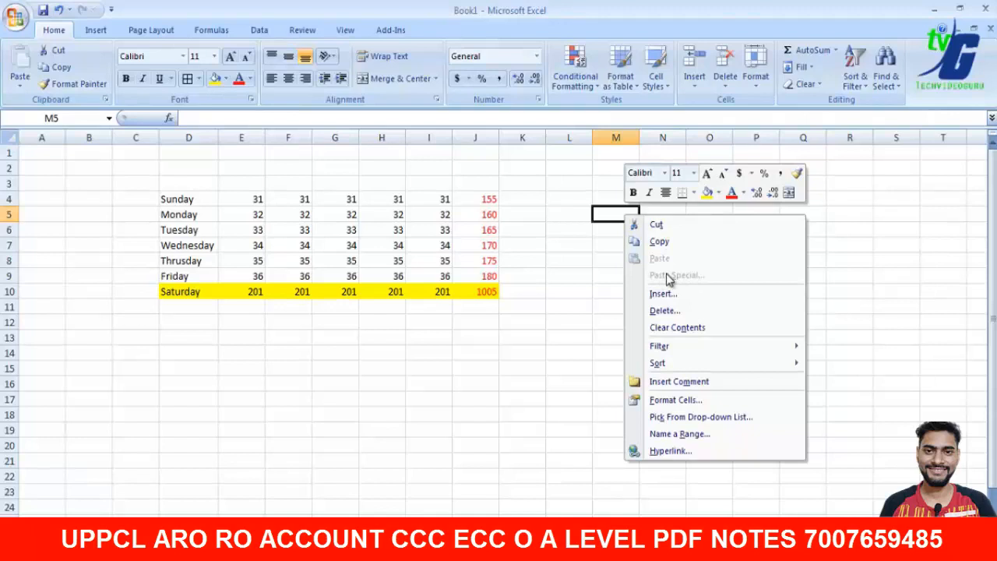
key("Escape")
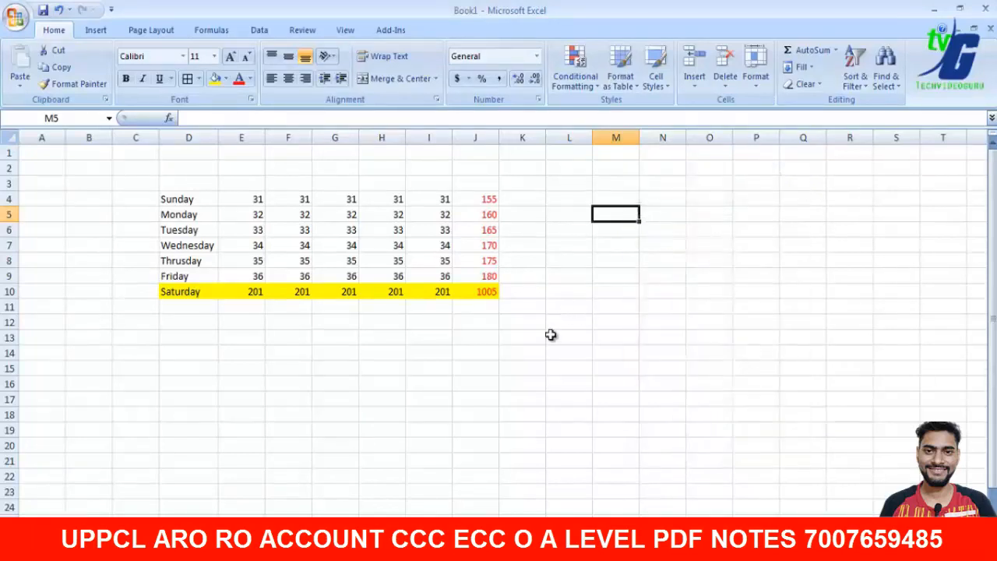
left_click(259, 373)
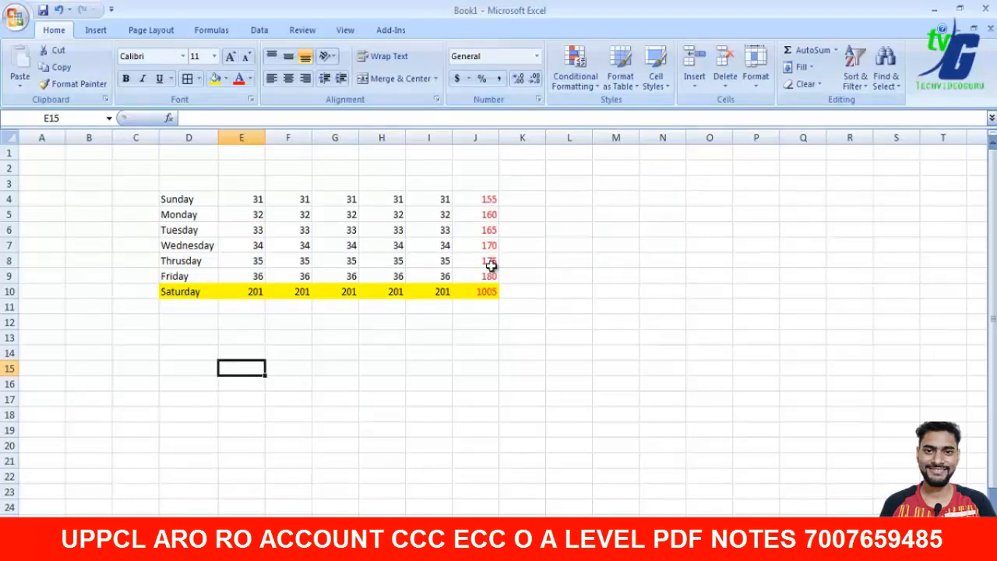
- Change the Sunday value in cell I4 to 35
left_click(442, 201)
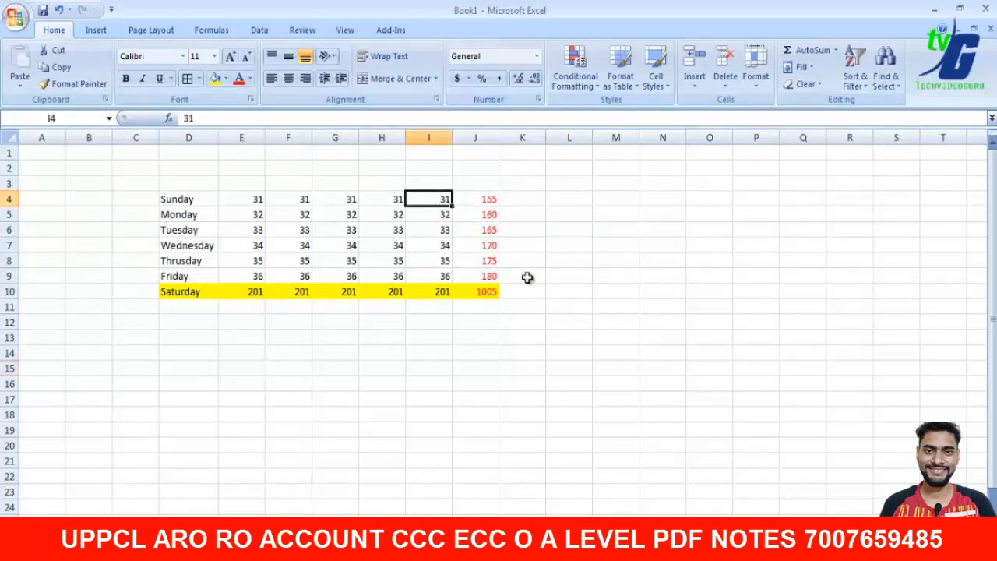
type("35")
key("Tab")
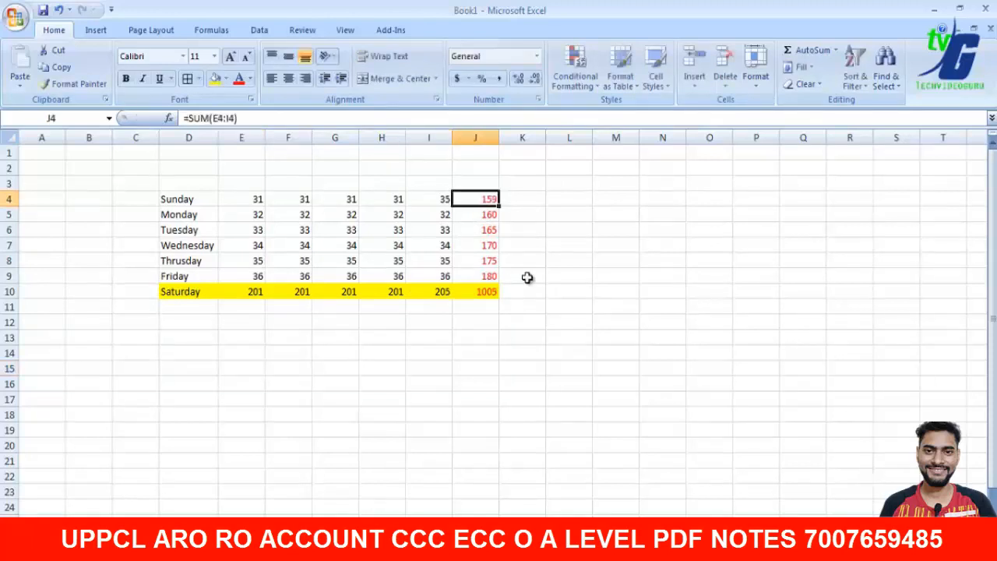
- Set the Sunday value in cell I4 to 31
key("Left")
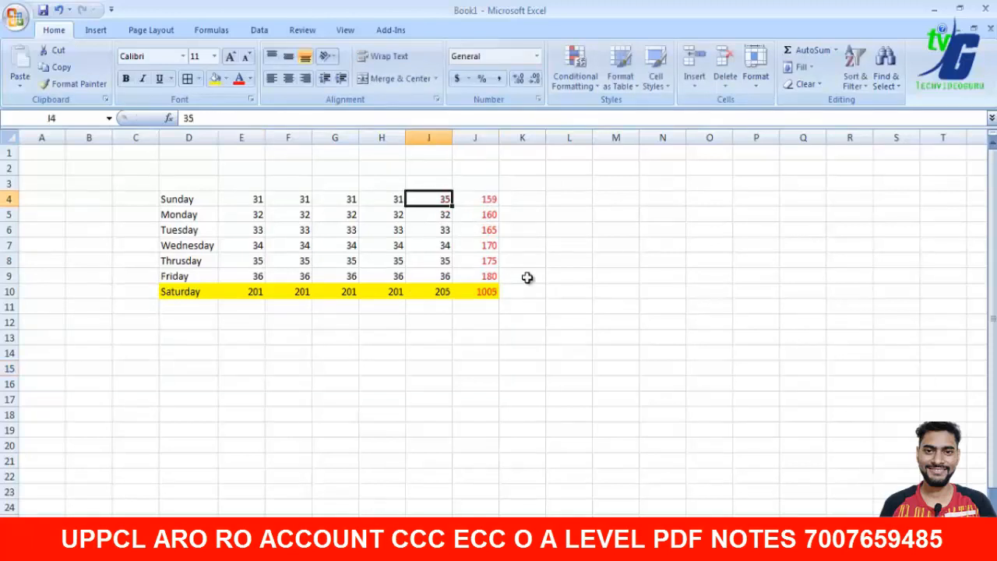
type("31")
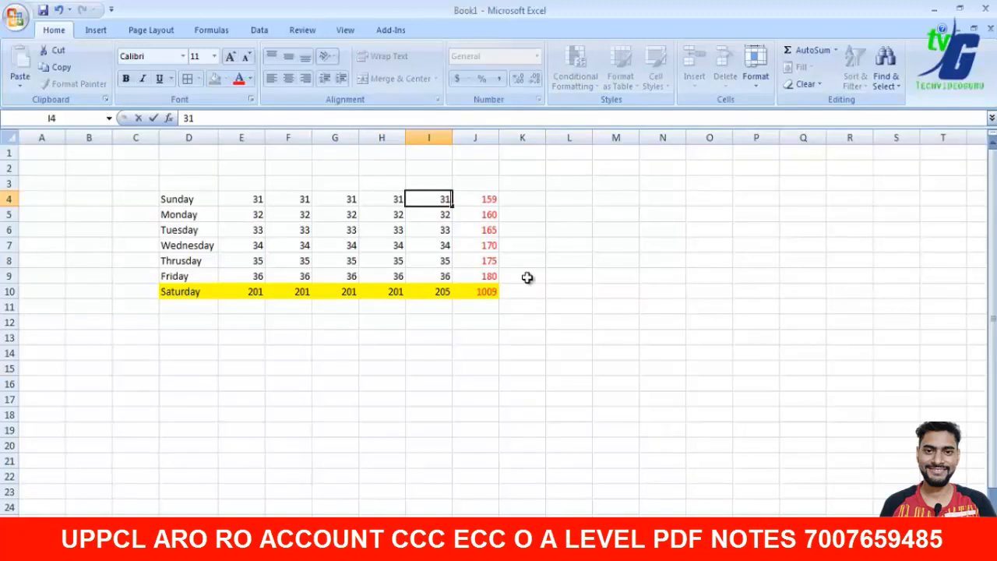
key("Return")
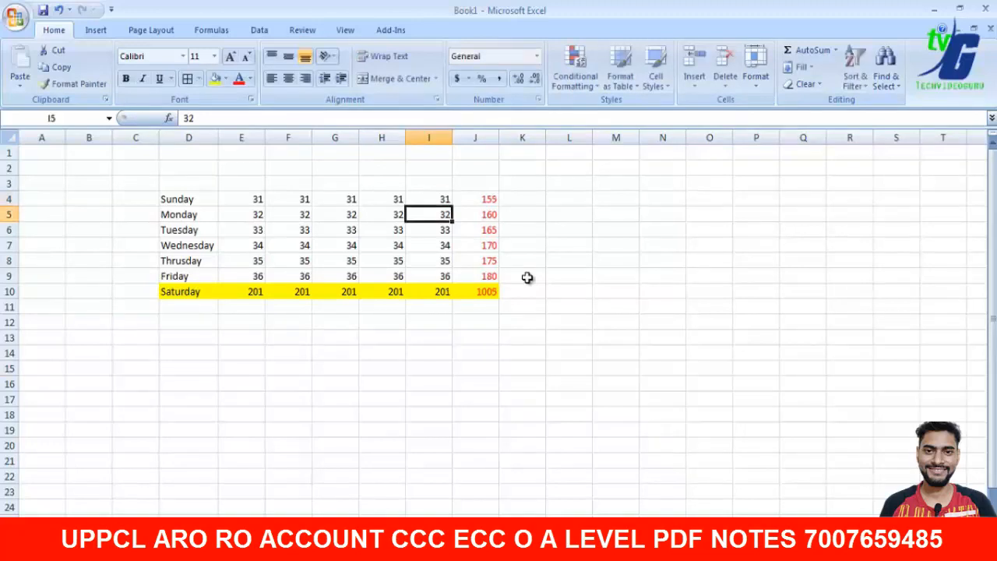
left_click(541, 335)
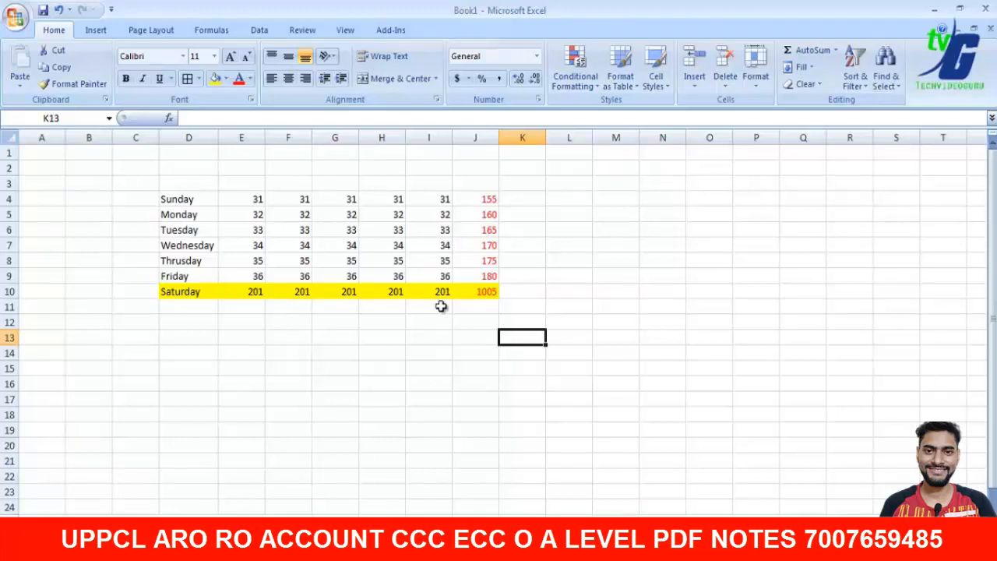
- Copy the weekday table D4:J10 and paste it with its formatting at cell D13
left_click_drag(177, 198, 477, 291)
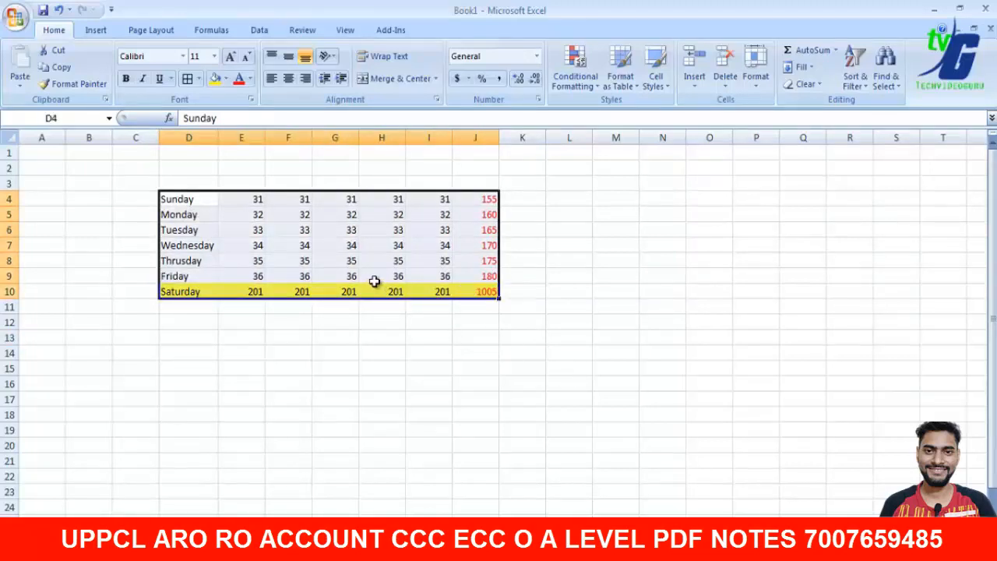
key("ctrl+c")
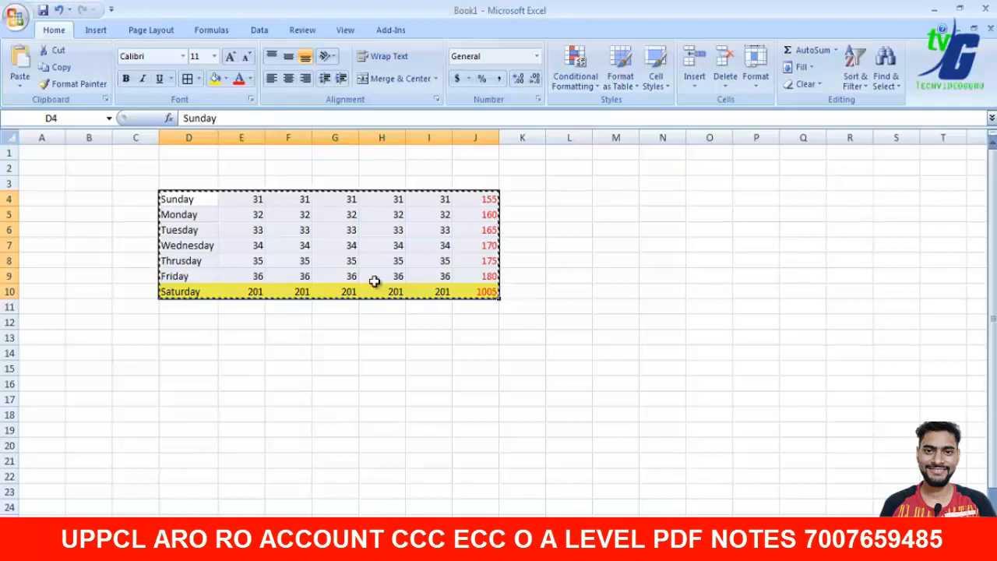
left_click(182, 344)
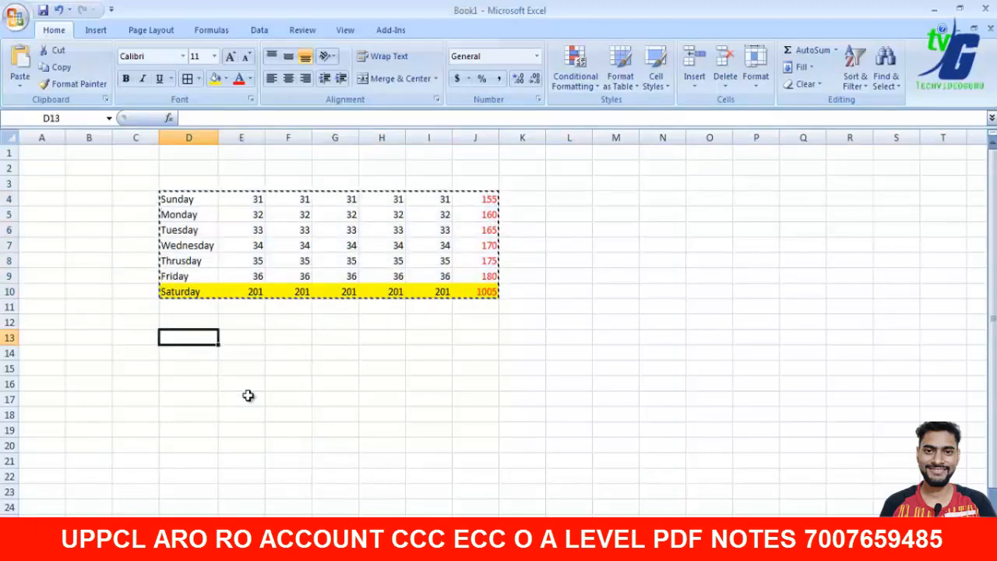
left_click(565, 197)
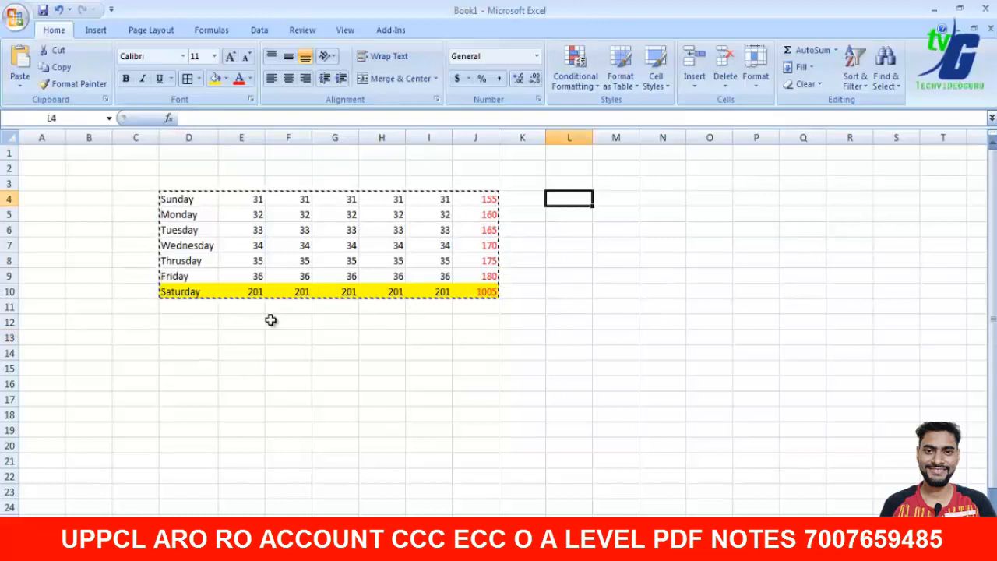
left_click(195, 326)
left_click(191, 342)
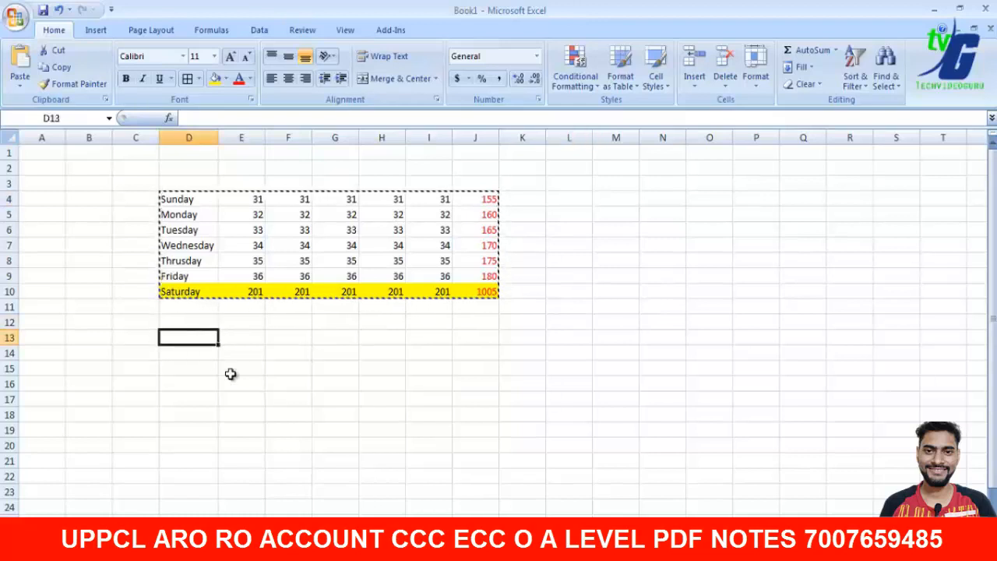
key("ctrl+v")
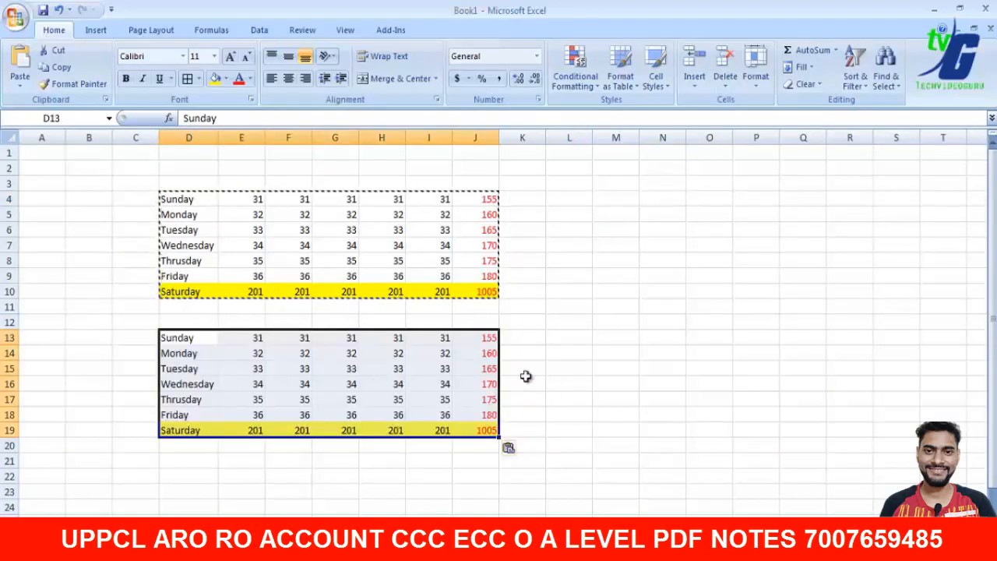
left_click(607, 371)
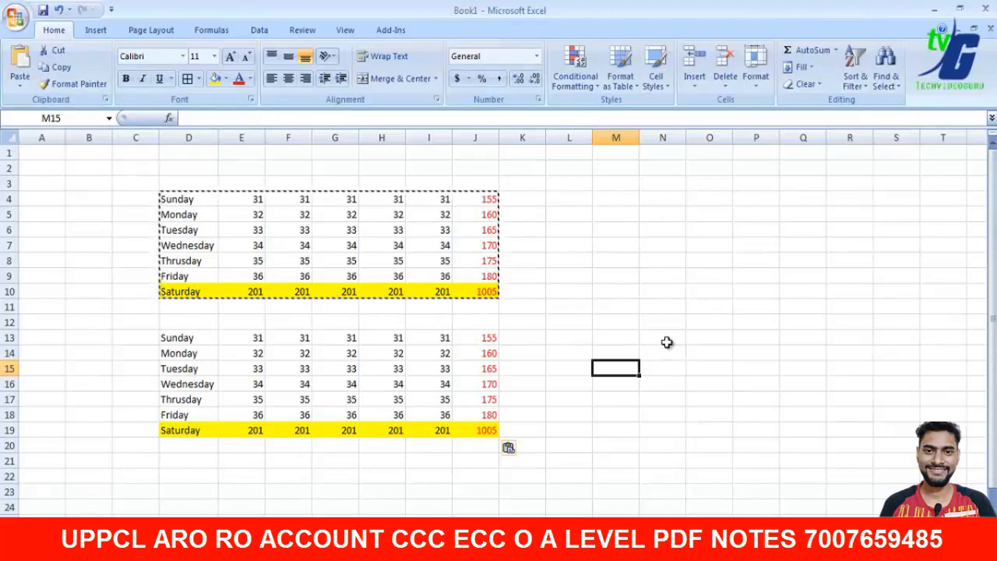
- Paste only the formulas of the copied weekday table at cell L4 using Paste Special
left_click(579, 200)
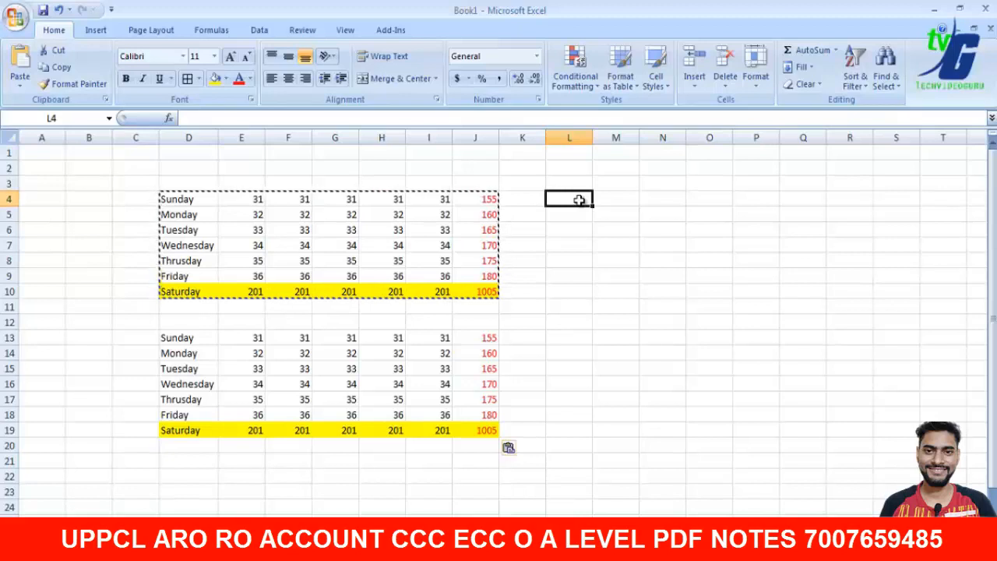
right_click(579, 200)
right_click(579, 200)
right_click(579, 200)
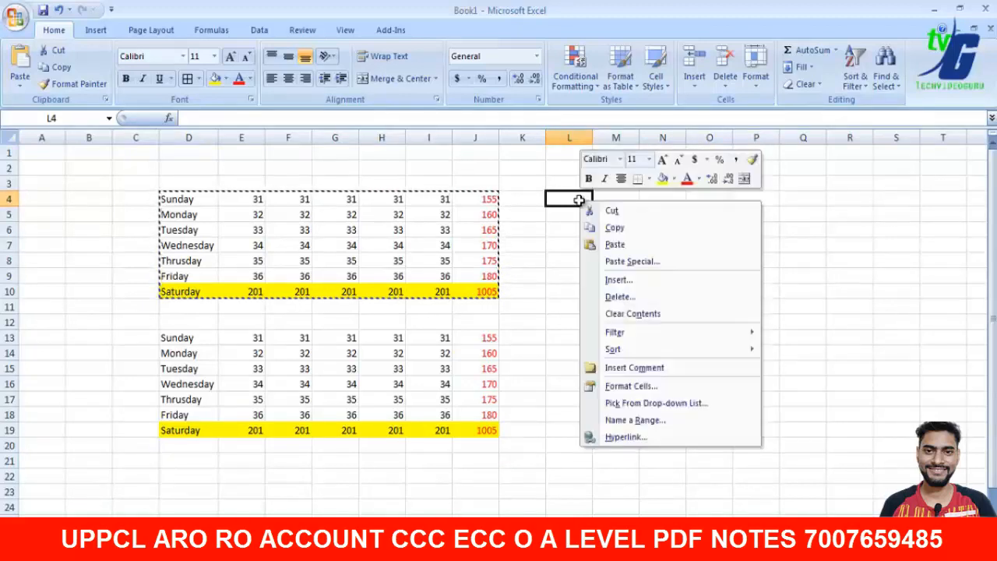
right_click(579, 200)
right_click(581, 202)
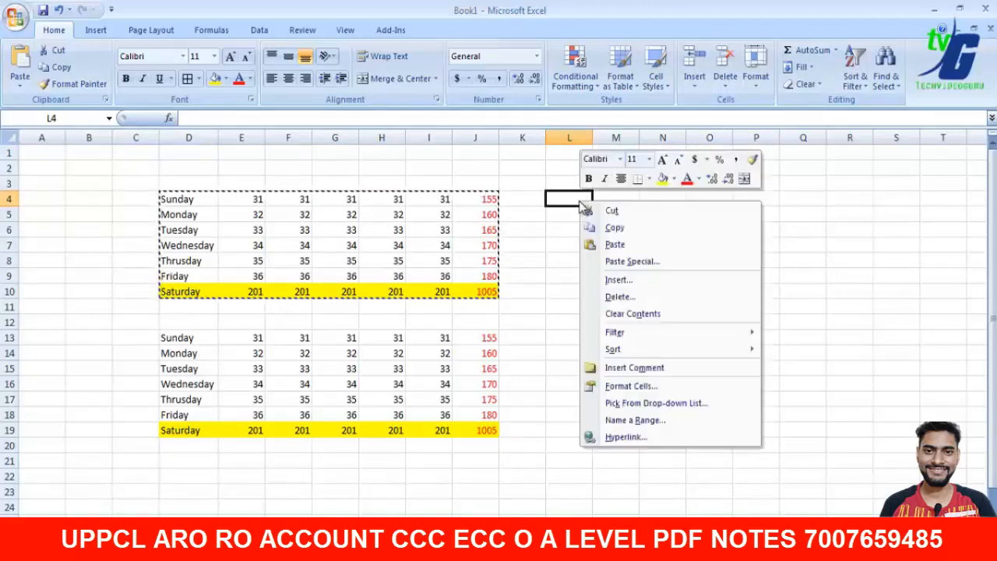
left_click(621, 262)
left_click_drag(557, 144, 713, 205)
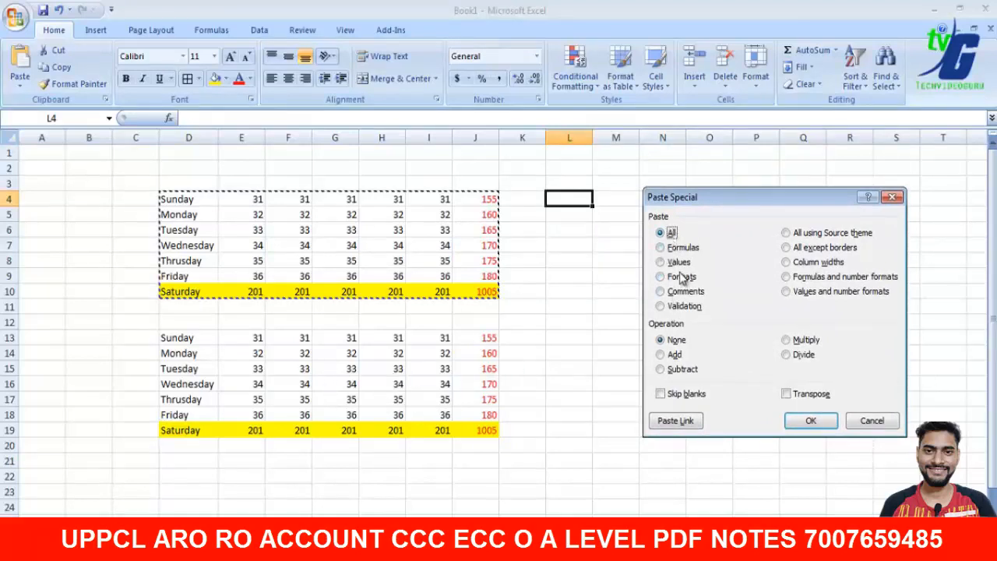
left_click(660, 248)
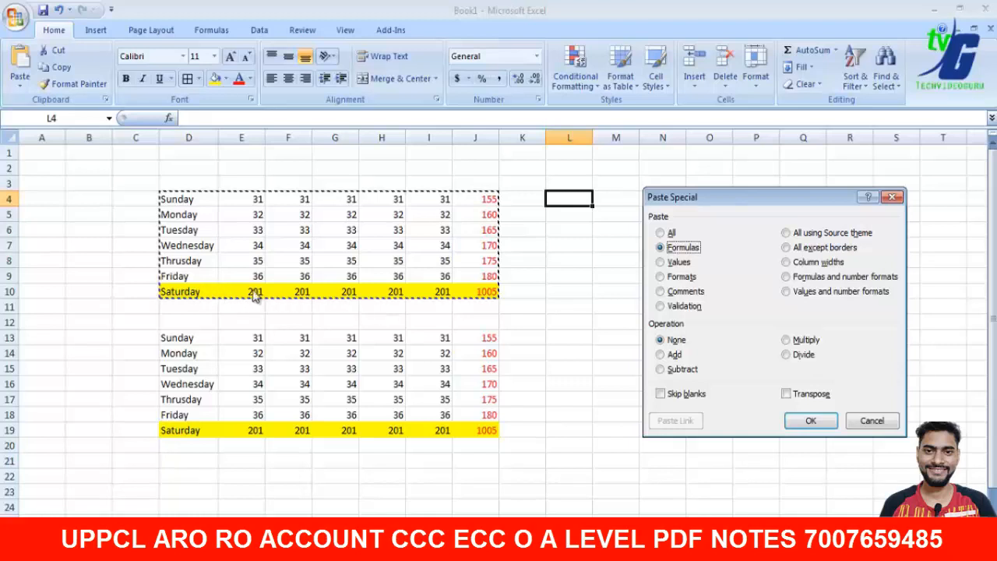
left_click(810, 421)
left_click(806, 383)
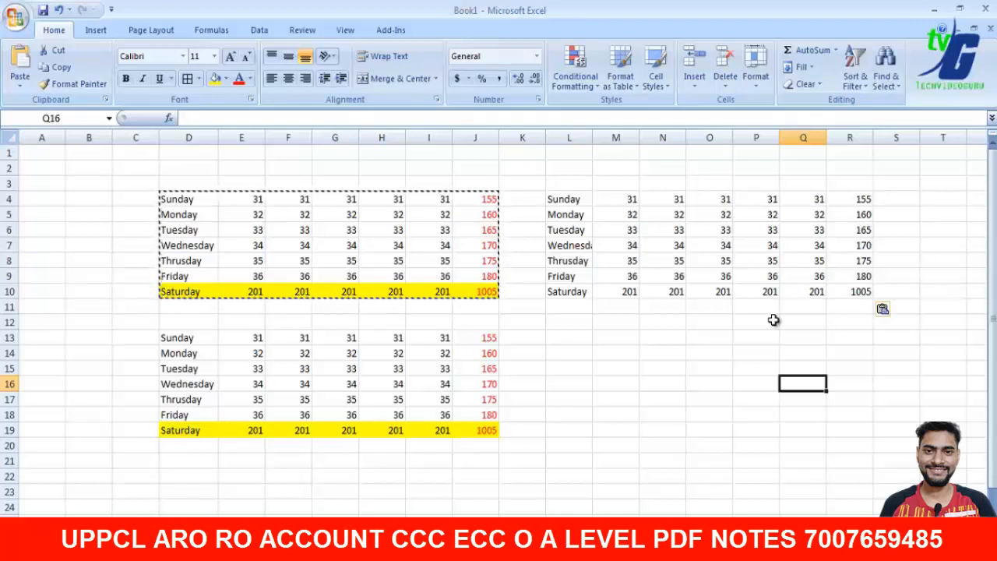
- Try pasting only the values of the weekday table at cell L12 with Paste Special, and undo the paste
left_click(179, 203)
left_click_drag(179, 204, 463, 290)
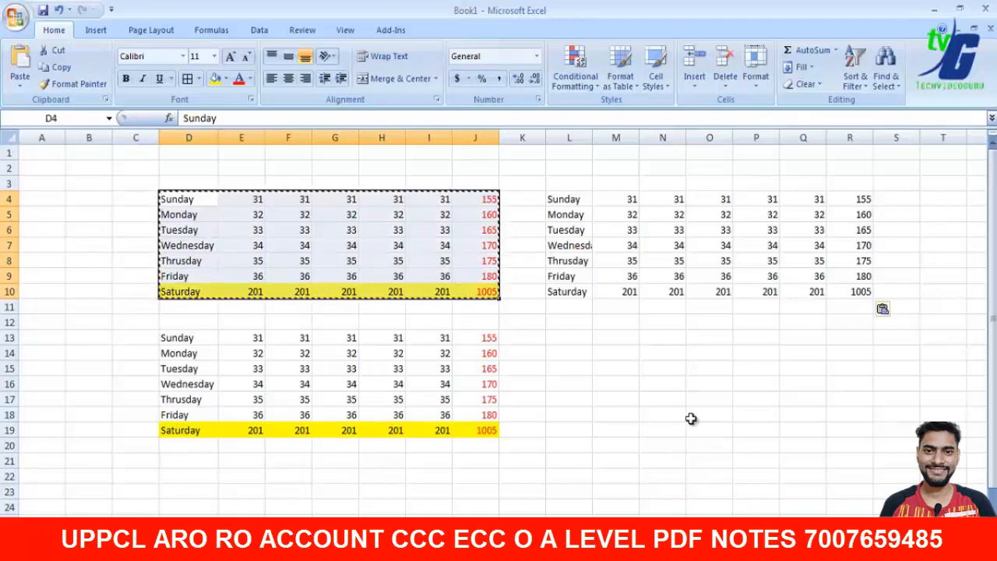
left_click(574, 200)
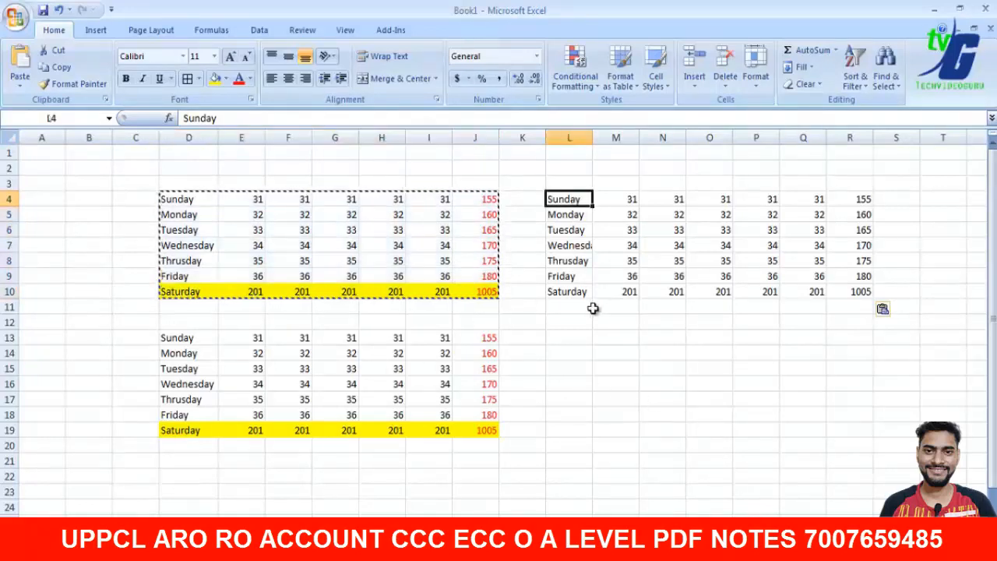
left_click(574, 326)
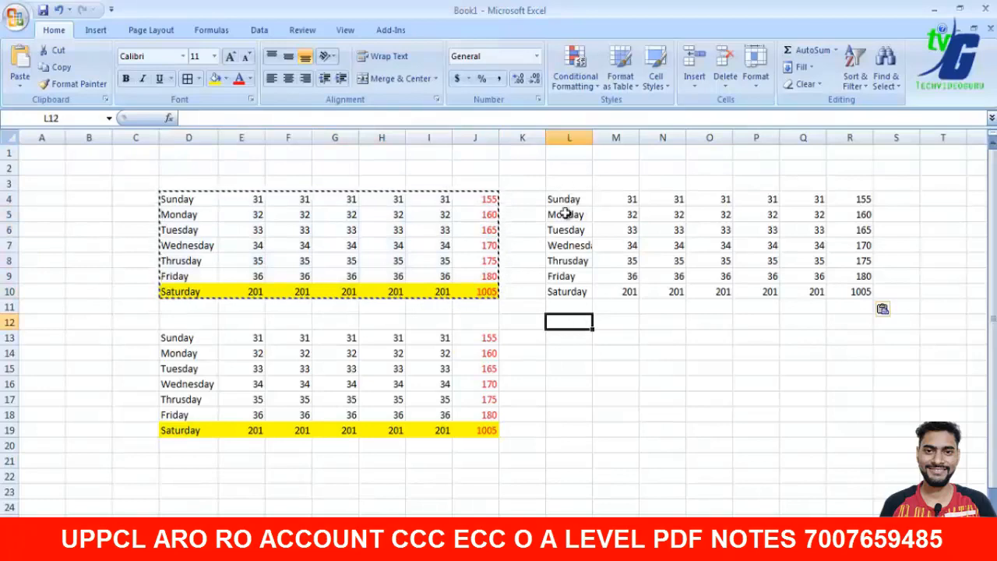
right_click(581, 318)
key("Escape")
right_click(580, 313)
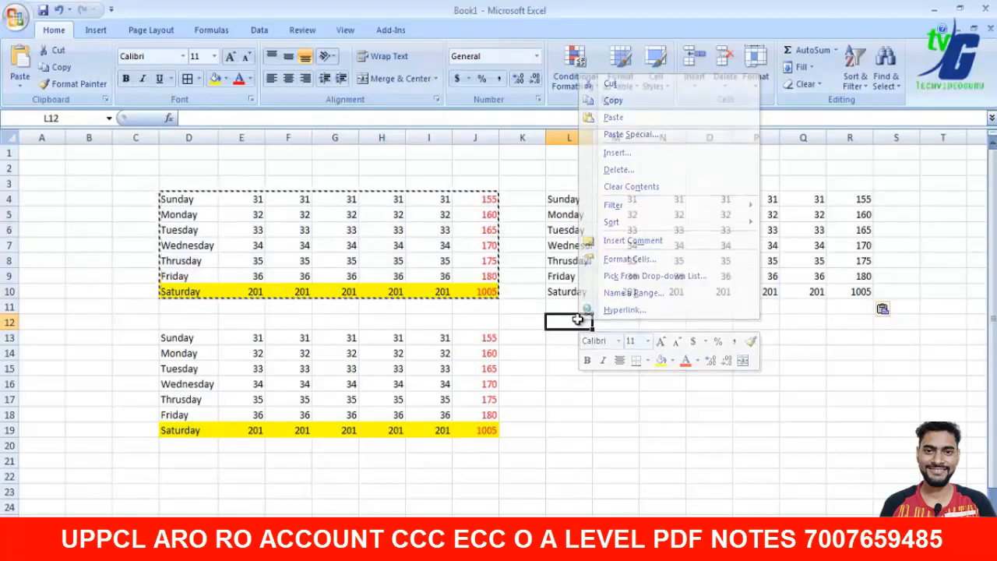
key("Escape")
right_click(584, 320)
left_click(633, 148)
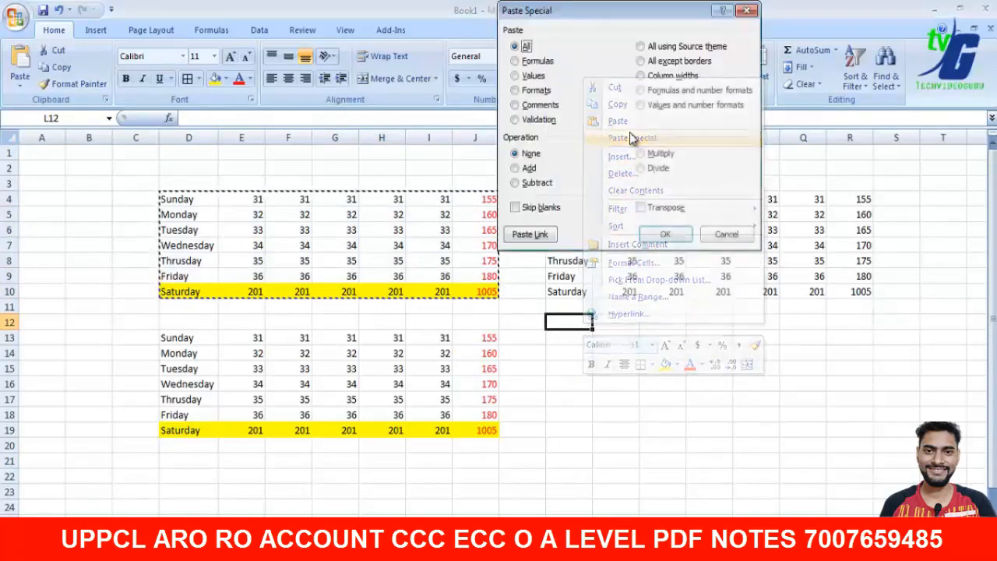
left_click(535, 62)
left_click_drag(557, 17, 762, 168)
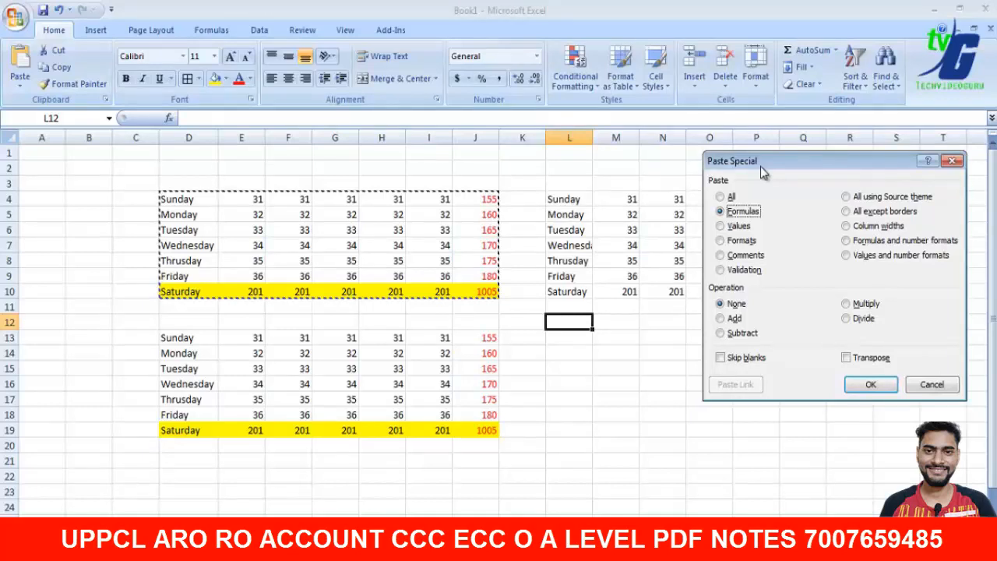
left_click(737, 226)
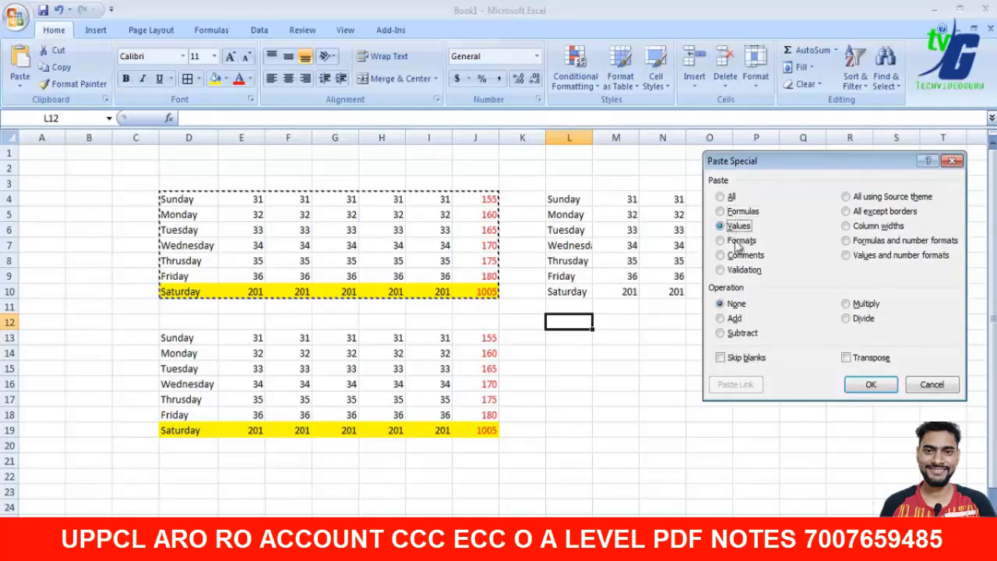
left_click(870, 384)
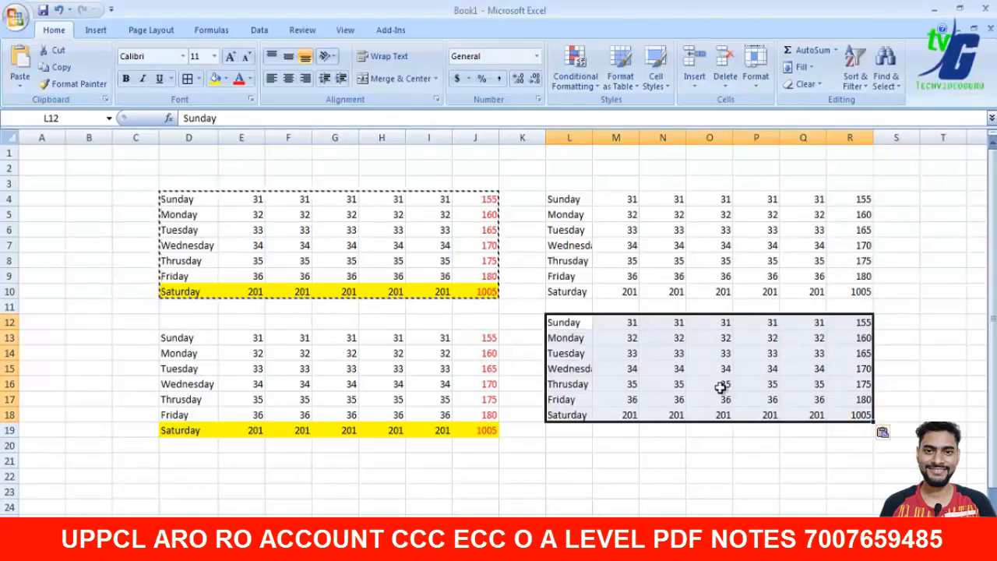
key("ctrl+z")
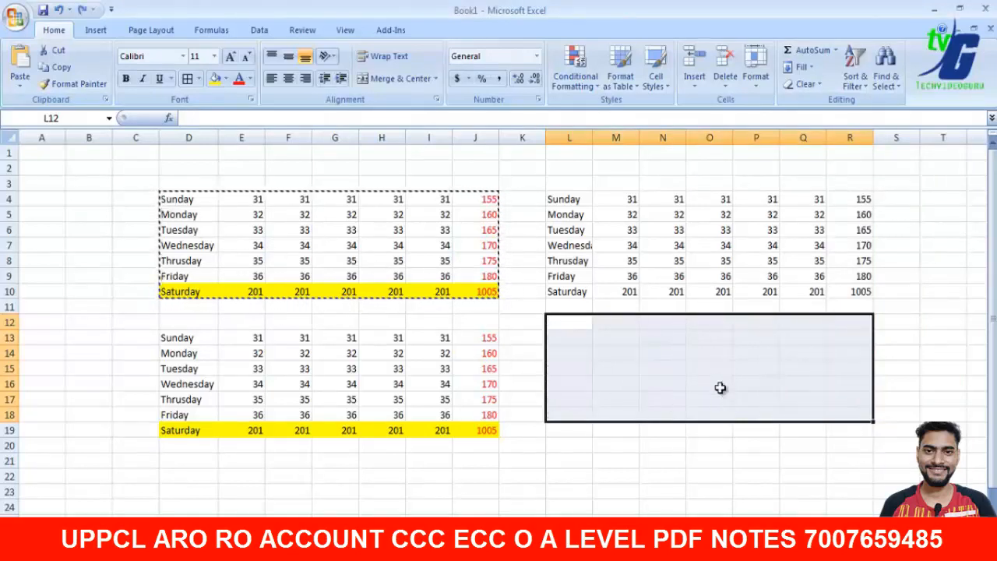
left_click(719, 385)
- Copy the row totals J4:J10 and paste only their values at cell L13 using Paste Special
left_click(489, 278)
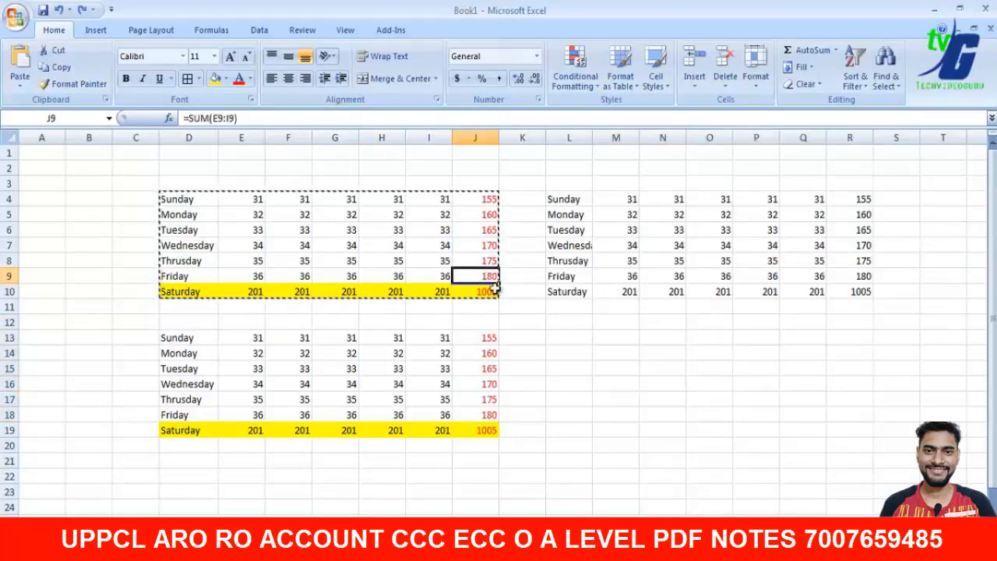
left_click(481, 202)
left_click_drag(480, 201, 487, 290)
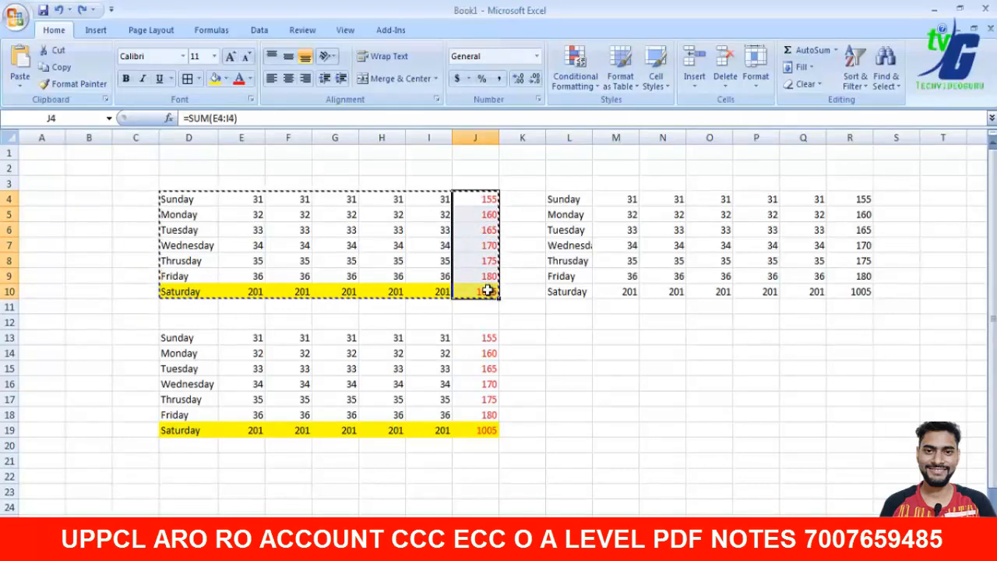
key("ctrl+c")
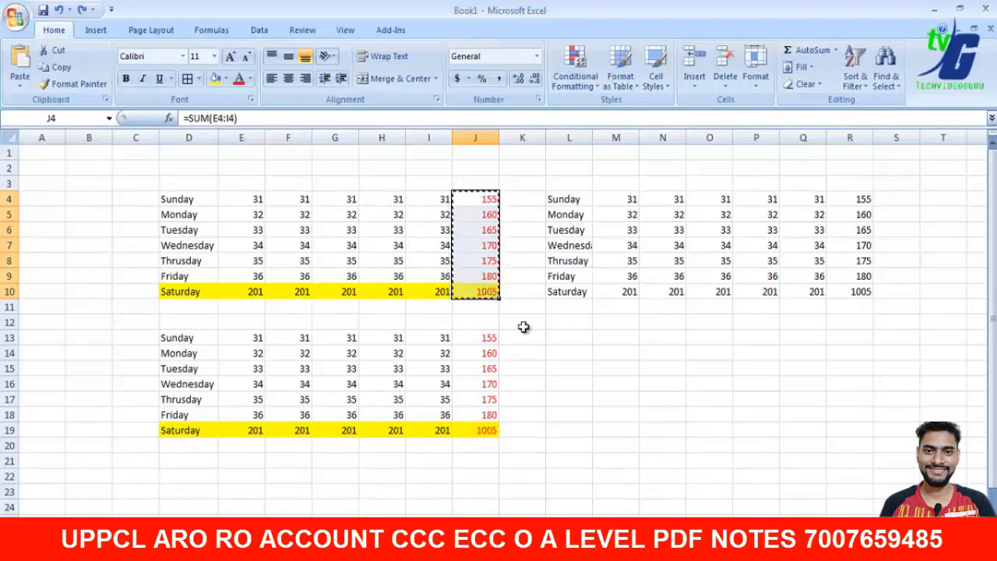
left_click(574, 338)
right_click(586, 343)
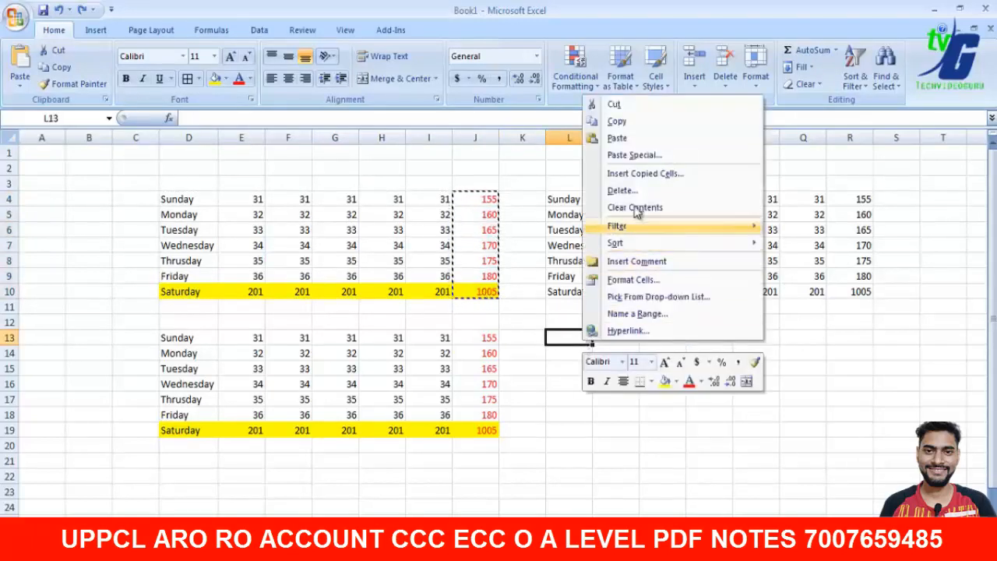
left_click(634, 155)
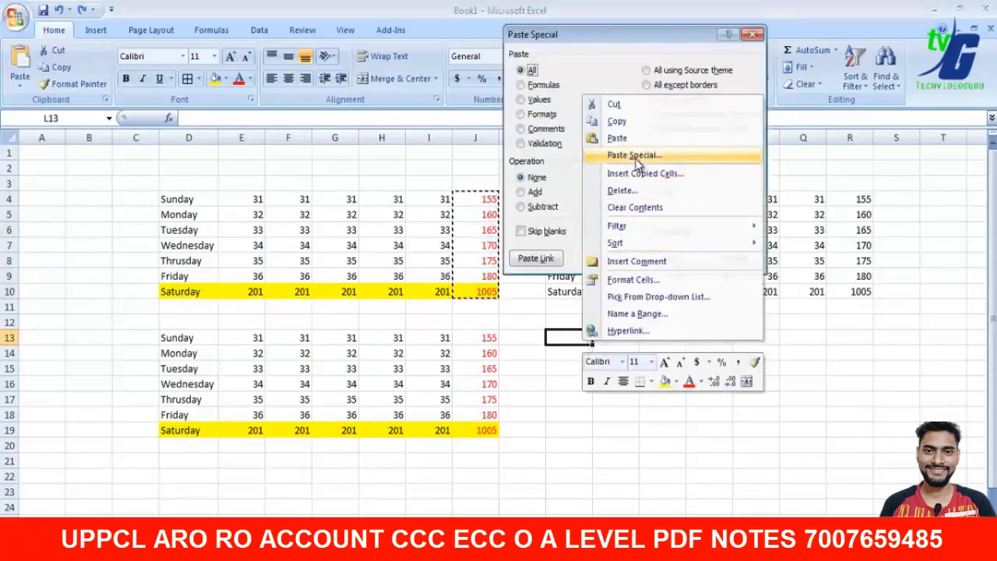
left_click(538, 100)
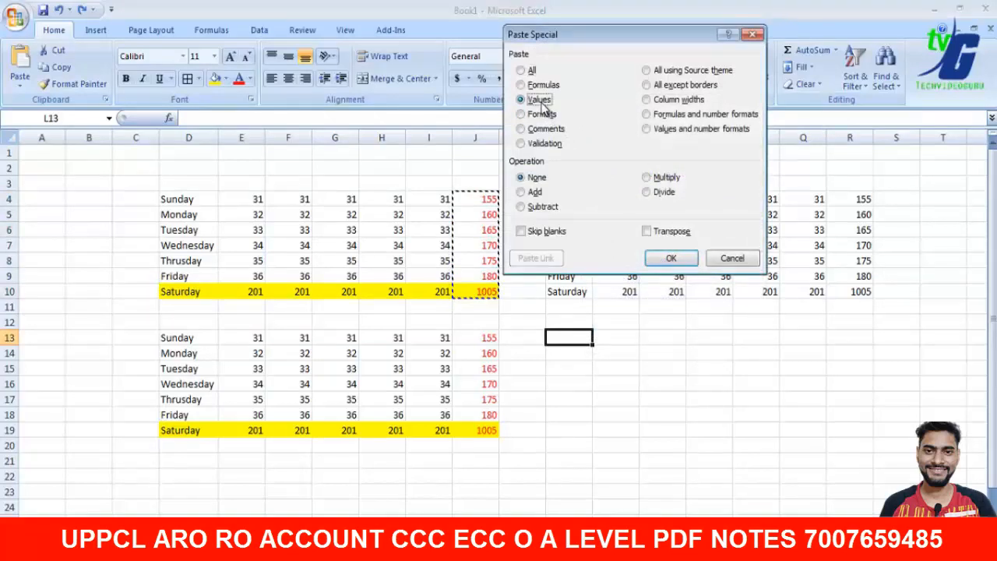
left_click(691, 259)
left_click(763, 383)
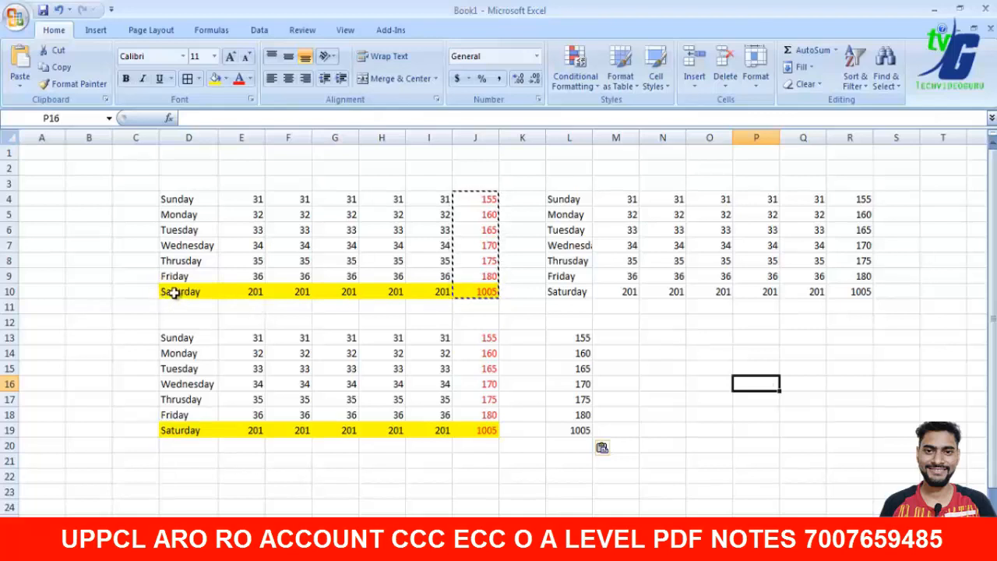
right_click(667, 343)
right_click(667, 340)
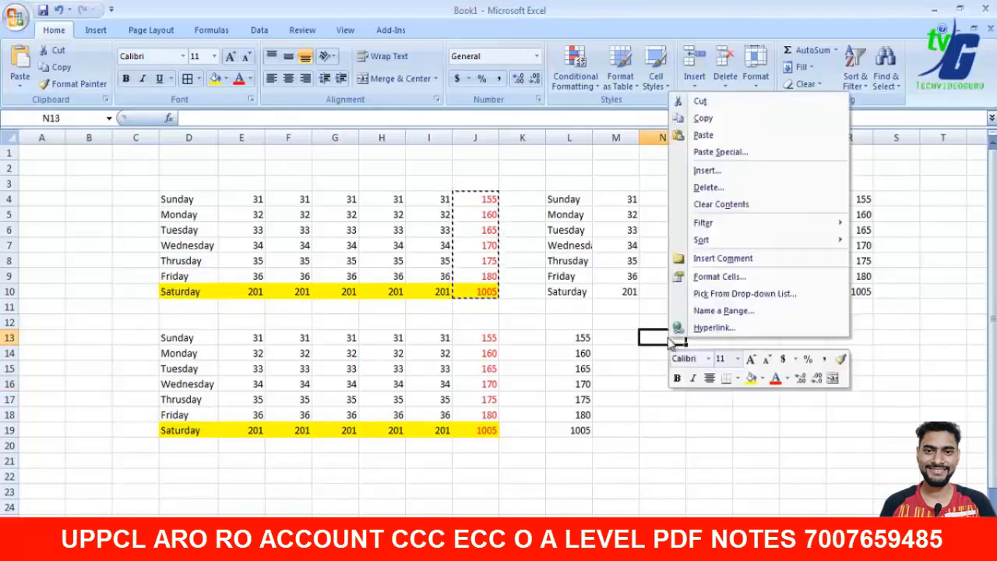
left_click(720, 152)
left_click(605, 109)
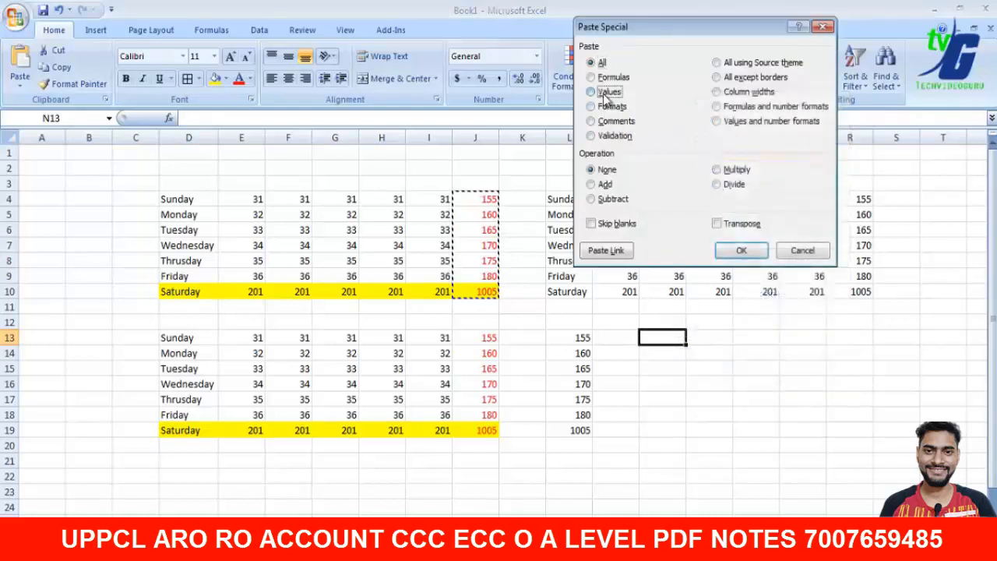
left_click(803, 250)
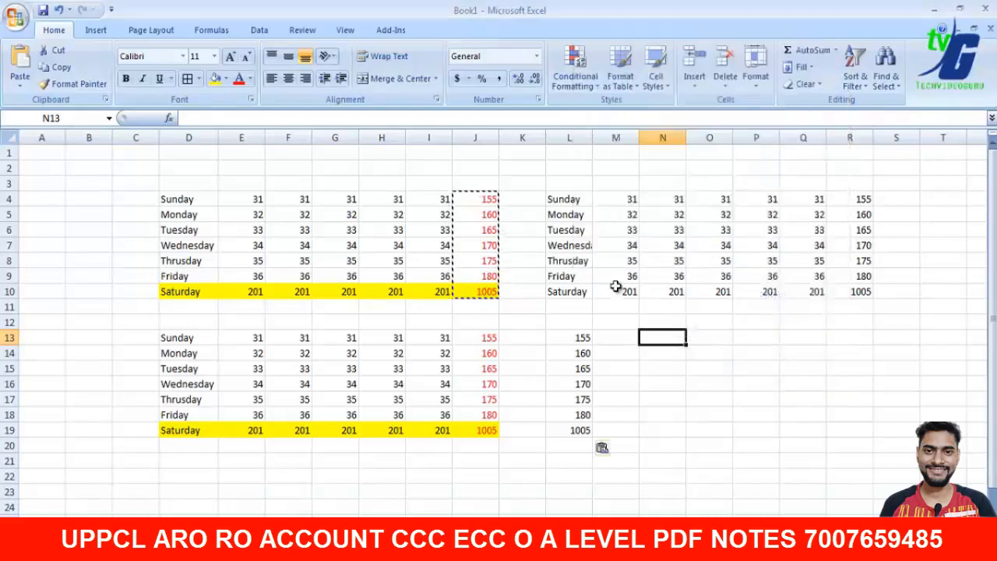
- Clear the pasted row totals from L13:L19
left_click_drag(187, 204, 470, 292)
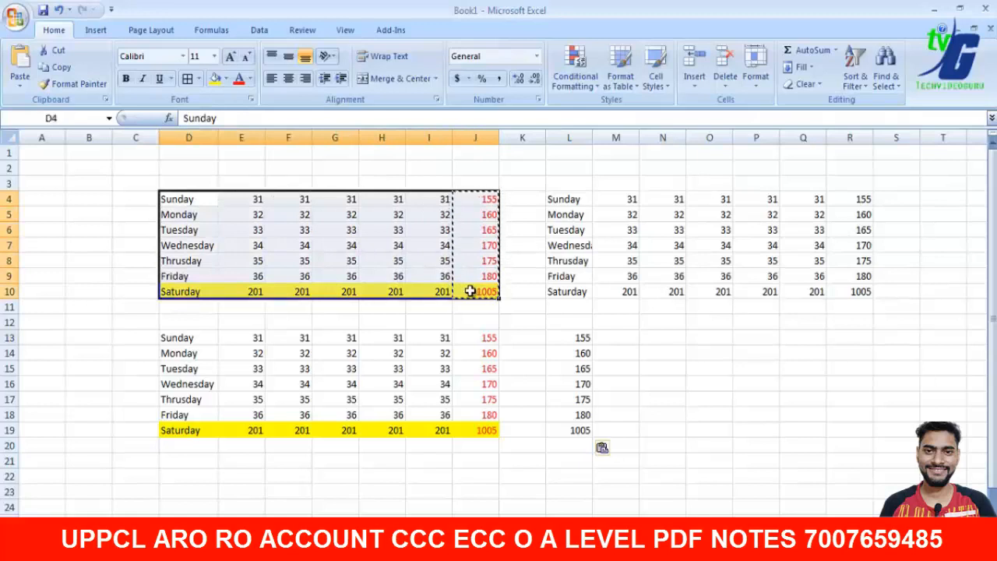
key("ctrl+c")
left_click_drag(578, 336, 575, 429)
key("Delete")
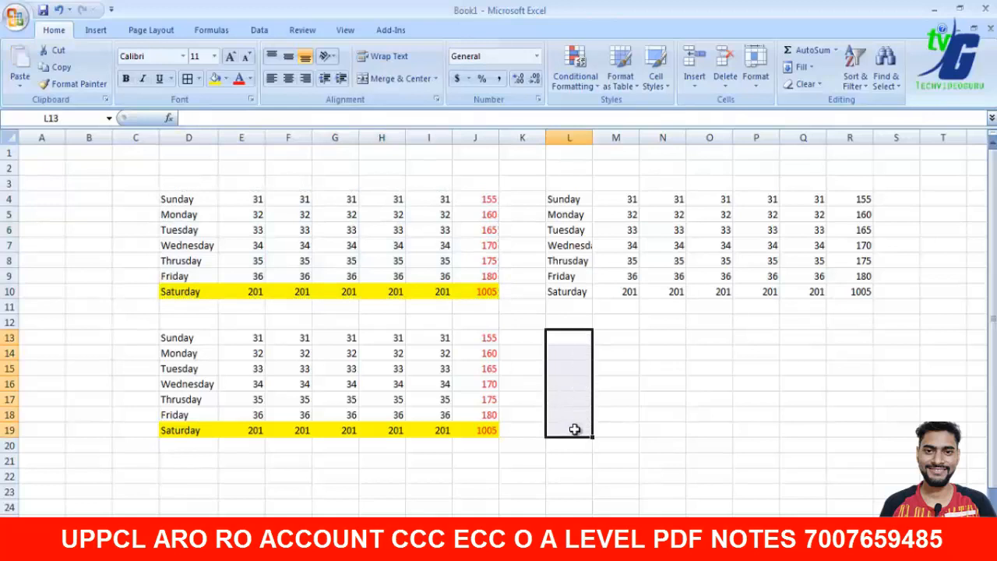
right_click(582, 338)
key("Escape")
- Try pasting only the formats of the weekday table D4:J10 at cell L13 with Paste Special, and undo the paste
left_click_drag(189, 203, 471, 296)
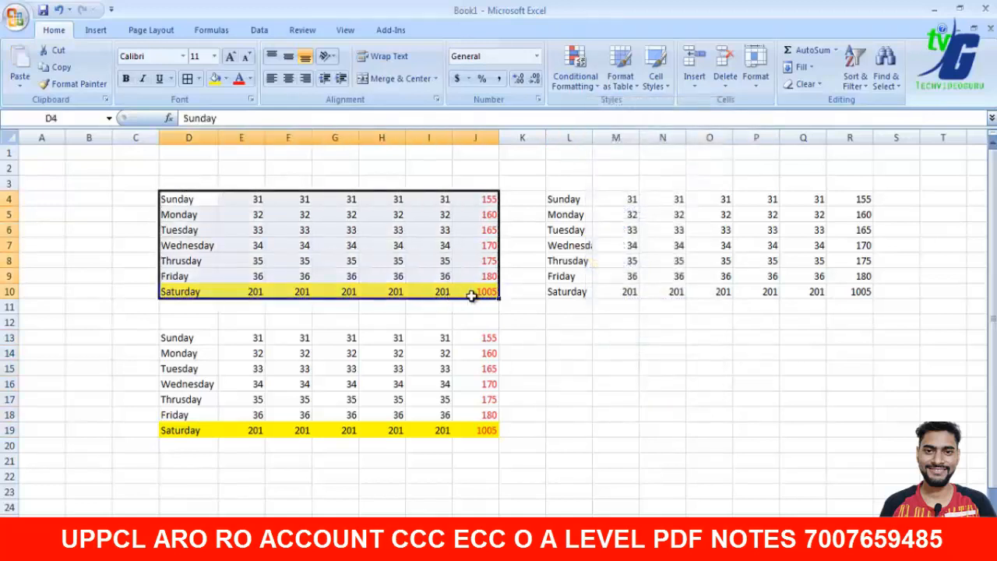
key("ctrl+c")
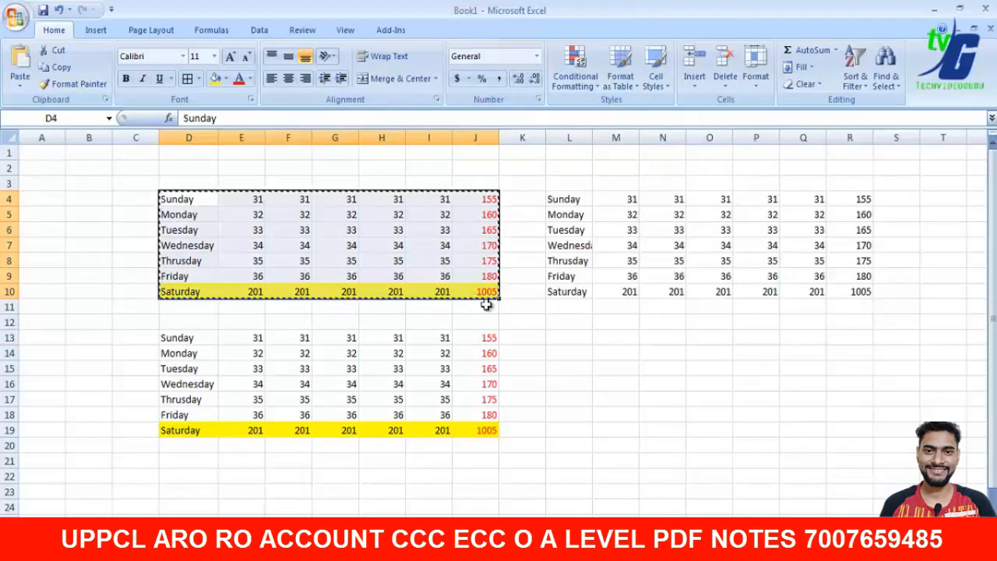
left_click(561, 337)
right_click(564, 344)
left_click(613, 153)
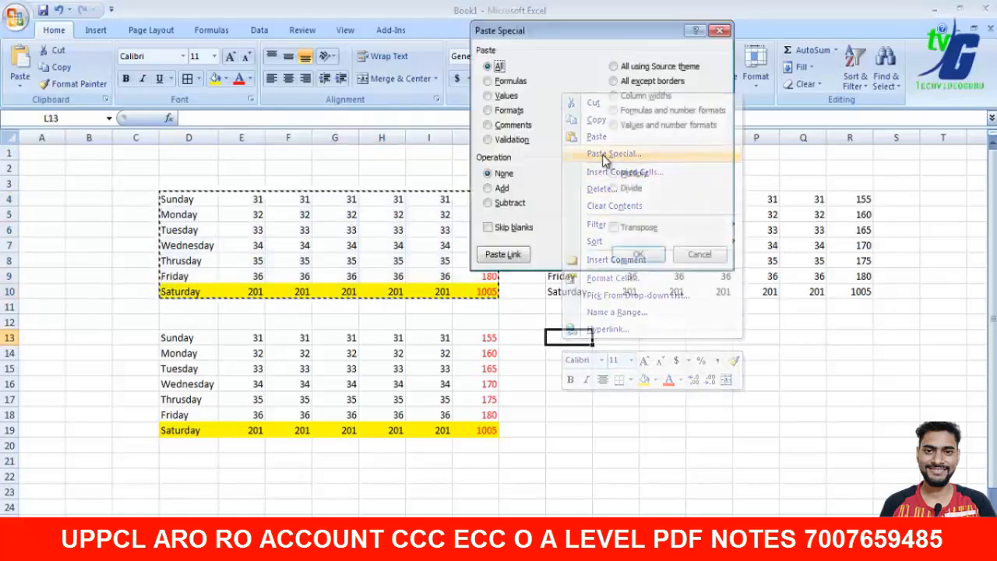
left_click(510, 111)
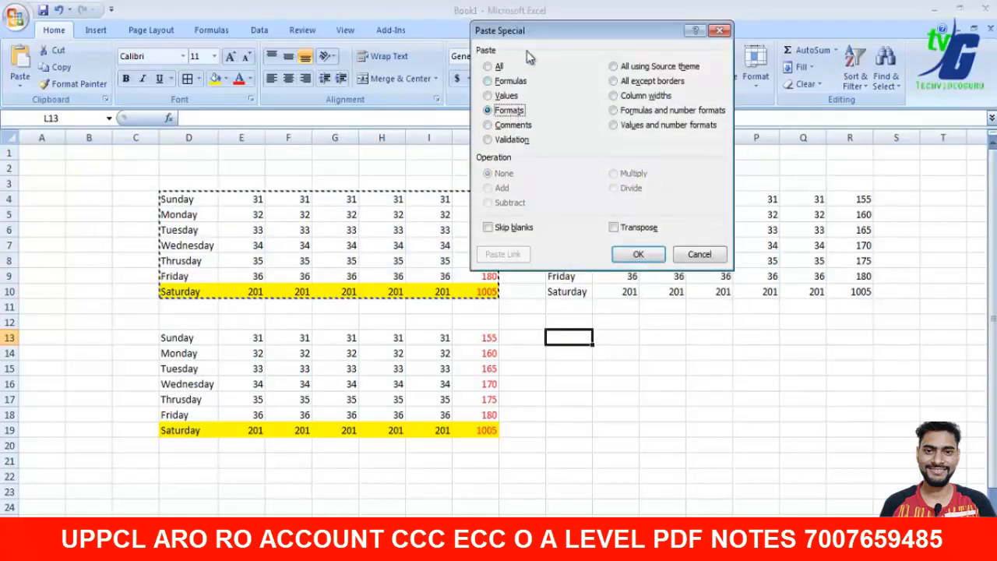
left_click_drag(532, 31, 624, 45)
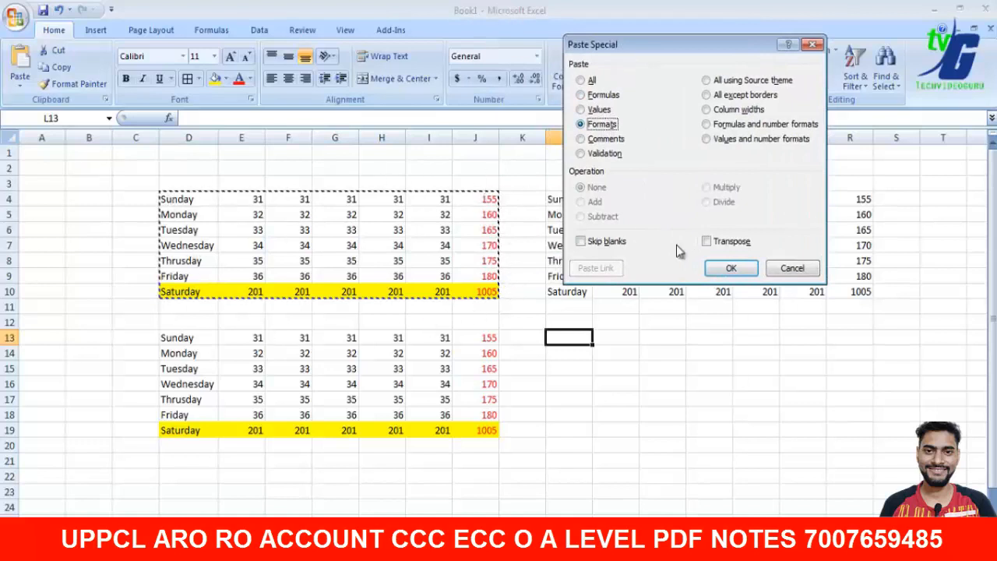
left_click(726, 267)
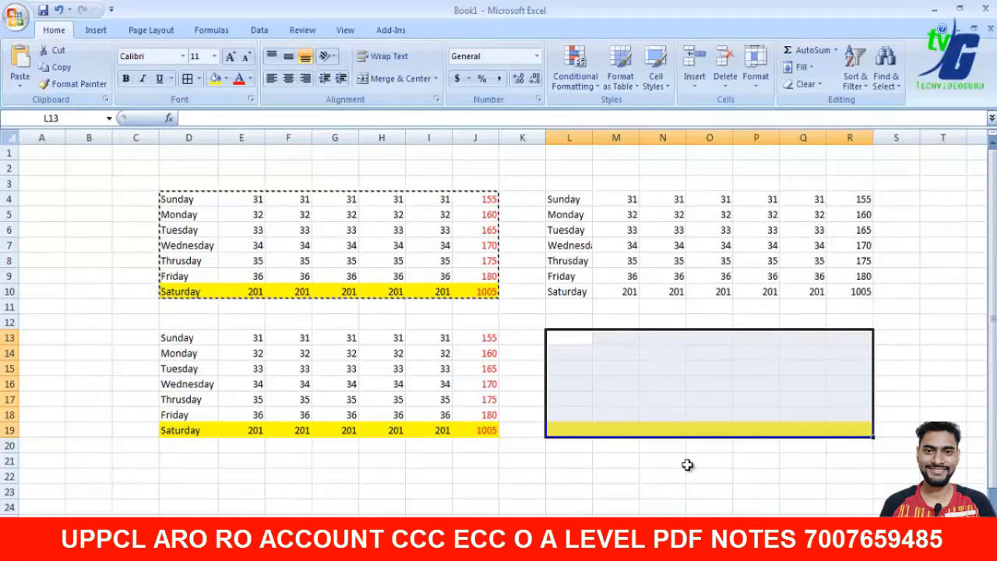
left_click(687, 465)
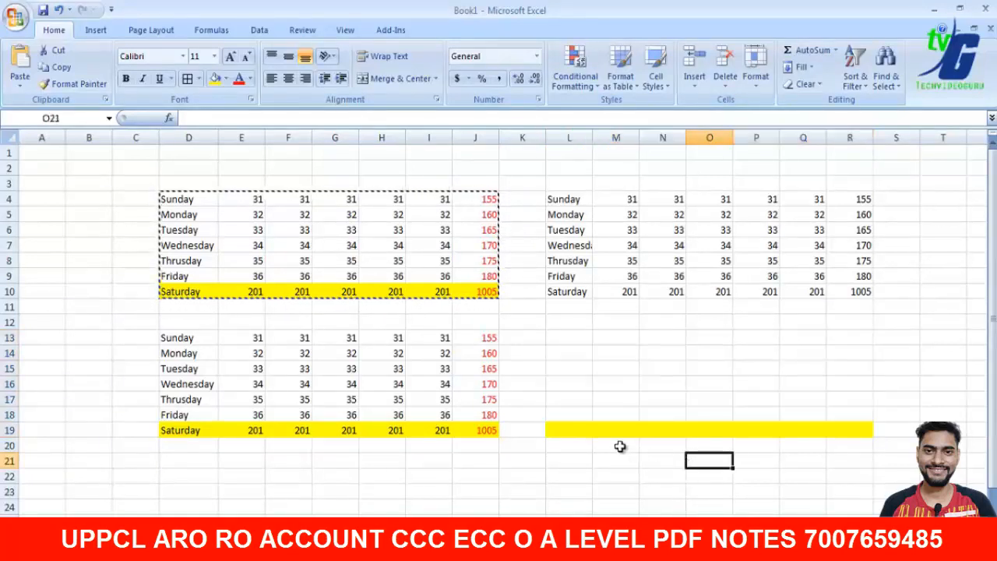
left_click(597, 430)
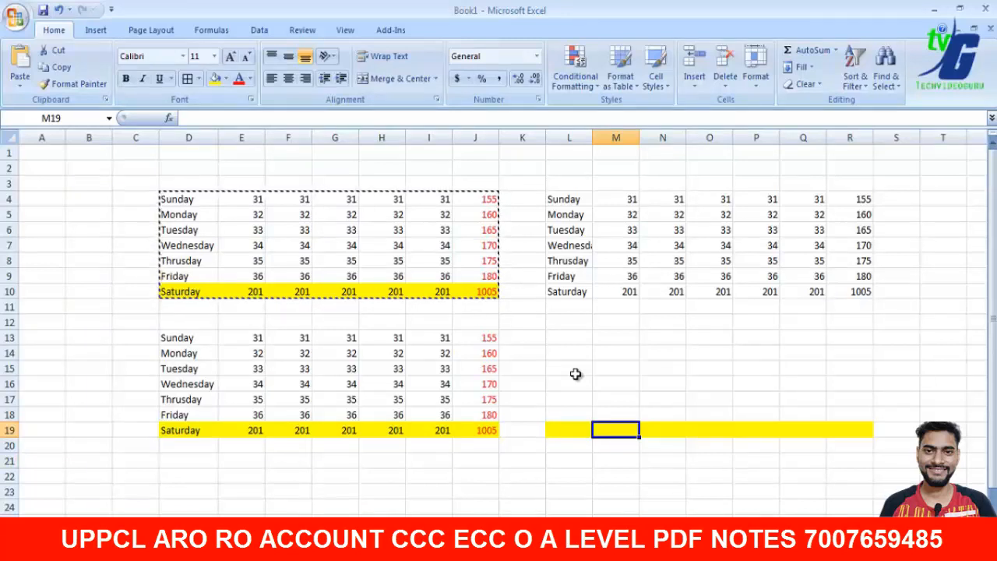
key("ctrl+z")
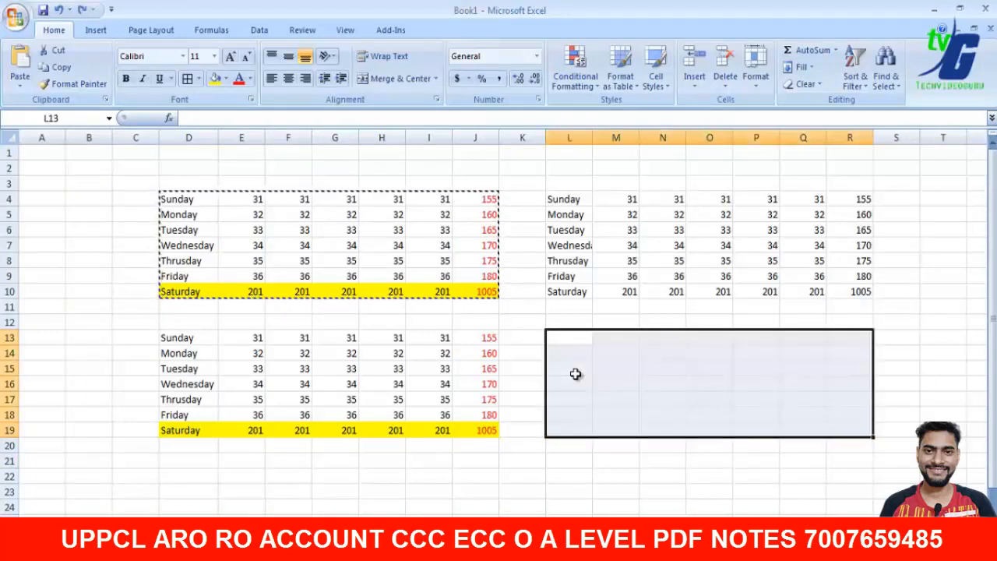
right_click(573, 339)
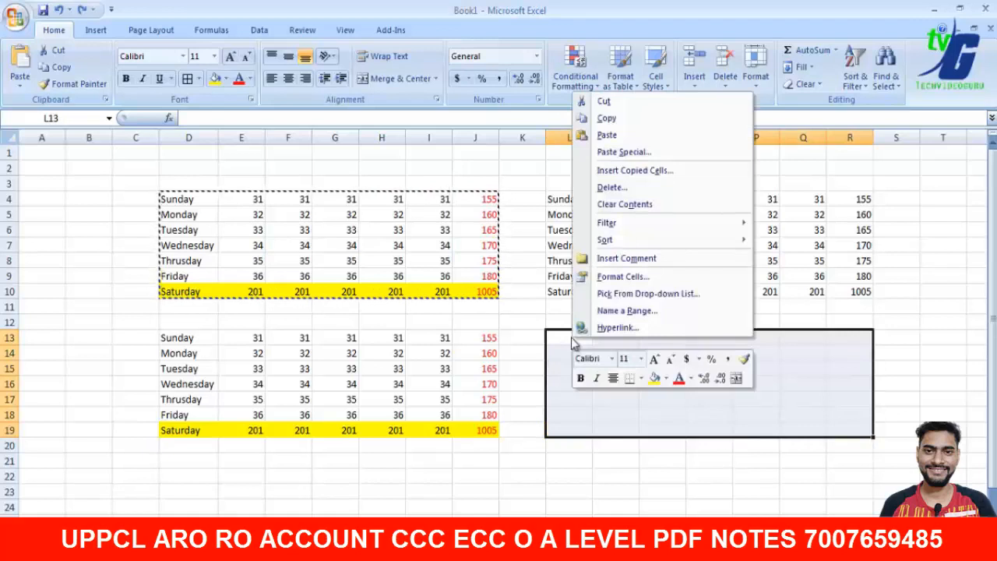
left_click(635, 153)
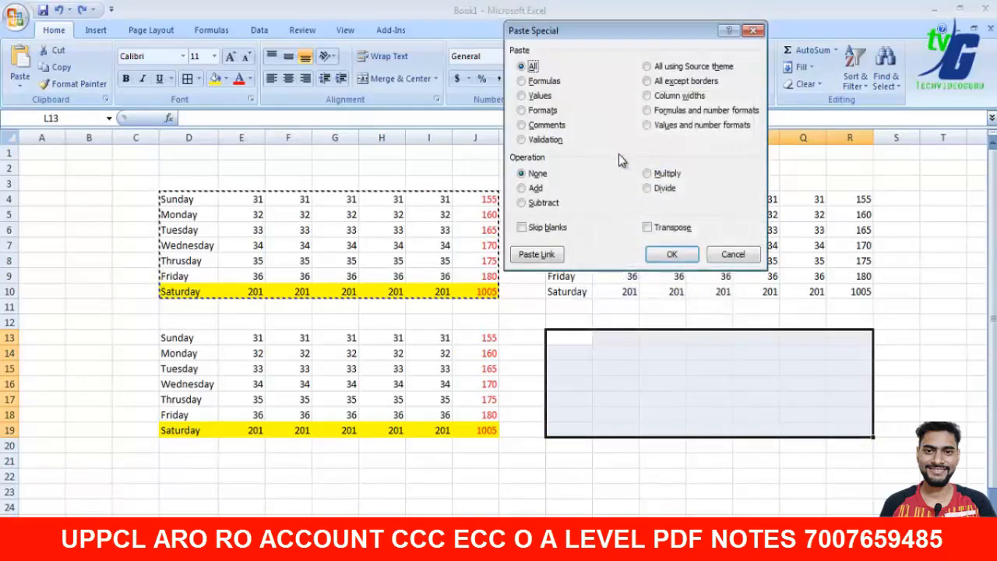
left_click(726, 258)
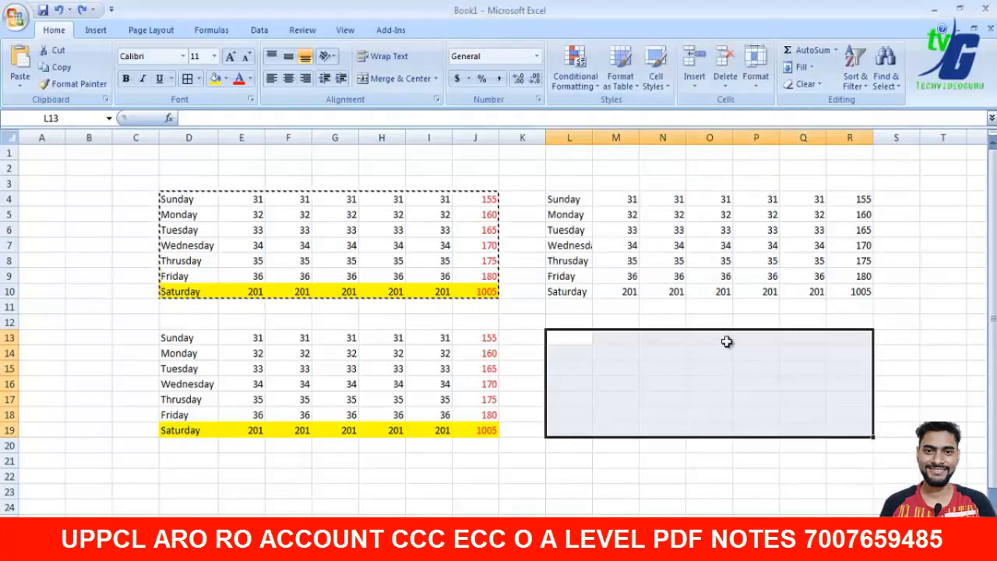
- Copy the yellow Saturday row D10:J10 and paste only its formats onto the Thrusday row L8:R8 using Paste Special
left_click(166, 290)
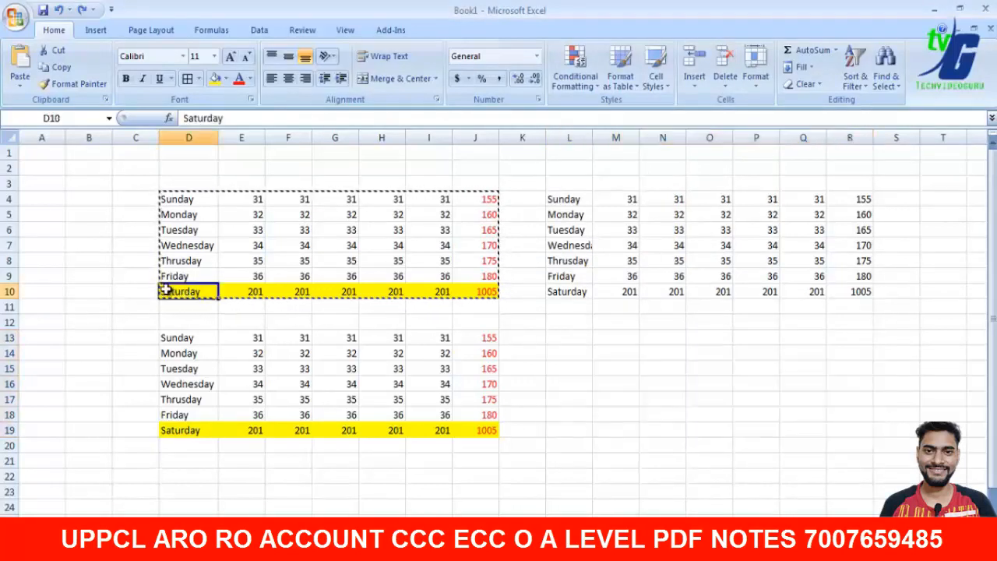
left_click_drag(166, 289, 452, 292)
right_click(438, 290)
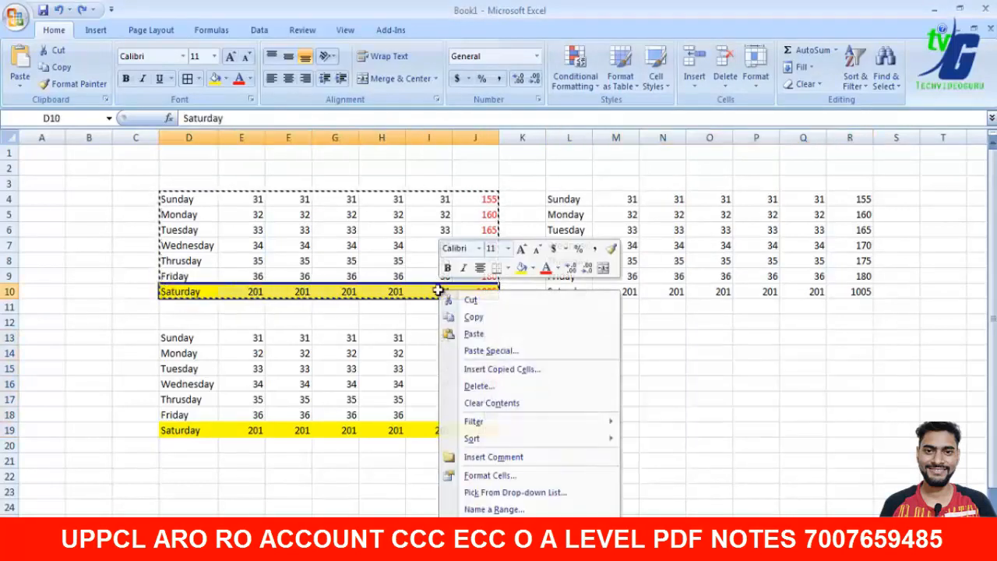
key("Escape")
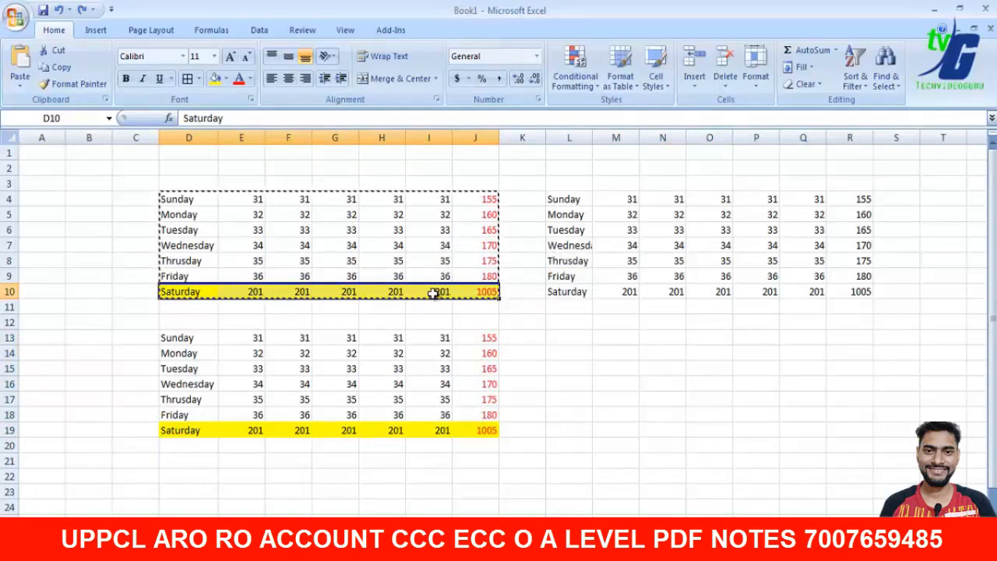
key("ctrl+c")
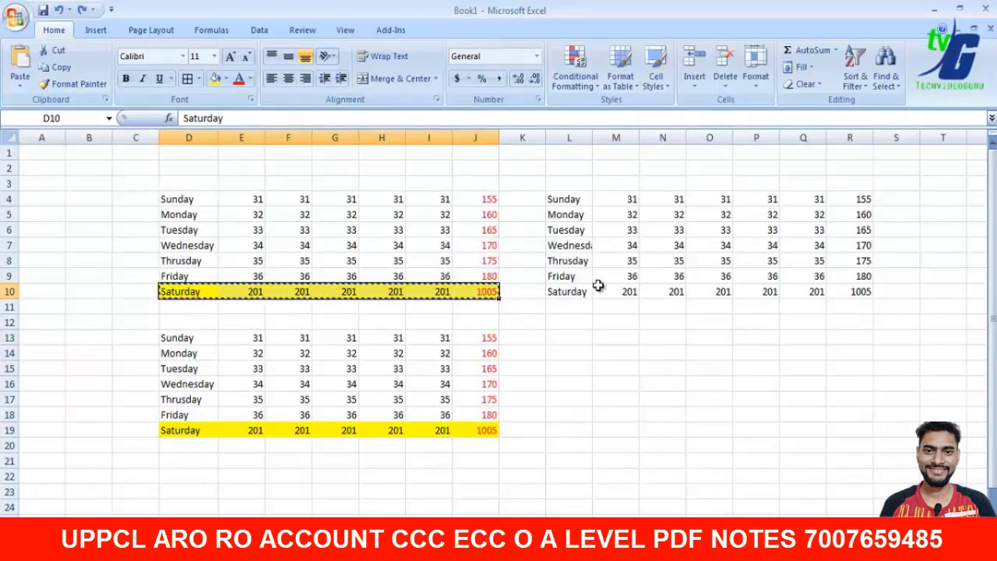
left_click_drag(551, 262, 859, 260)
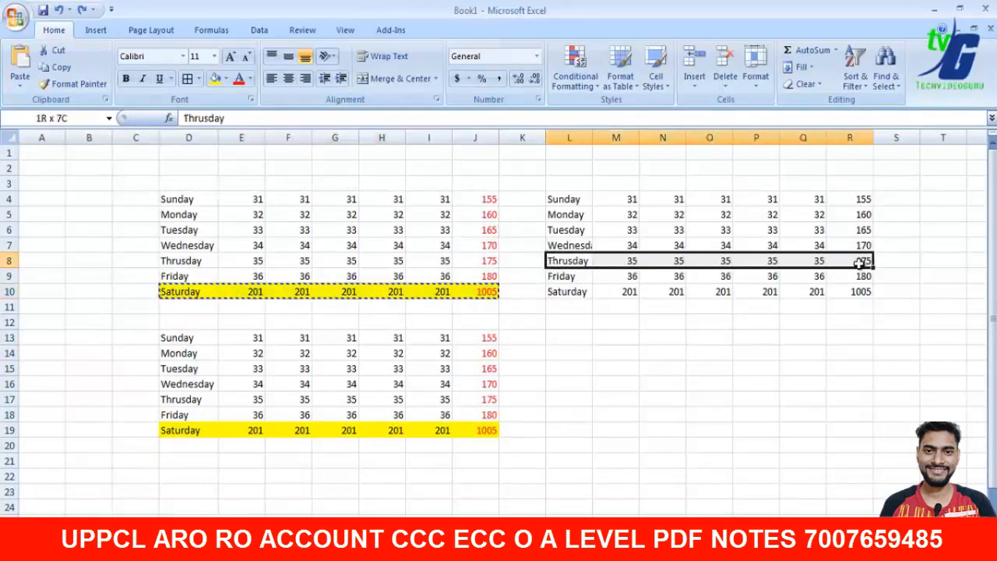
right_click(776, 260)
right_click(753, 260)
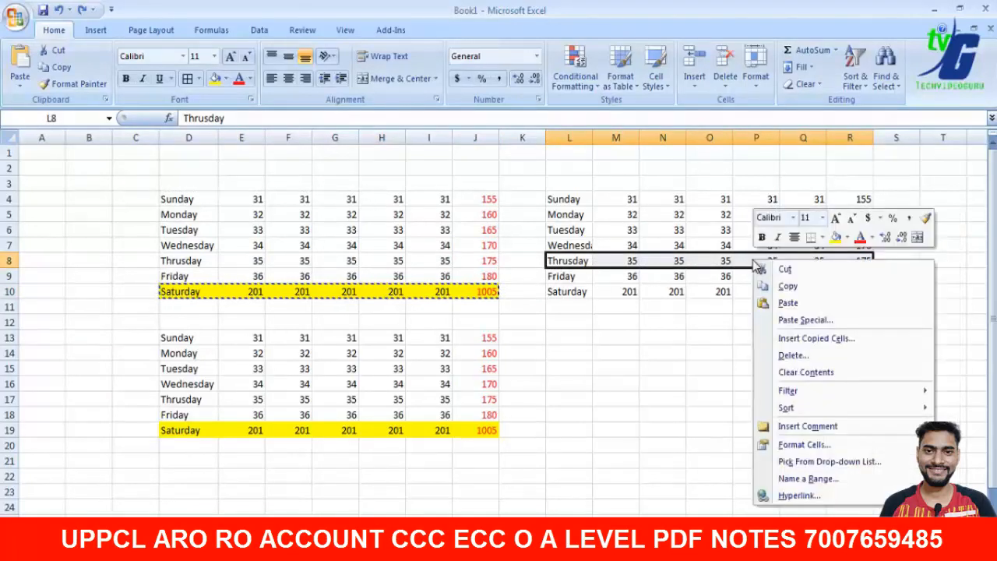
left_click(803, 321)
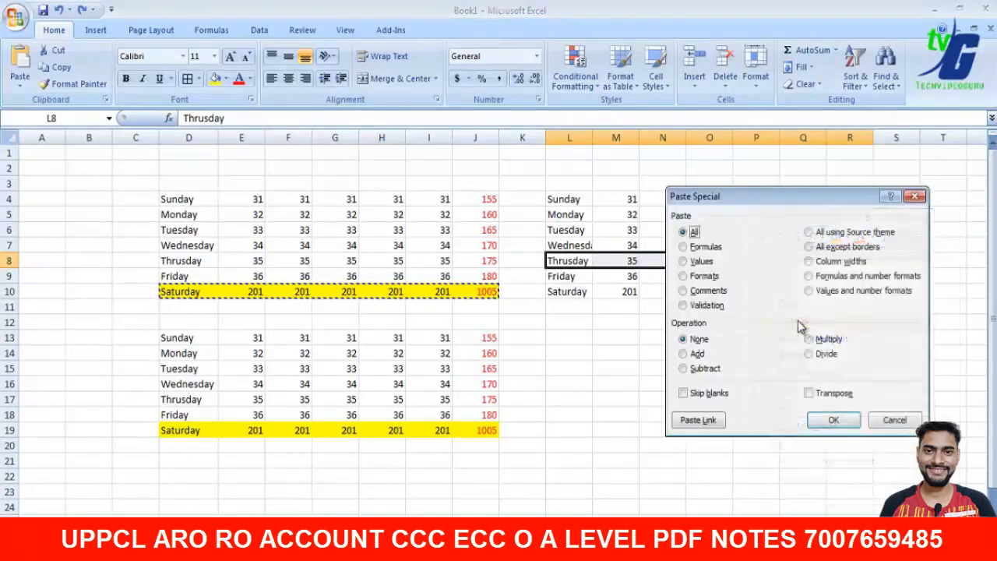
left_click(701, 277)
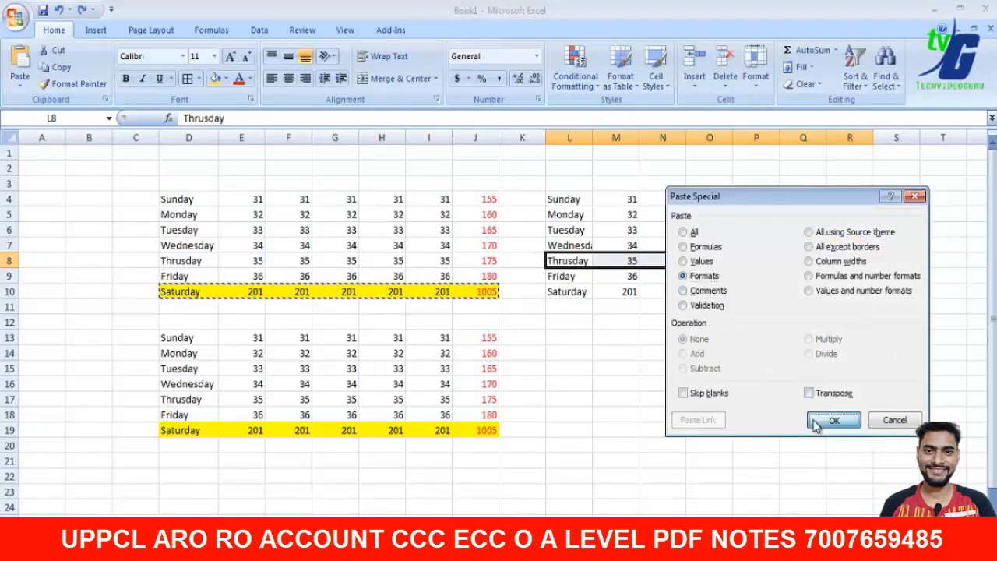
left_click(813, 420)
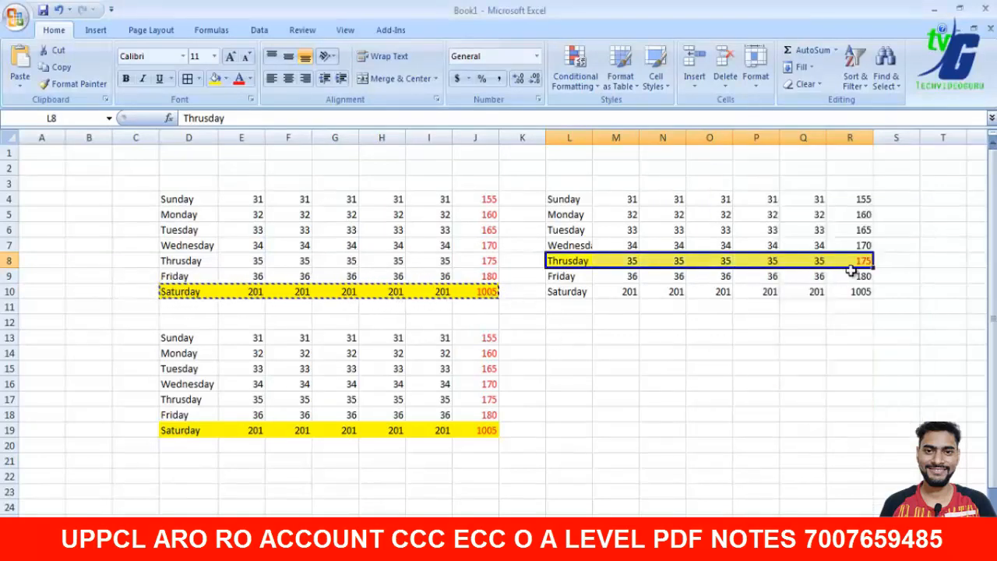
left_click(776, 351)
- Paste only the formats of the copied Saturday row onto the Saturday row L10:R10 using Paste Special
left_click(554, 292)
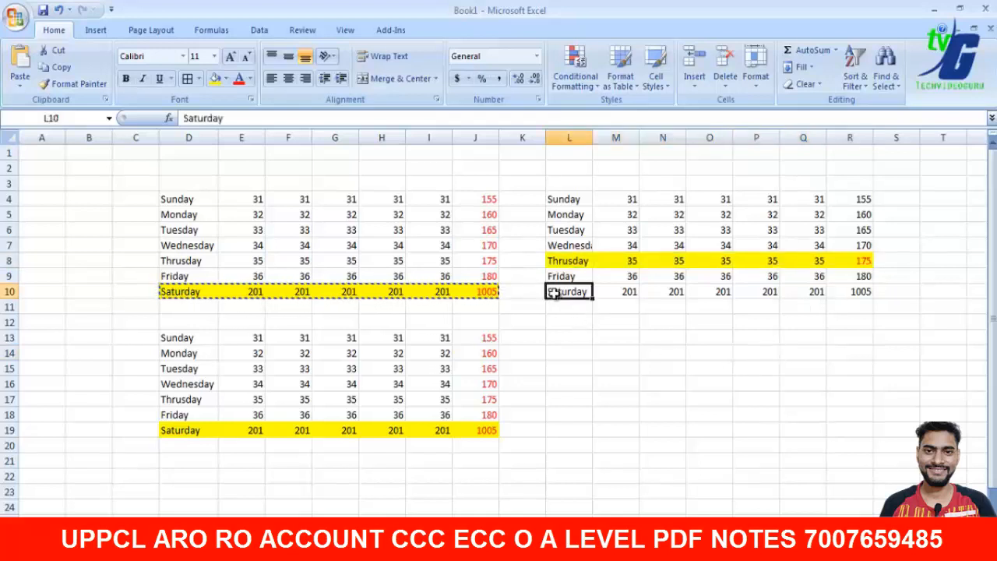
left_click_drag(554, 292, 844, 292)
right_click(764, 293)
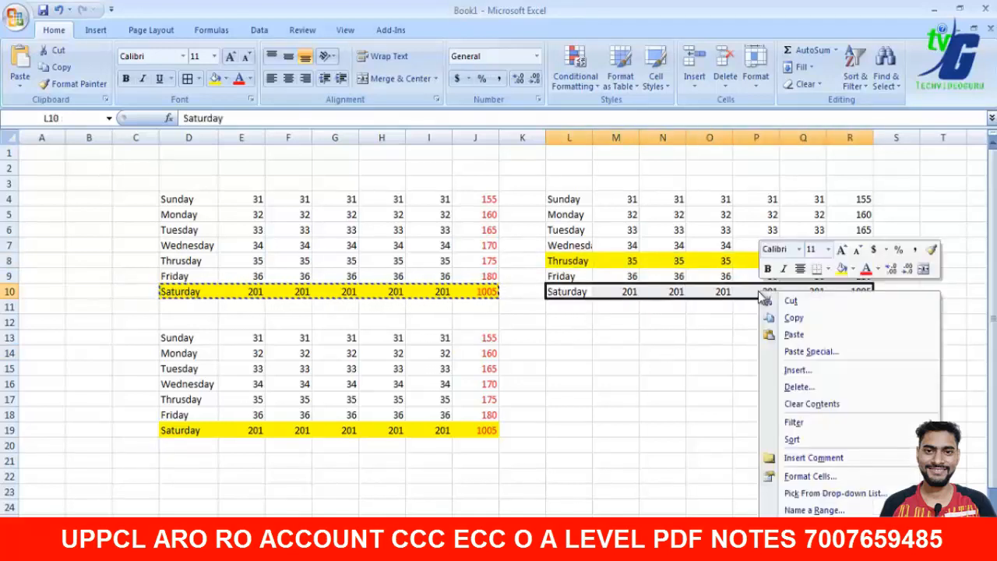
left_click(786, 352)
left_click(685, 306)
left_click(806, 452)
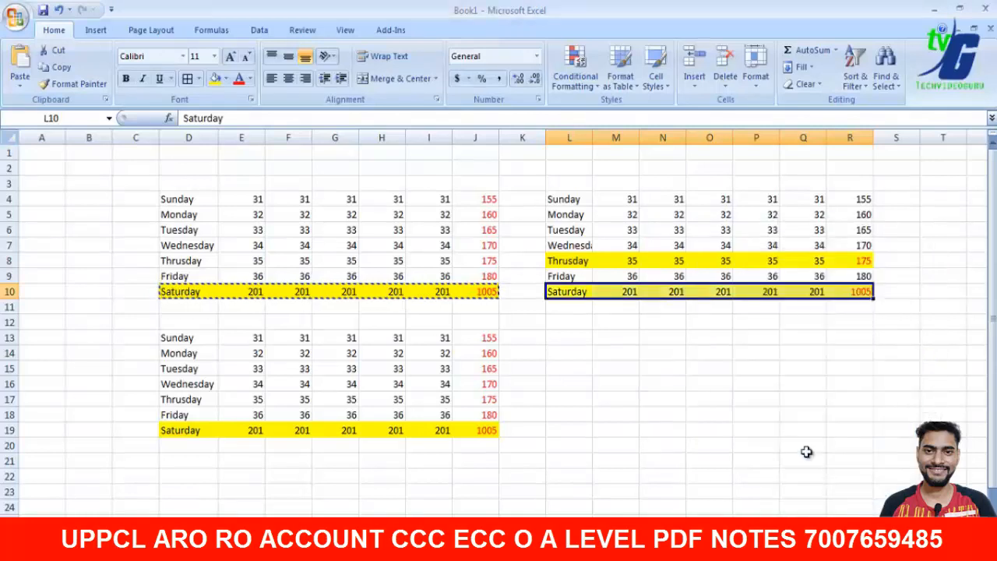
left_click(806, 449)
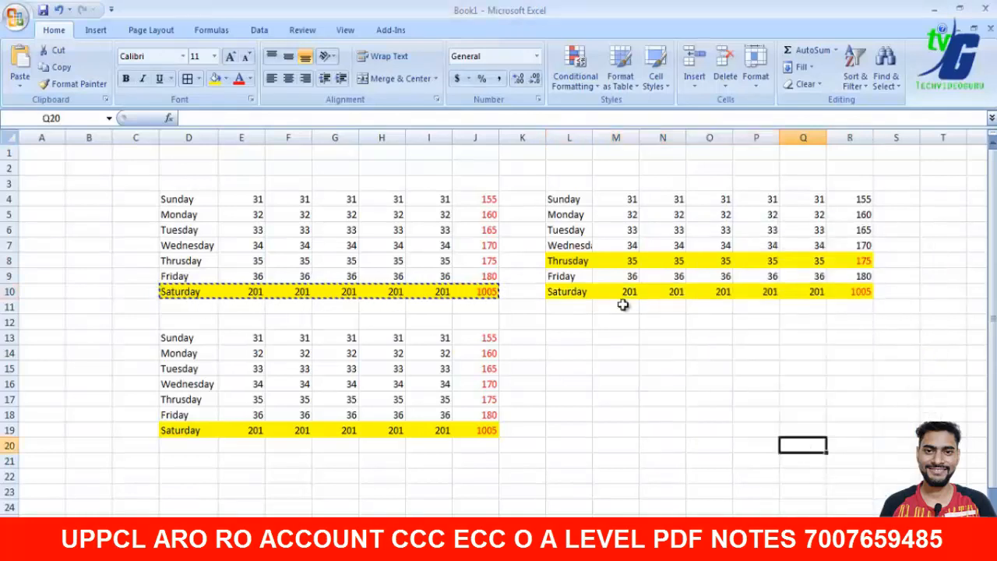
- Copy the row totals J4:J10 and paste only their formats onto N4:N10 using Paste Special
double_click(489, 198)
left_click(514, 223)
left_click_drag(485, 200, 487, 291)
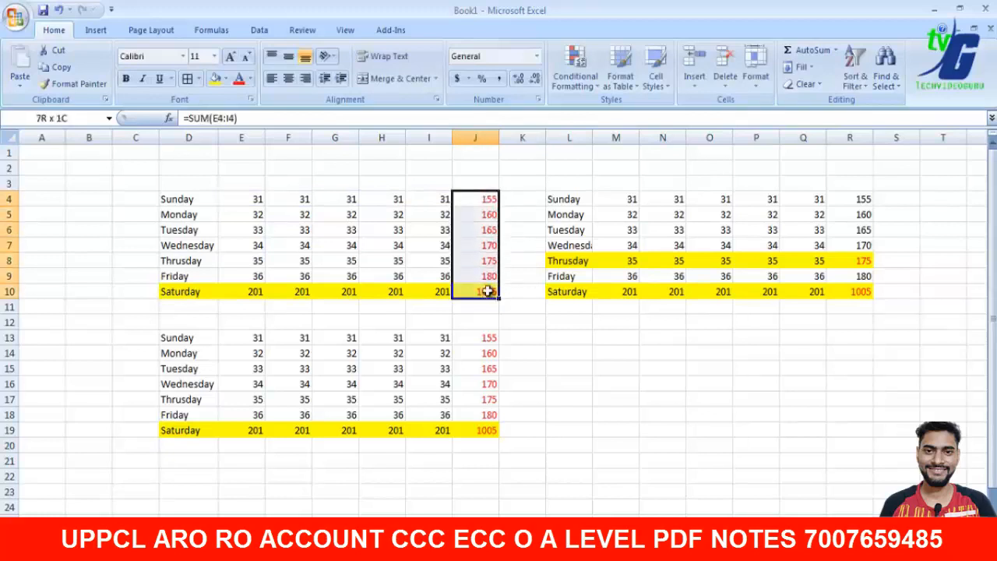
key("ctrl+c")
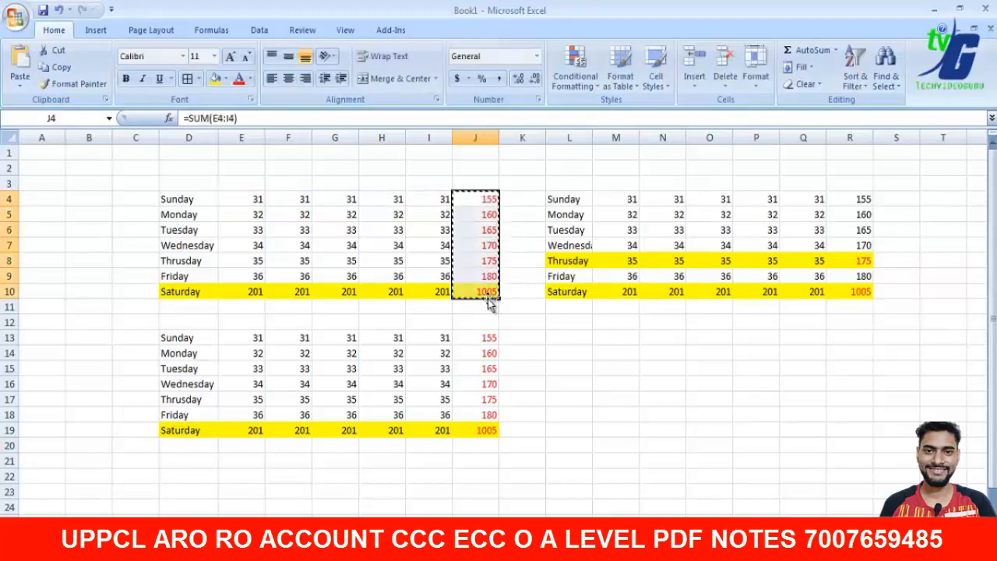
left_click_drag(669, 199, 672, 292)
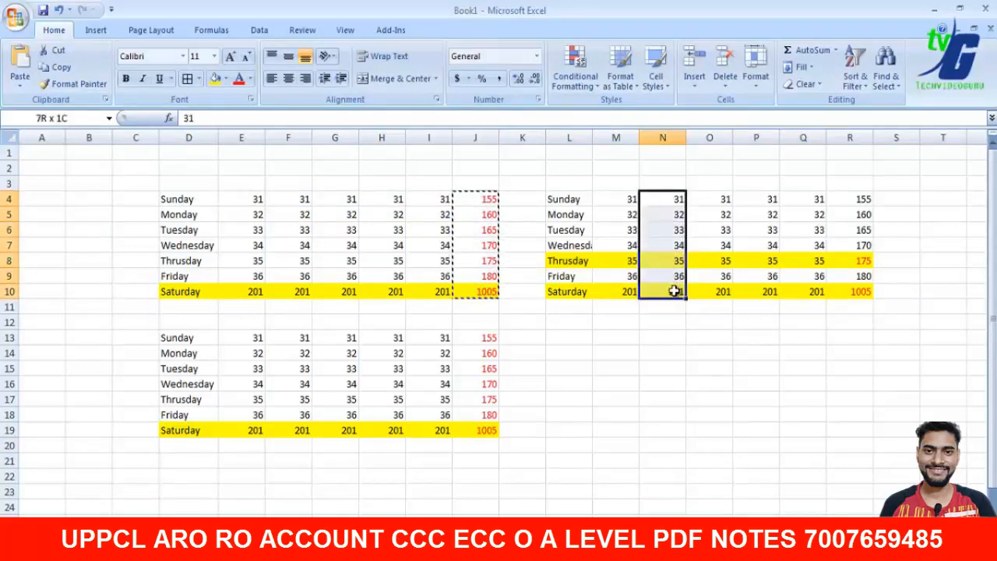
right_click(672, 287)
left_click(723, 342)
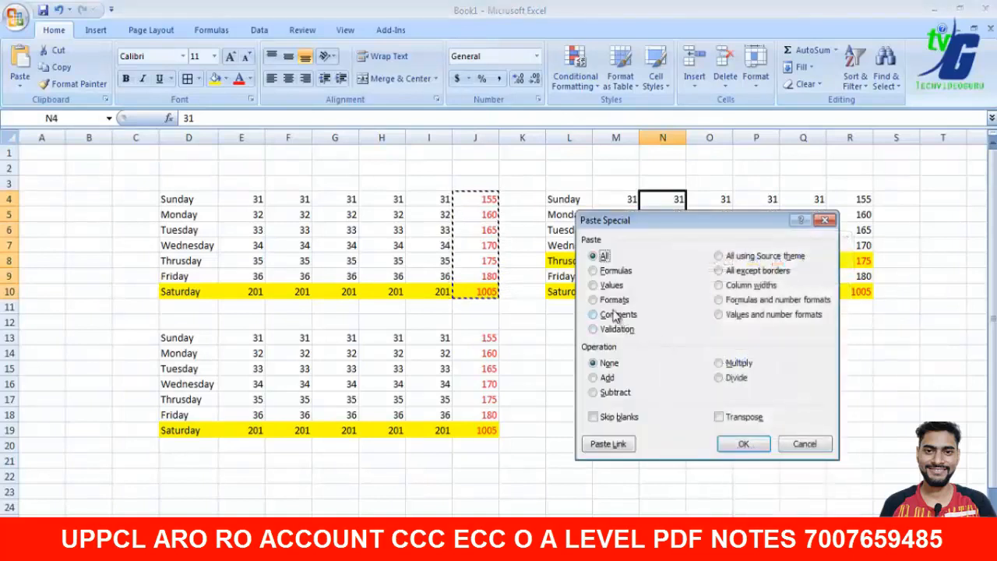
left_click(615, 300)
left_click(742, 445)
left_click(683, 399)
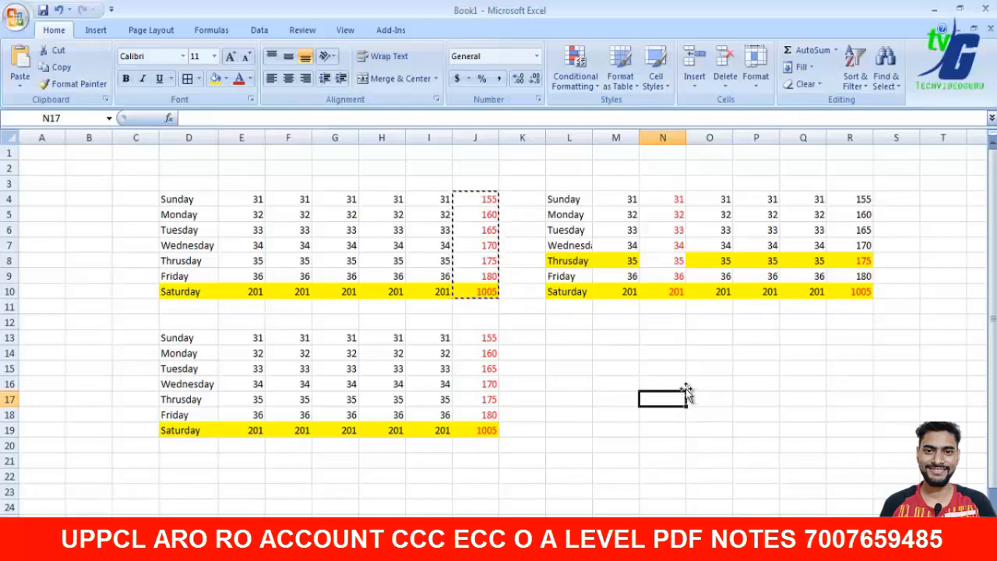
left_click_drag(192, 199, 477, 288)
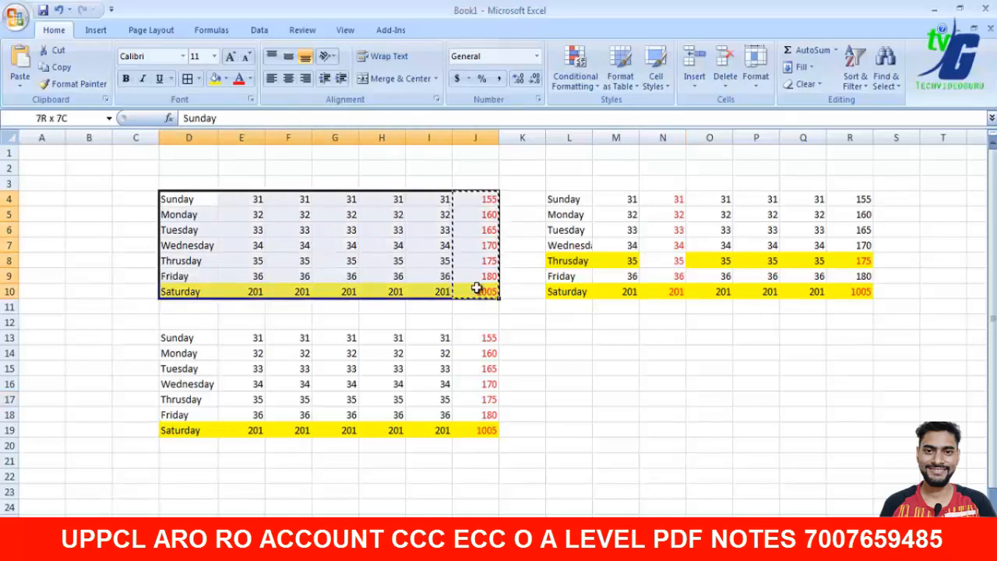
key("ctrl+c")
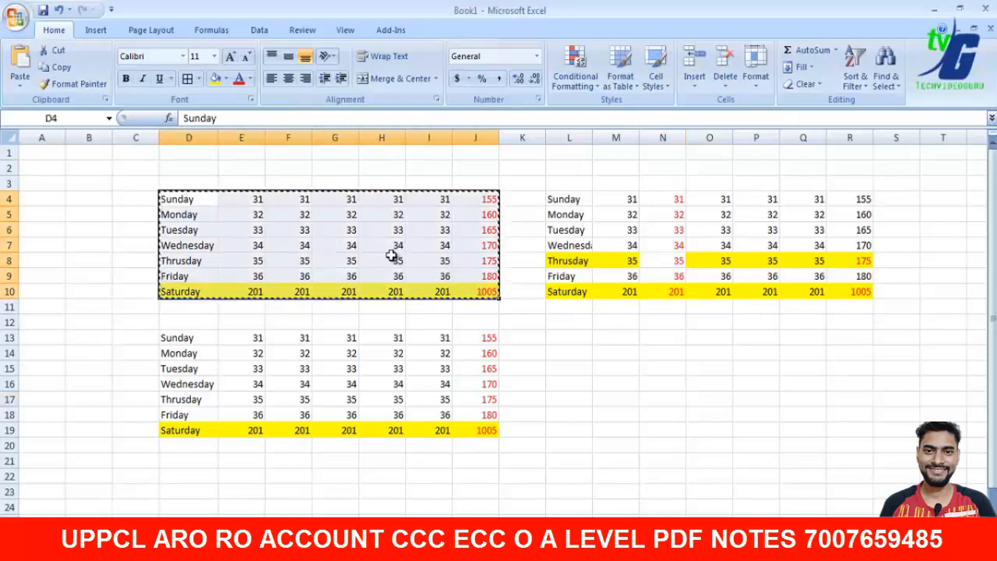
left_click(566, 322)
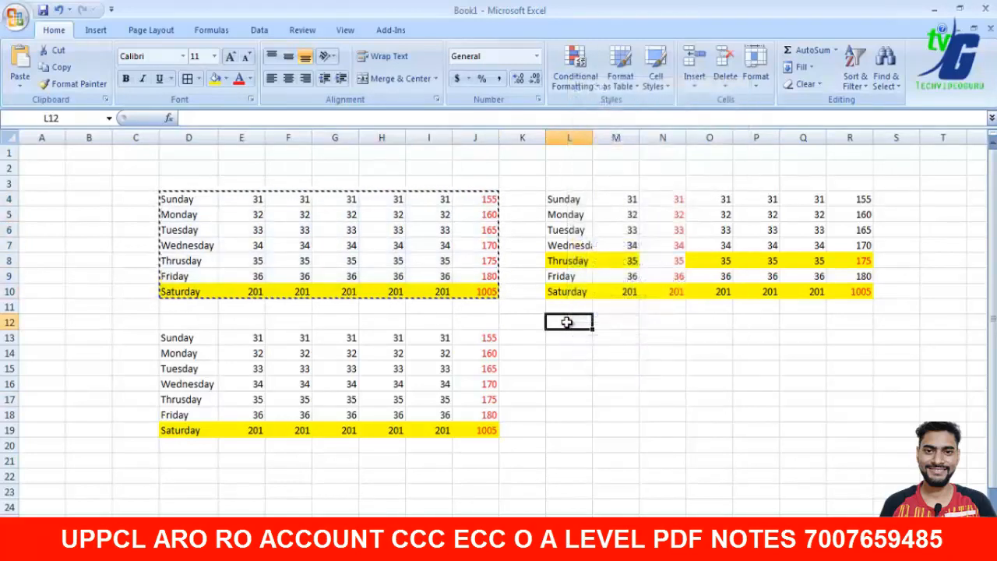
- Change the Tuesday value in cell E6 to 34
left_click(253, 244)
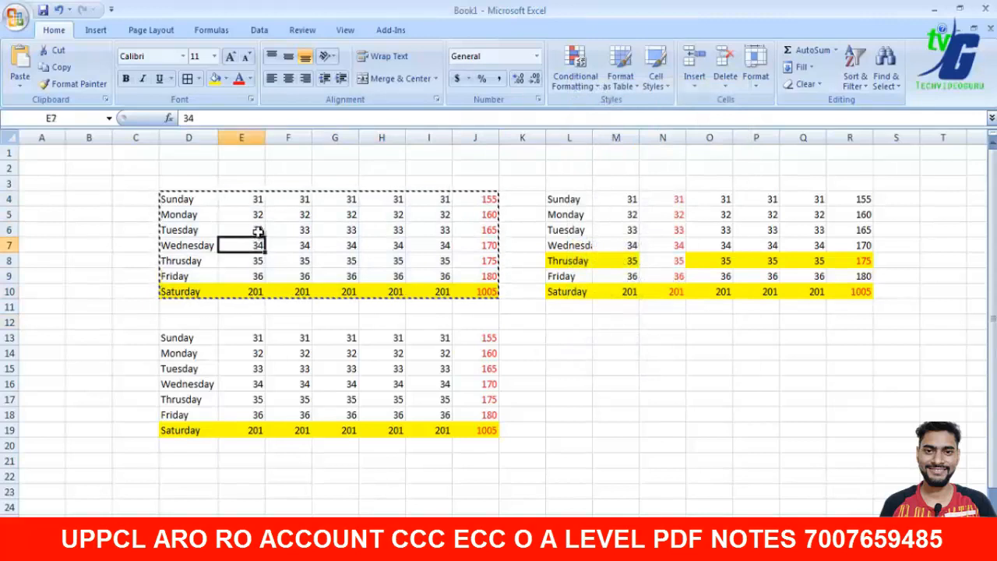
left_click(258, 232)
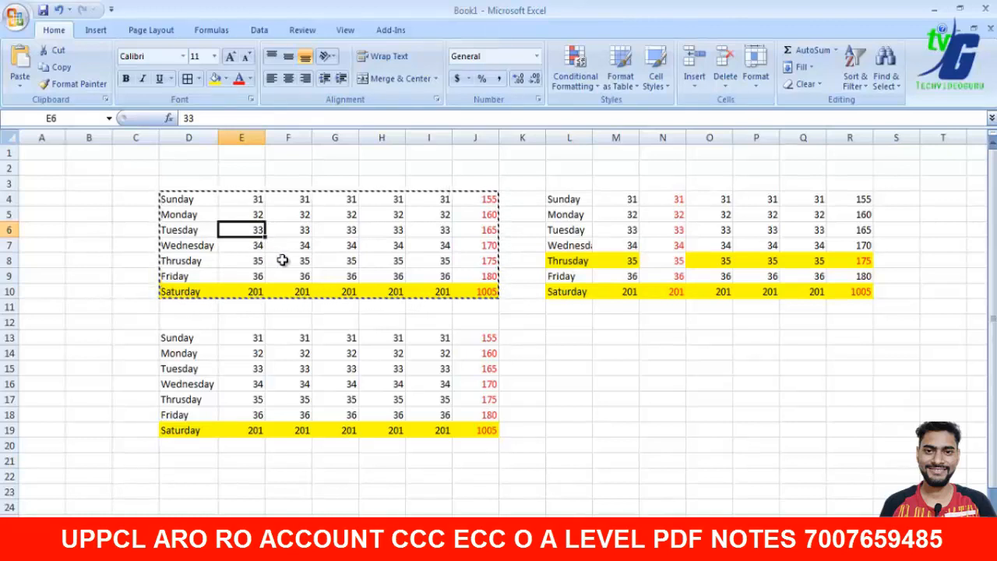
type("3")
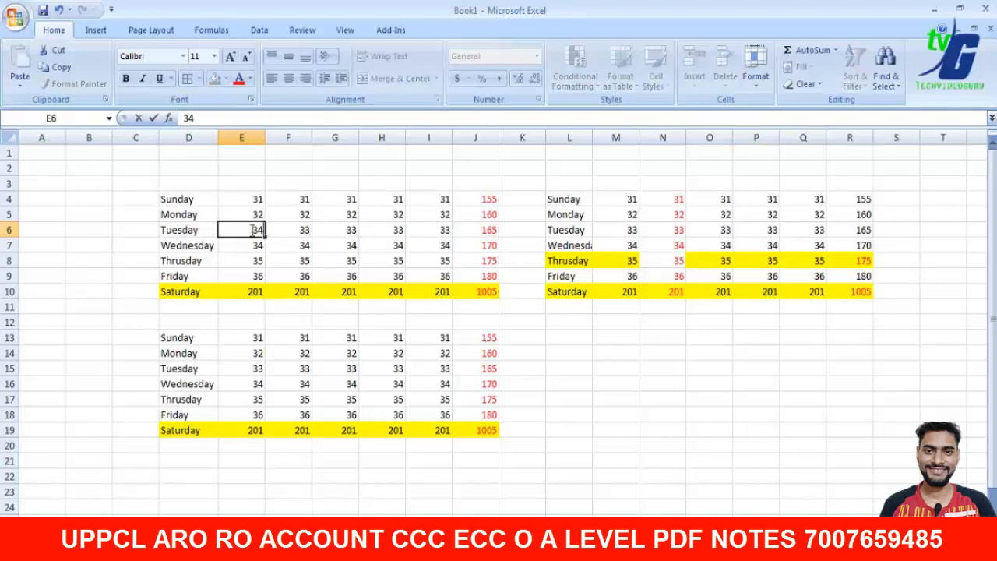
type("4")
left_click(88, 245)
- Apply a Greater Than highlight rule to E6:E9 comparing with =$Q$17, using Light Red Fill with Dark Red Text
left_click_drag(247, 226, 253, 275)
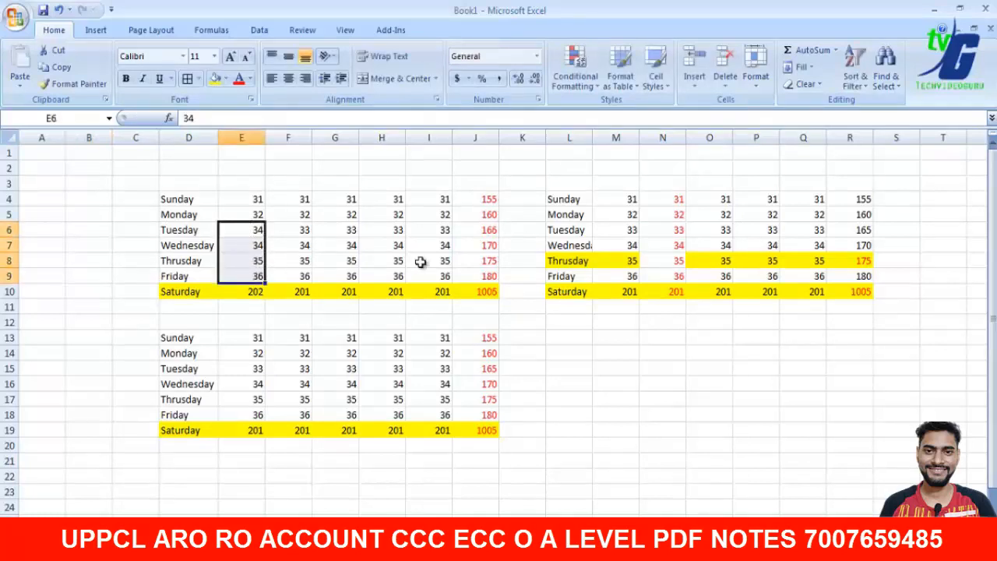
left_click(575, 76)
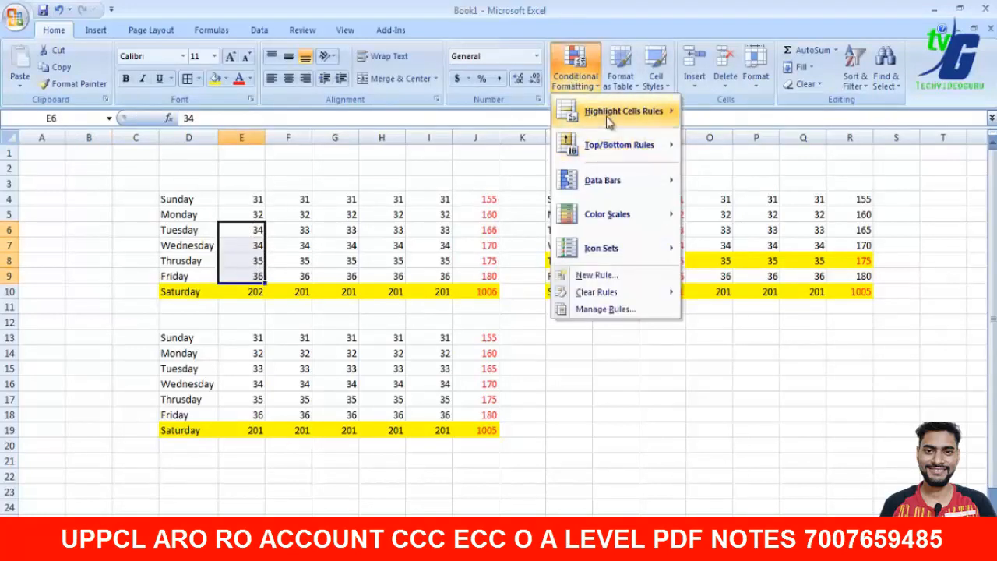
mouse_move(606, 113)
left_click(734, 116)
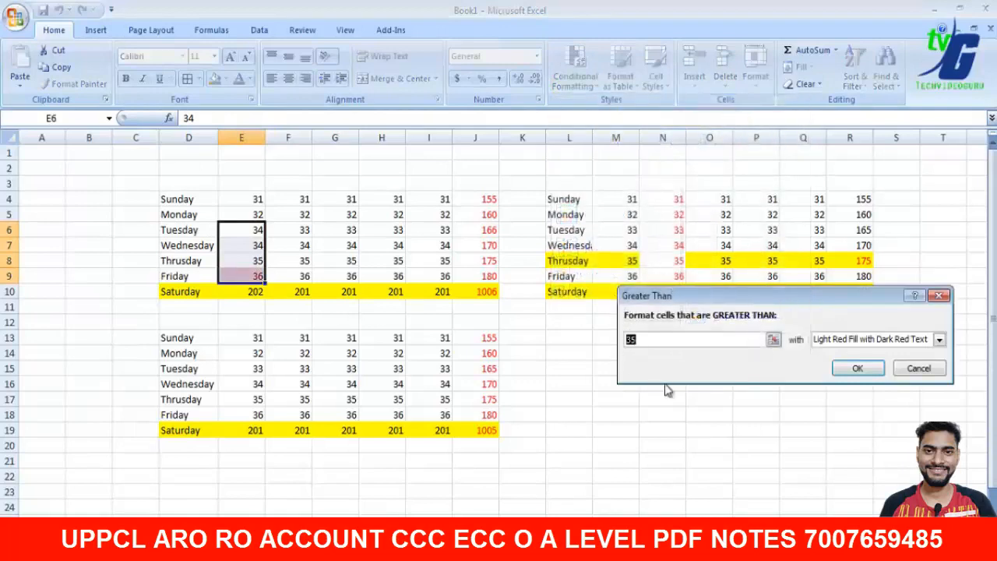
left_click(807, 393)
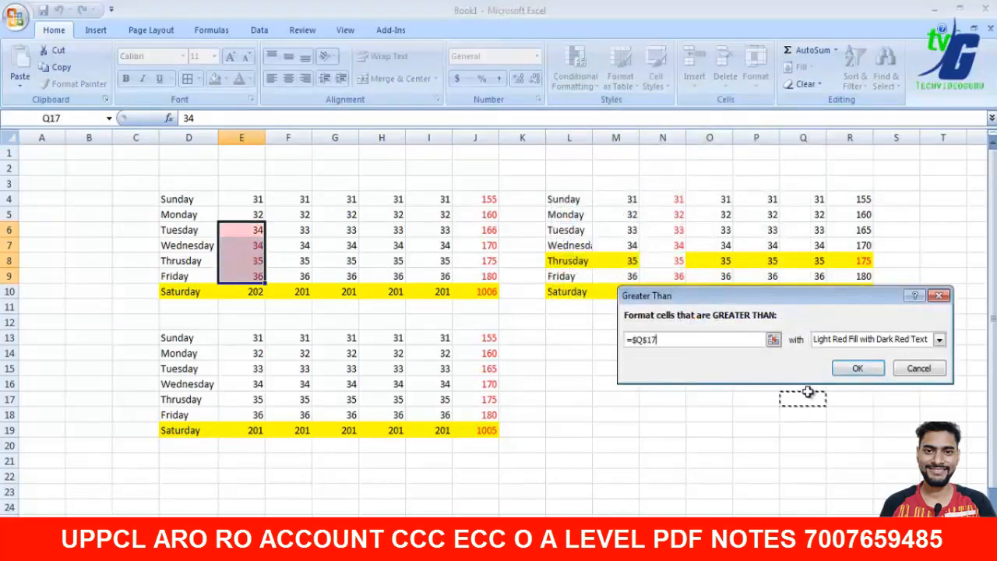
left_click(856, 368)
left_click(852, 371)
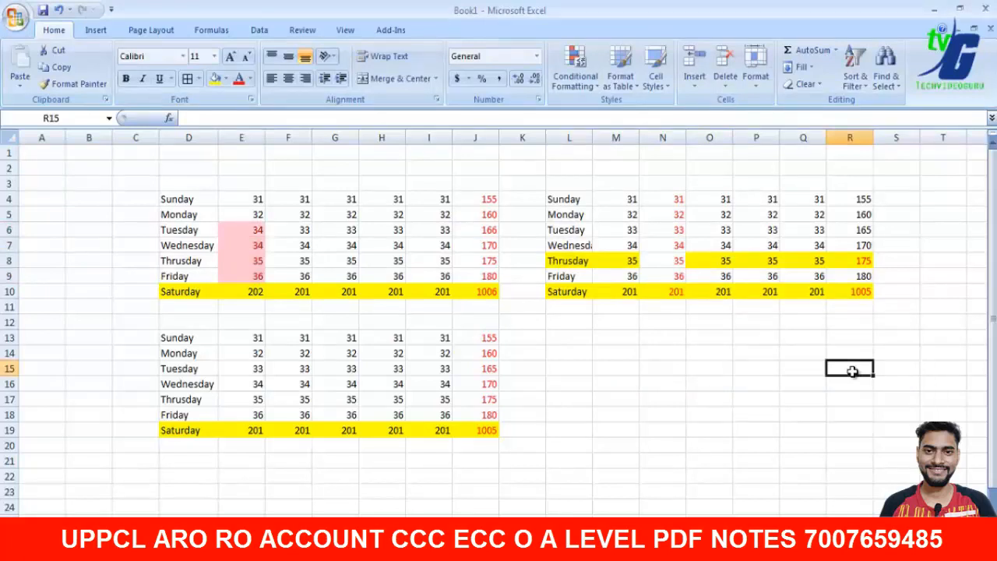
- Add a new 2-Color Scale conditional formatting rule based on lowest and highest values to cell R15
left_click(576, 74)
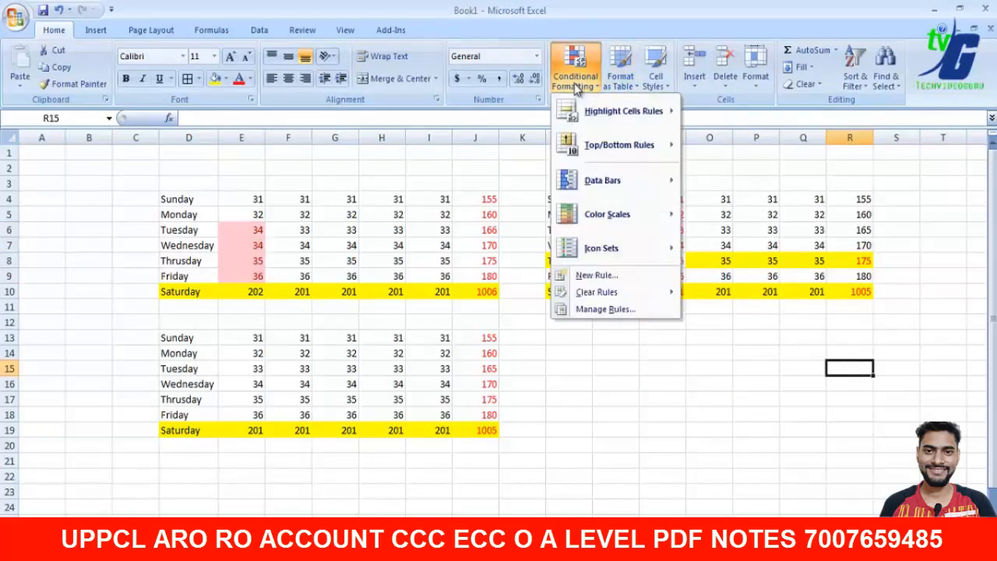
left_click(598, 275)
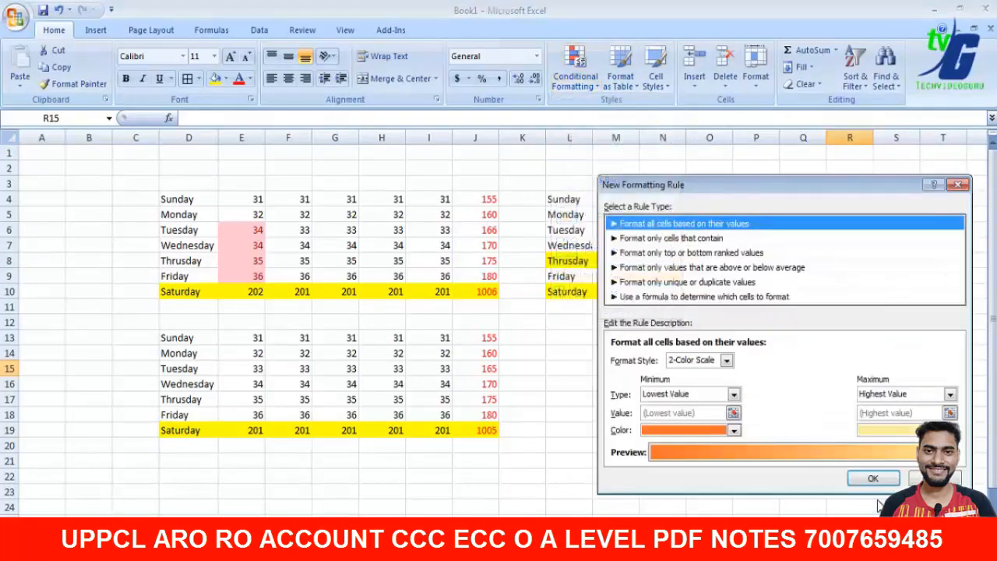
left_click(872, 478)
- Undo the conditional formatting rules and the edit of the Tuesday value in E6
left_click(258, 245)
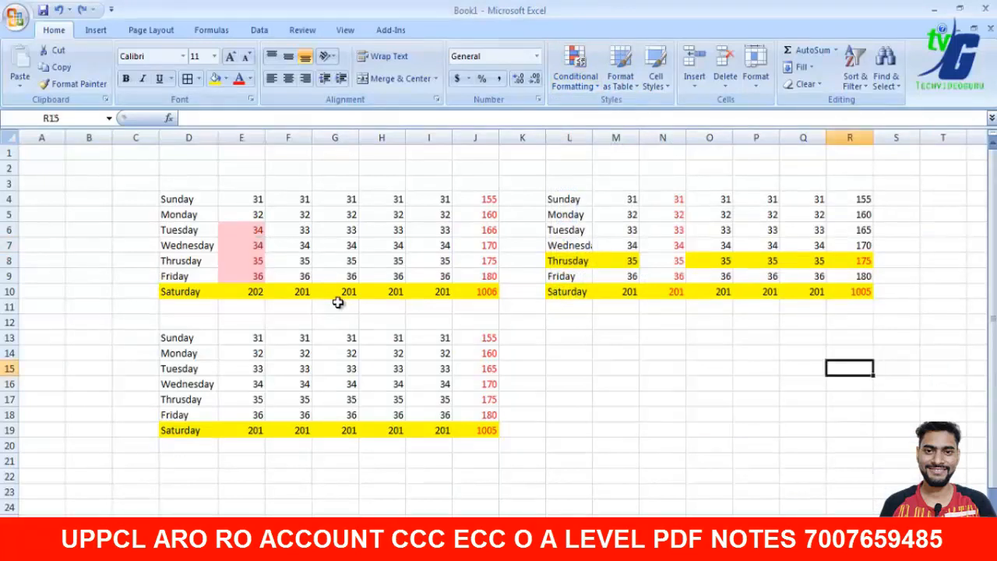
key("Up")
key("shift+Down")
key("shift+Down")
key("shift+Down")
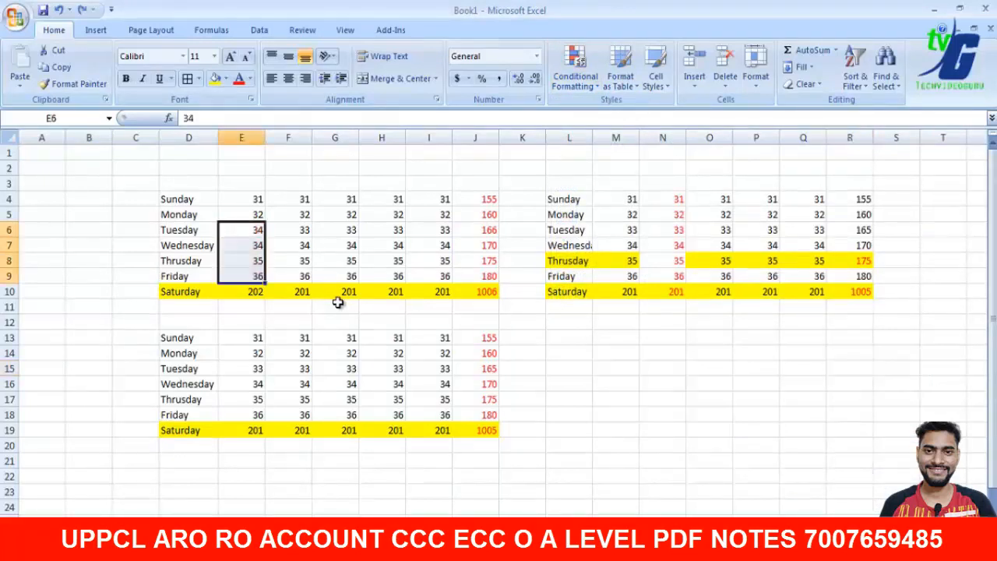
key("ctrl+z")
left_click(706, 363)
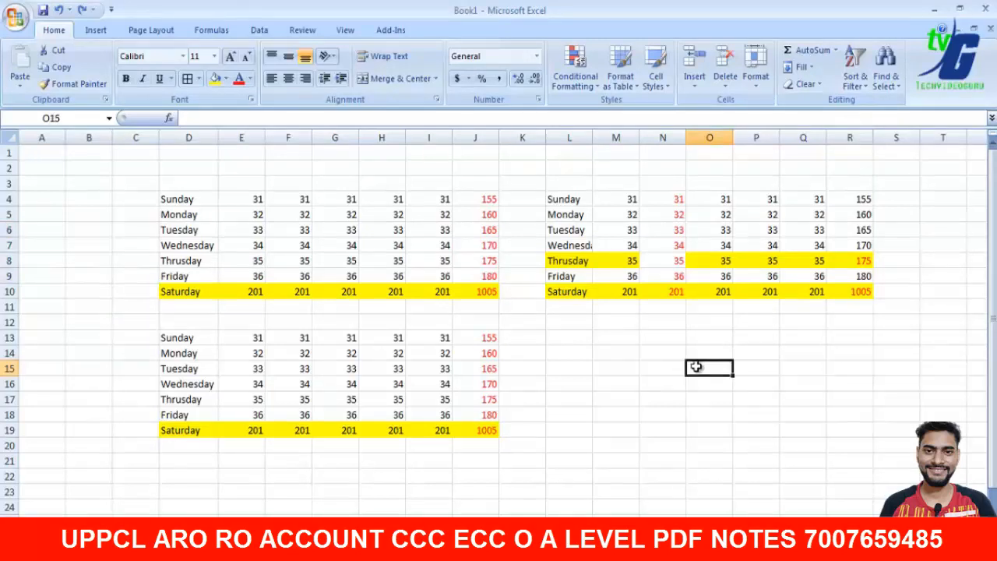
left_click_drag(176, 201, 487, 303)
right_click(448, 278)
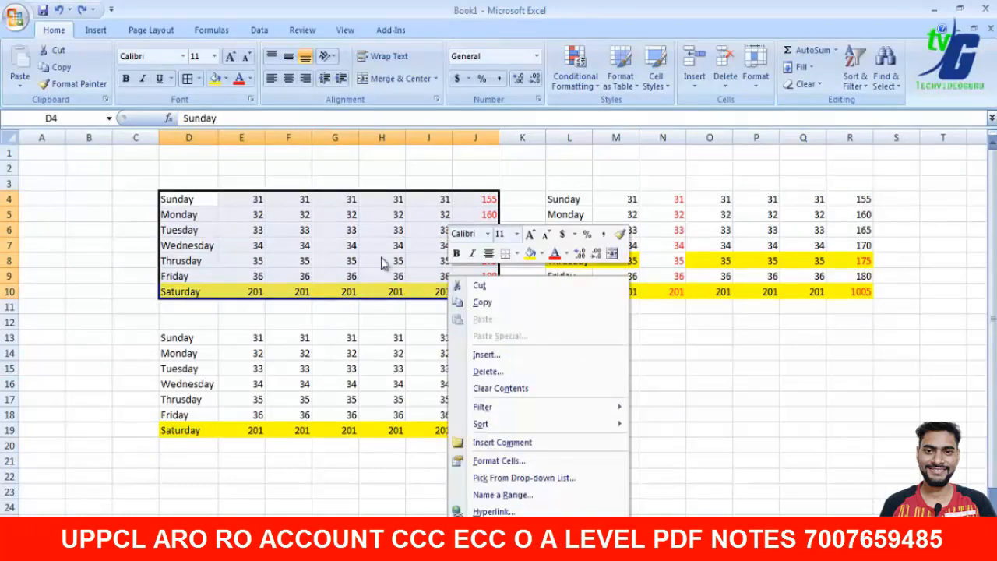
left_click(347, 230)
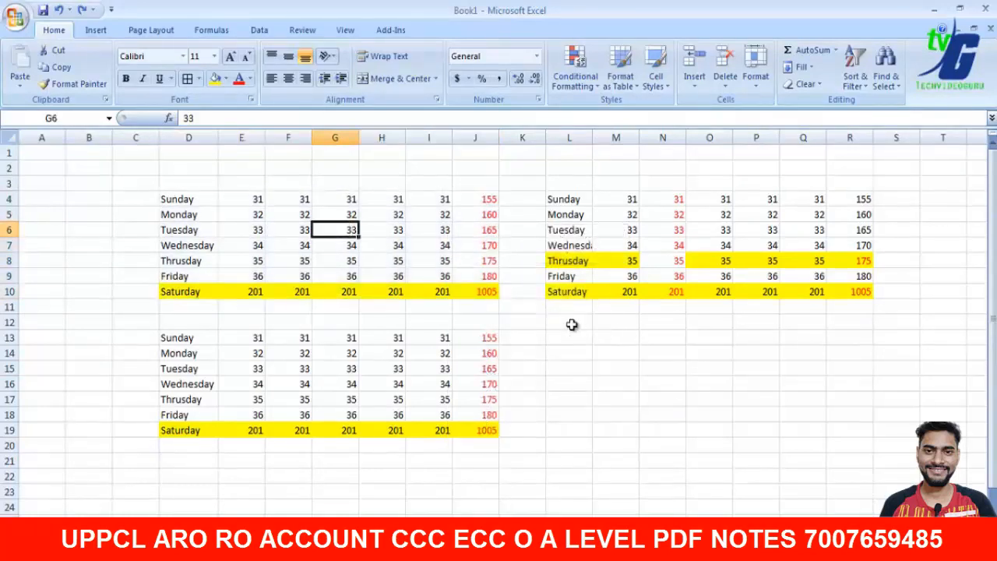
right_click(572, 325)
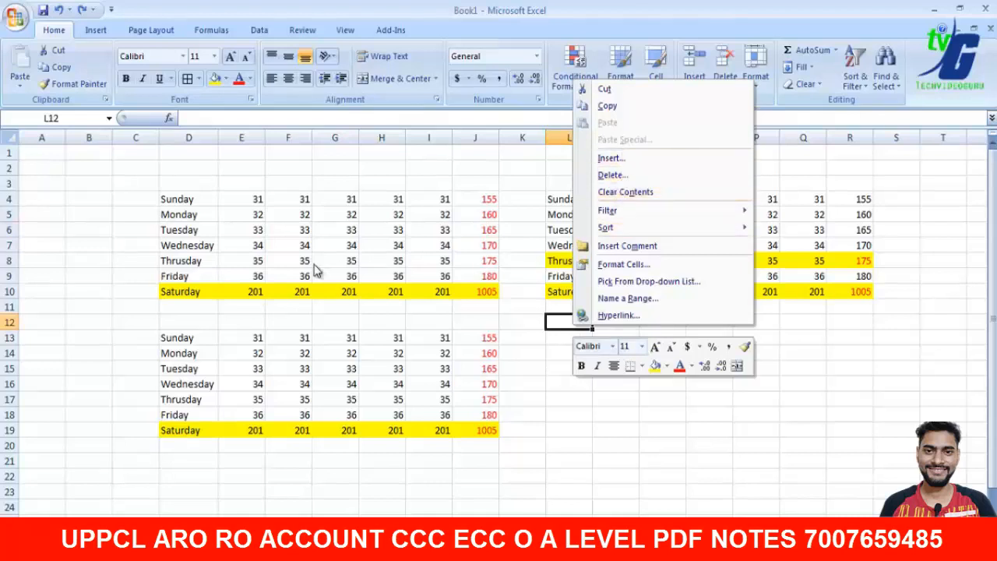
- Copy the Wednesday value in G7 and try to paste only its comments into L13 using Paste Special
left_click(346, 245)
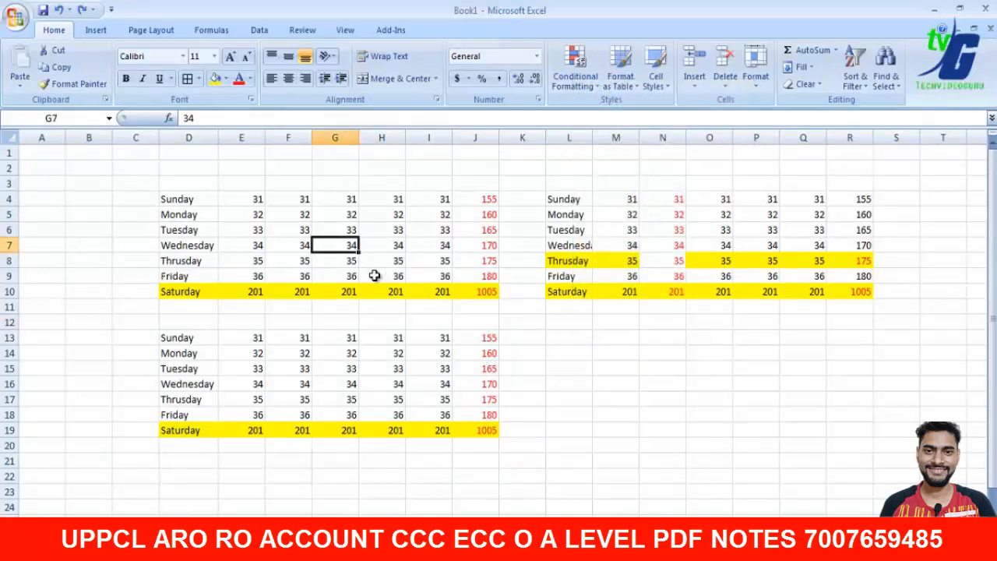
key("ctrl+c")
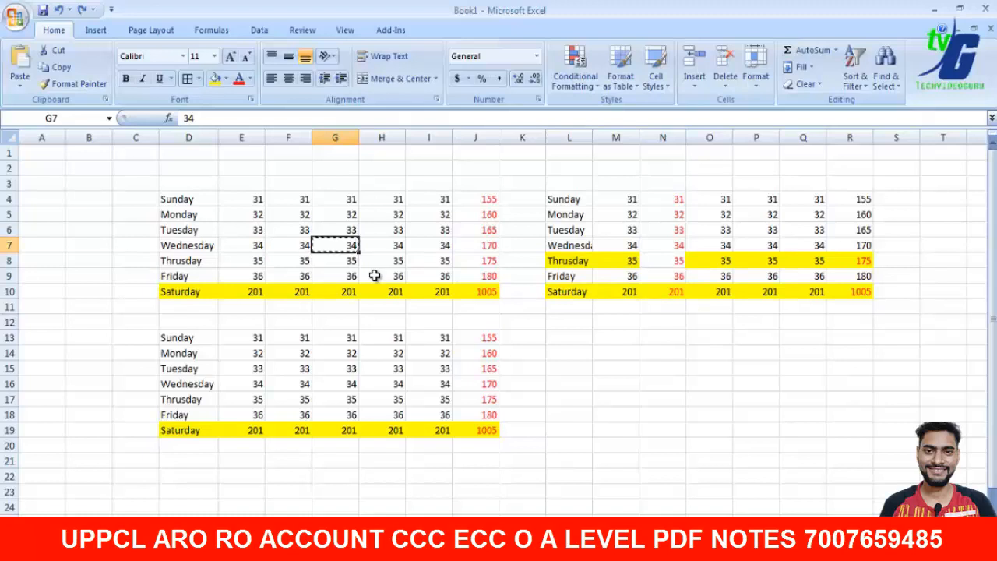
right_click(579, 341)
left_click(579, 339)
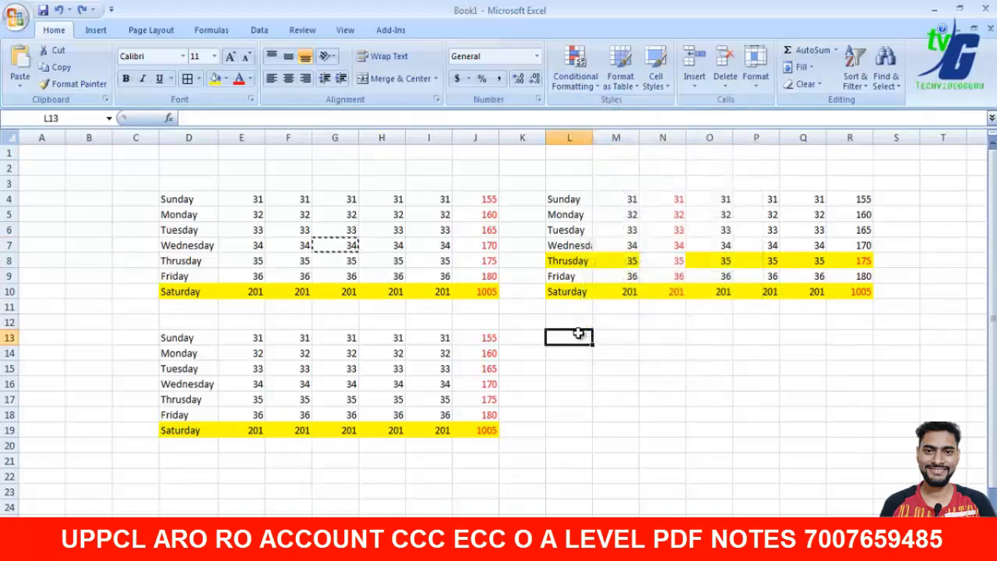
right_click(582, 331)
left_click(640, 148)
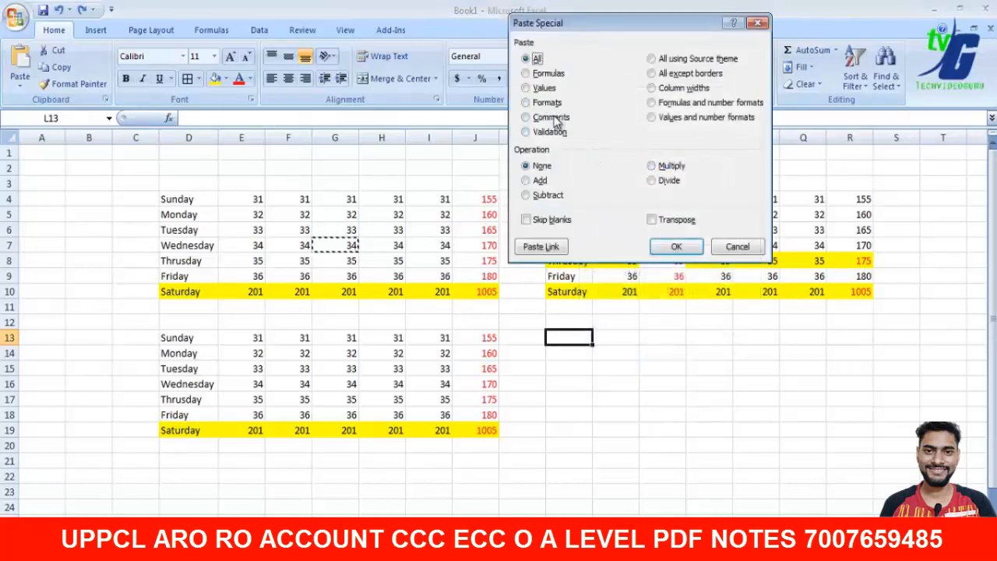
left_click(525, 117)
left_click(677, 247)
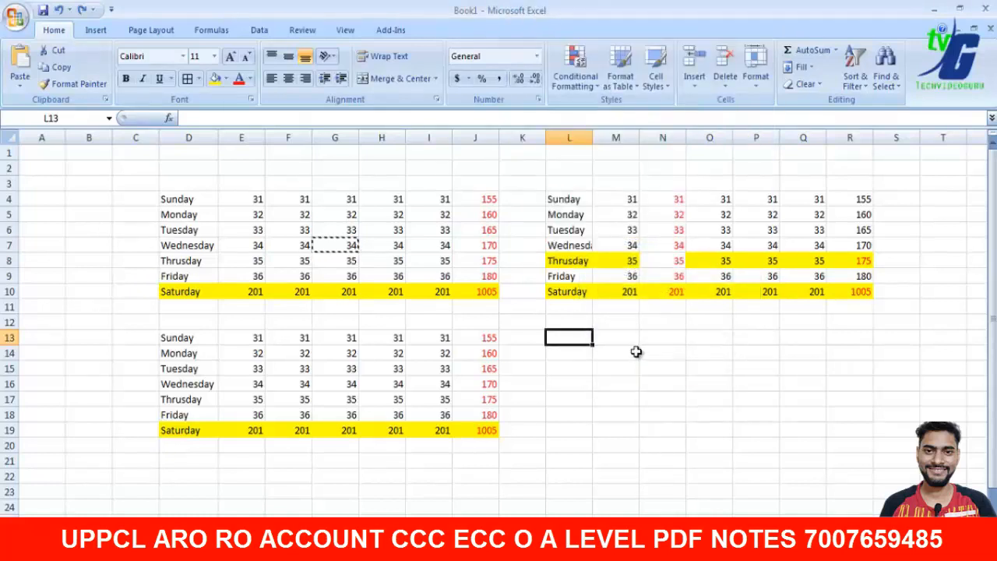
- Insert a comment reading "techvideoguru" on the Wednesday value in cell G7
left_click(351, 246)
right_click(351, 248)
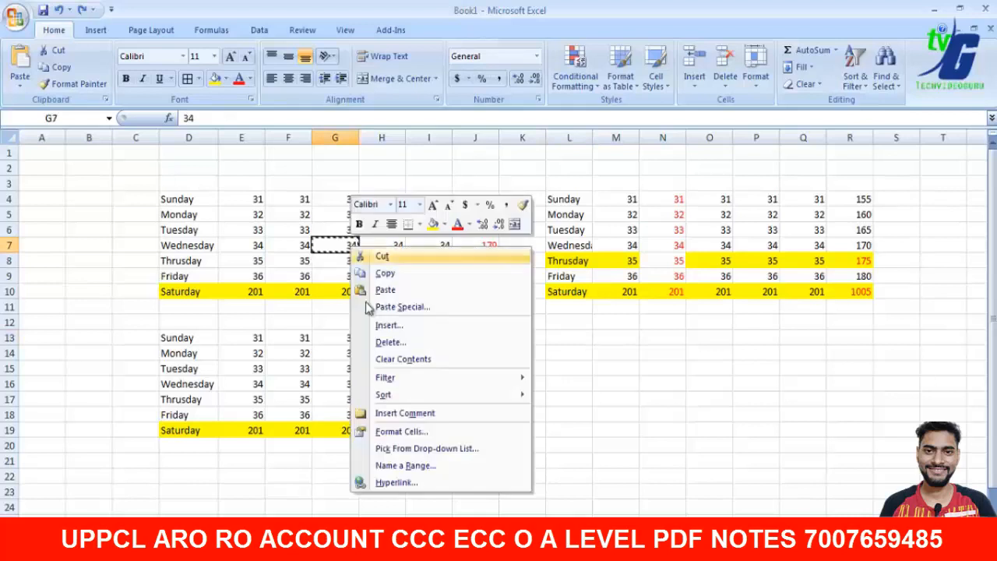
left_click(413, 413)
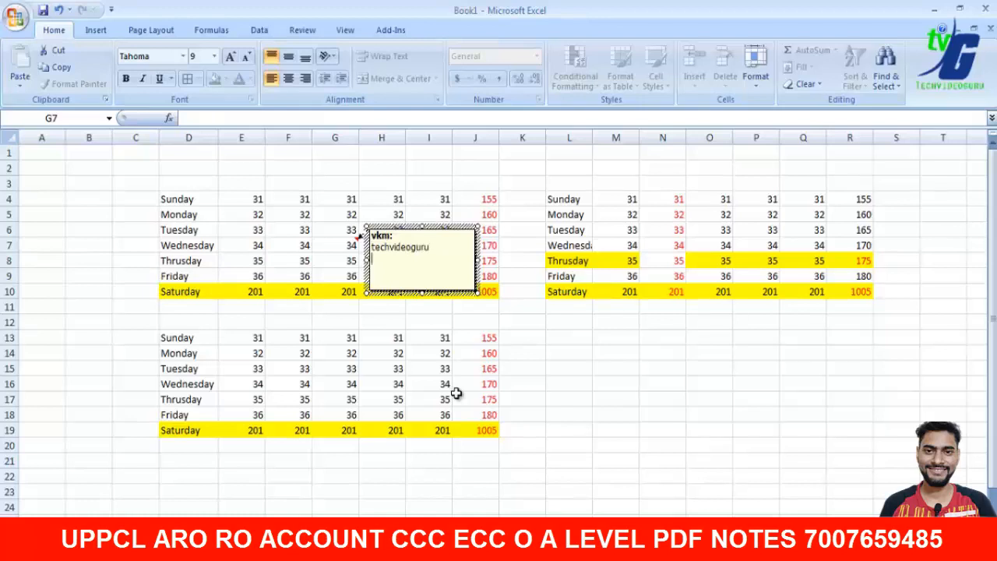
left_click(637, 390)
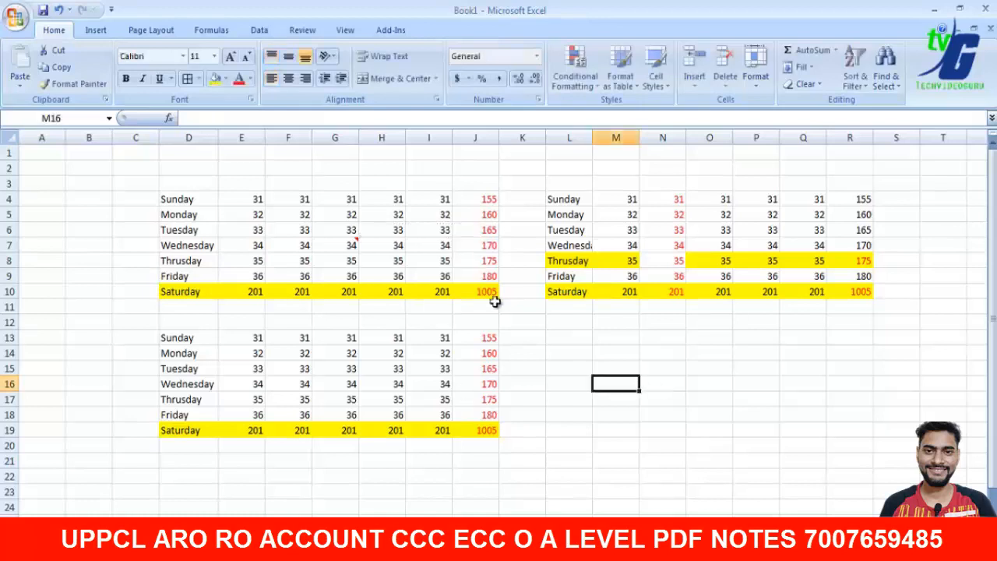
- Copy cell G7 and paste only its comment onto the Tuesday value in P6 using Paste Special
left_click(347, 249)
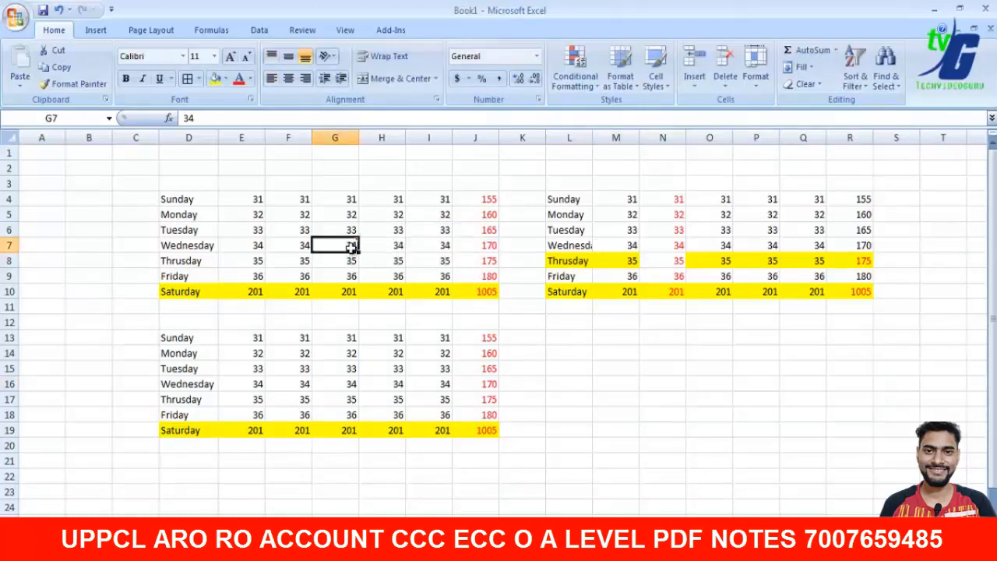
right_click(352, 247)
left_click(381, 276)
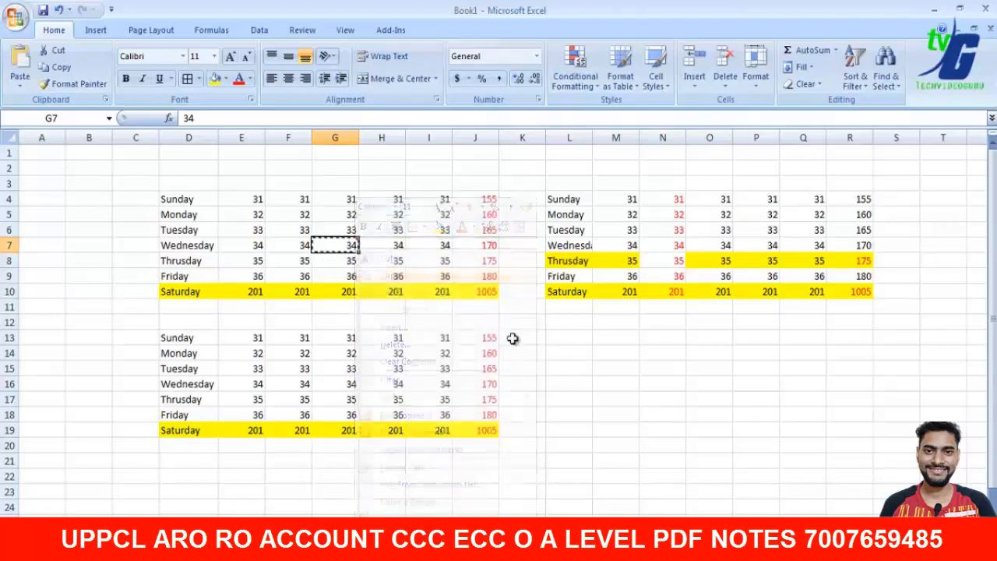
left_click(771, 231)
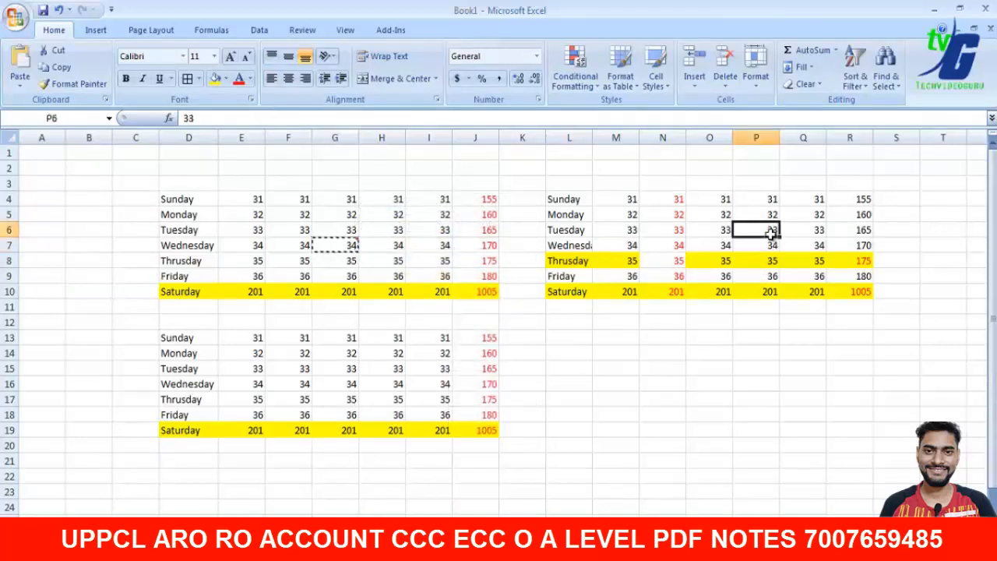
right_click(771, 231)
left_click(815, 299)
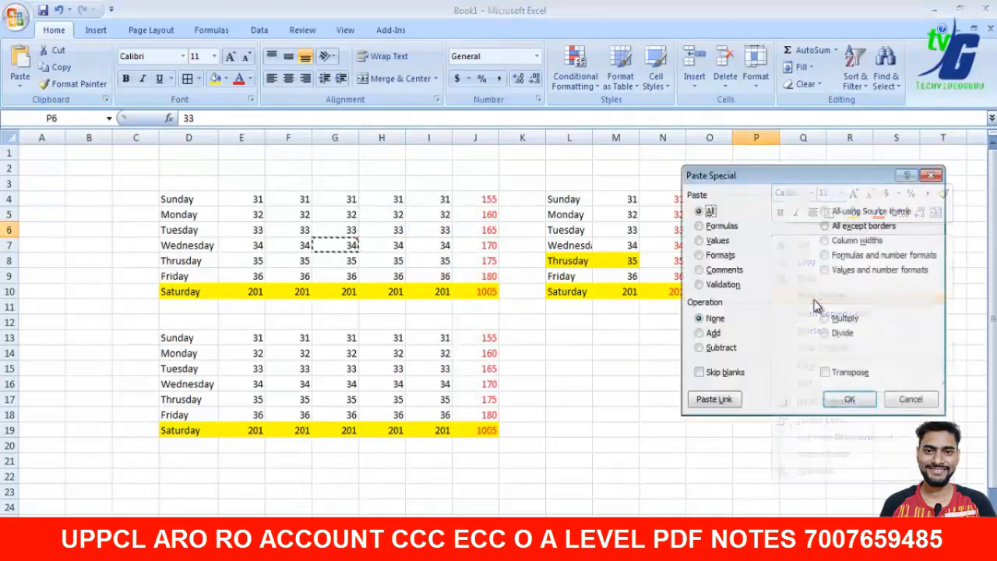
left_click(723, 271)
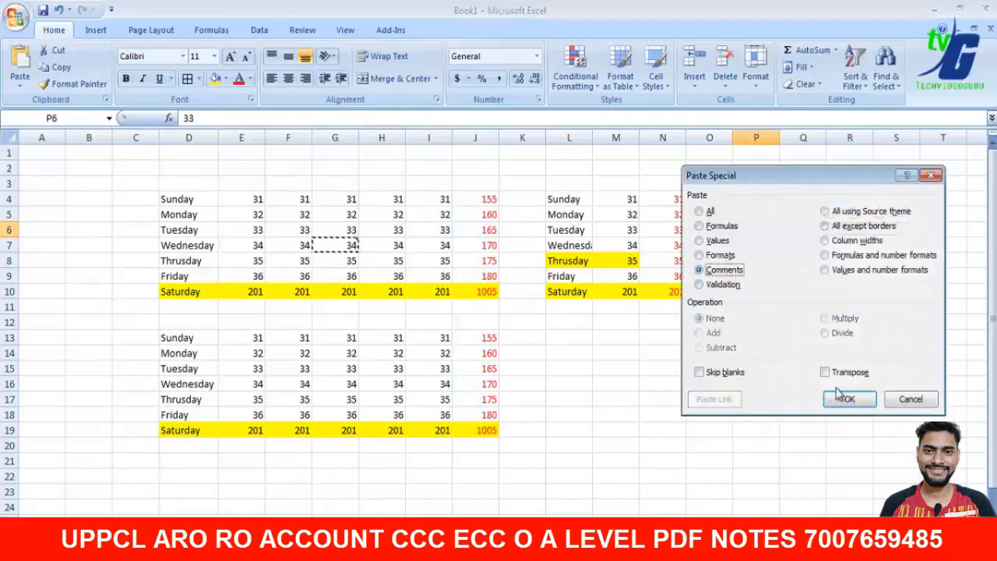
left_click(846, 399)
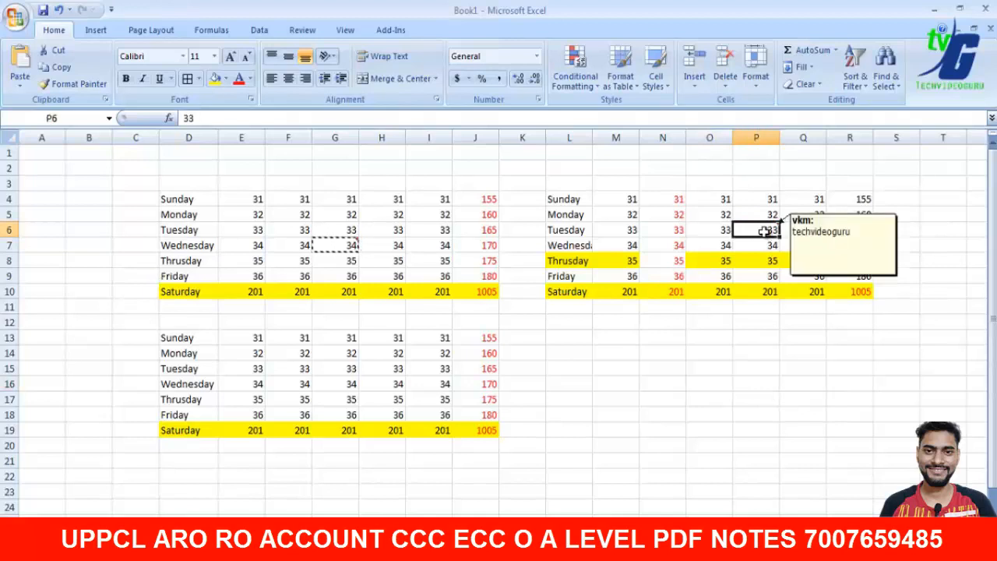
left_click(663, 382)
right_click(627, 353)
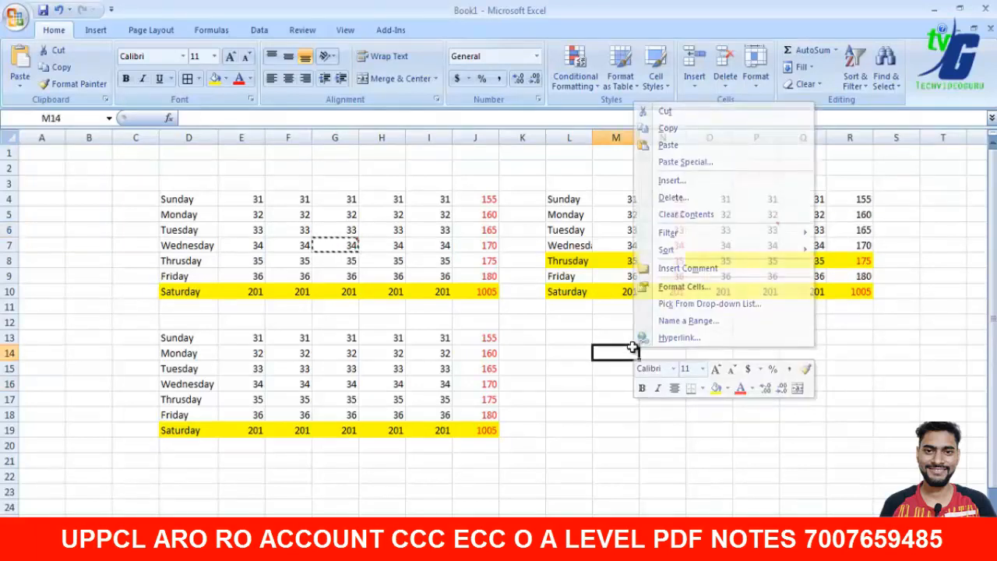
left_click(627, 352)
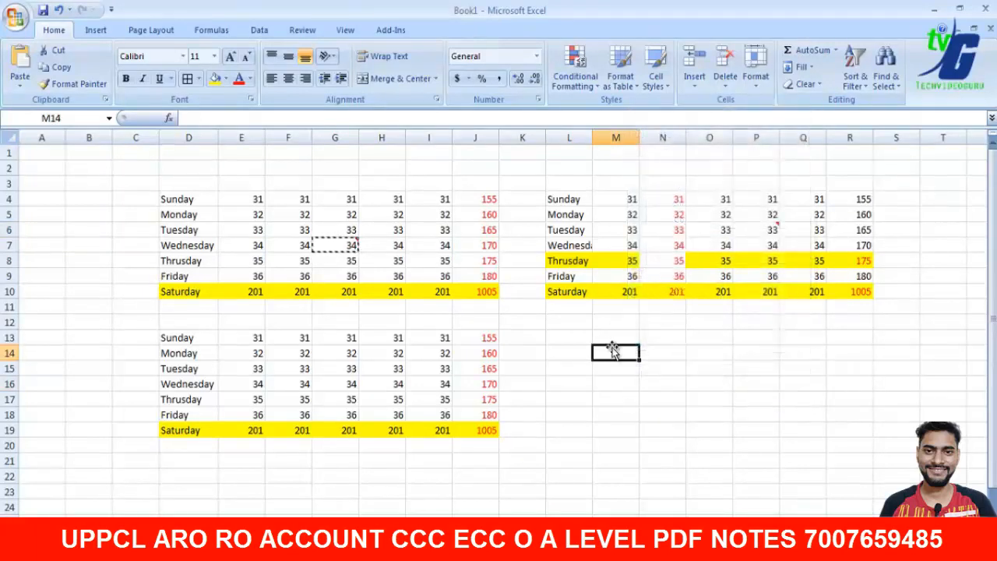
- Paste only the copied comment from G7 into the empty cell M14 using Paste Special, and check the comment there
right_click(614, 355)
left_click(664, 162)
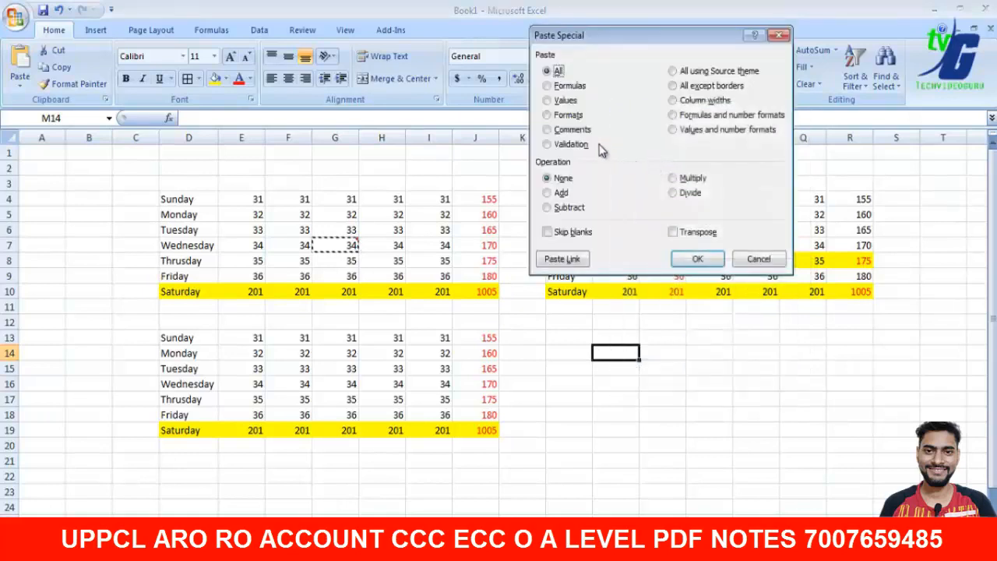
left_click(569, 129)
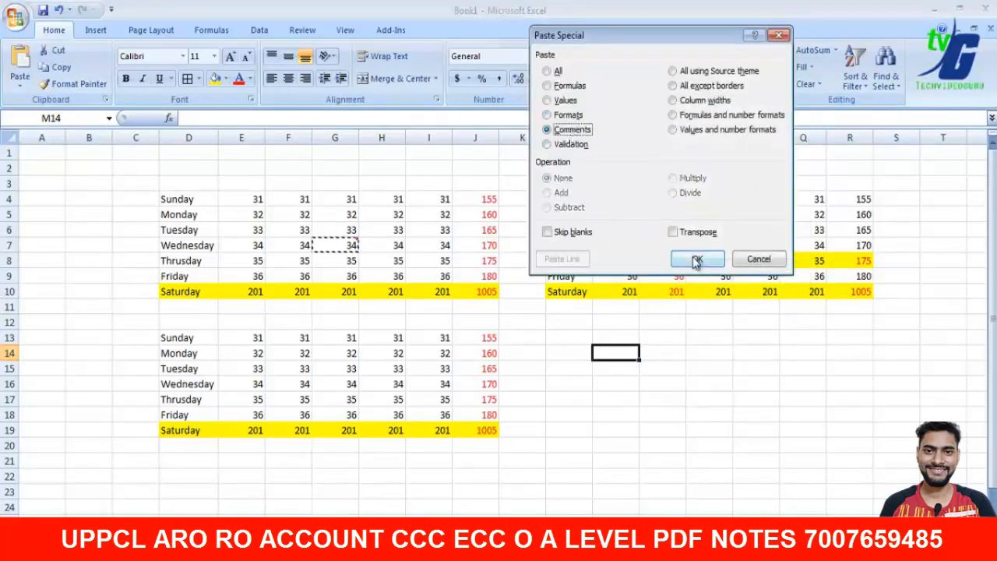
left_click(697, 258)
left_click(722, 399)
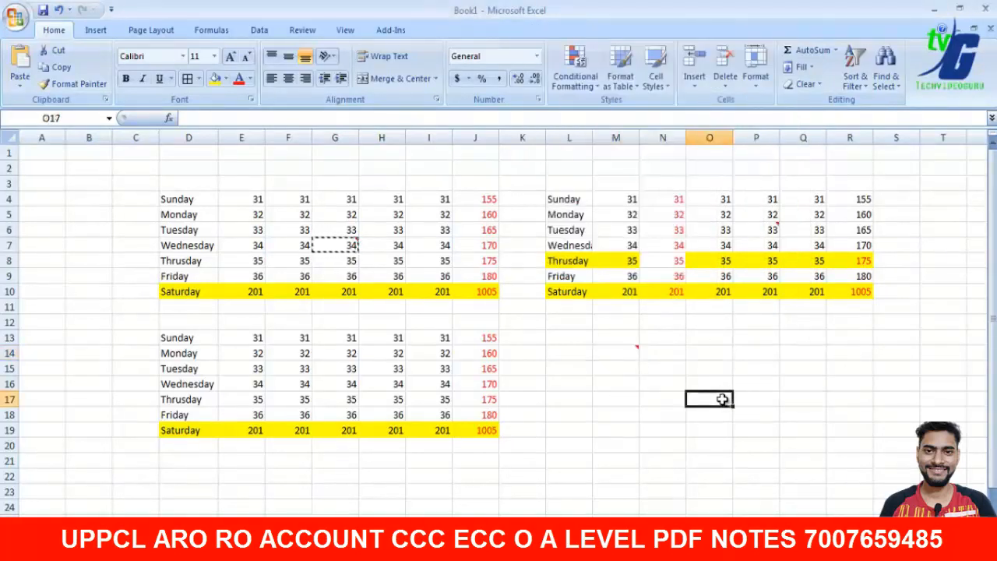
left_click(637, 352)
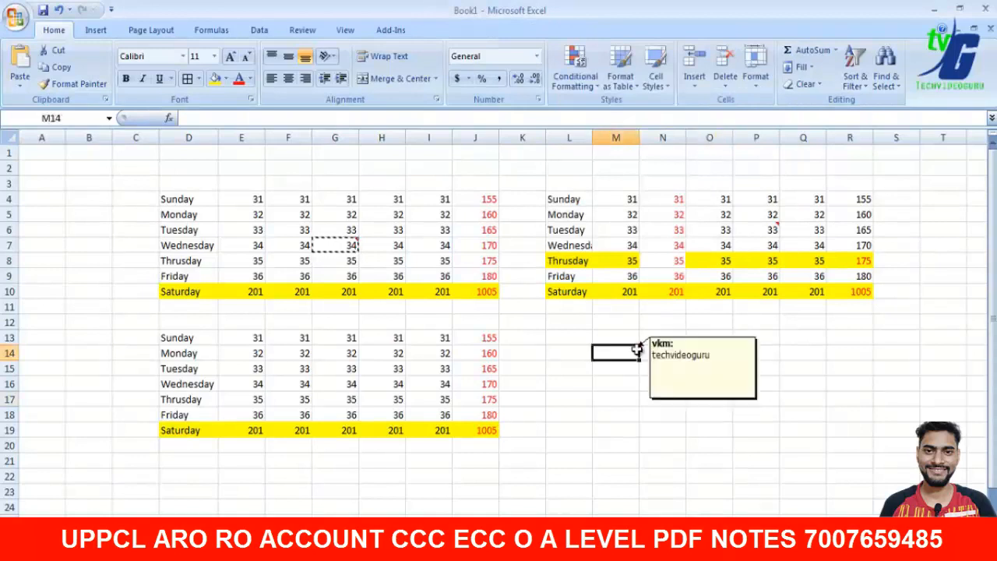
left_click(634, 400)
left_click(708, 397)
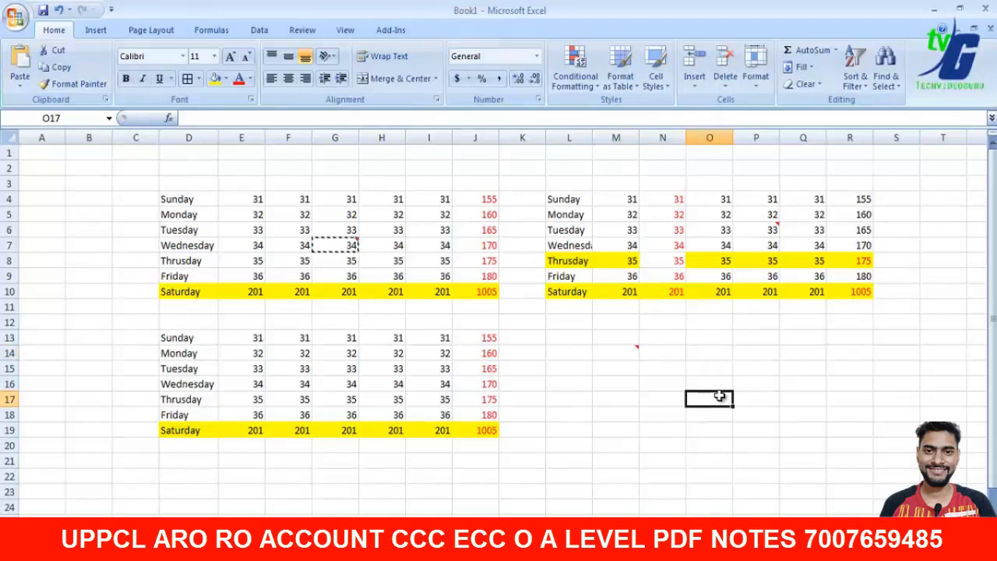
- Paste only the validation of the copied cell G7 into cell O14 using Paste Special
right_click(721, 360)
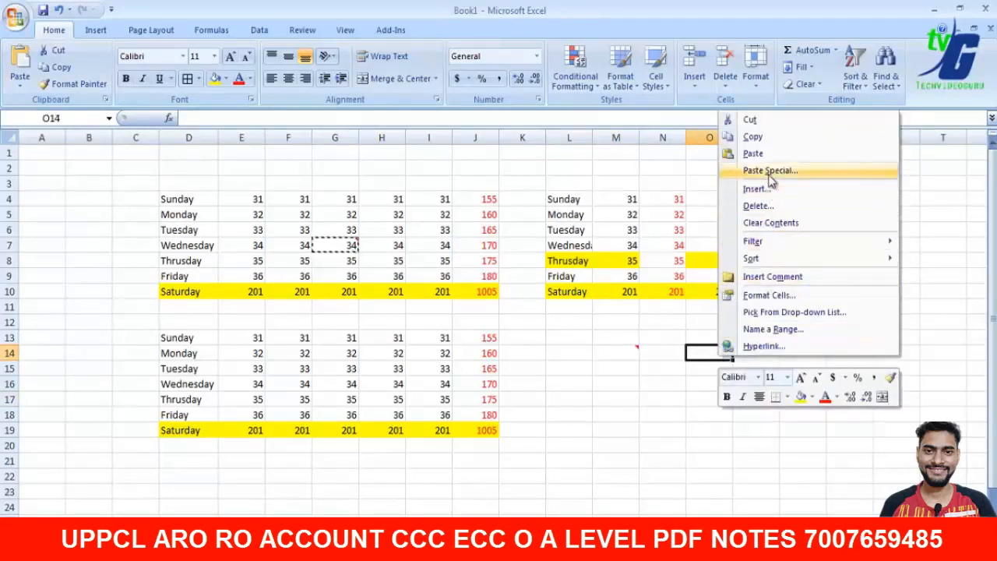
left_click(803, 170)
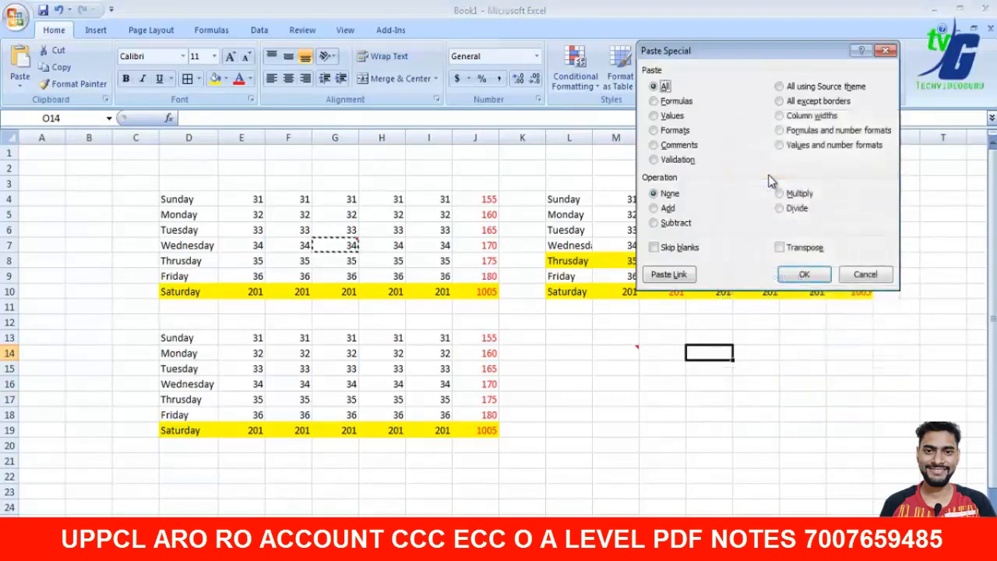
left_click(653, 160)
left_click(804, 274)
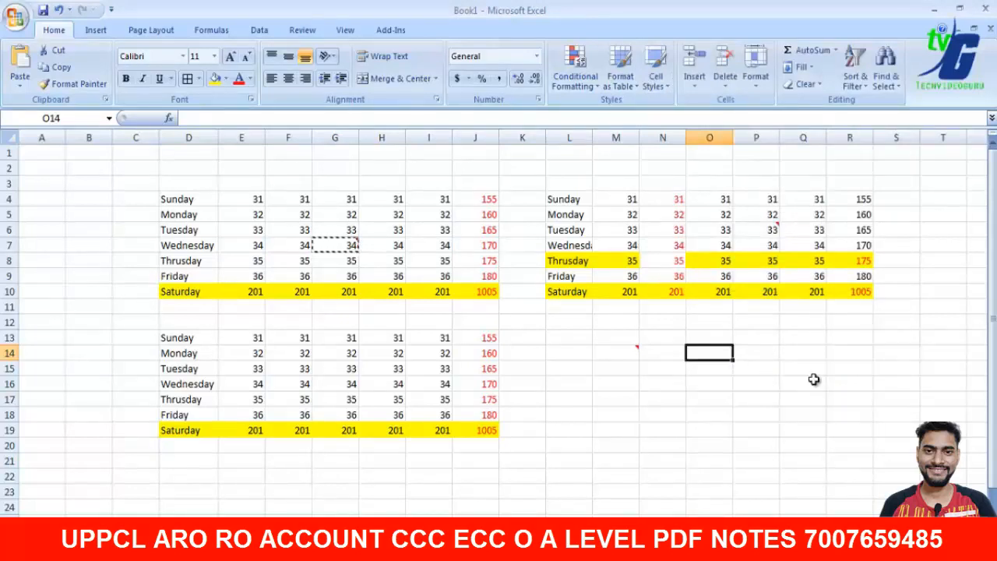
left_click(813, 379)
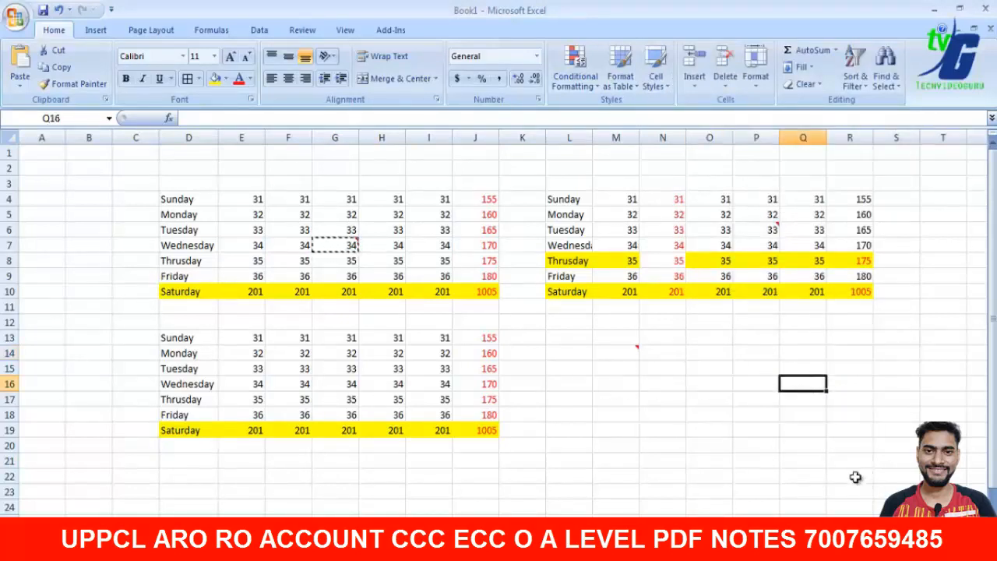
- Copy the weekday names in D4:D10 and paste them transposed across row 3 starting at E3
left_click_drag(180, 200, 184, 292)
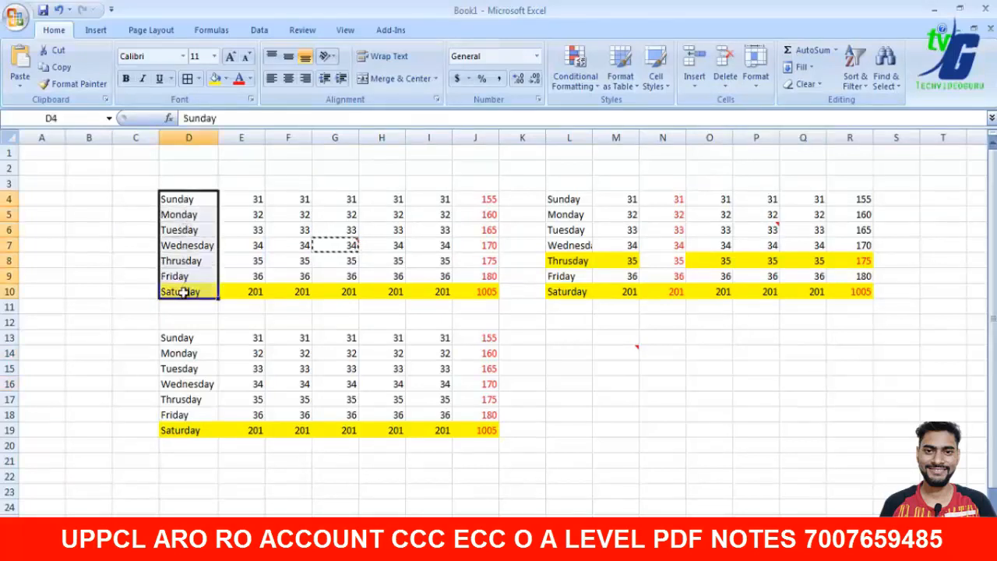
key("ctrl+c")
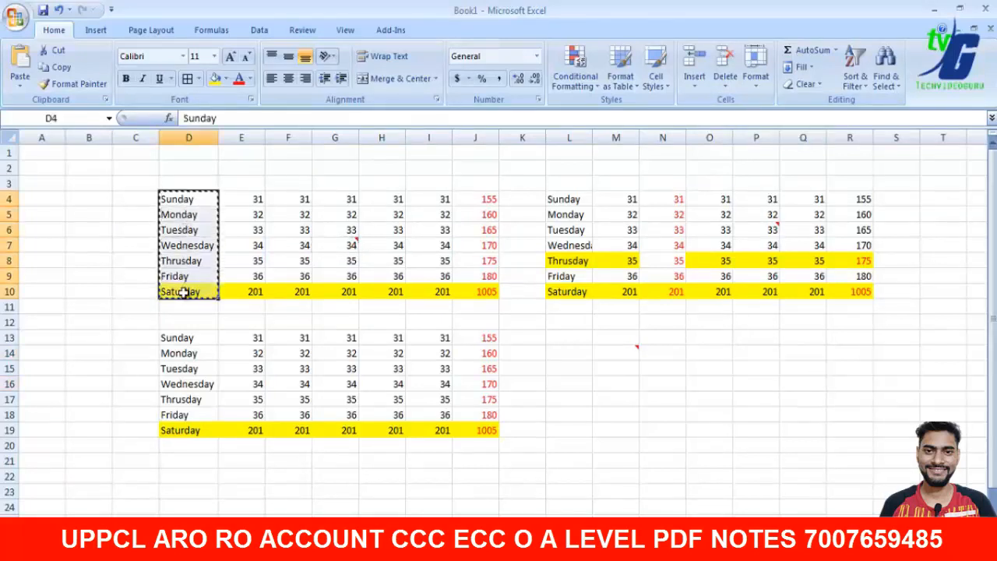
left_click(182, 183)
left_click_drag(183, 182, 472, 187)
left_click(249, 187)
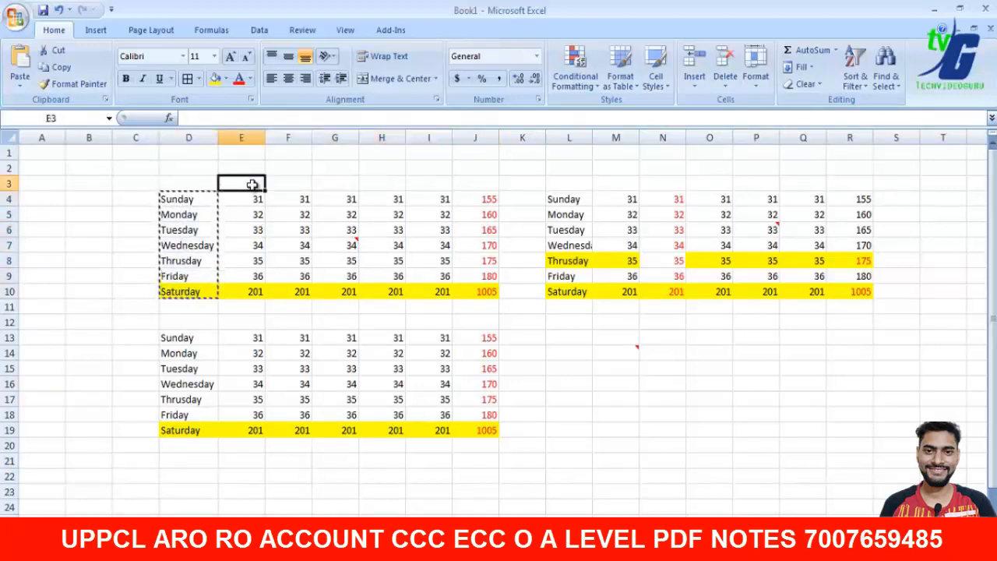
right_click(251, 187)
left_click(297, 246)
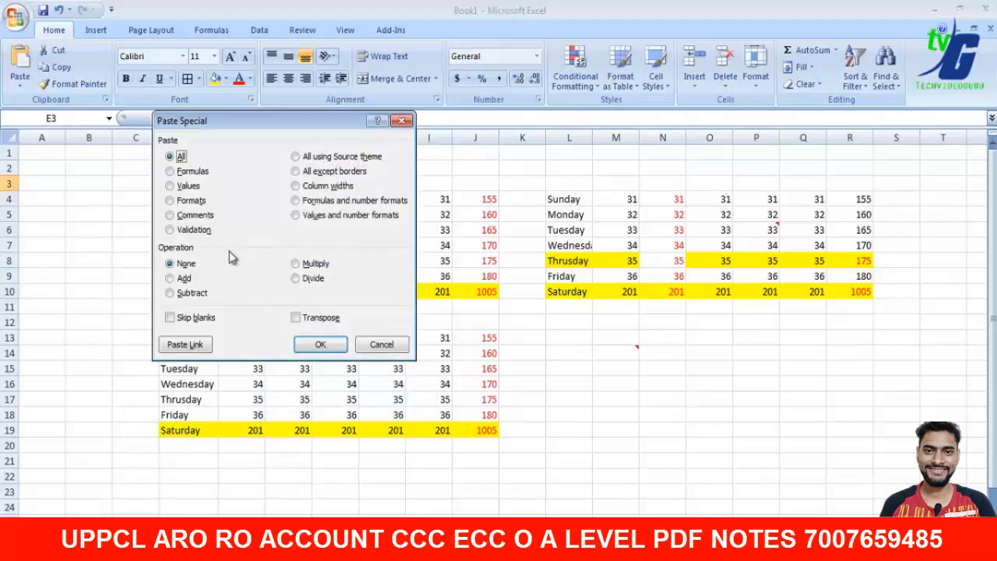
left_click(296, 317)
left_click(320, 344)
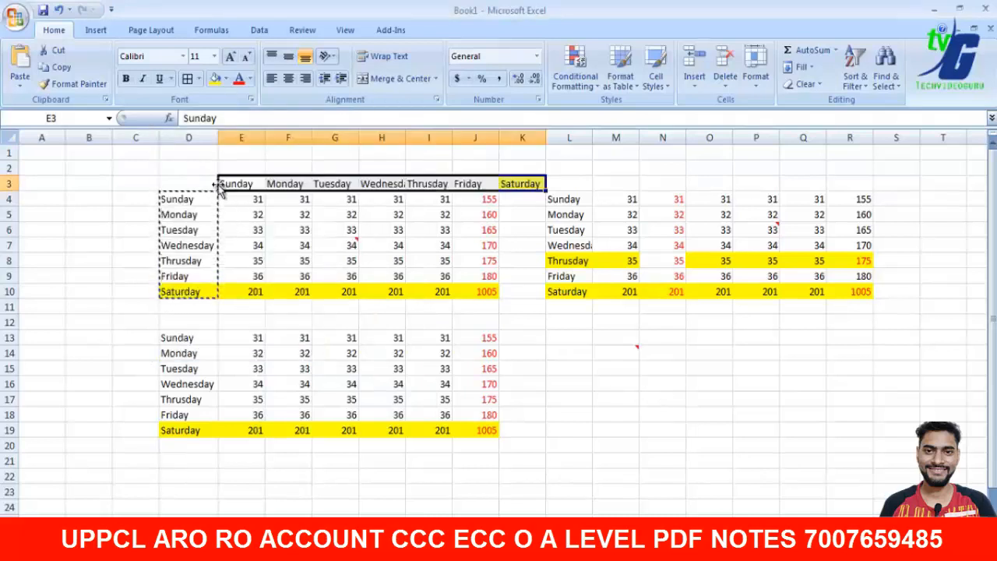
- Try adjusting the indent of the weekday headings in E3:K3, and undo the transposed paste
left_click_drag(225, 185, 523, 187)
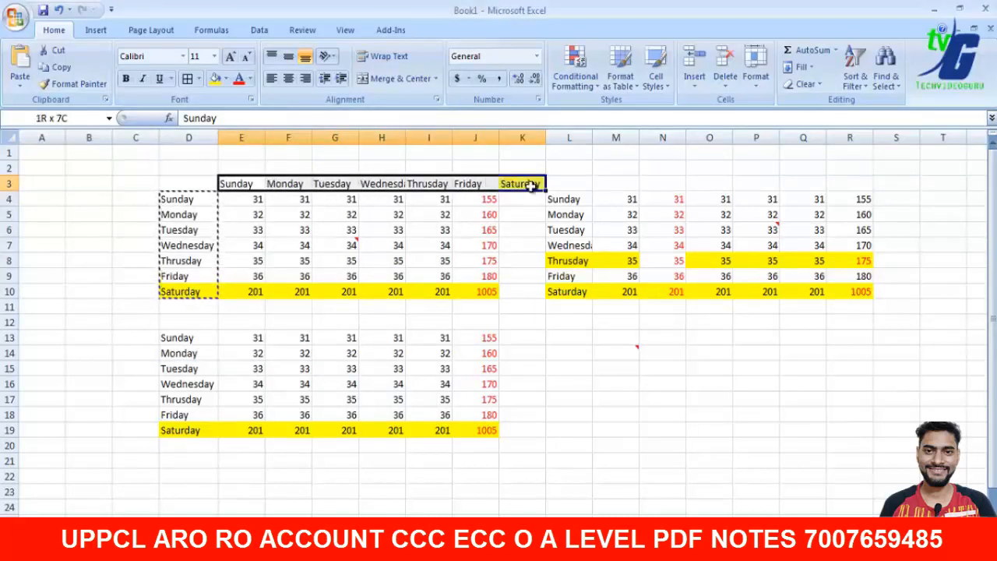
left_click(222, 179)
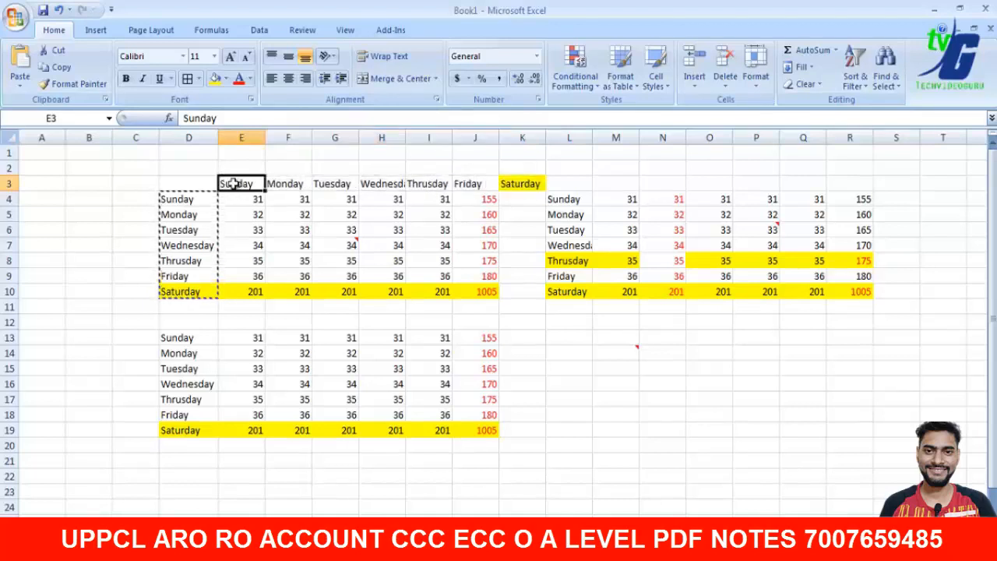
left_click_drag(236, 182, 523, 185)
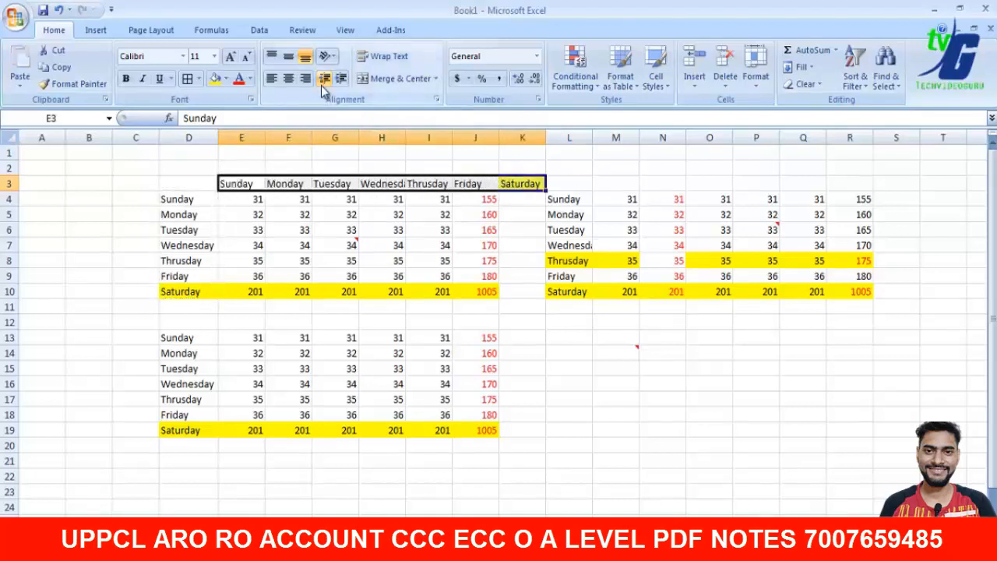
left_click(340, 78)
left_click(325, 78)
left_click(581, 382)
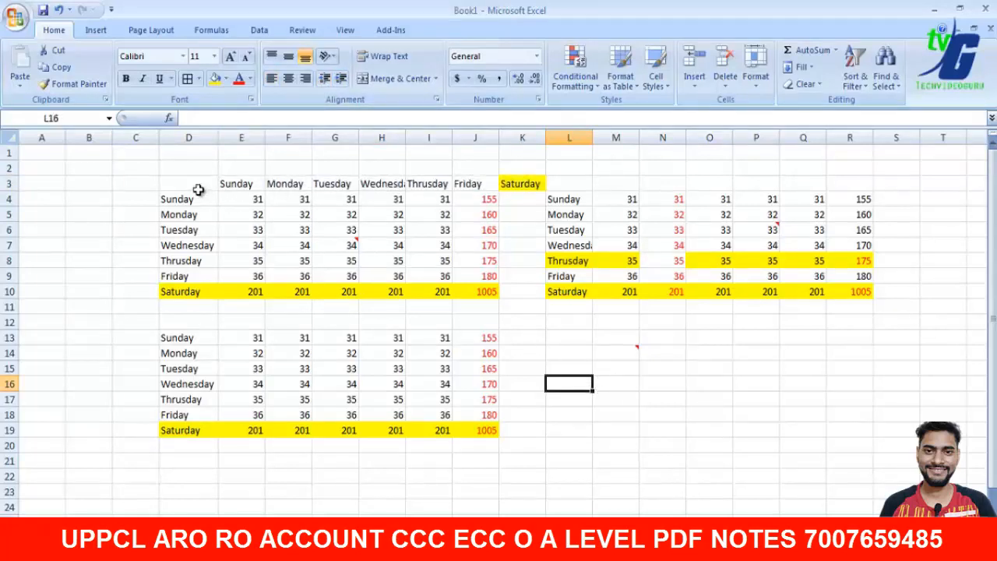
key("ctrl+z")
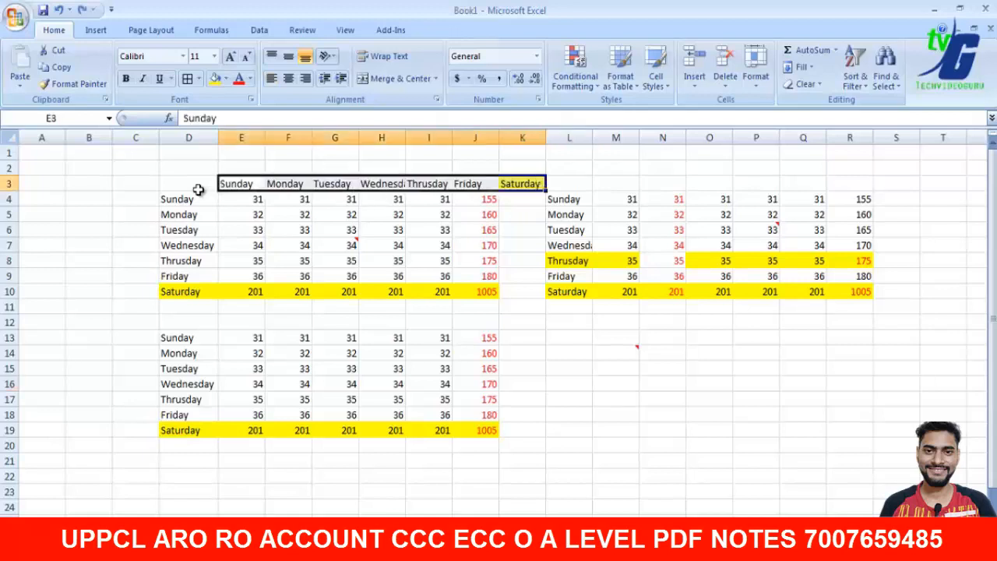
key("ctrl+z")
- Paste the weekday names from D4:D10 transposed across row 3 starting at D3 using Paste Special
right_click(198, 190)
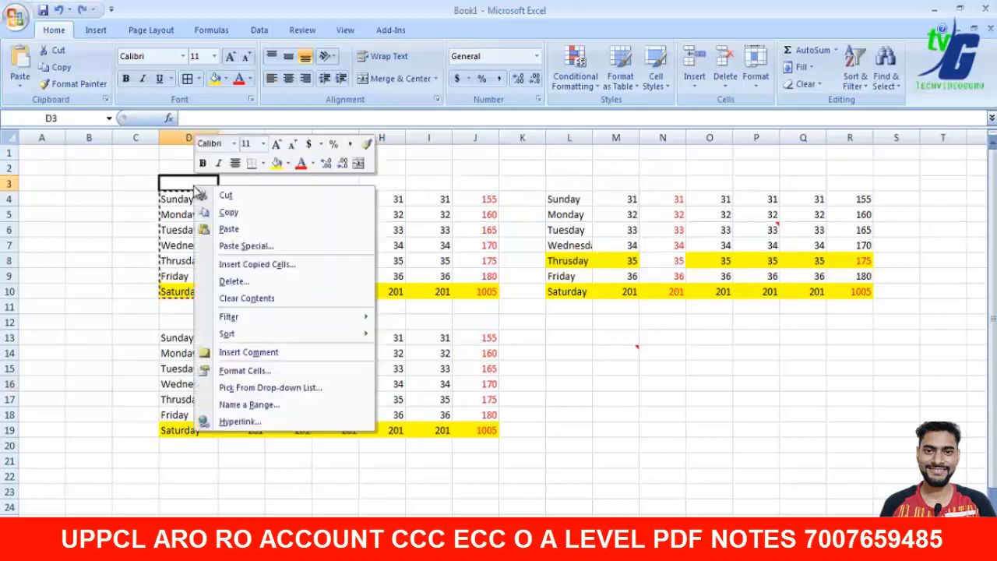
left_click(235, 246)
left_click(262, 315)
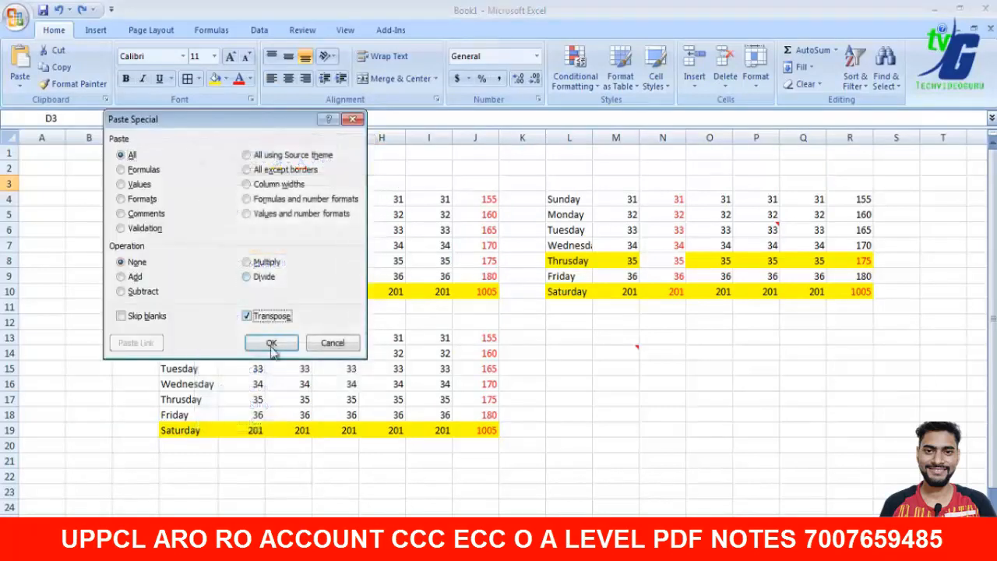
left_click(271, 343)
left_click(791, 395)
left_click(116, 198)
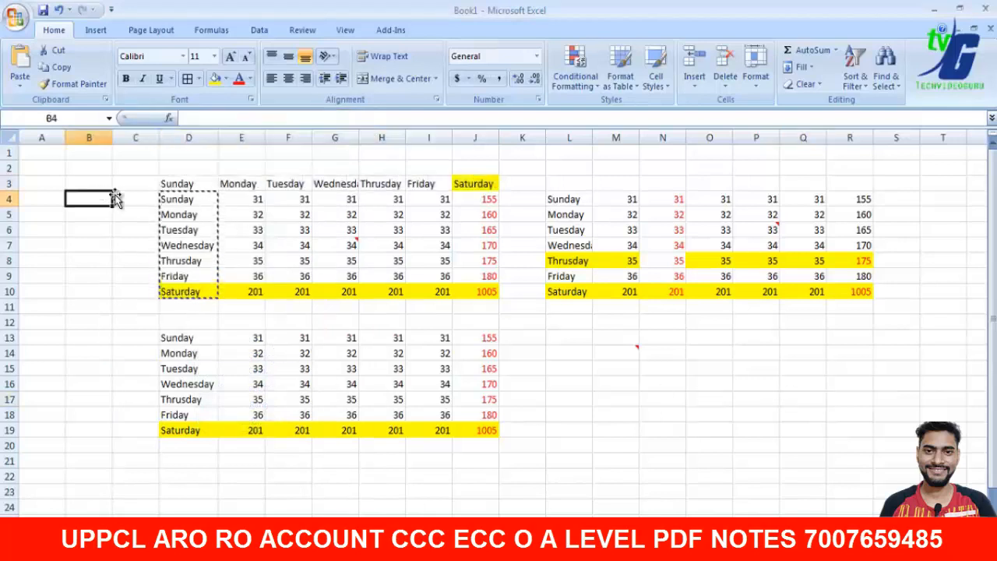
left_click(132, 199)
left_click(85, 276)
- Narrow columns D through J together to one smaller equal width
left_click_drag(172, 185, 487, 290)
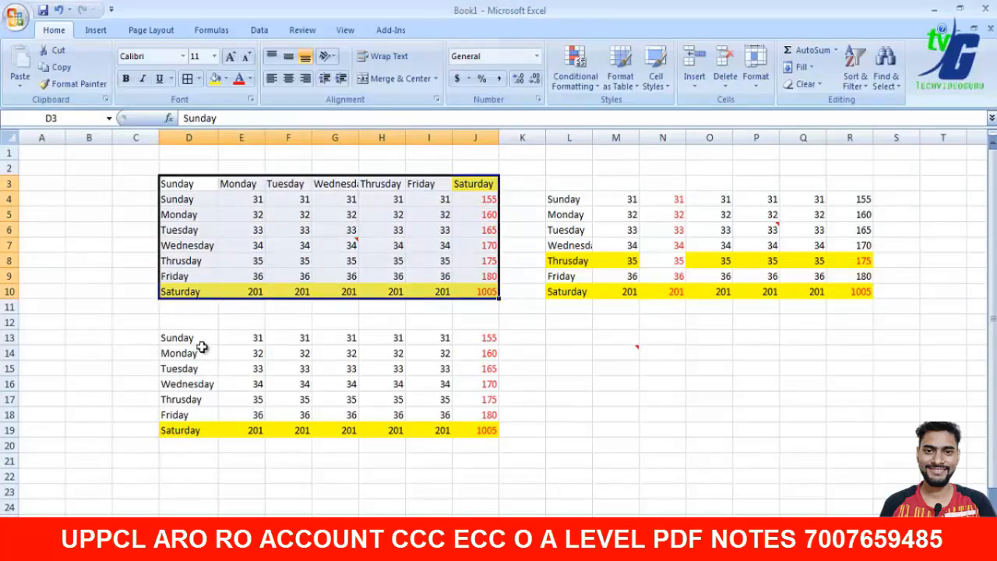
left_click_drag(186, 341, 477, 434)
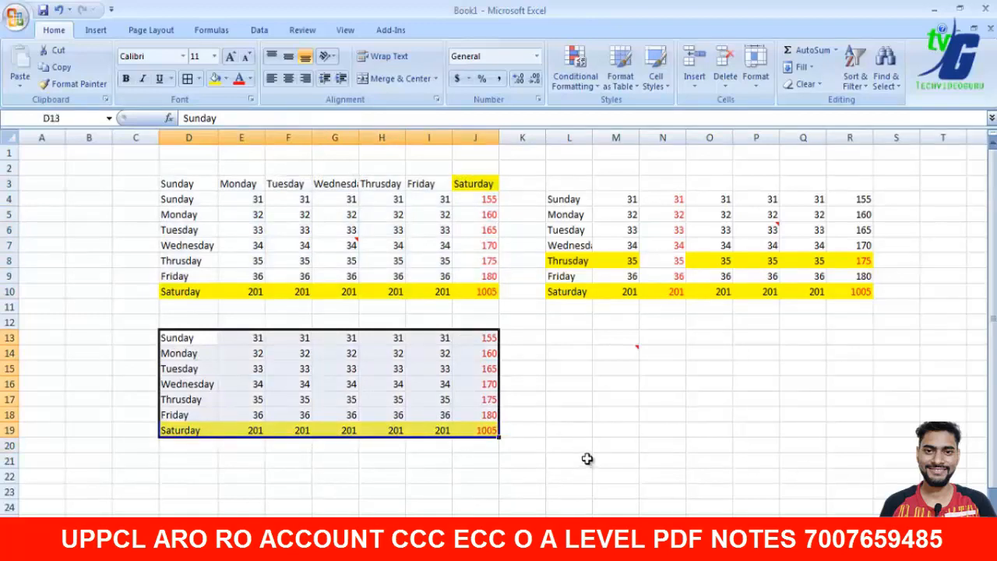
left_click_drag(204, 341, 485, 434)
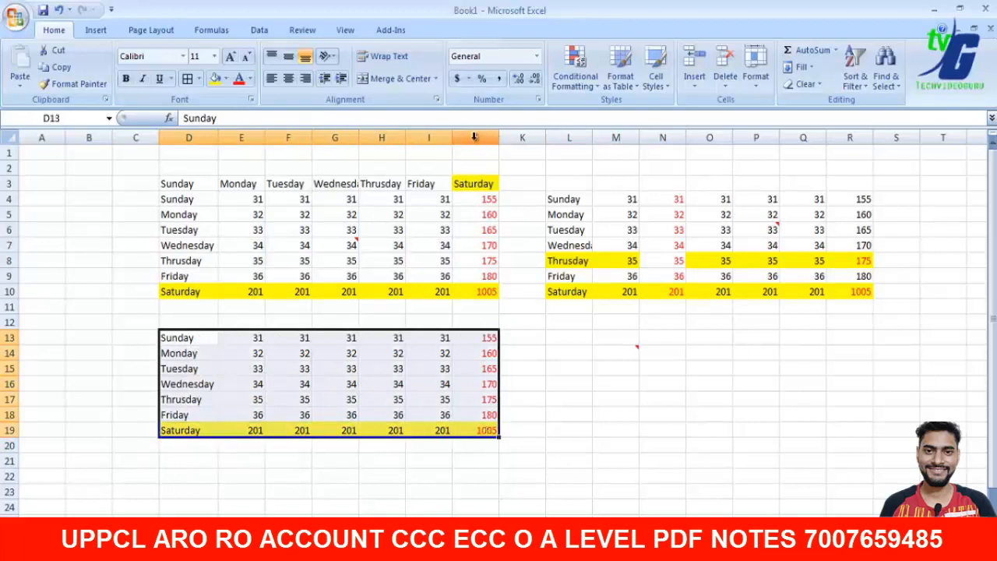
left_click_drag(474, 137, 191, 138)
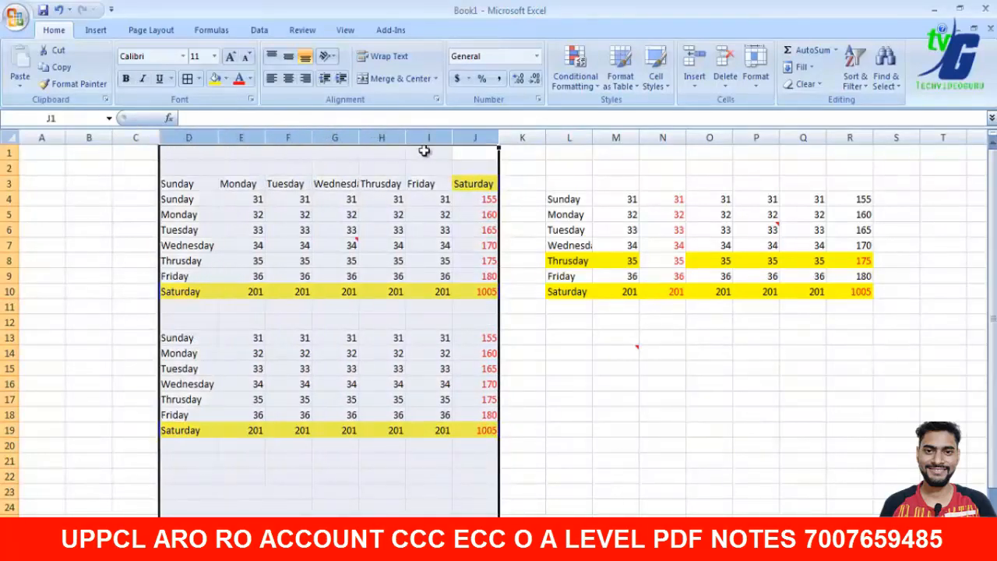
left_click_drag(499, 138, 486, 140)
left_click(564, 428)
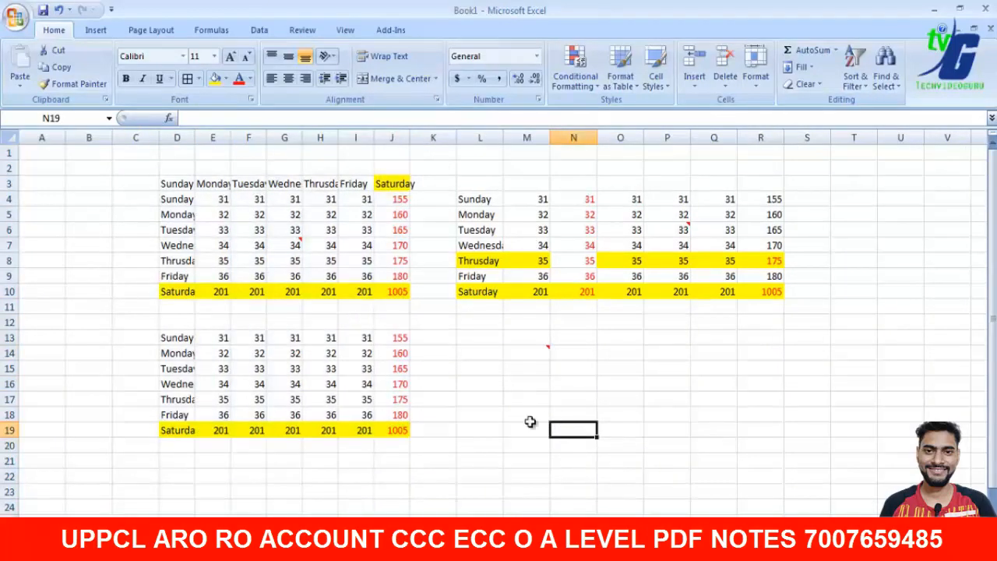
- Copy the second weekday table in D13:J19 and paste it into cell A1 of the next, empty sheet
left_click_drag(175, 337, 388, 425)
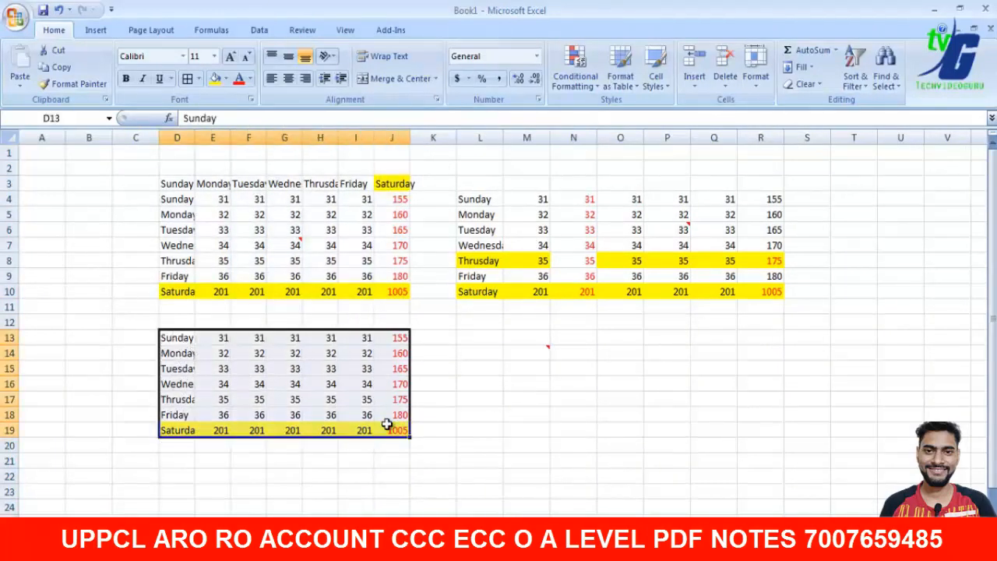
key("ctrl+c")
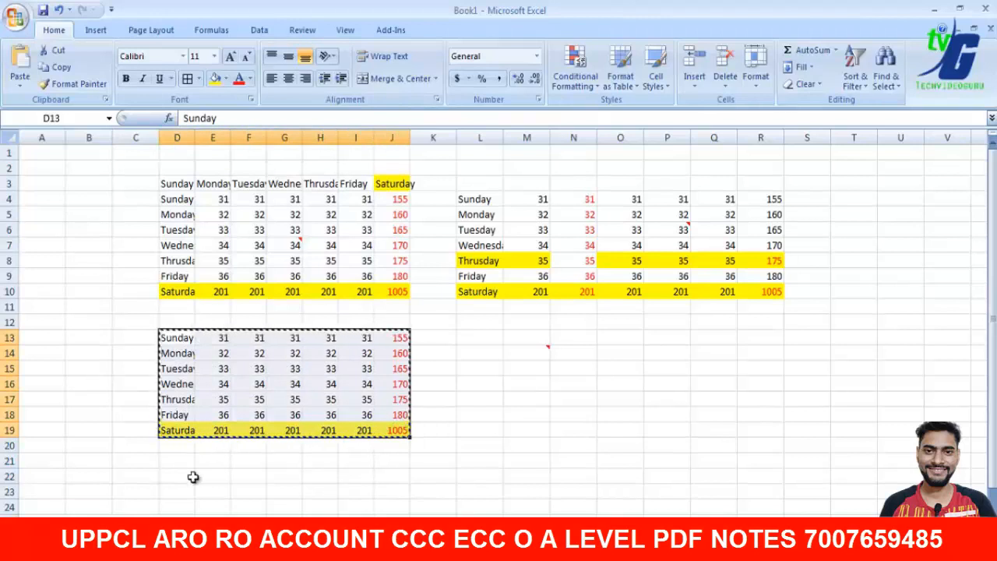
key("ctrl+Page_Down")
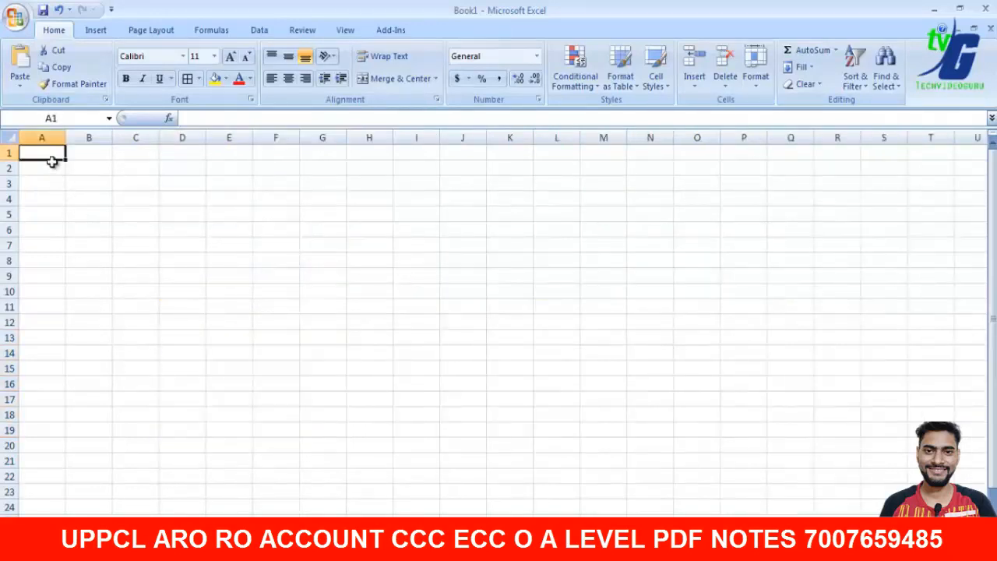
key("ctrl+v")
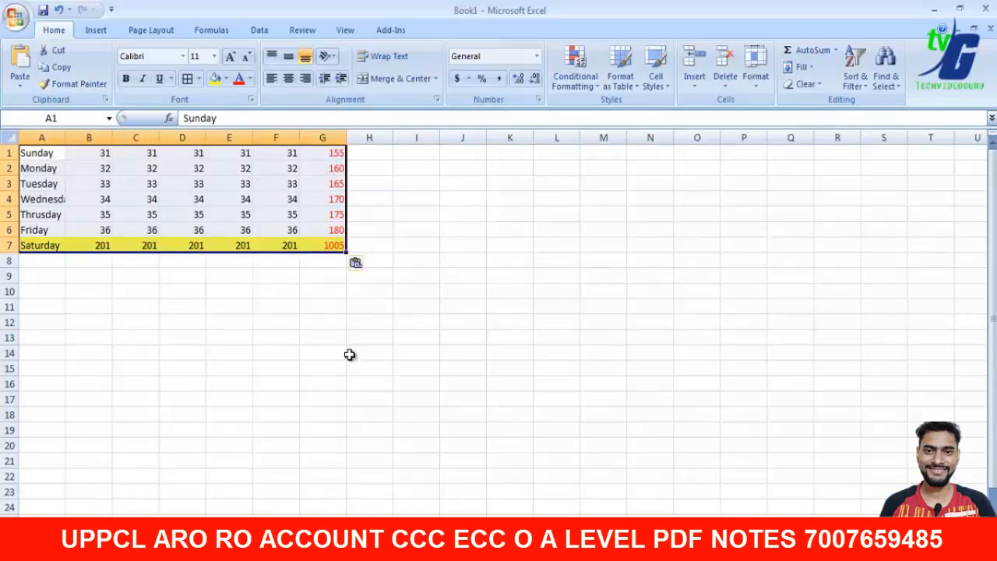
- Apply only the column widths of D13:J19 from the previous sheet to the pasted table at A1 using Paste Special
key("ctrl+Page_Up")
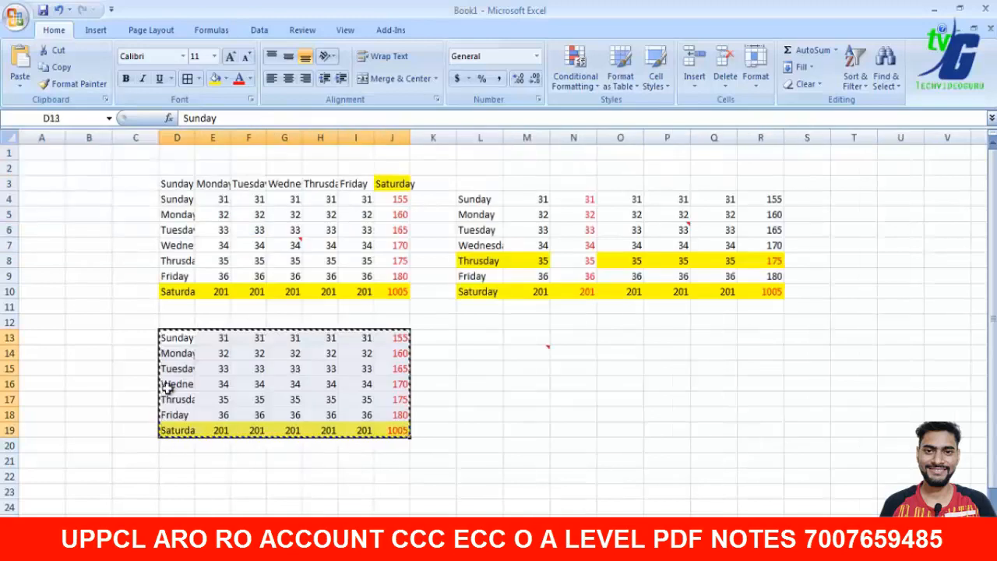
left_click_drag(174, 339, 385, 433)
key("ctrl+Page_Down")
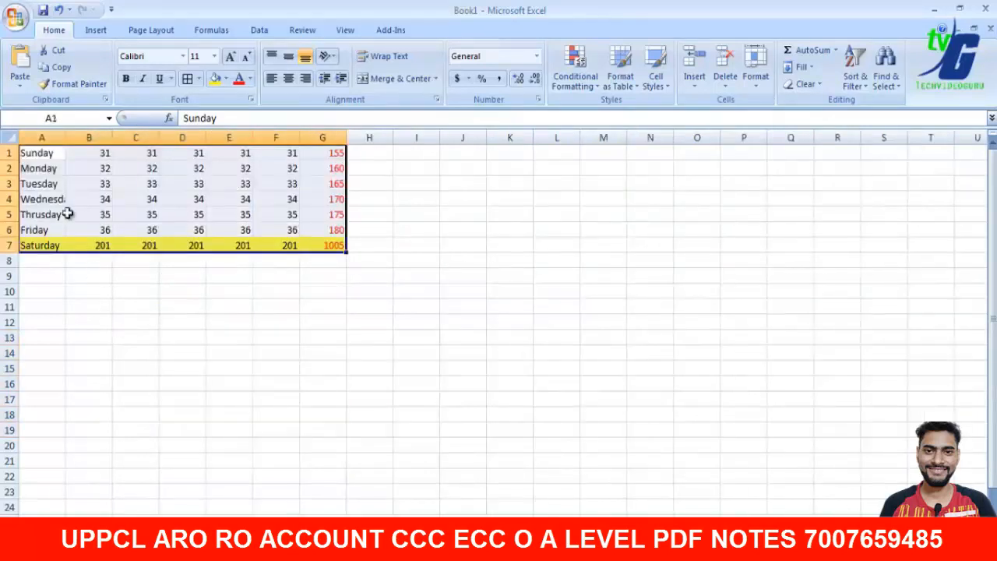
right_click(49, 152)
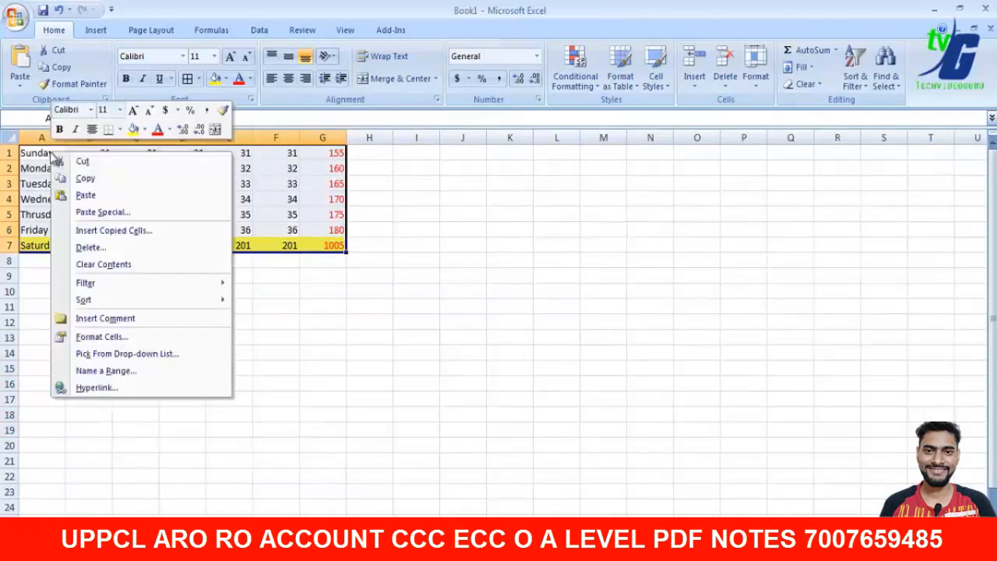
left_click(70, 211)
left_click(185, 158)
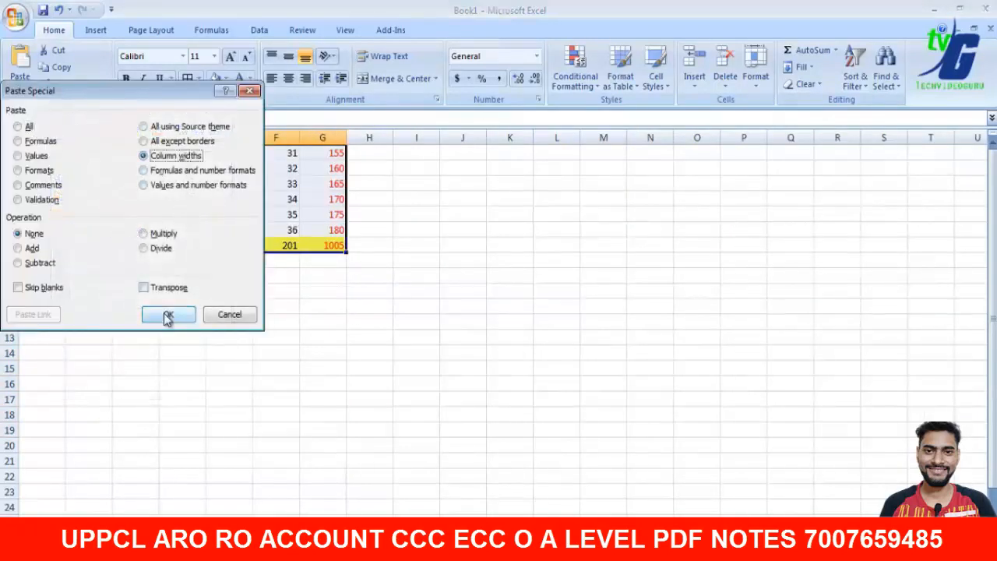
left_click(163, 314)
left_click(368, 340)
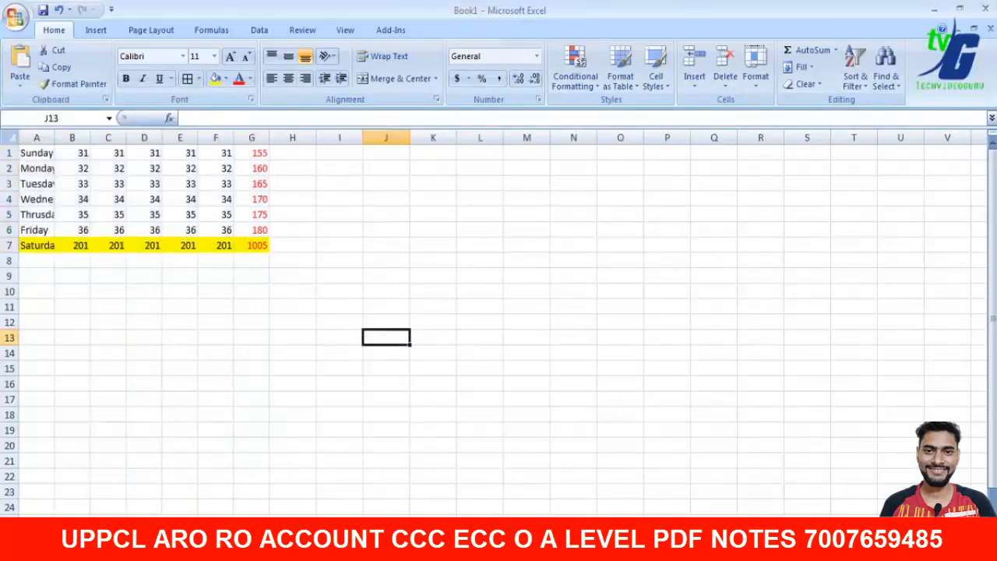